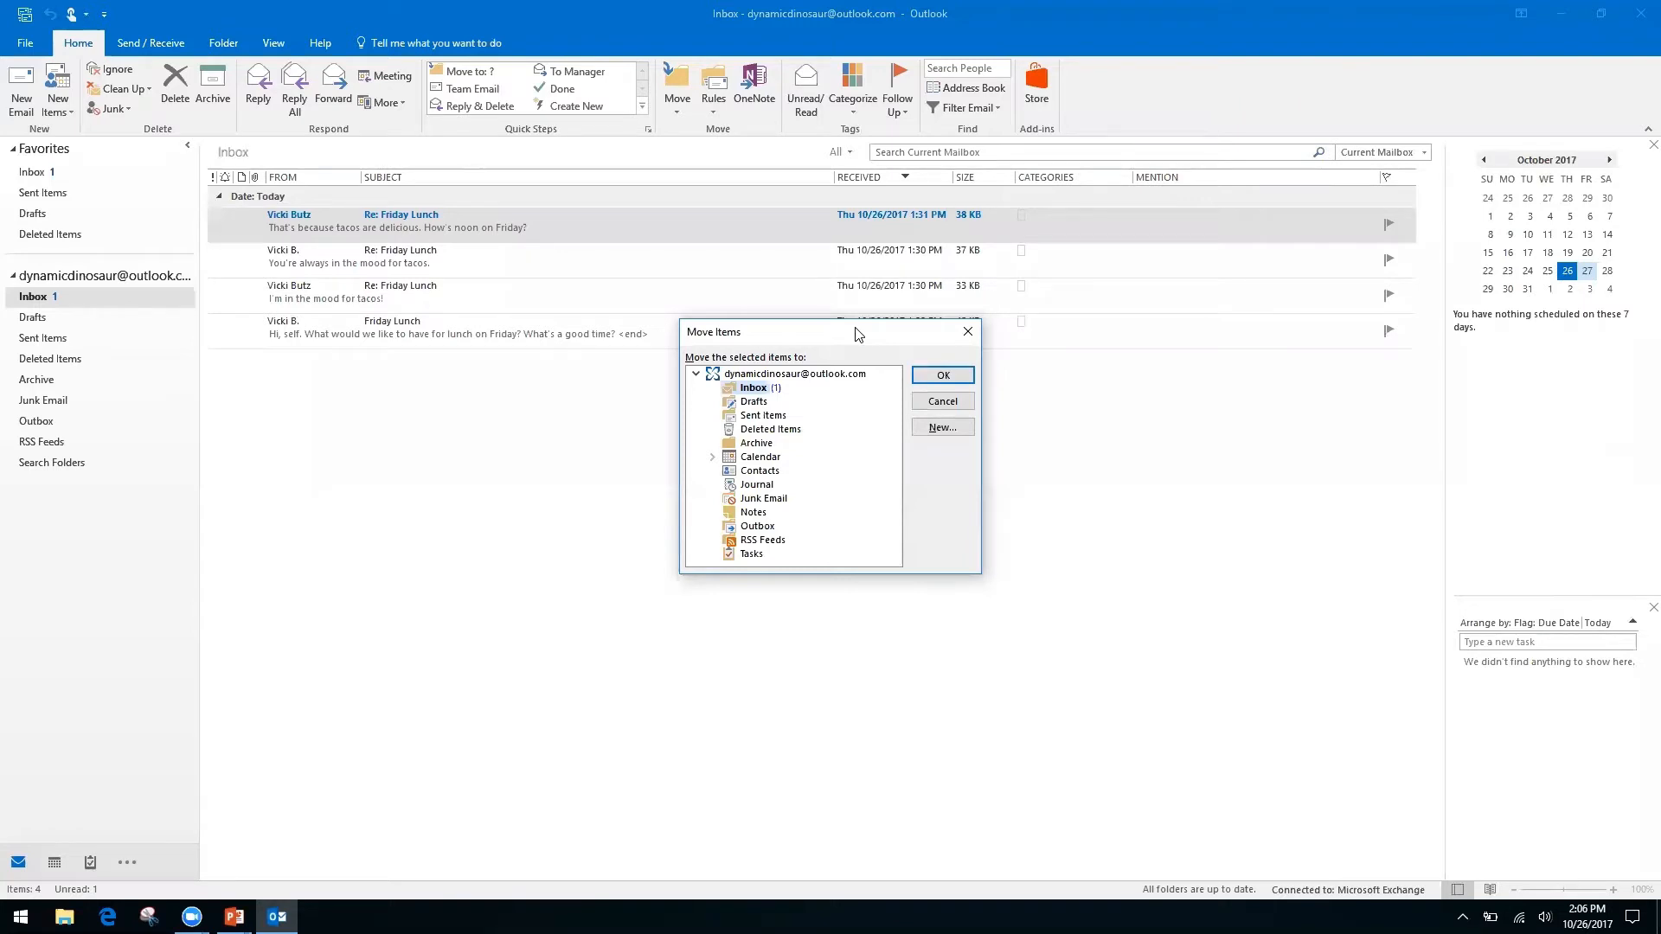
Cancel the Move Items dialog without moving any messages, then switch to the Keyboard Shortcuts slide.
key(Down)
key(Down)
key(Down)
key(Down)
key(Up)
key(Up)
key(Up)
key(Up)
click(960, 340)
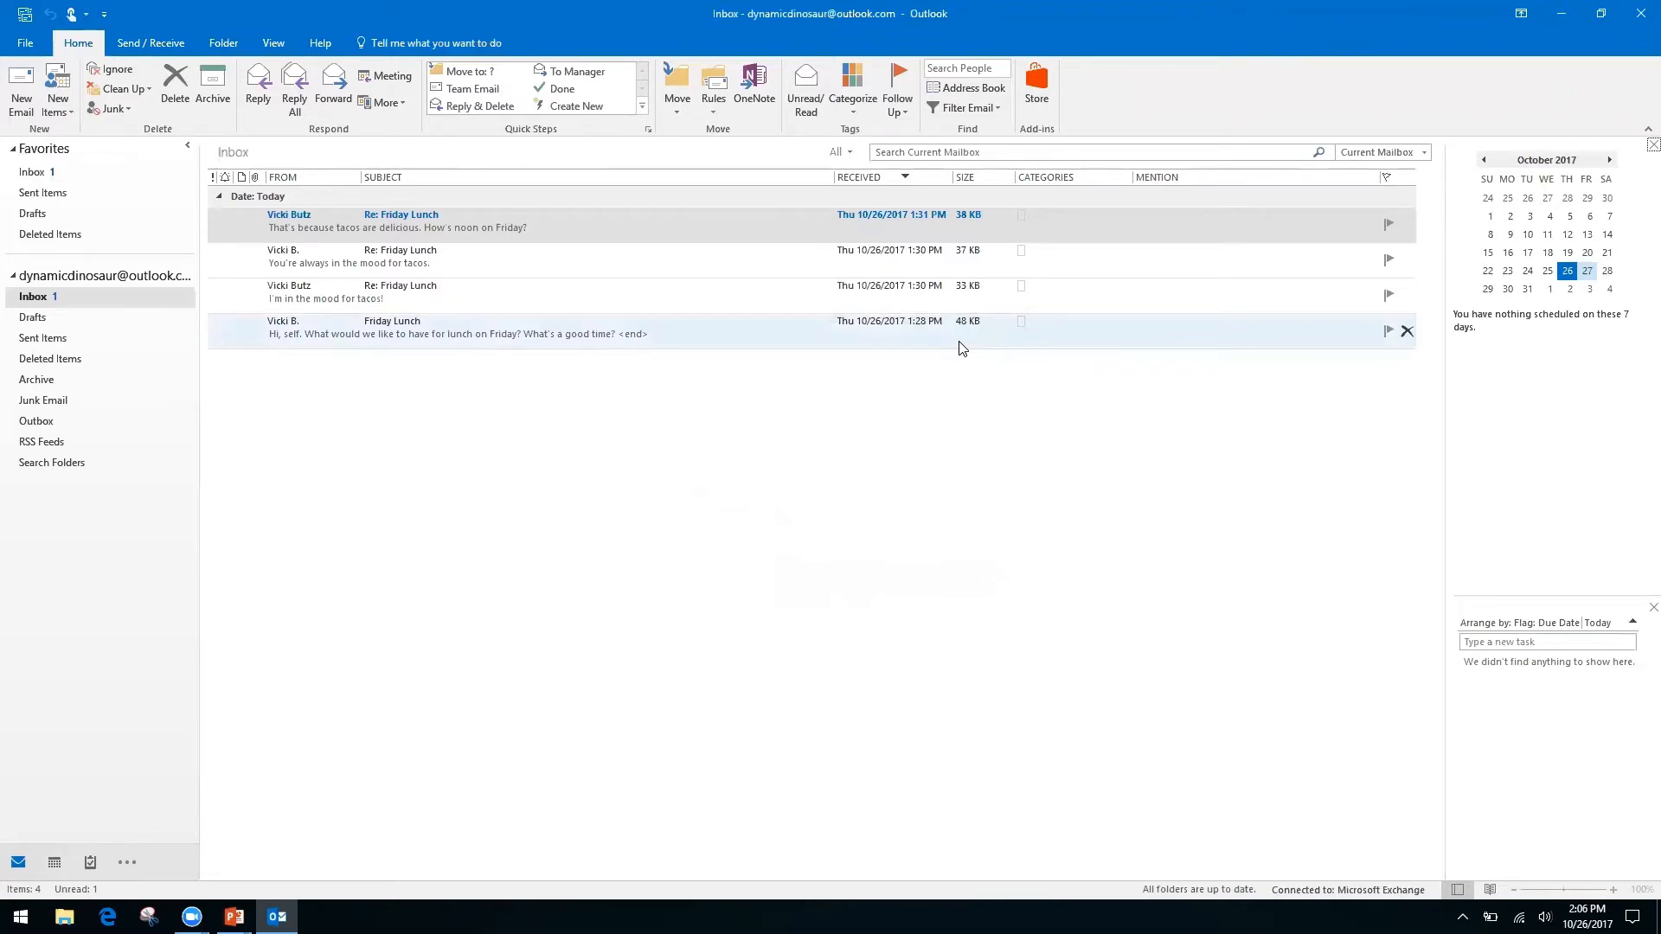
key(alt+Tab)
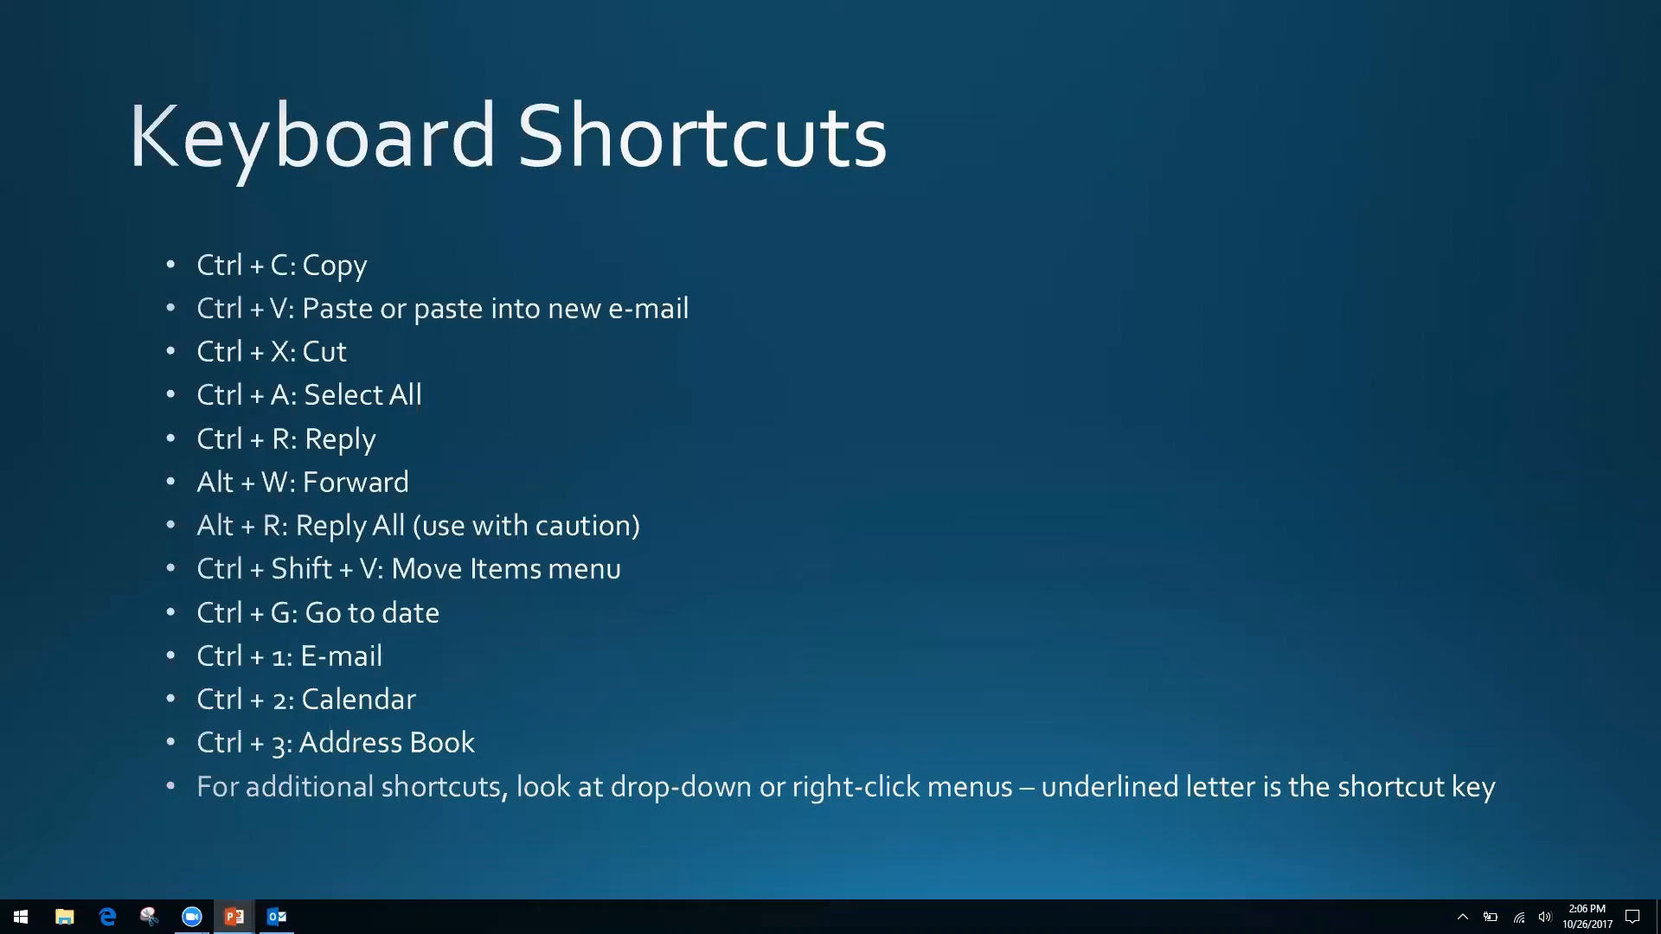
Alt+Tab from the Keyboard Shortcuts slideshow back to Outlook's Inbox with the four Friday Lunch messages.
key(alt+Tab)
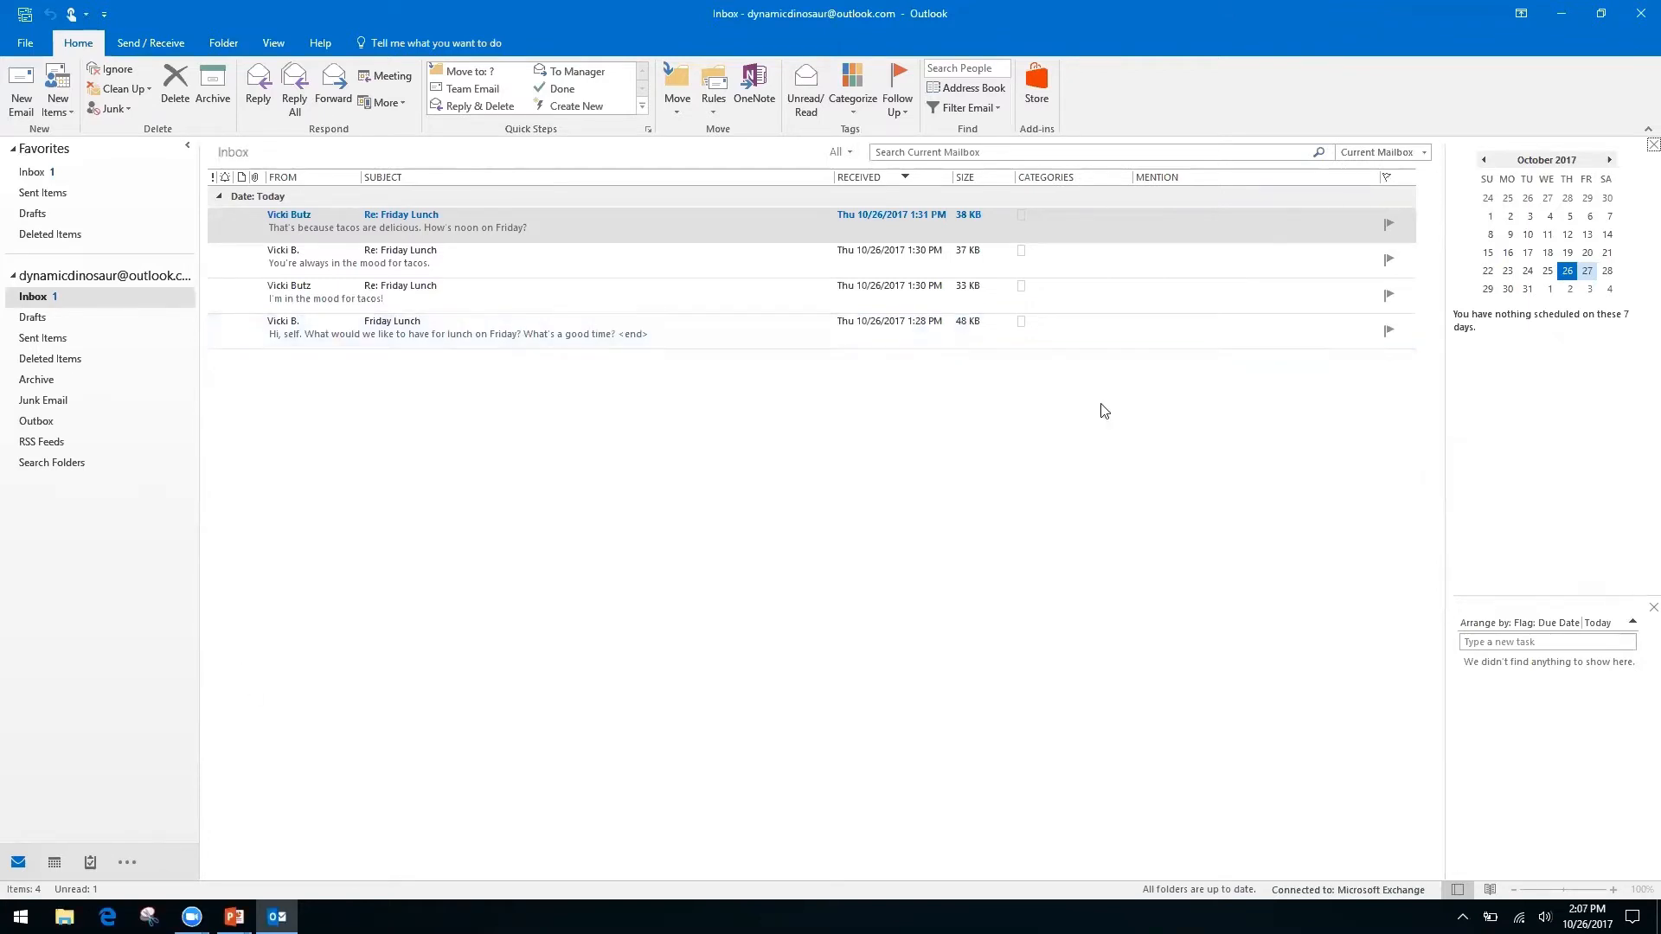
Show the October 2017 month calendar widened across the full window and open Go To Date.
key(ctrl+2)
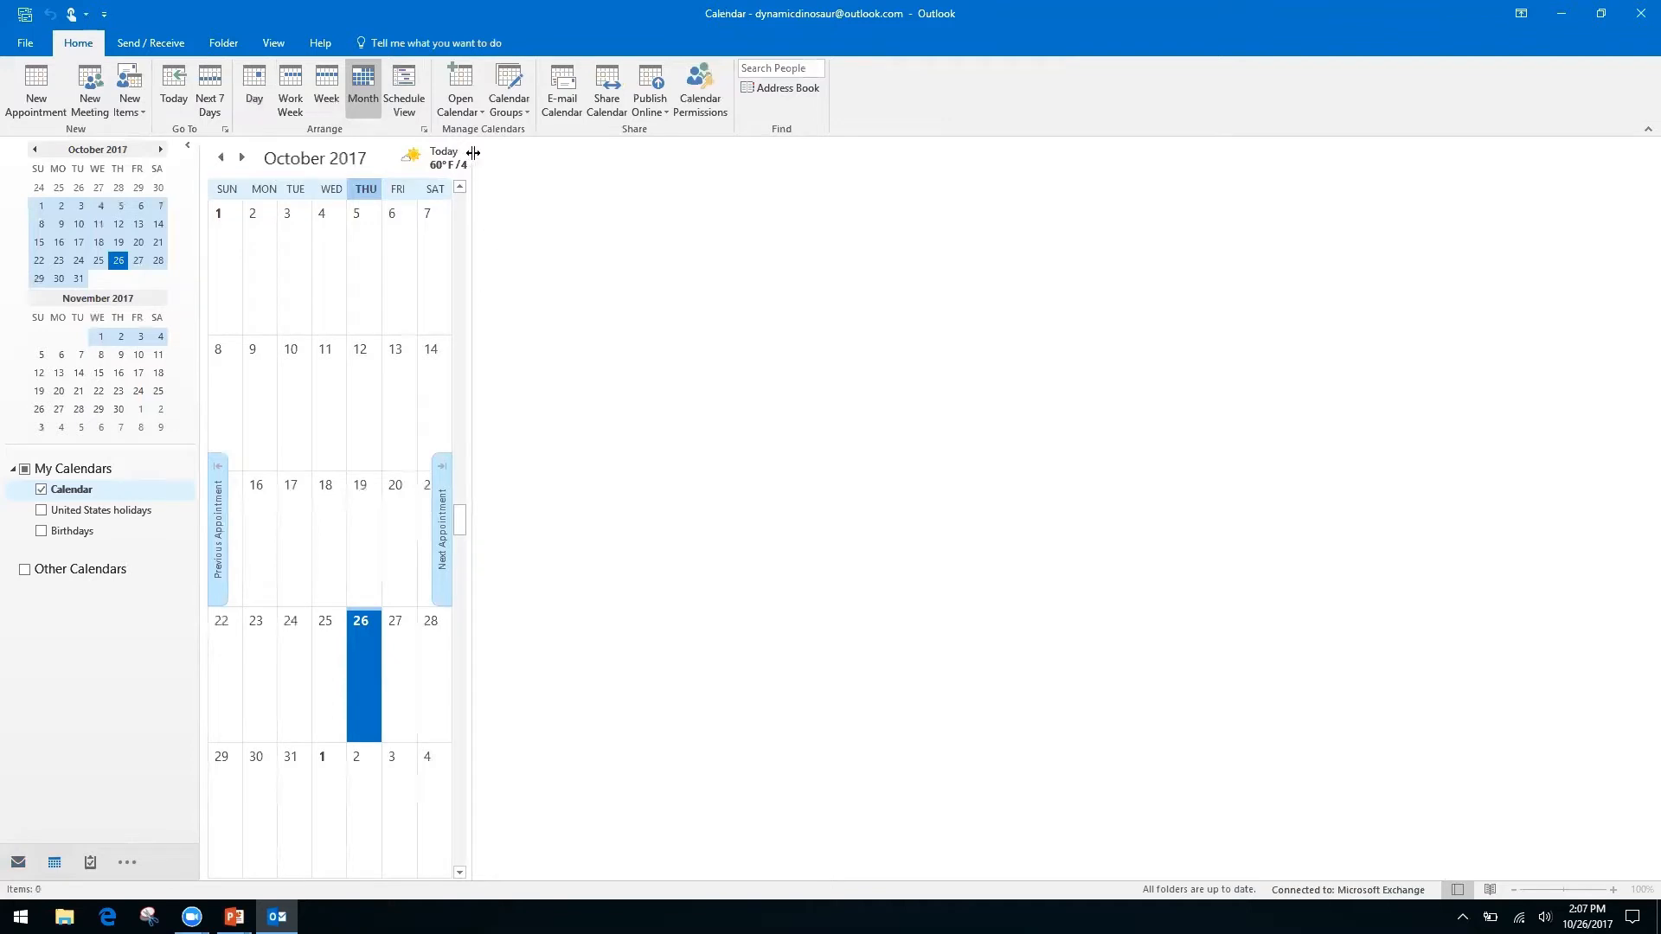
drag(468, 167, 1440, 300)
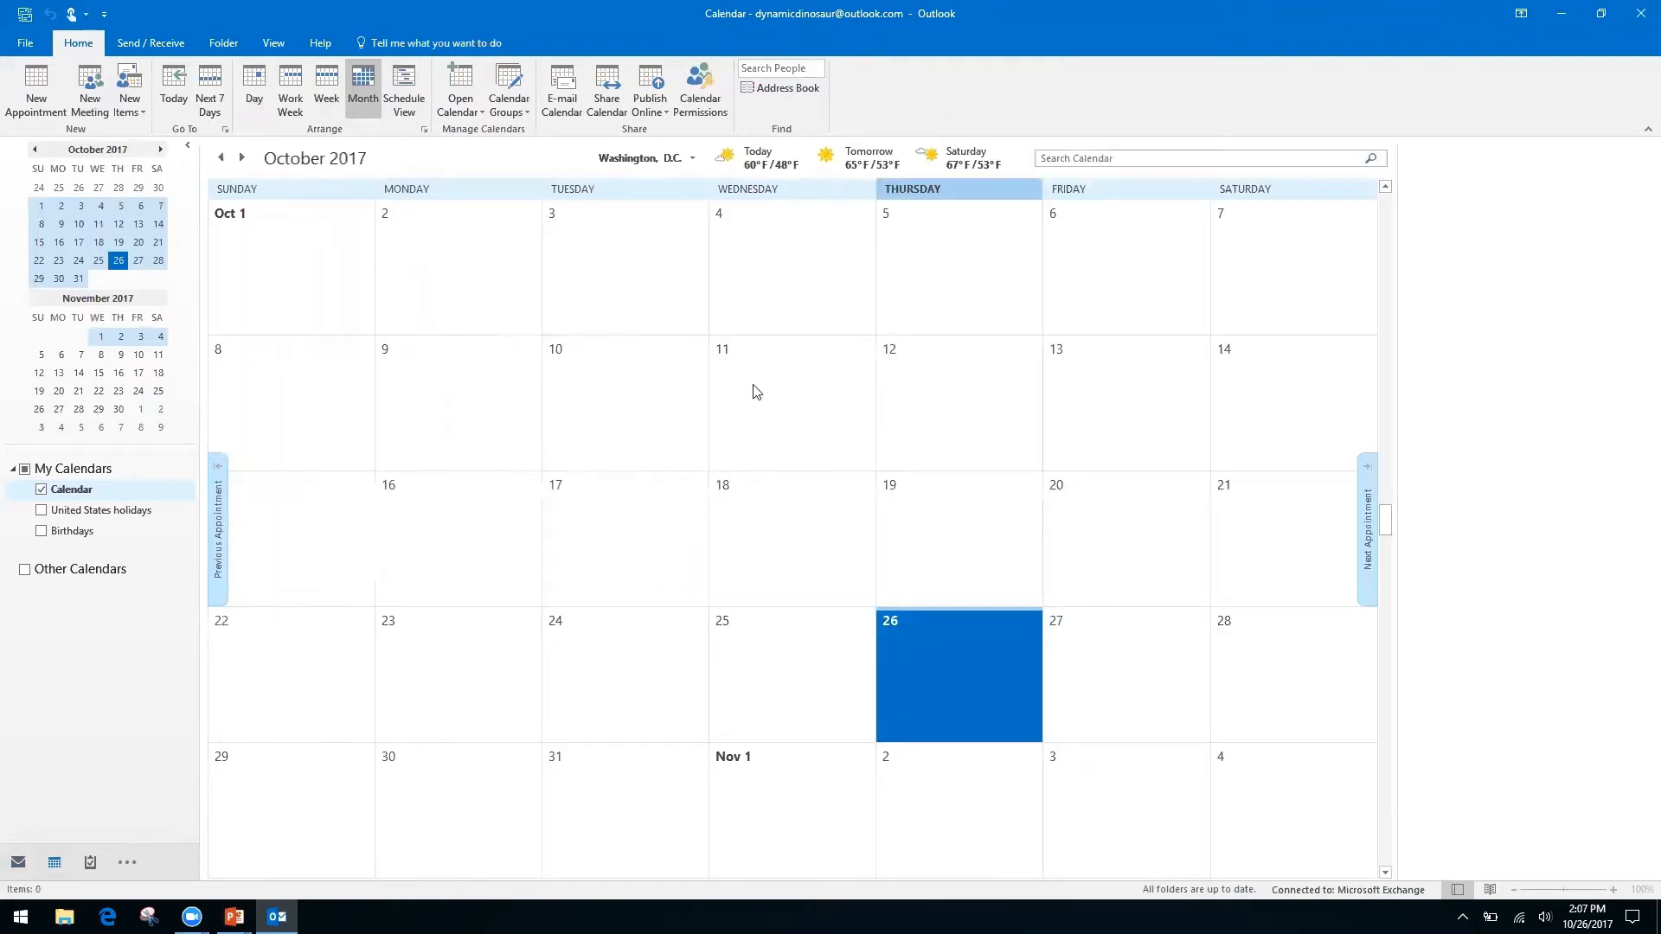
key(ctrl+g)
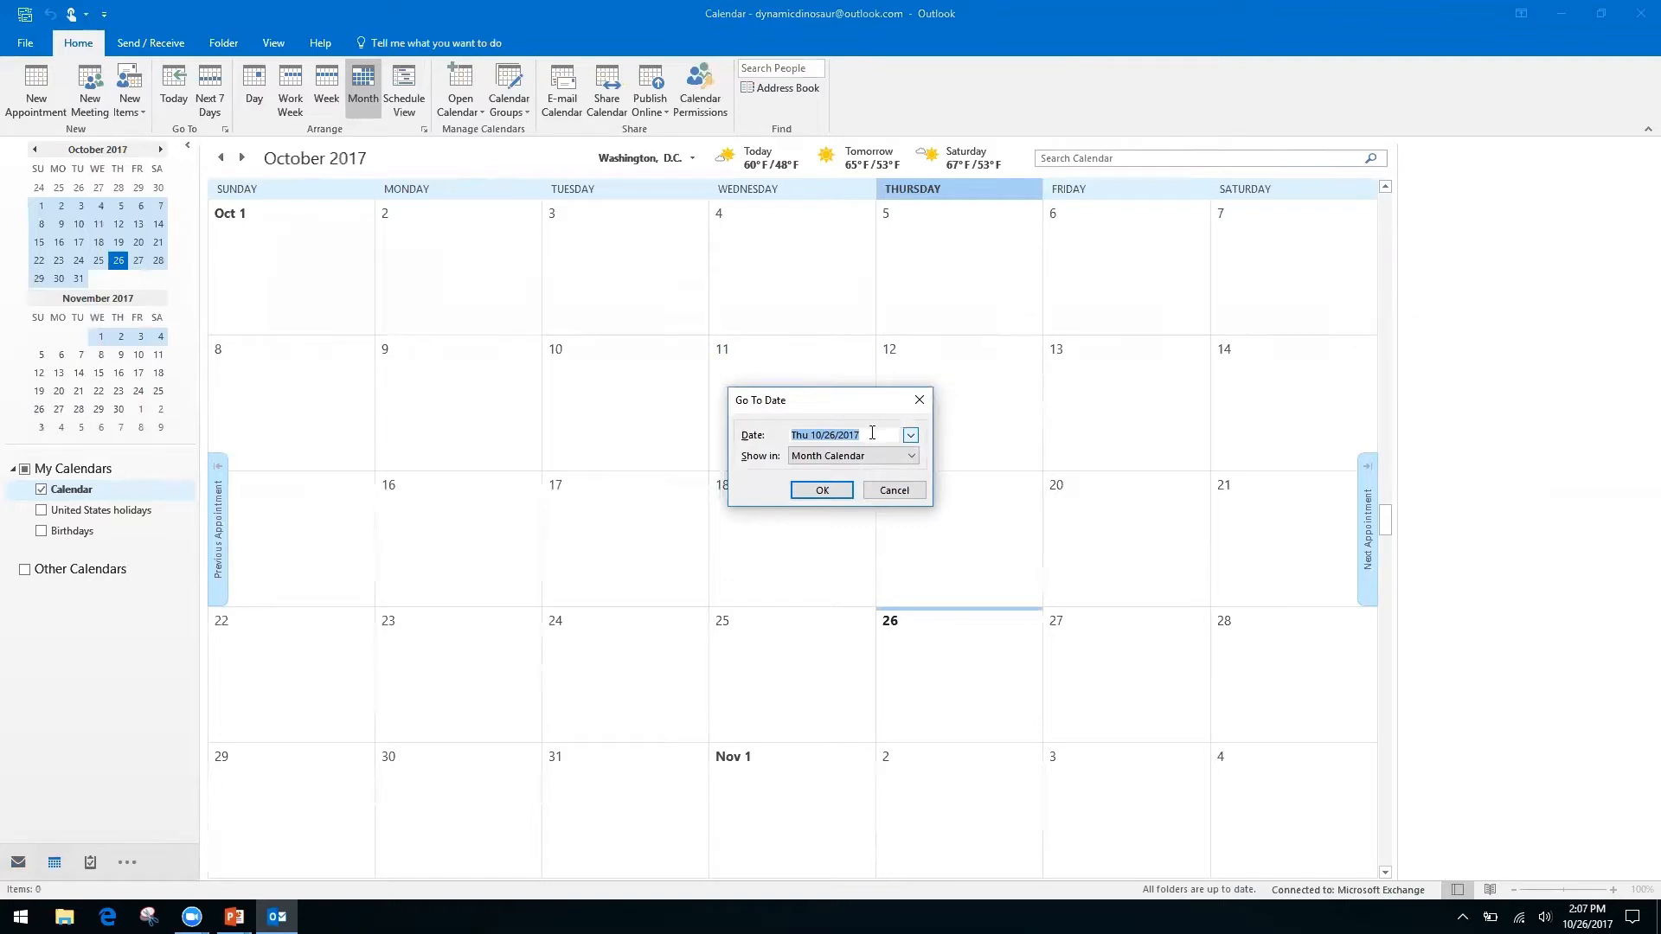
Jump the calendar to 11/2/17, then browse forward month by month to March 2018.
text(11/2/17)
key(Return)
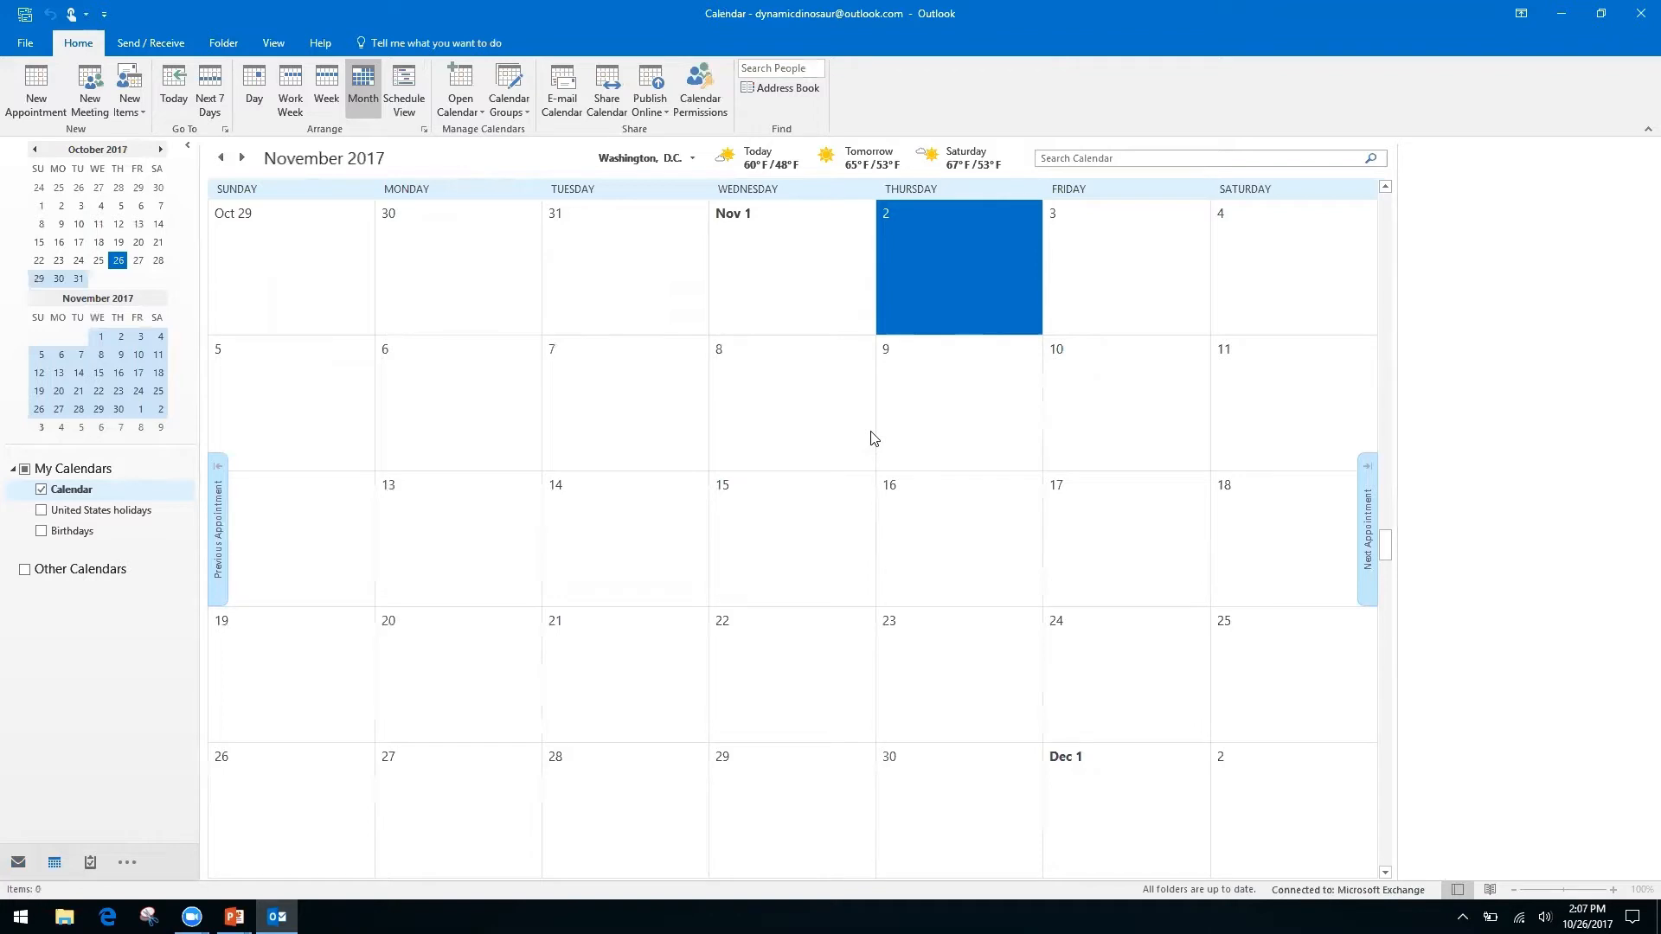
click(161, 150)
click(161, 150)
click(161, 150)
click(161, 150)
click(161, 149)
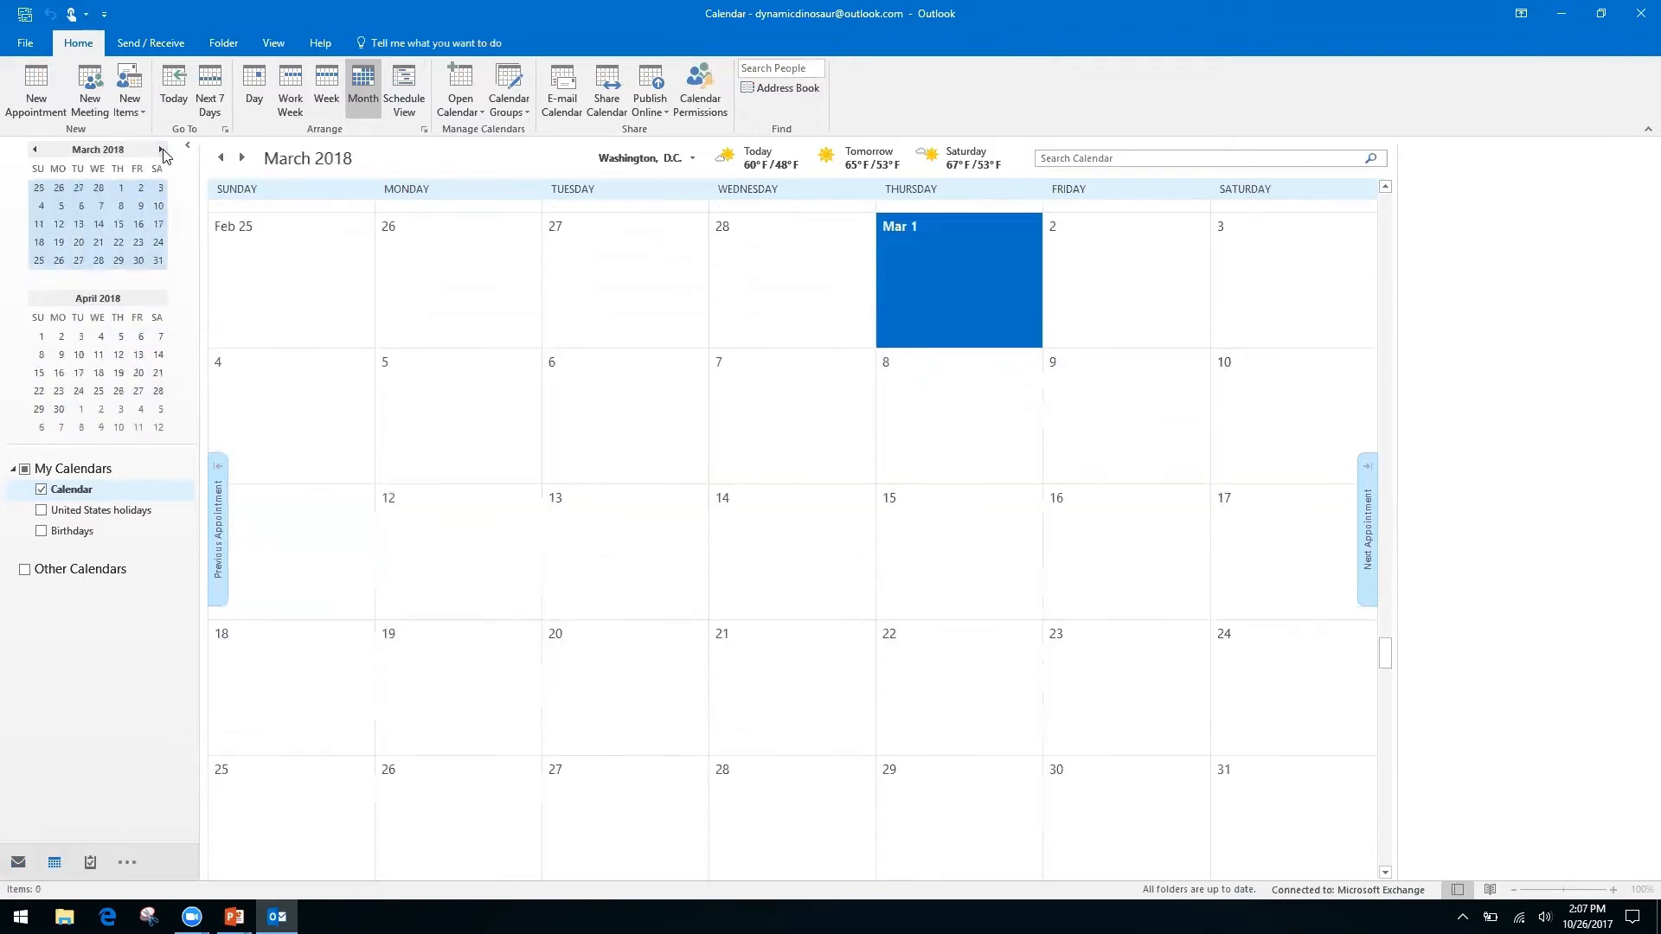
Step the calendar back to October 2017 and switch to the Keyboard Shortcuts slide.
click(33, 152)
click(34, 151)
click(34, 151)
click(34, 152)
click(34, 152)
click(33, 152)
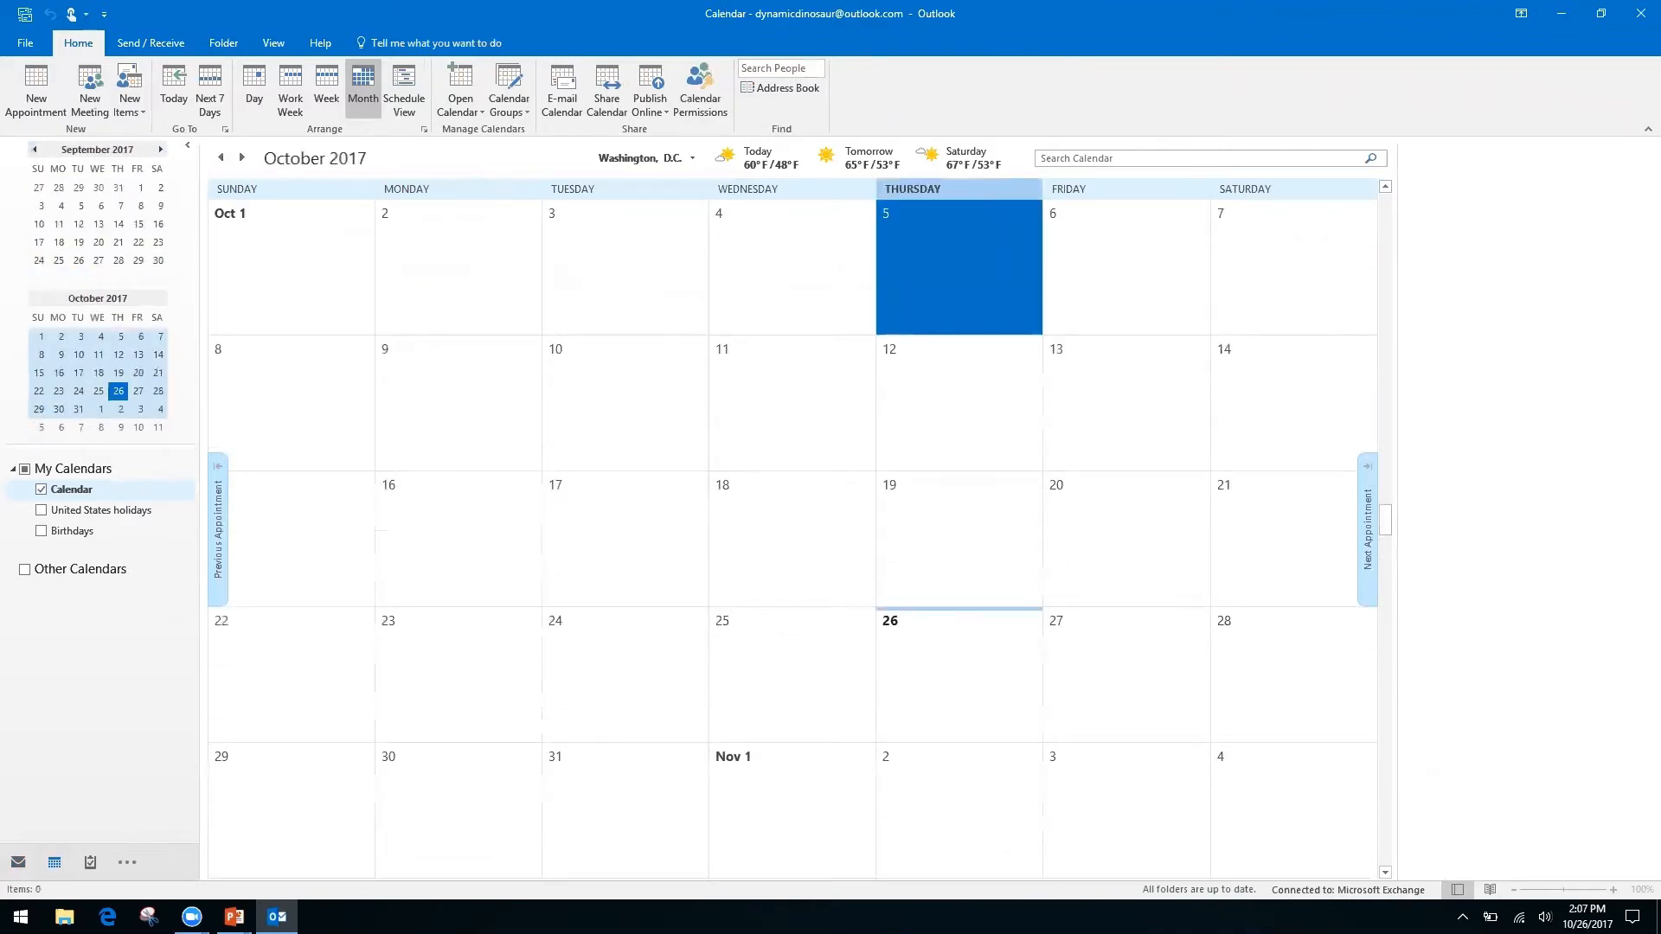
key(alt+Tab)
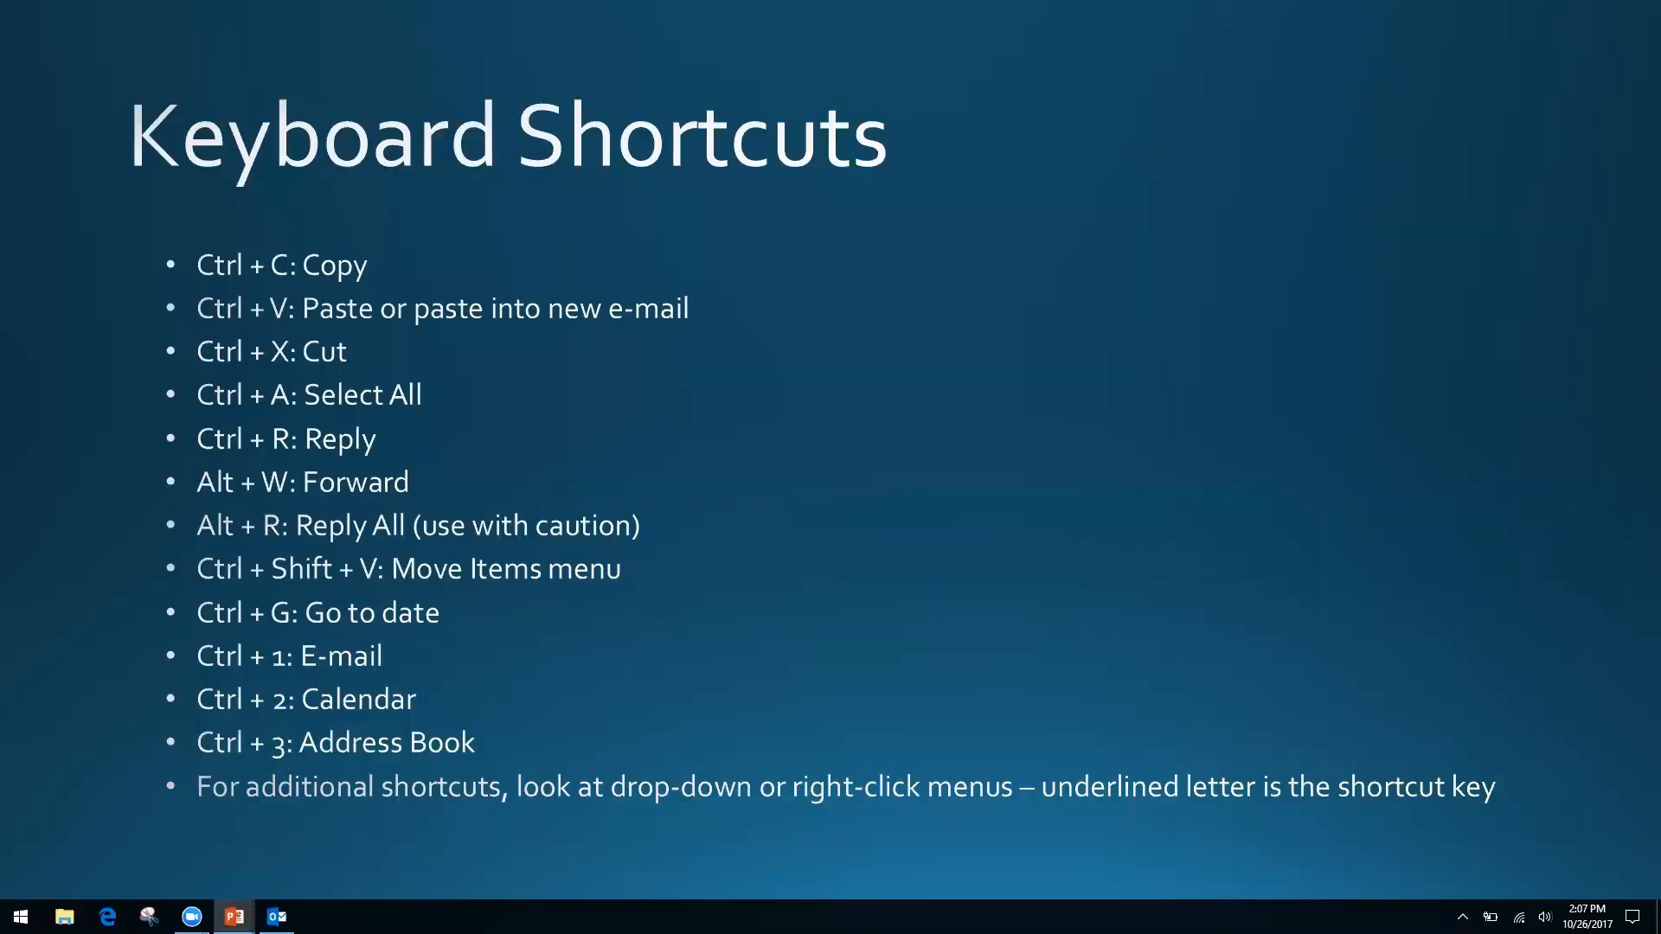
key(alt+Tab)
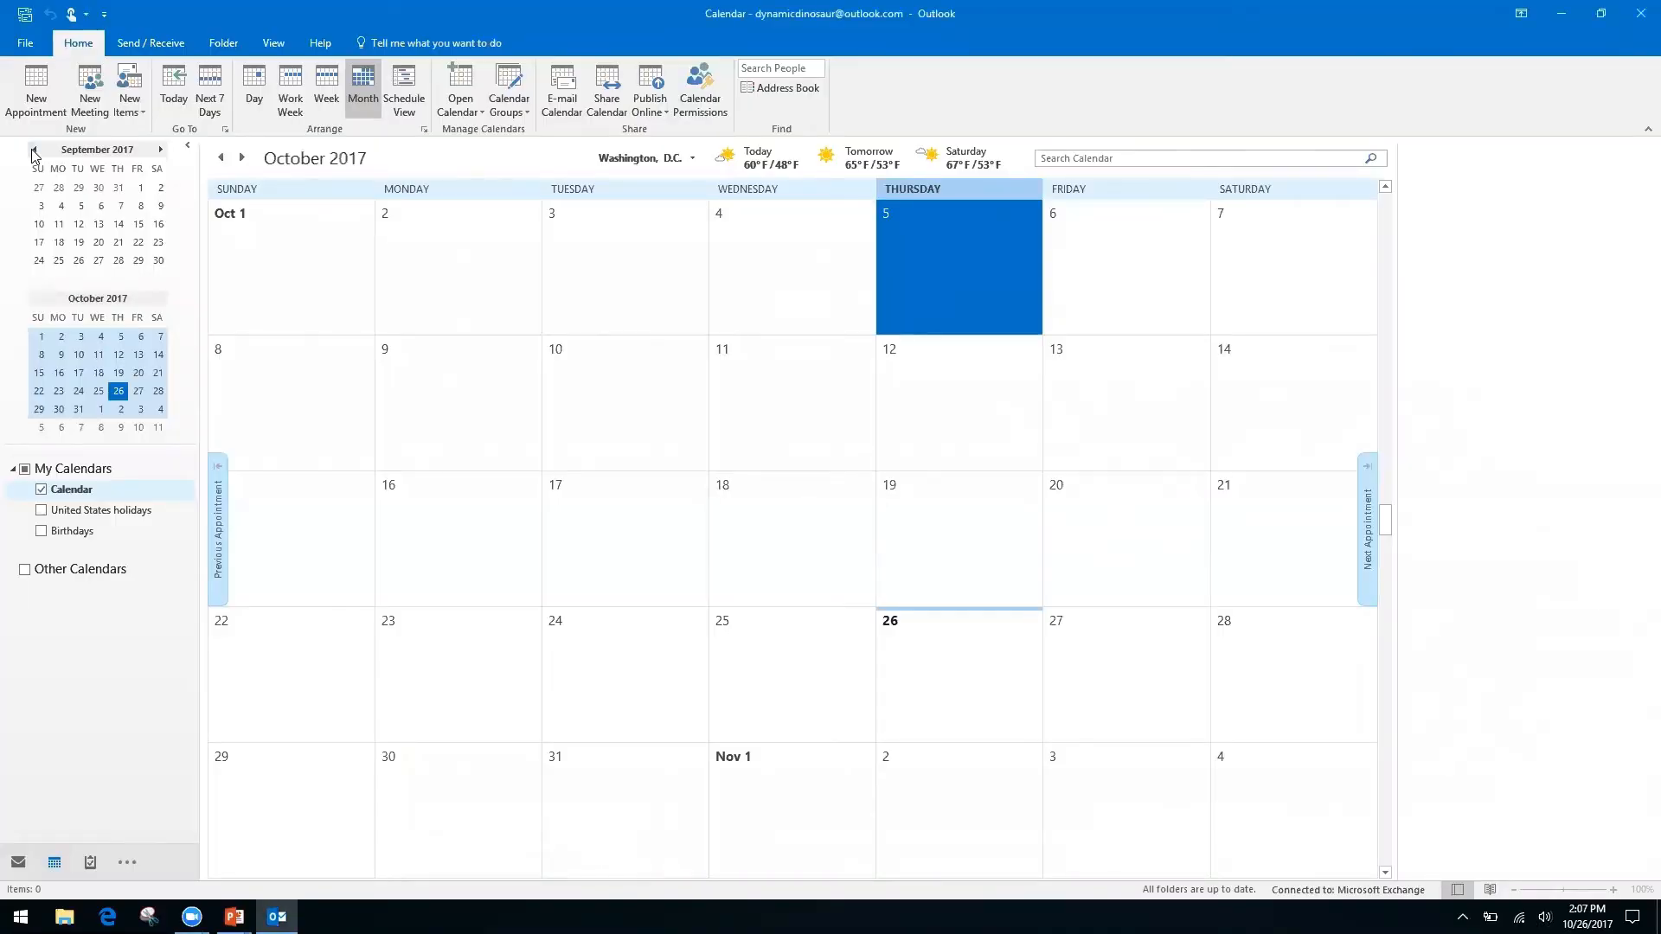
key(ctrl+1)
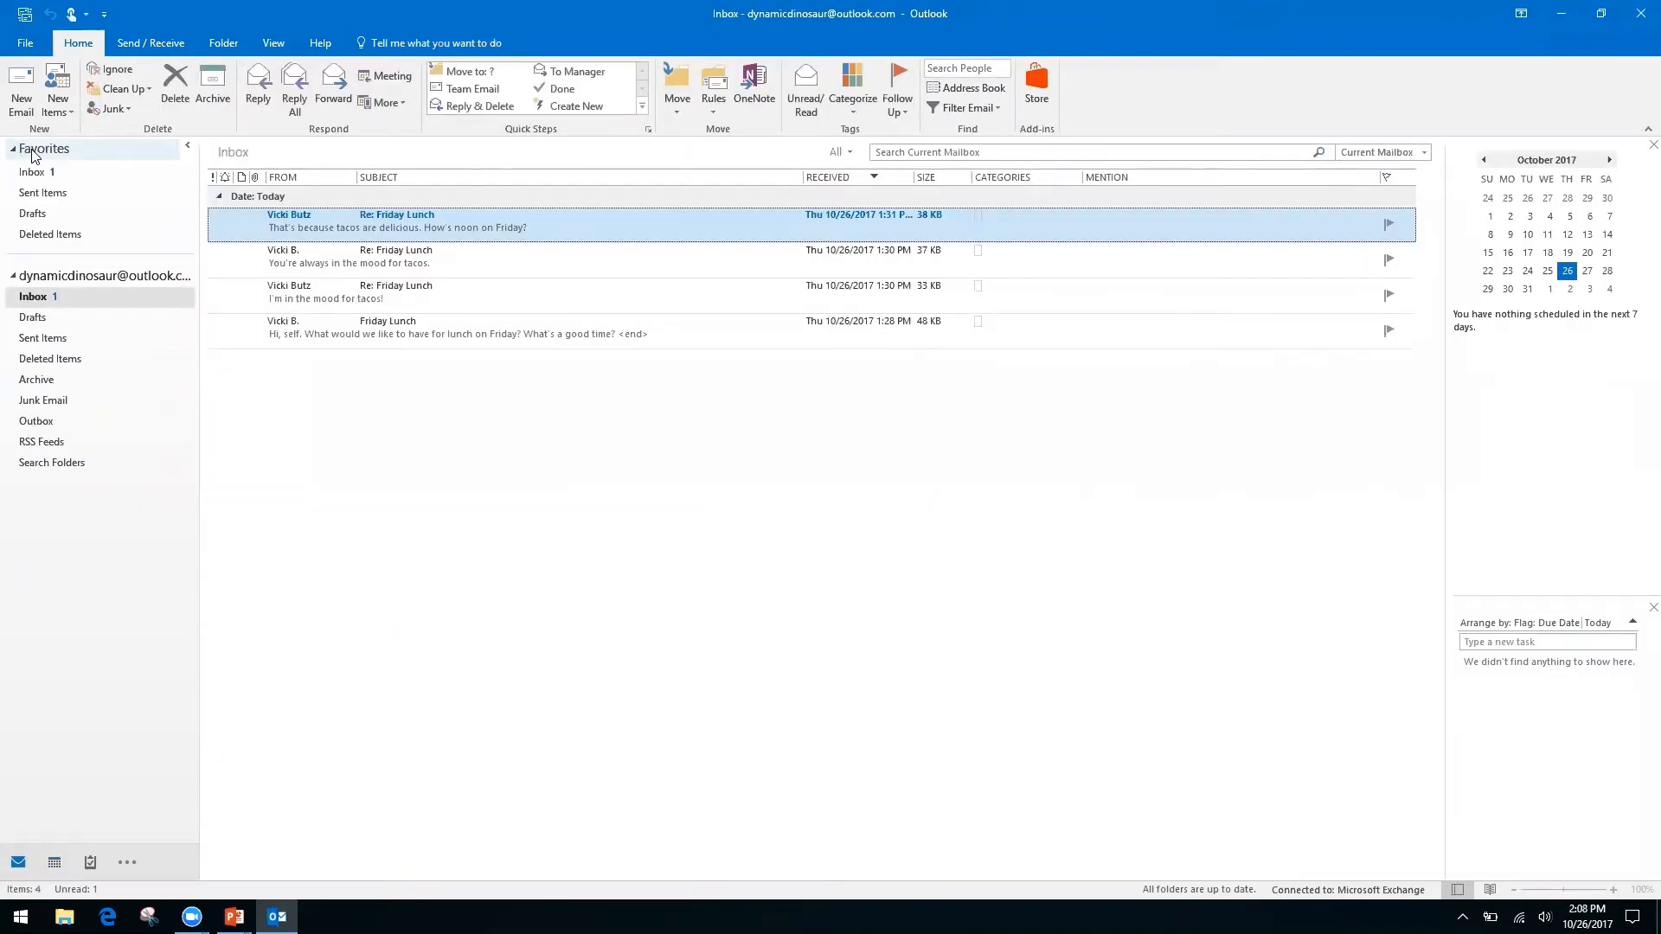
key(ctrl+2)
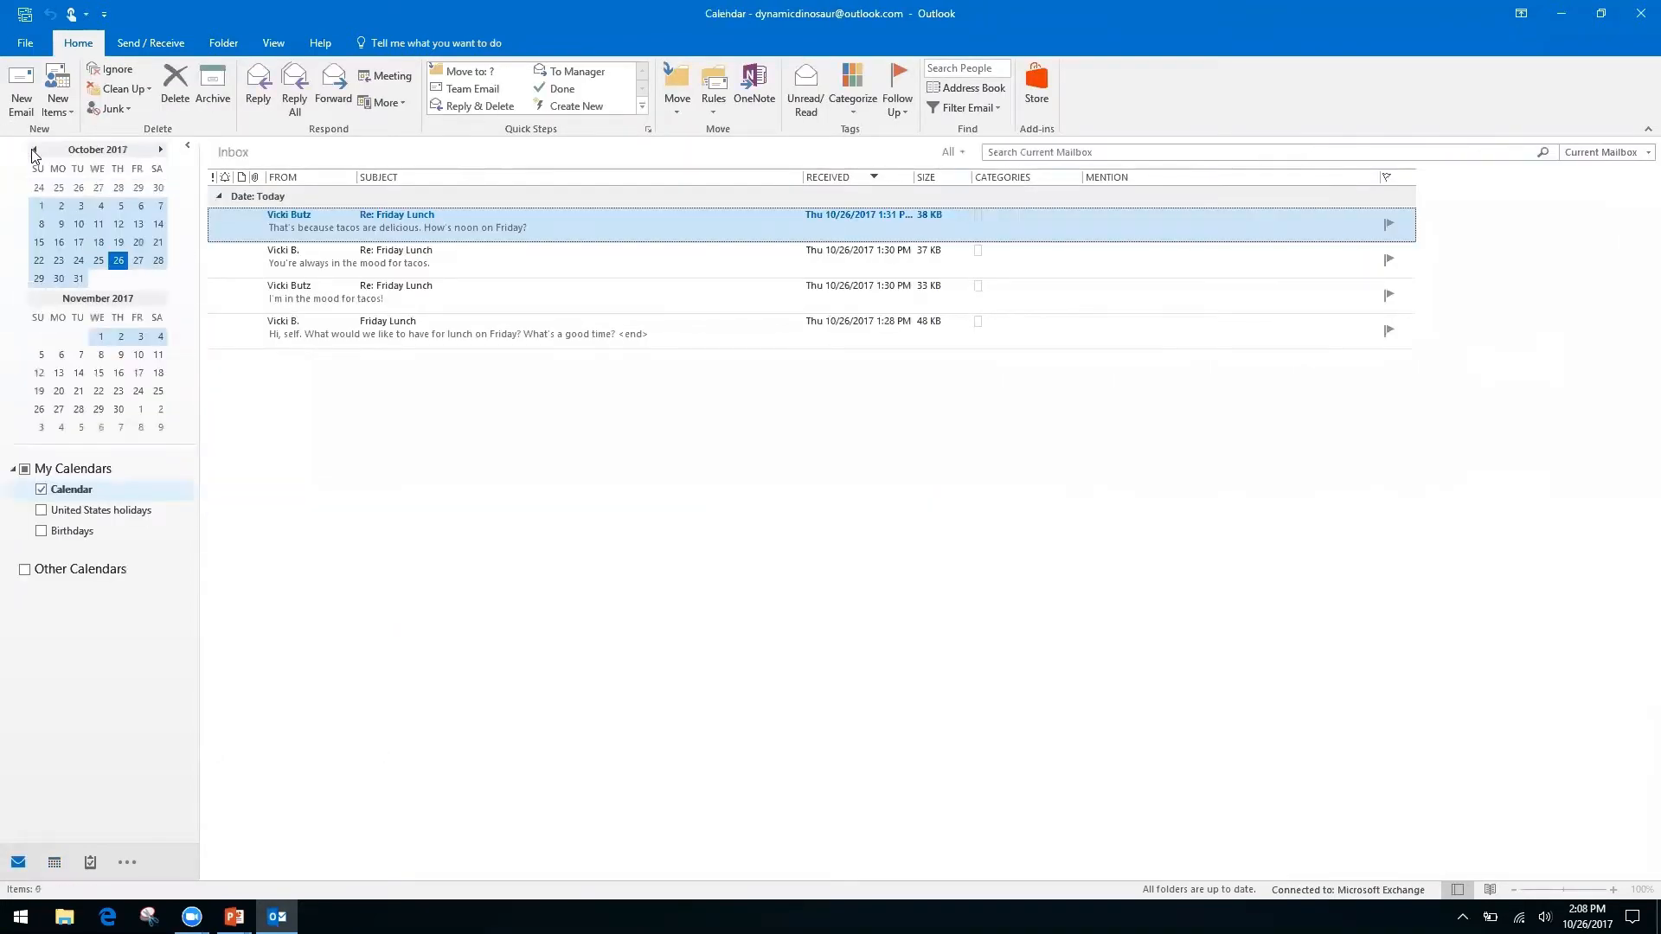
key(ctrl+3)
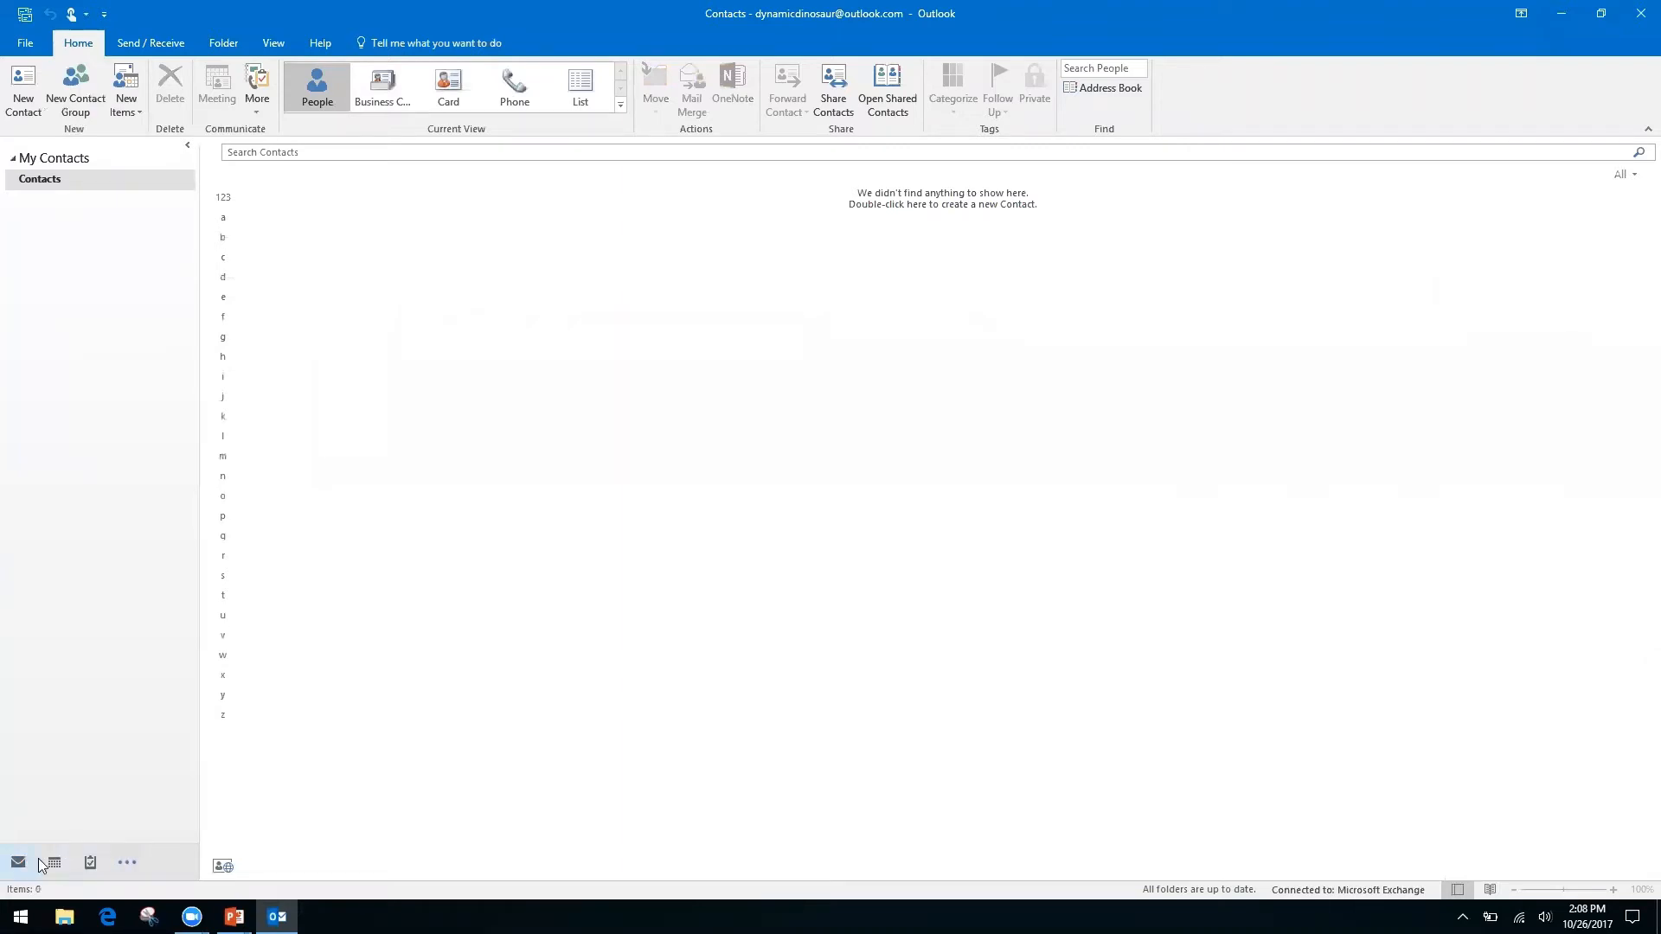
mouse_move(69, 871)
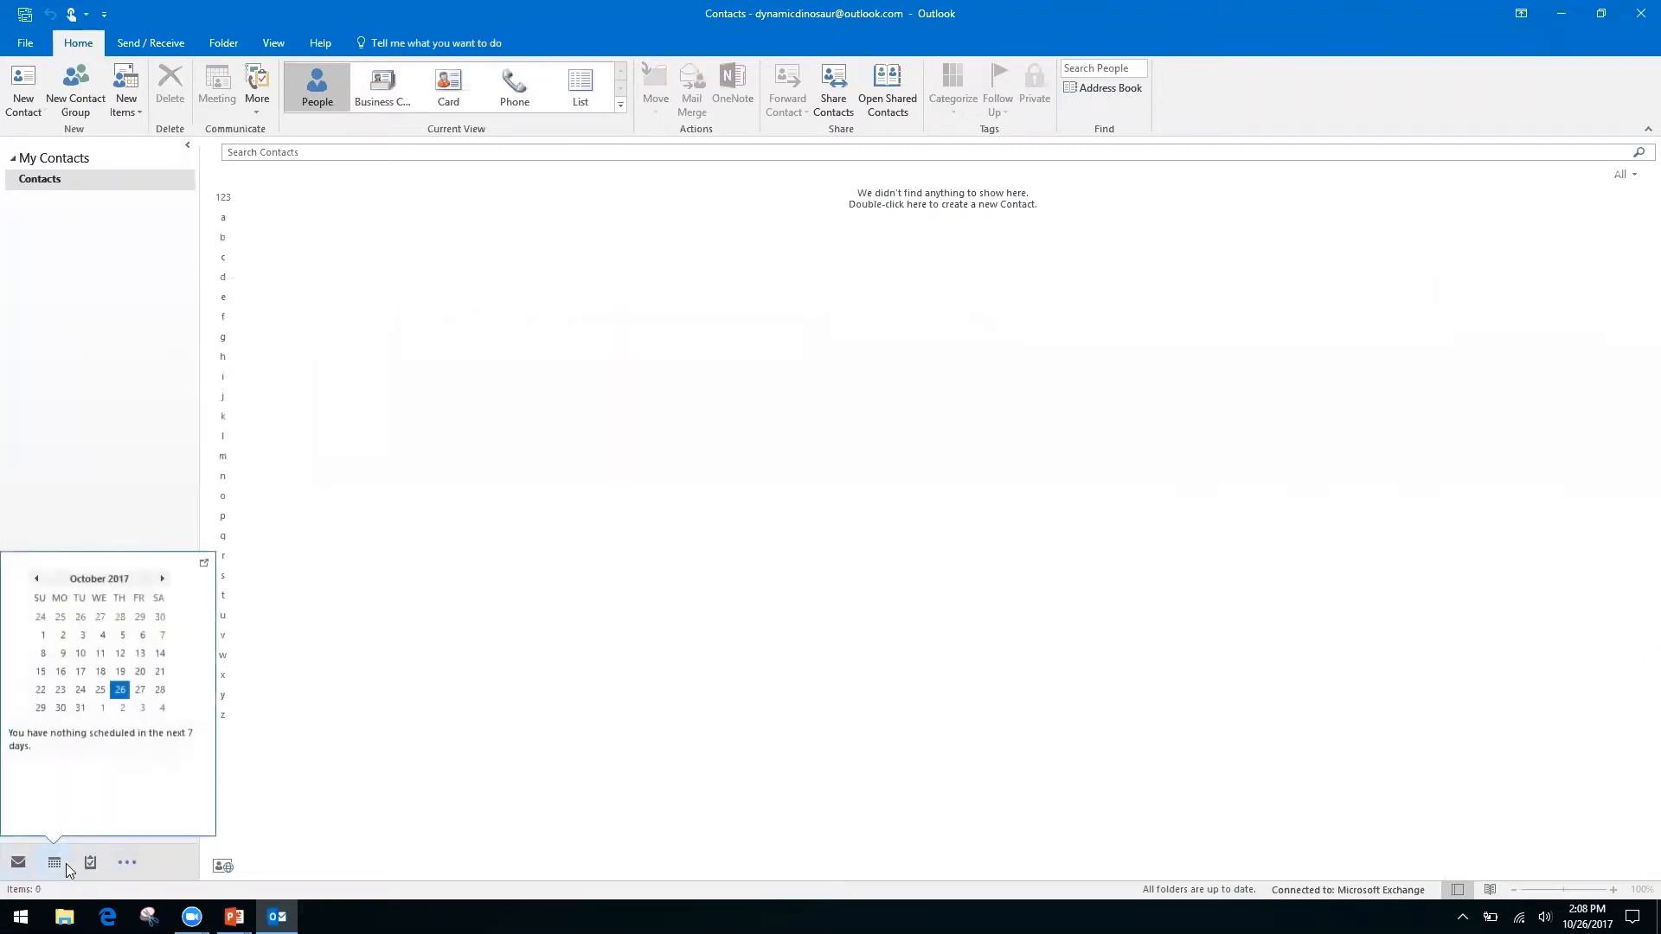
click(132, 865)
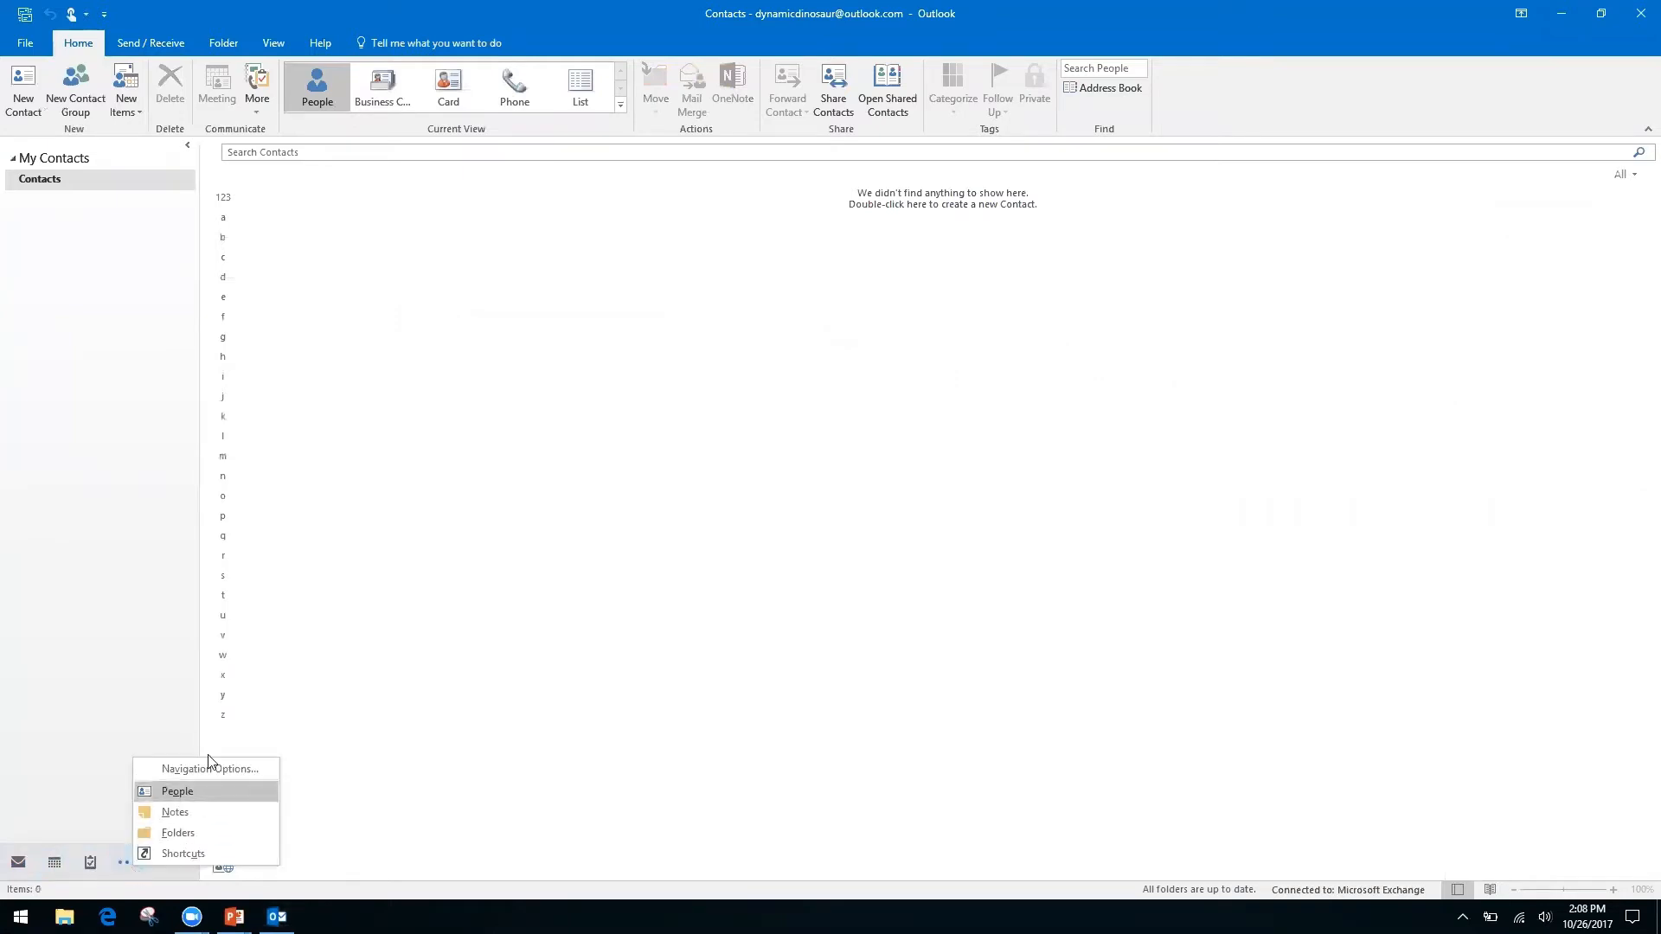
click(62, 719)
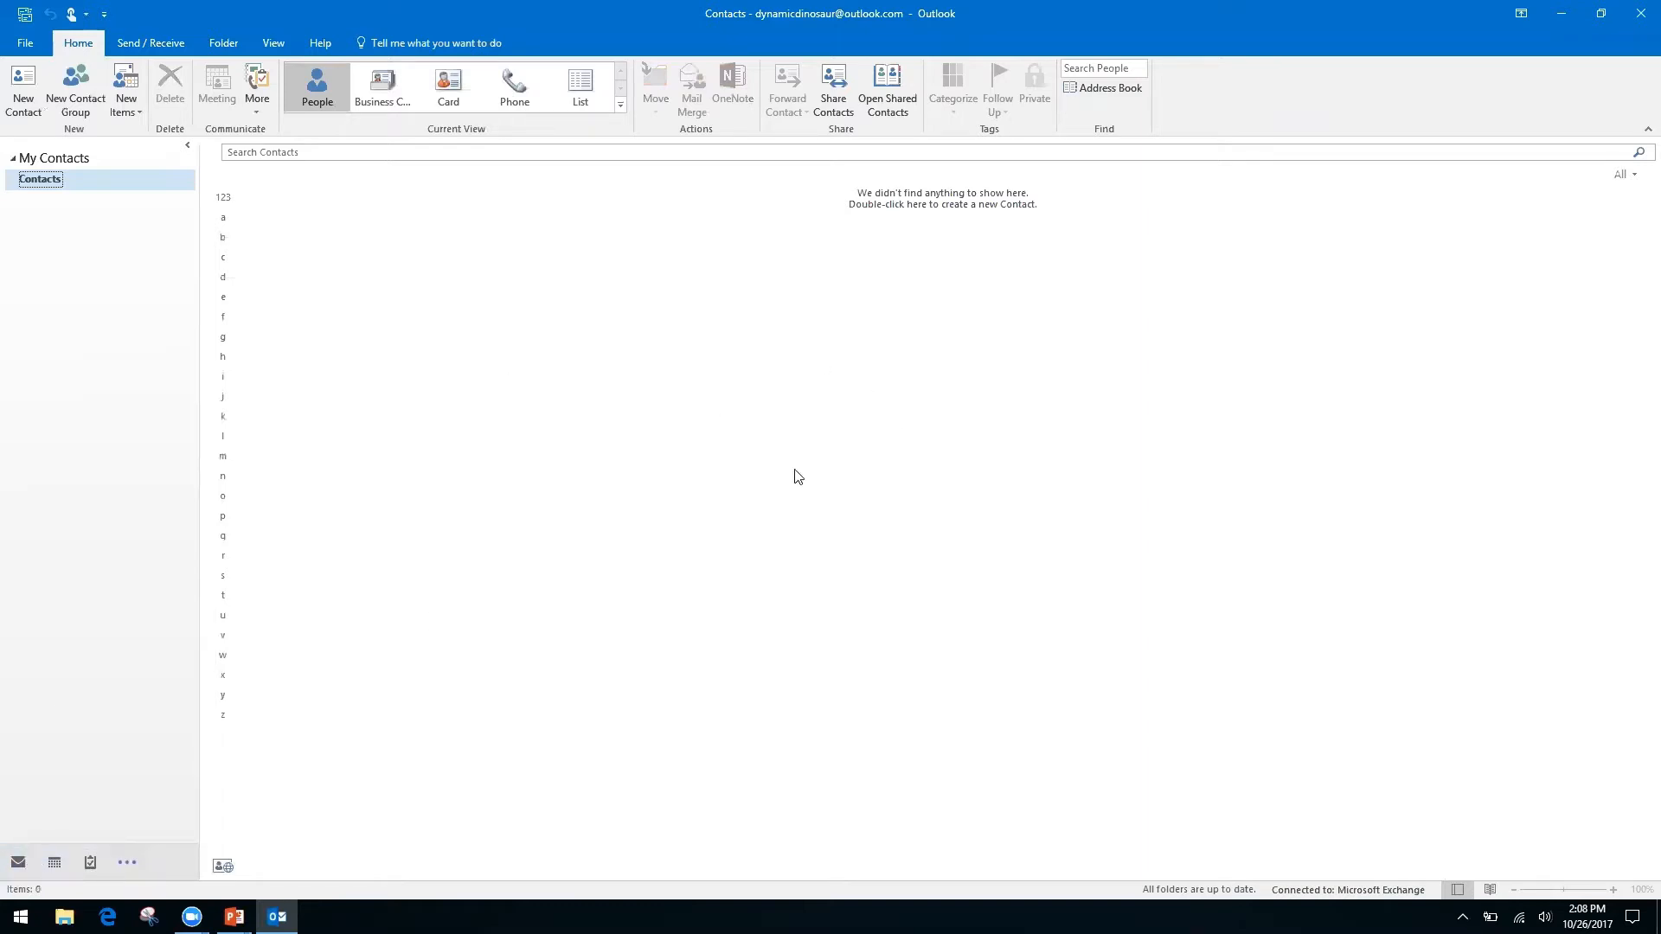
key(ctrl+1)
key(ctrl+2)
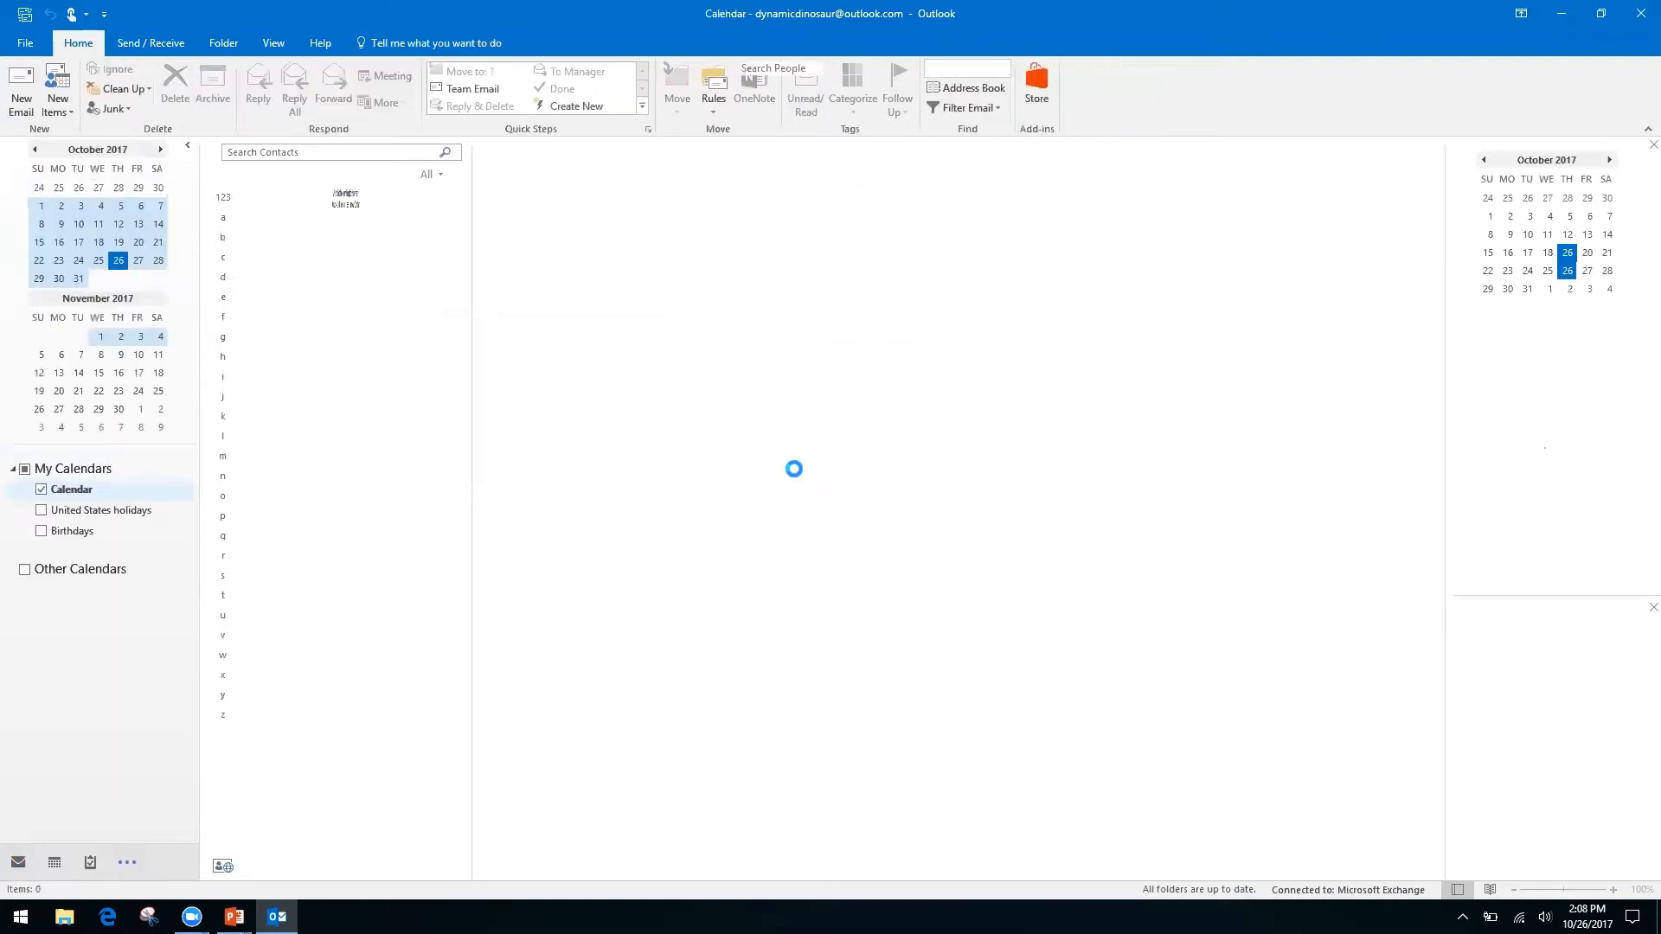
key(ctrl+3)
key(ctrl+5)
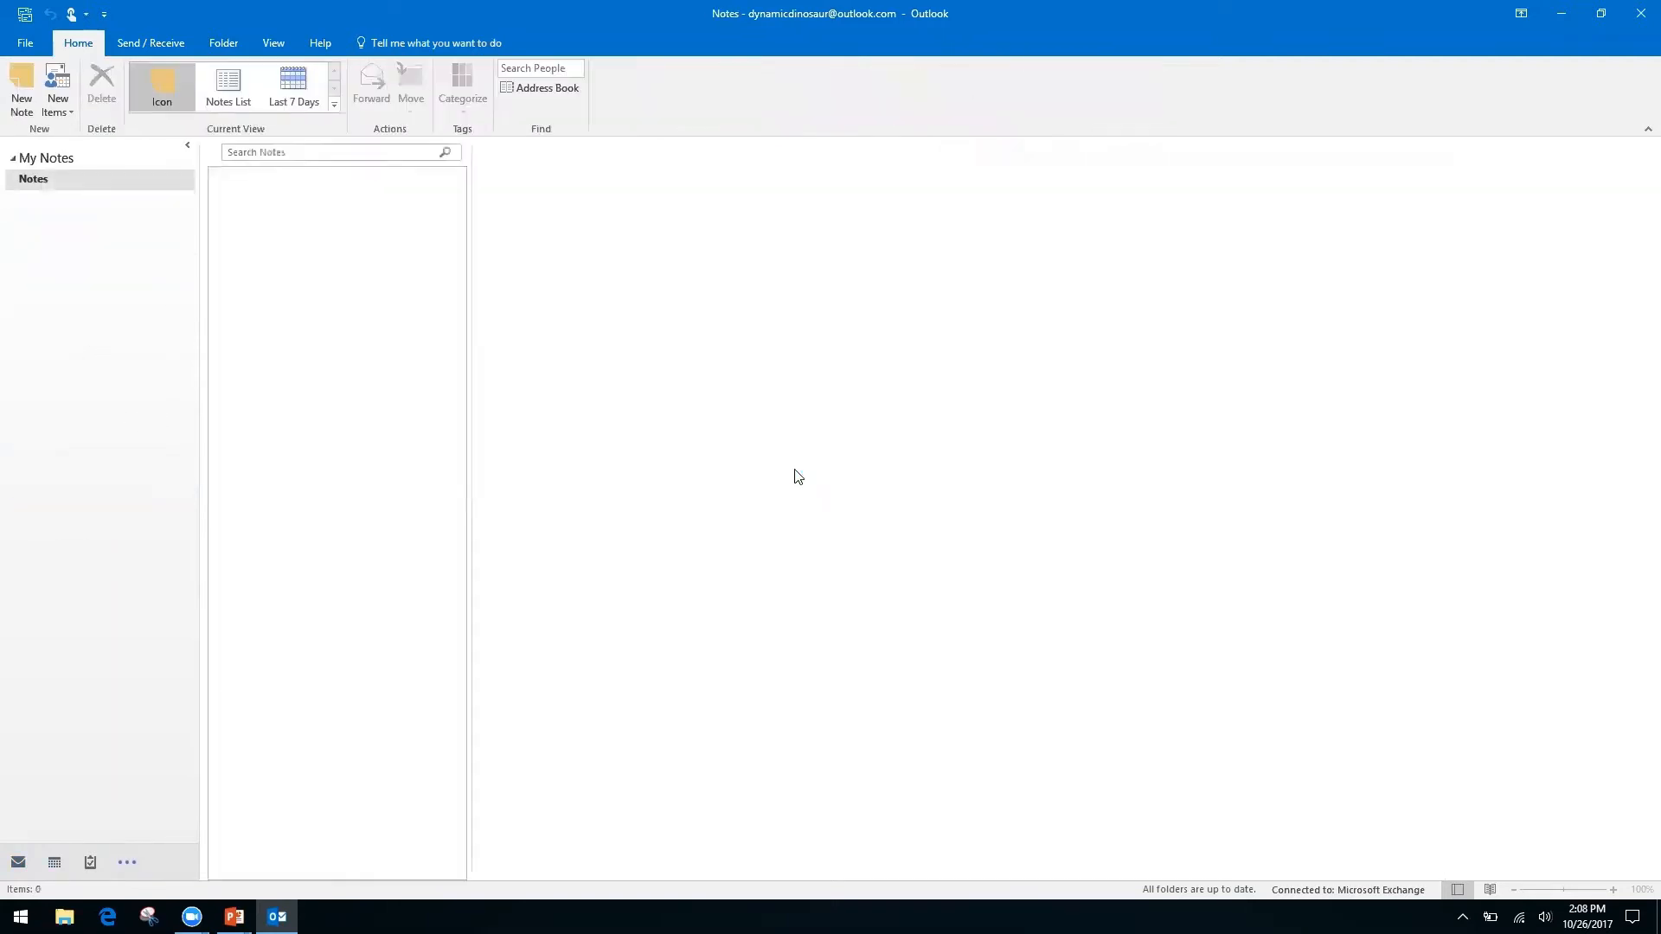
key(ctrl+1)
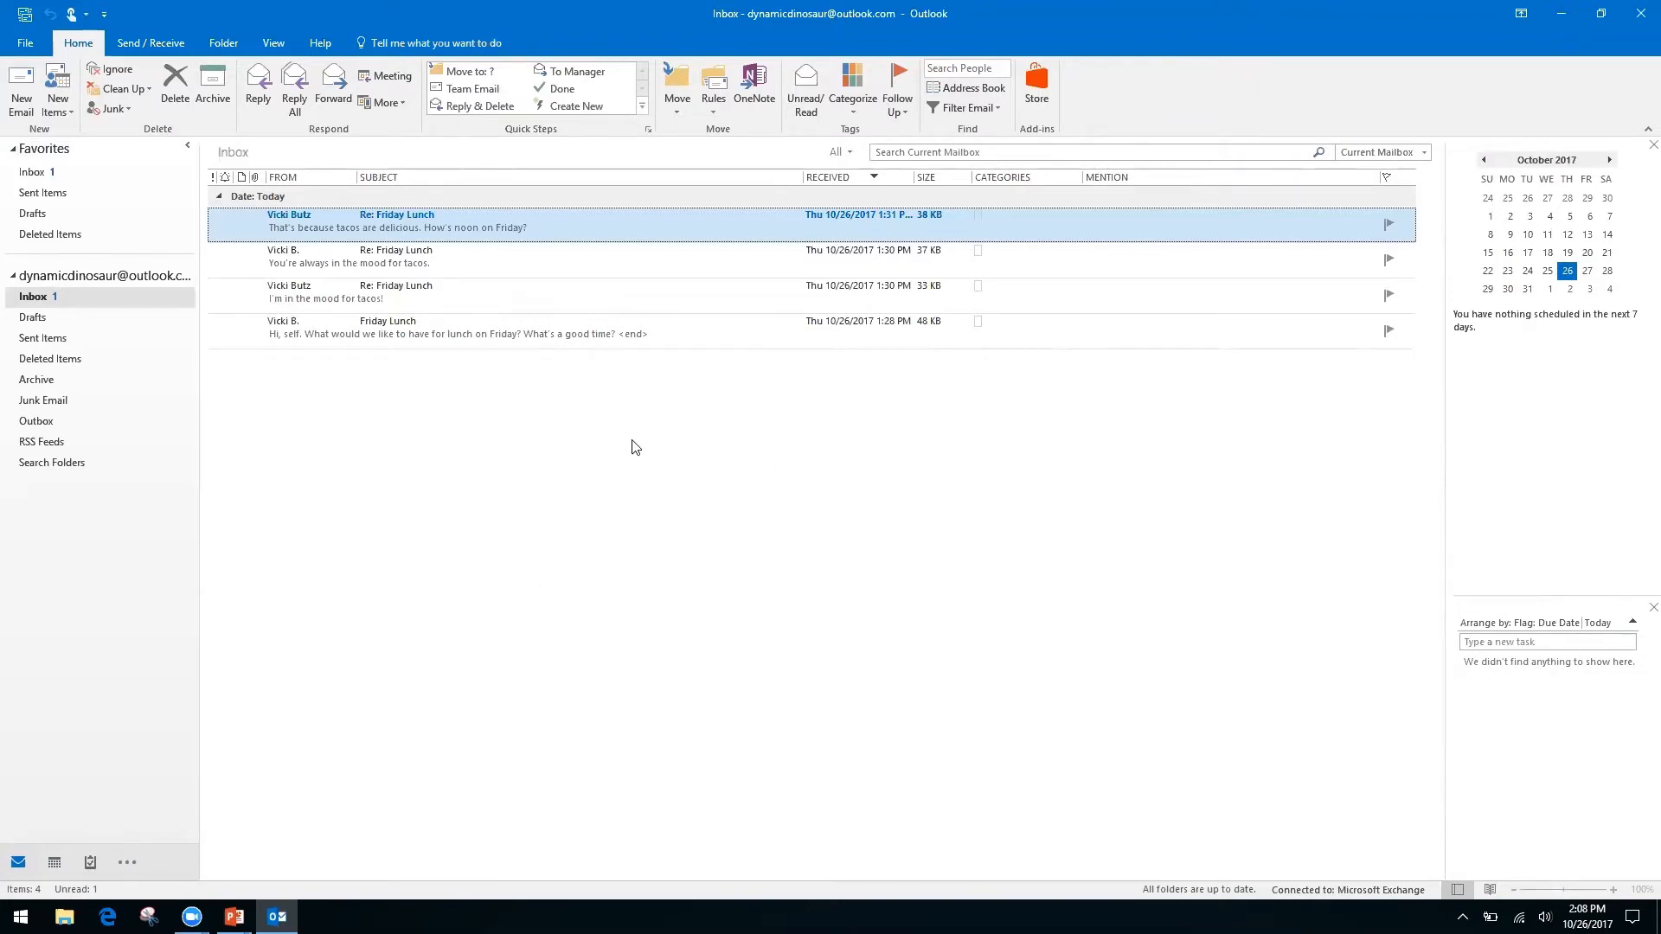
key(alt+Tab)
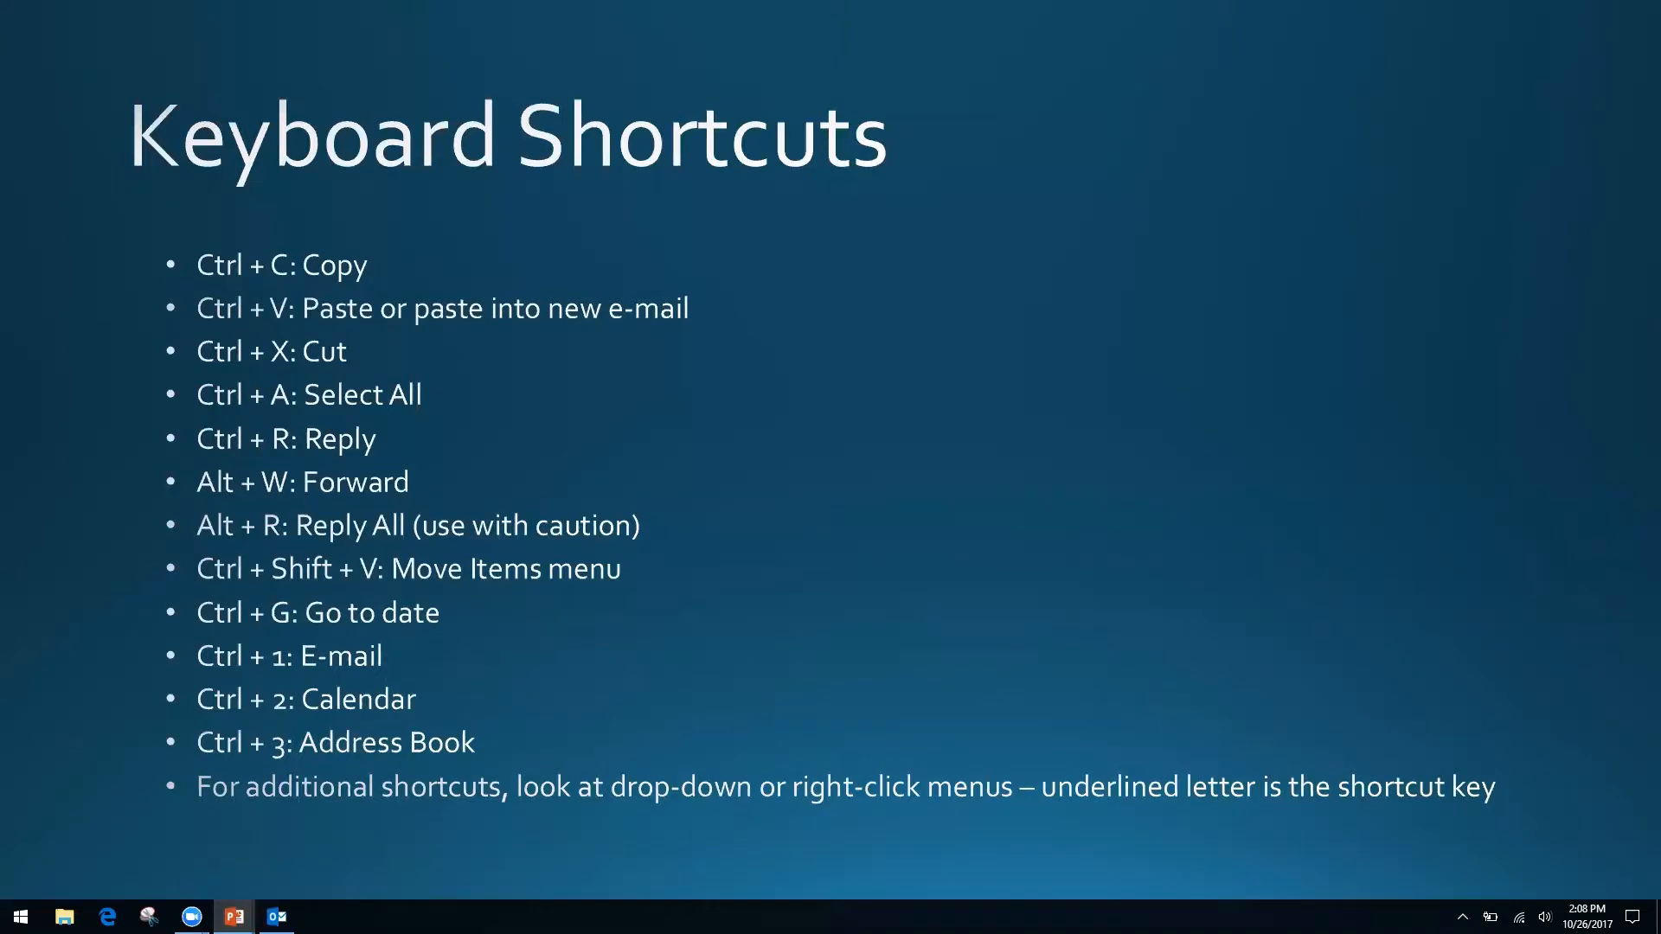
key(alt+Tab)
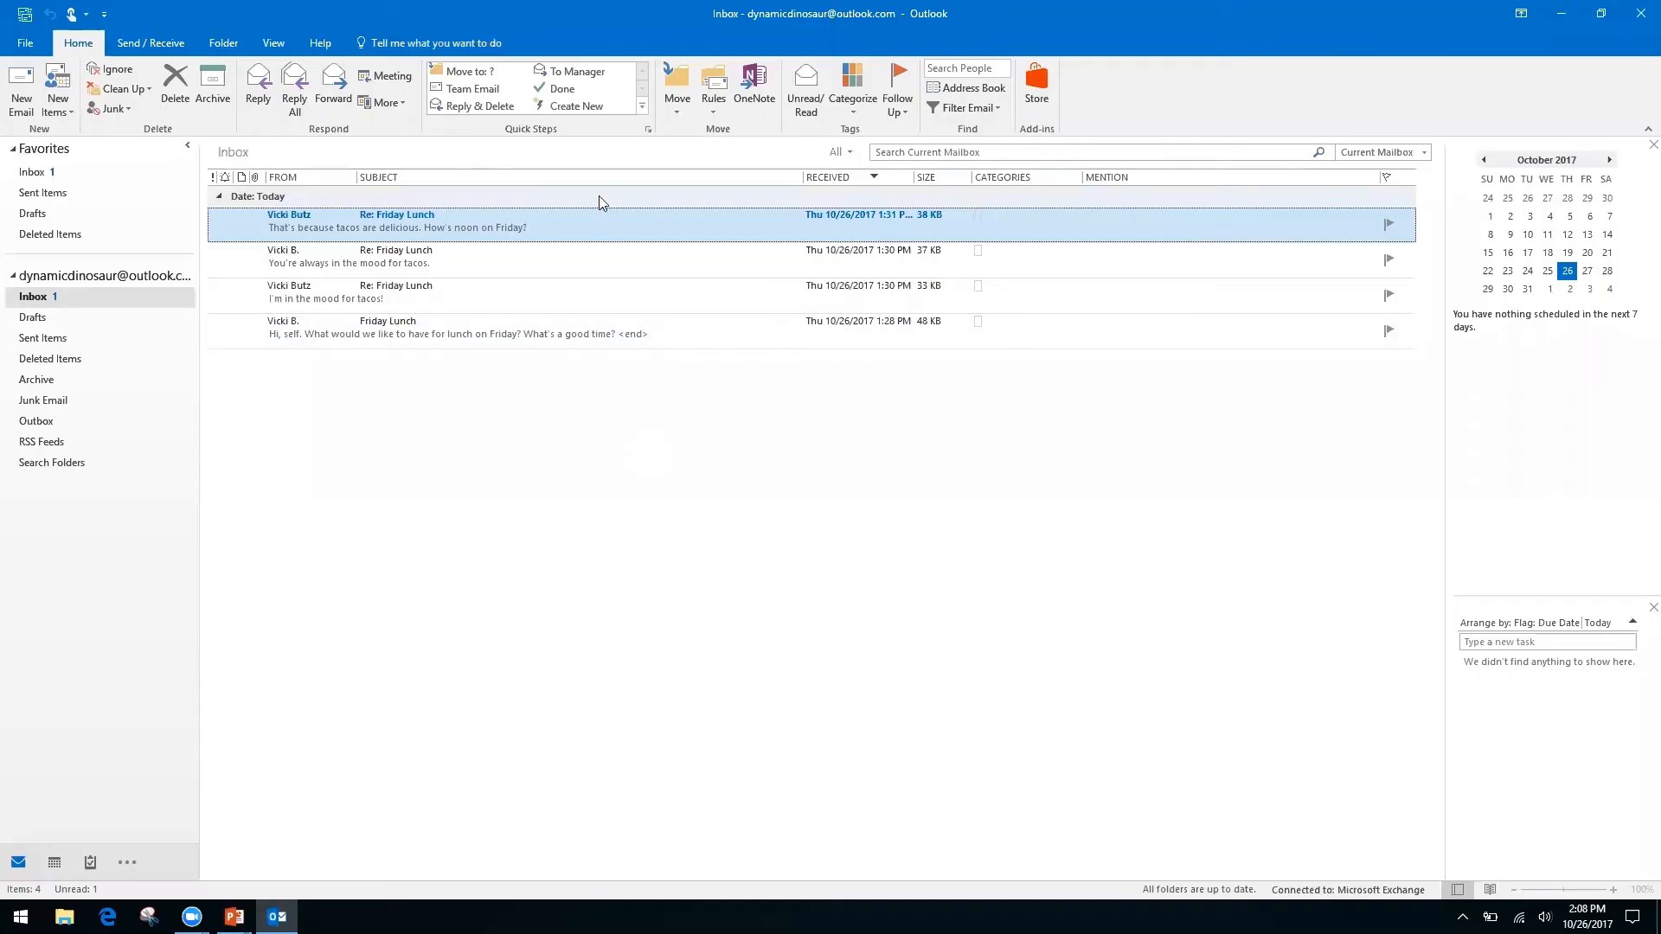
right_click(606, 233)
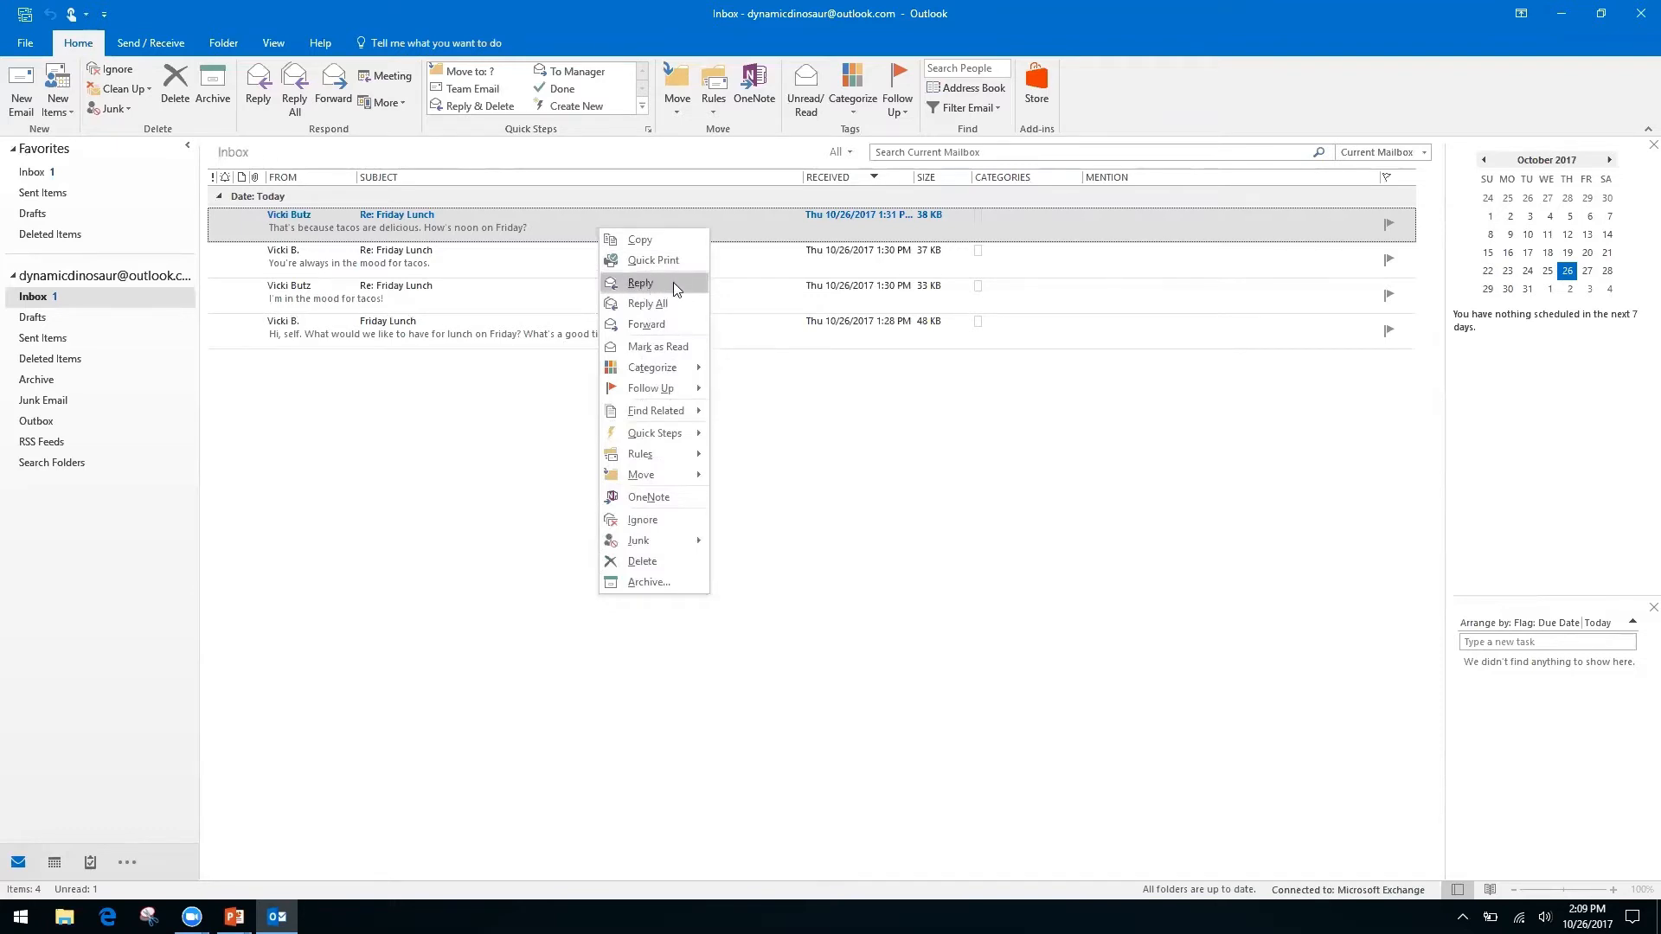
right_click(797, 427)
click(636, 379)
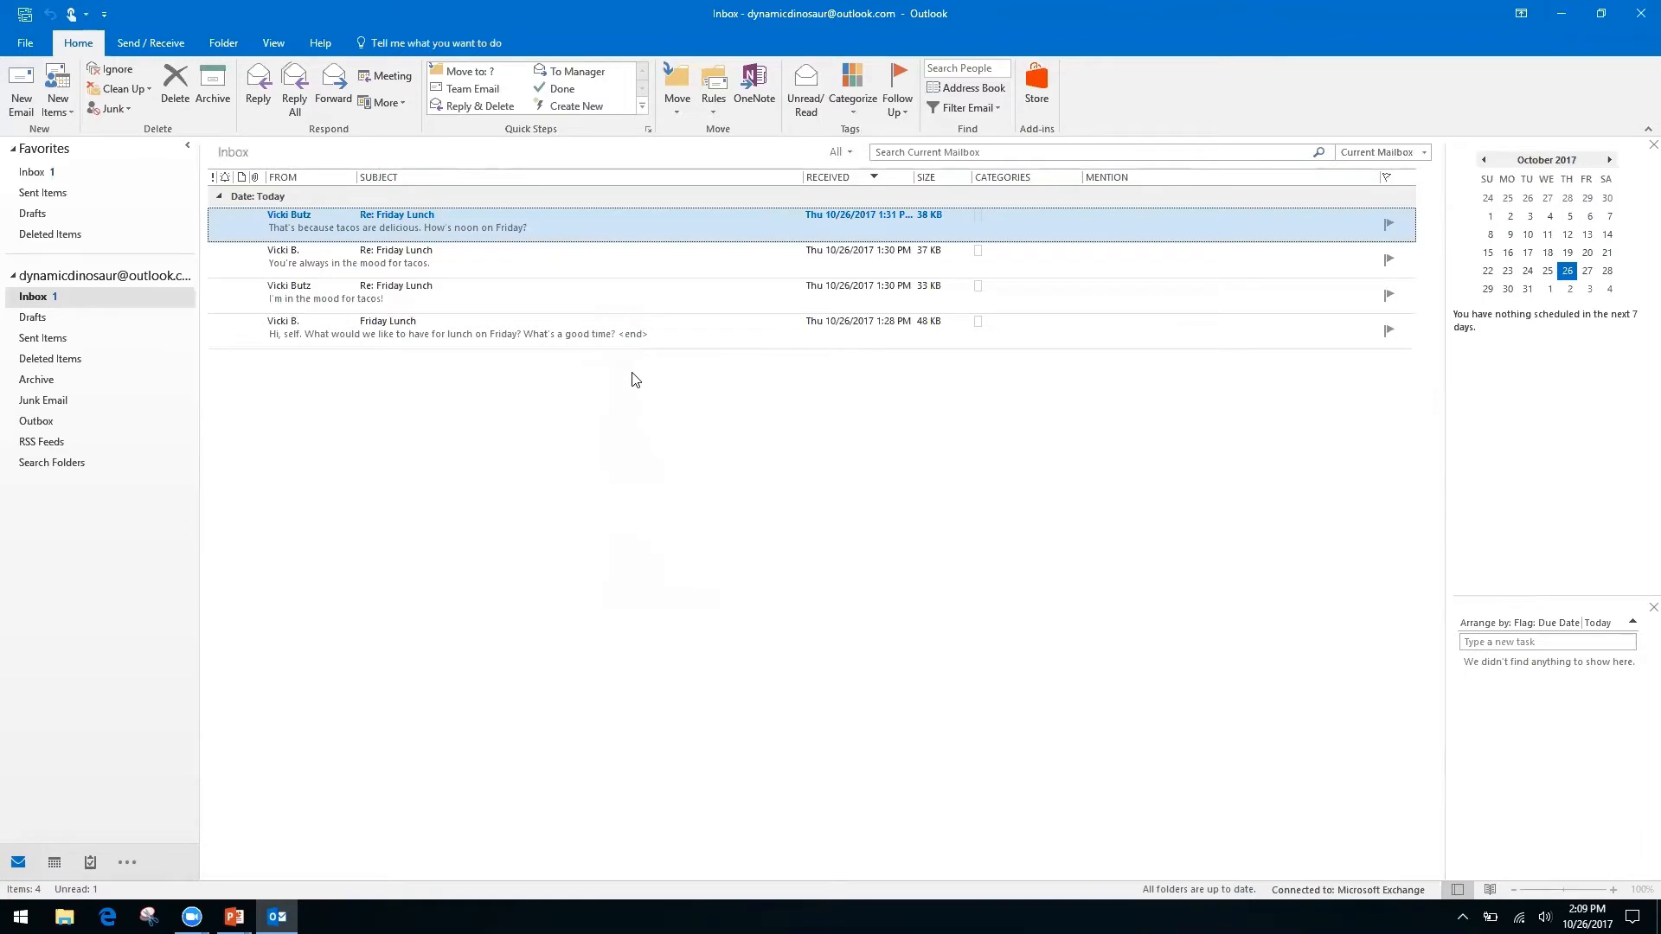
right_click(592, 216)
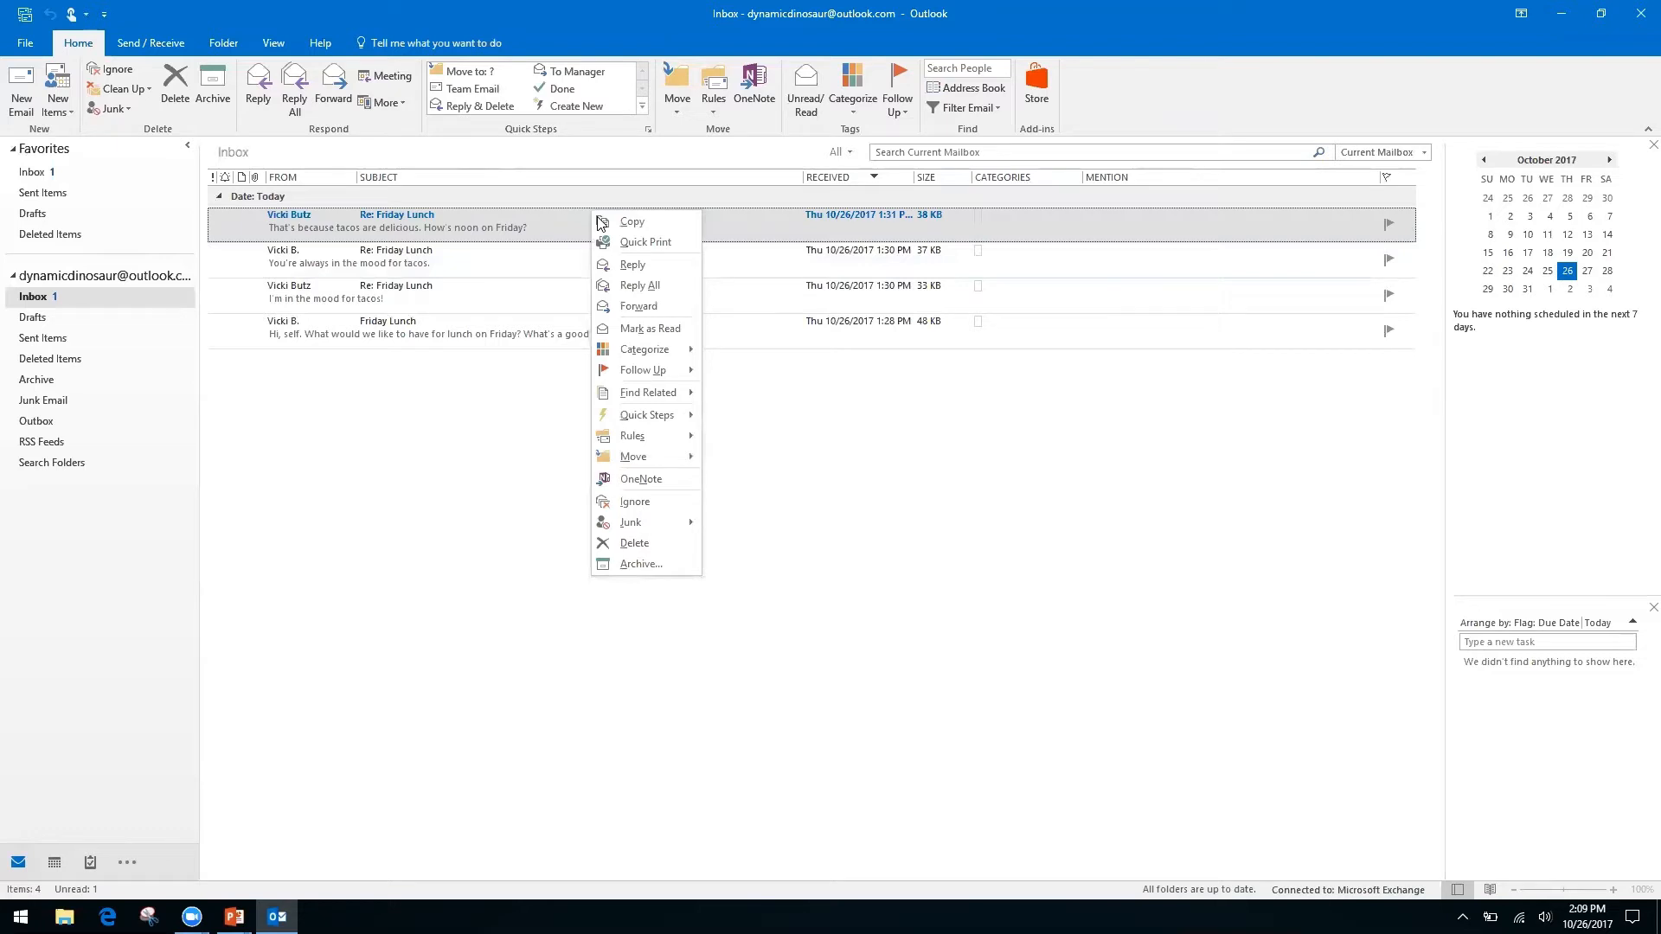
click(850, 459)
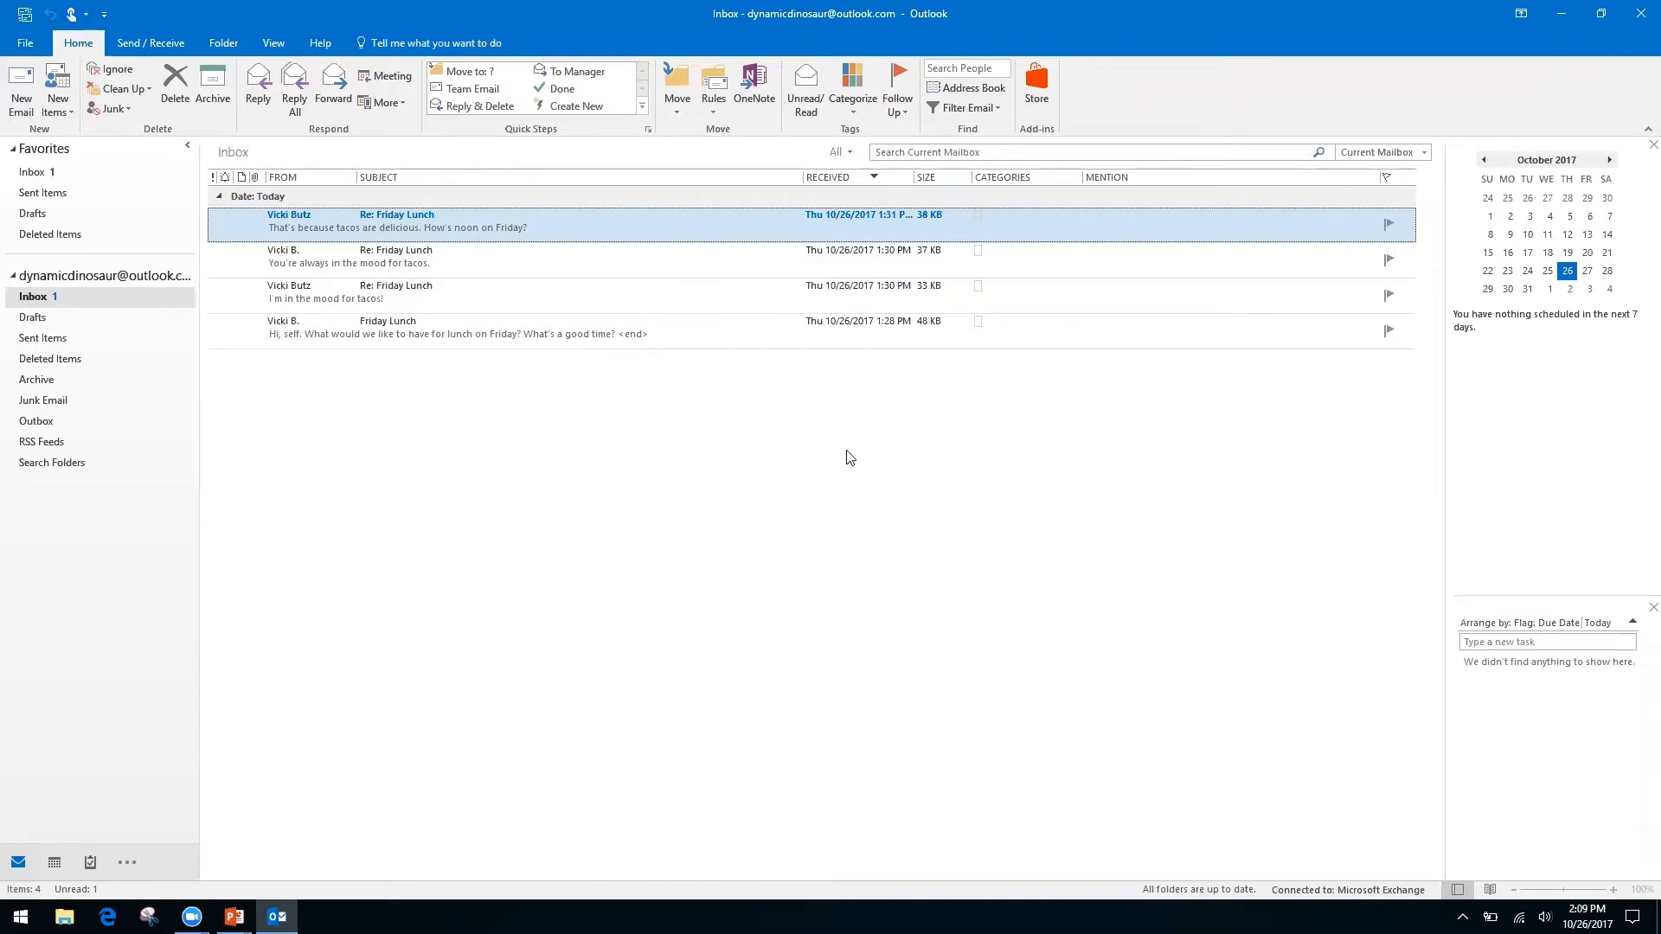
Move the PowerPoint show to the Productivity & Calendars slide, then switch back to Outlook's Inbox.
key(alt+Tab)
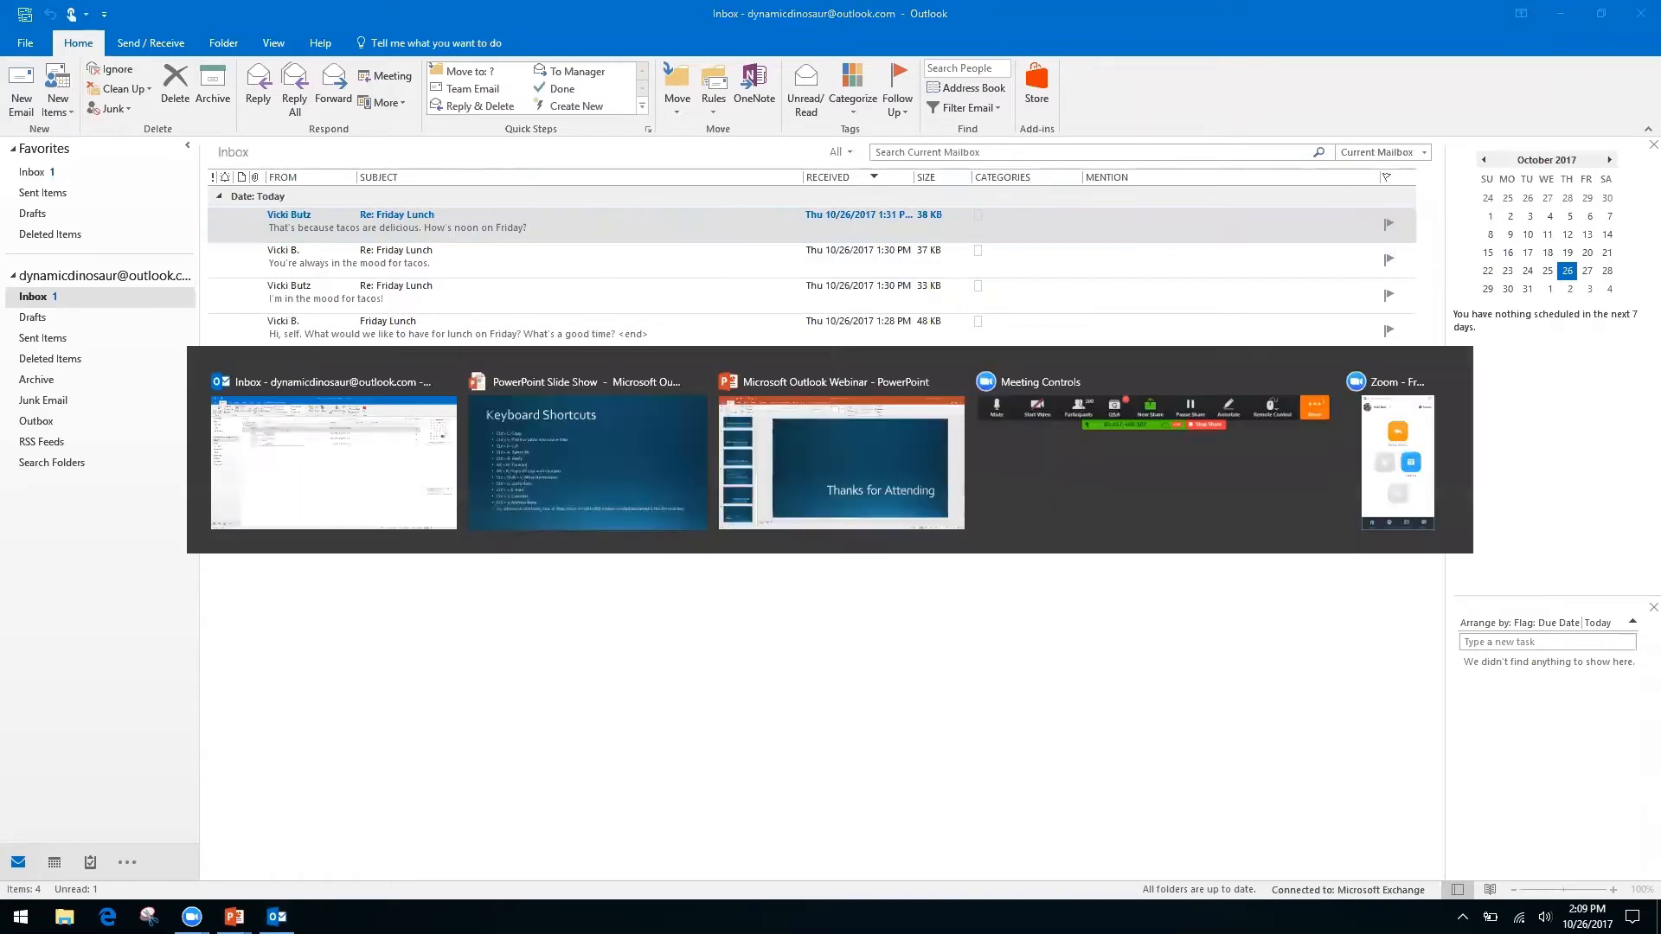
key(Right)
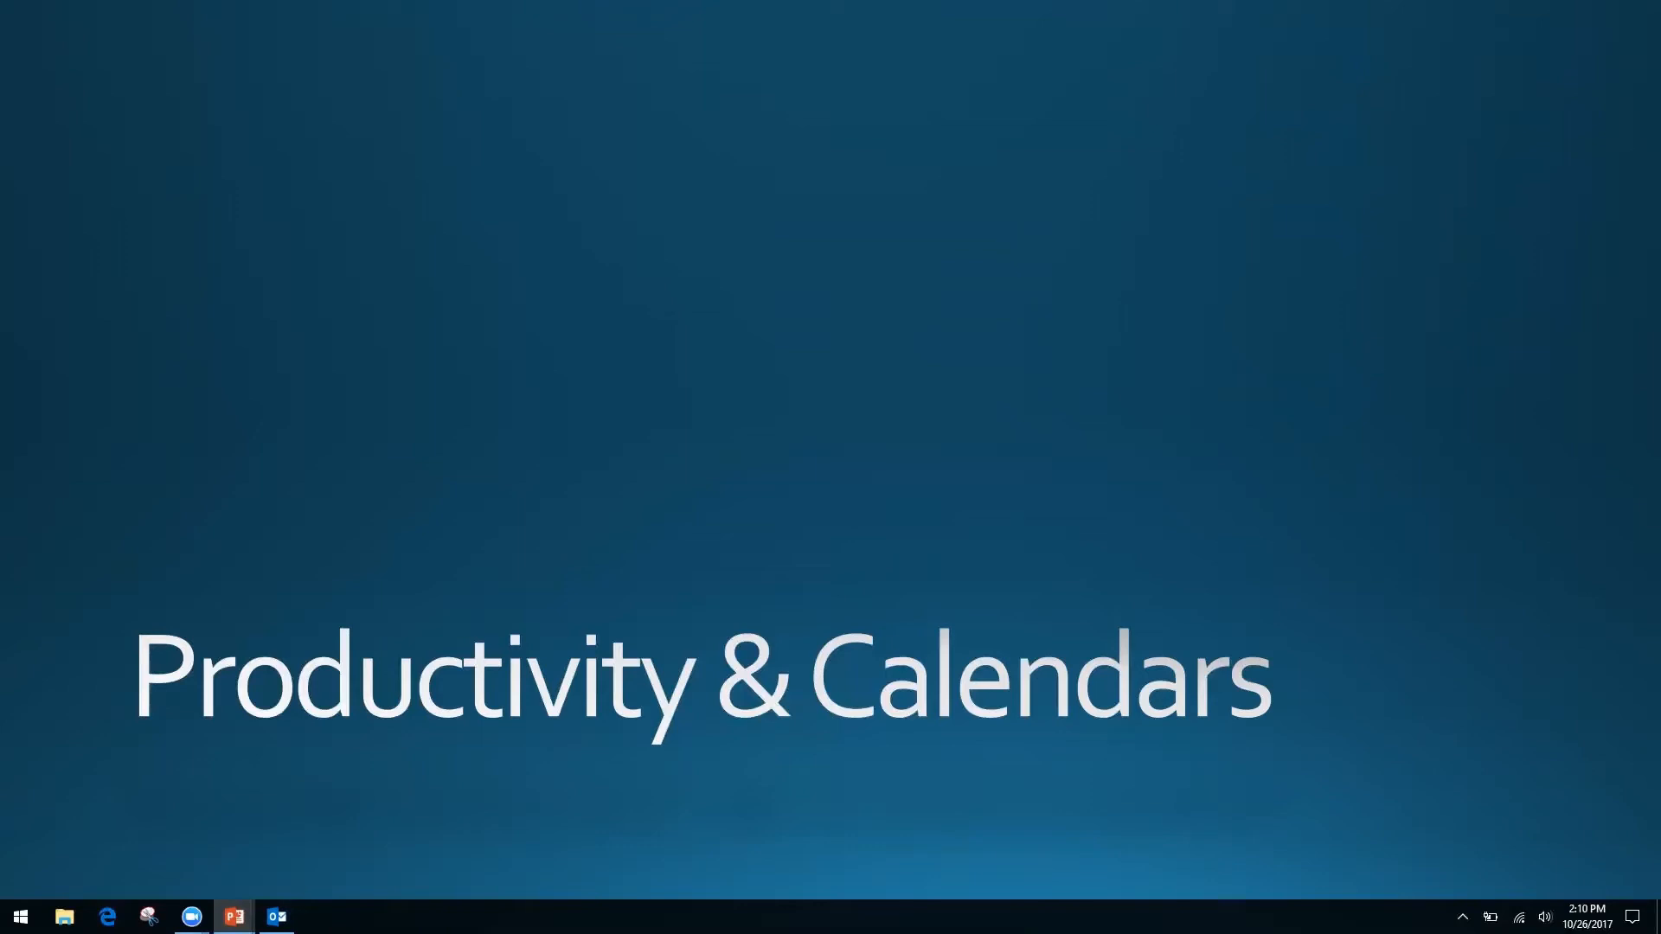
key(alt+Tab)
key(Tab)
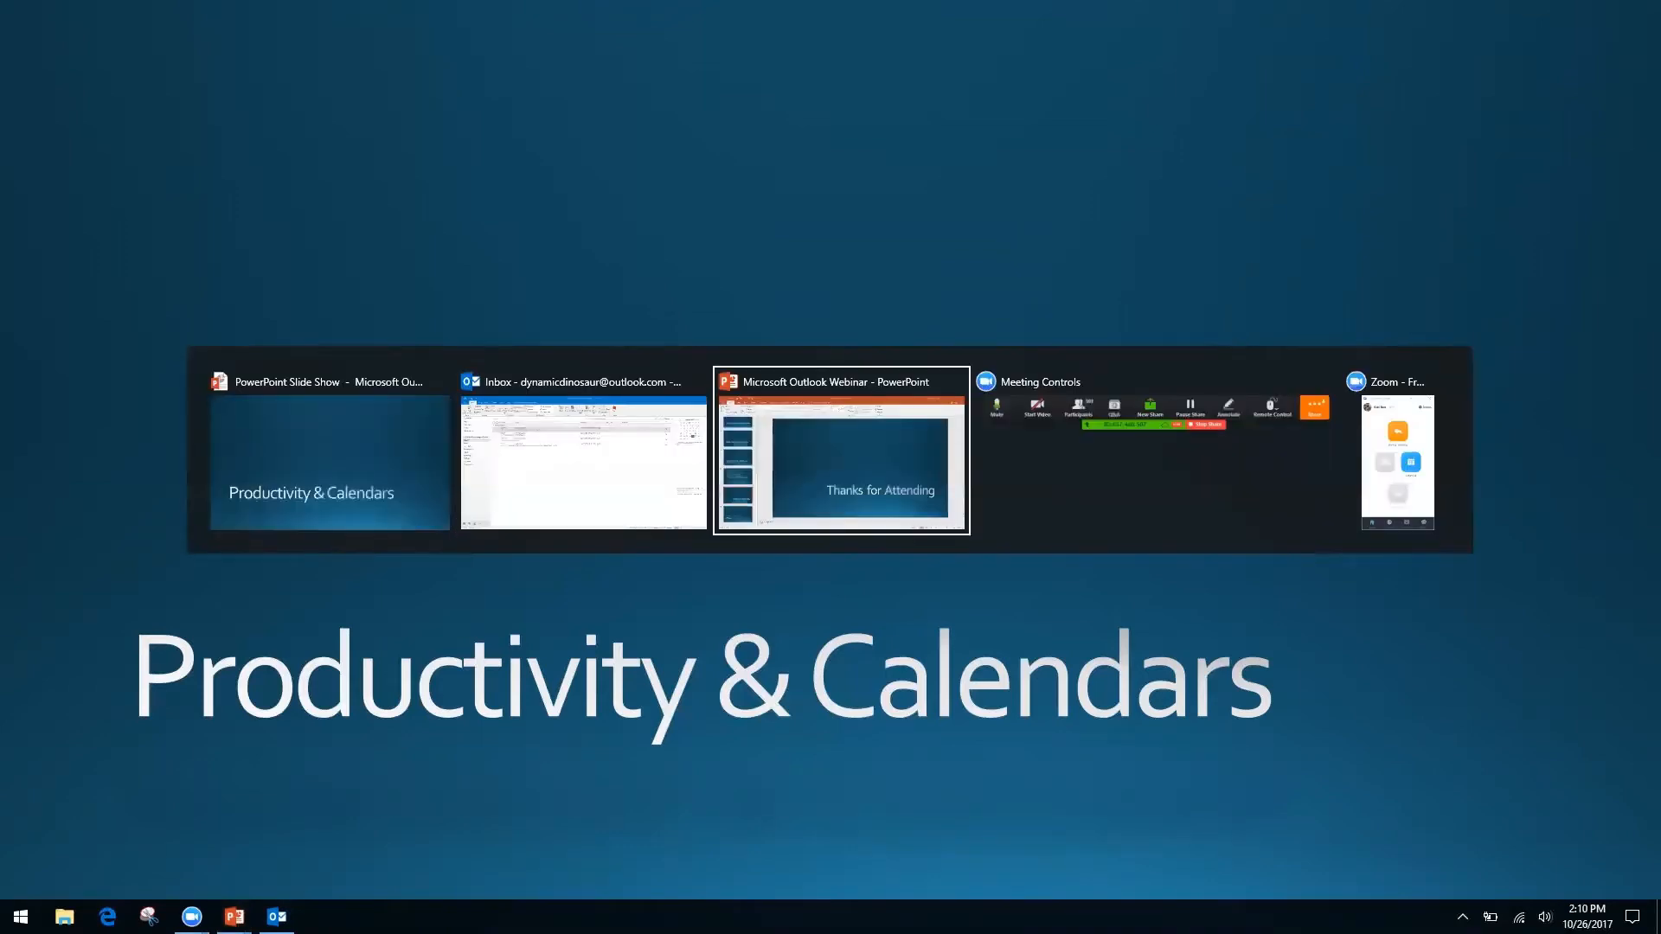
key(shift+Tab)
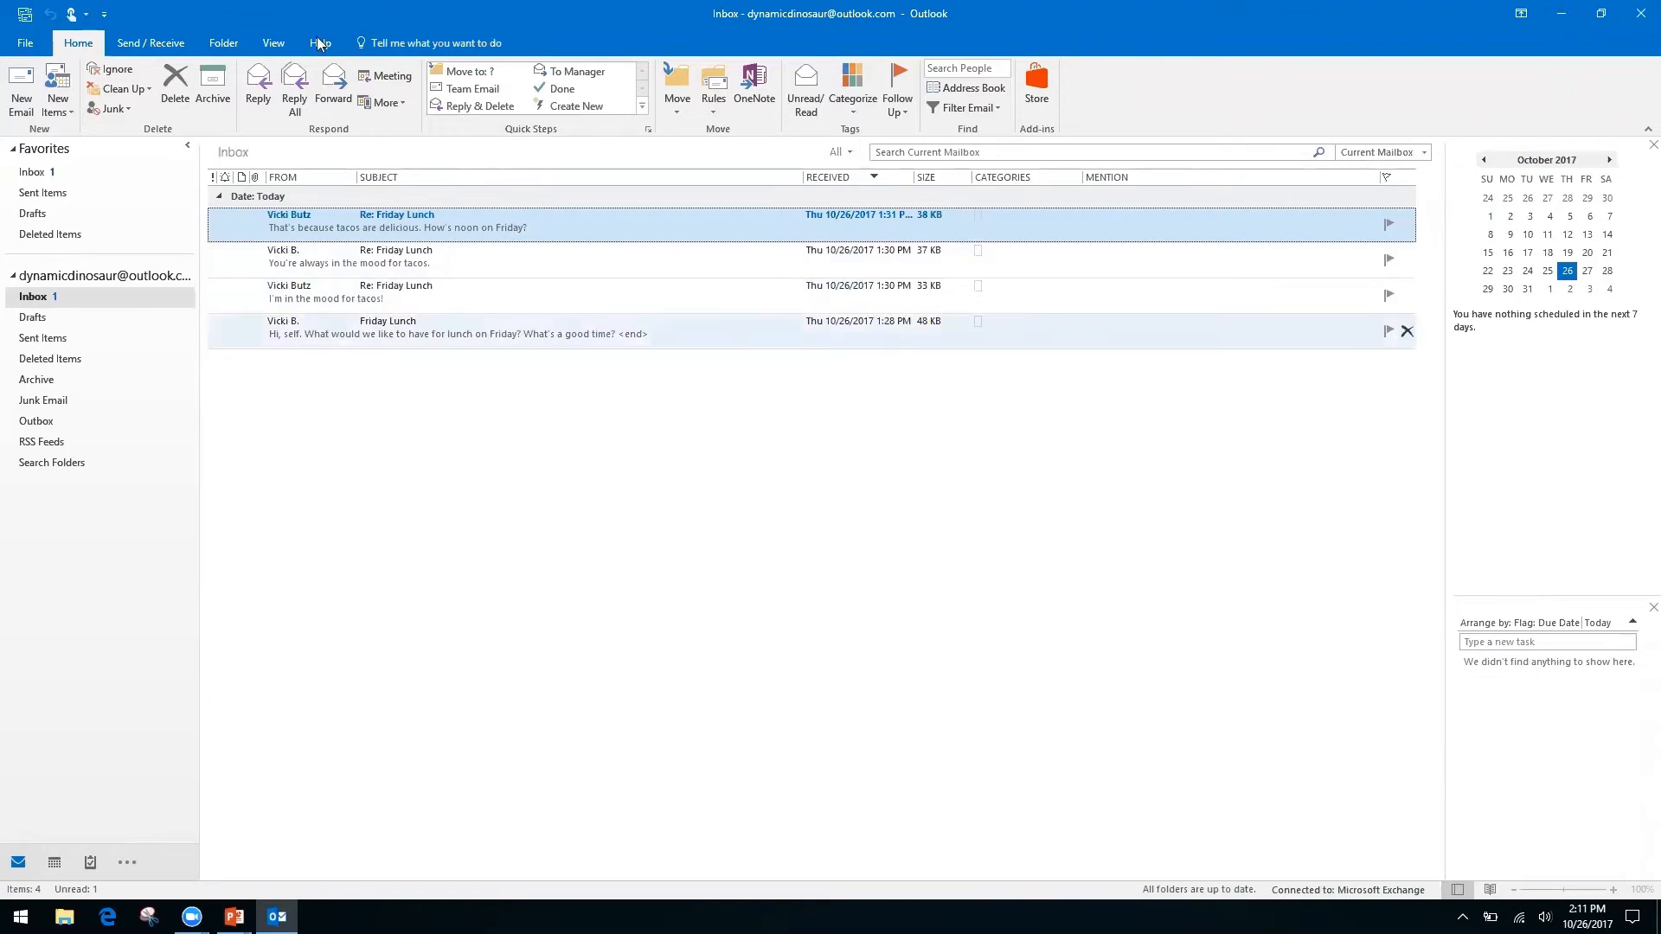
Turn on Show as Conversations from the View tab, applying it to all mailboxes.
click(273, 44)
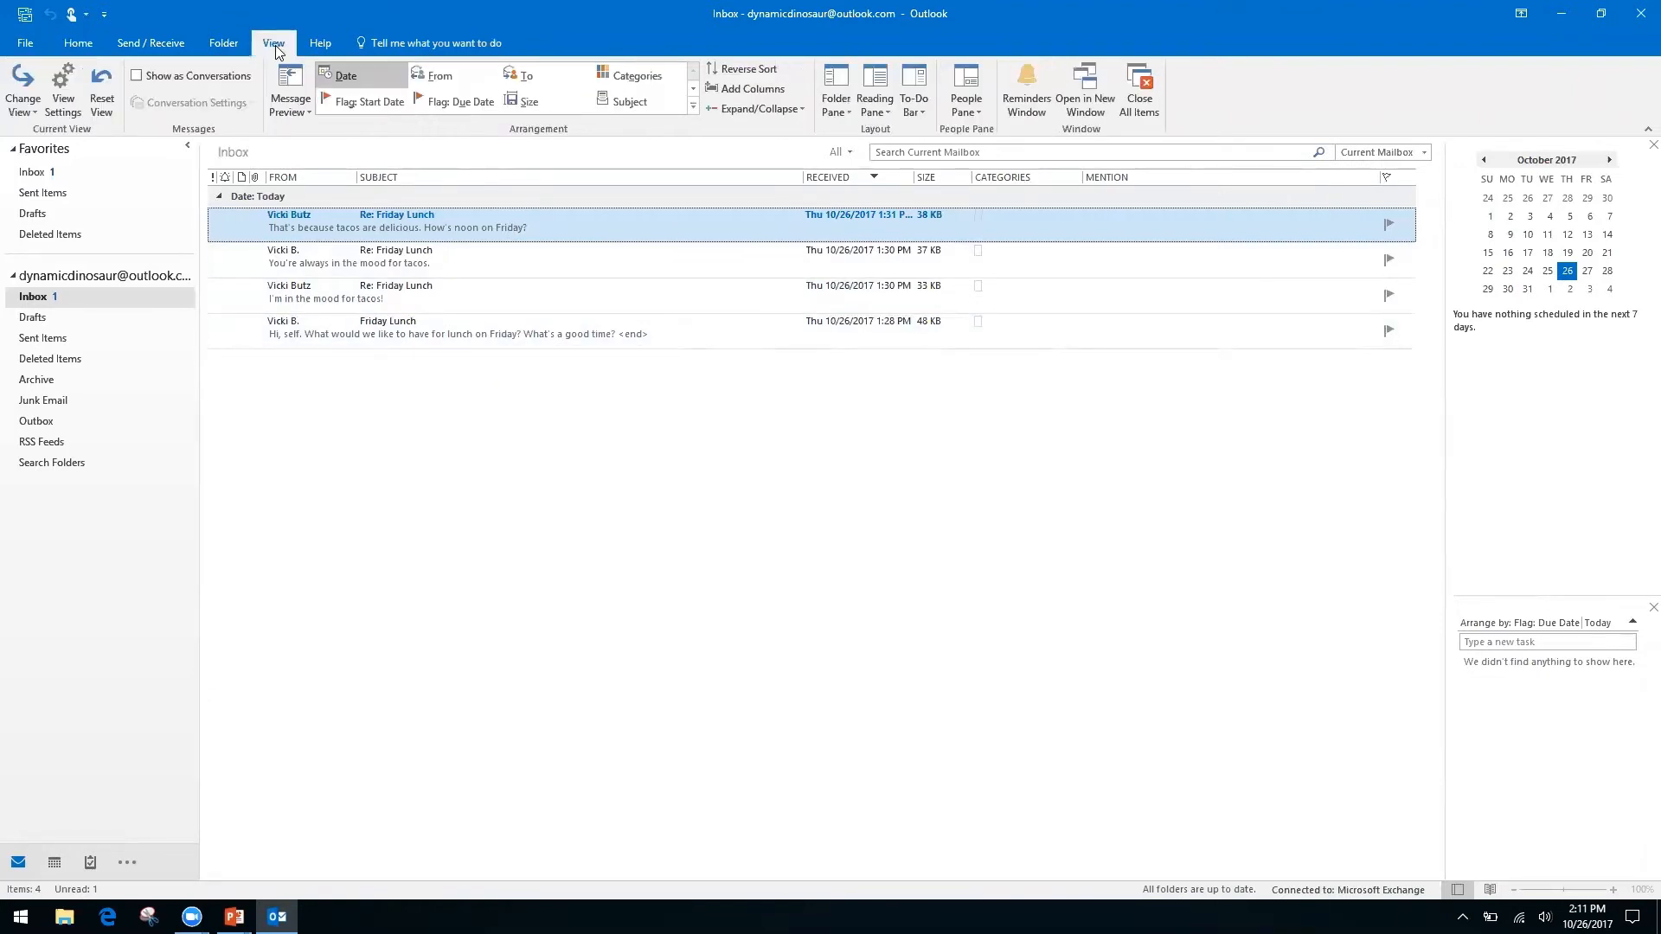
click(147, 87)
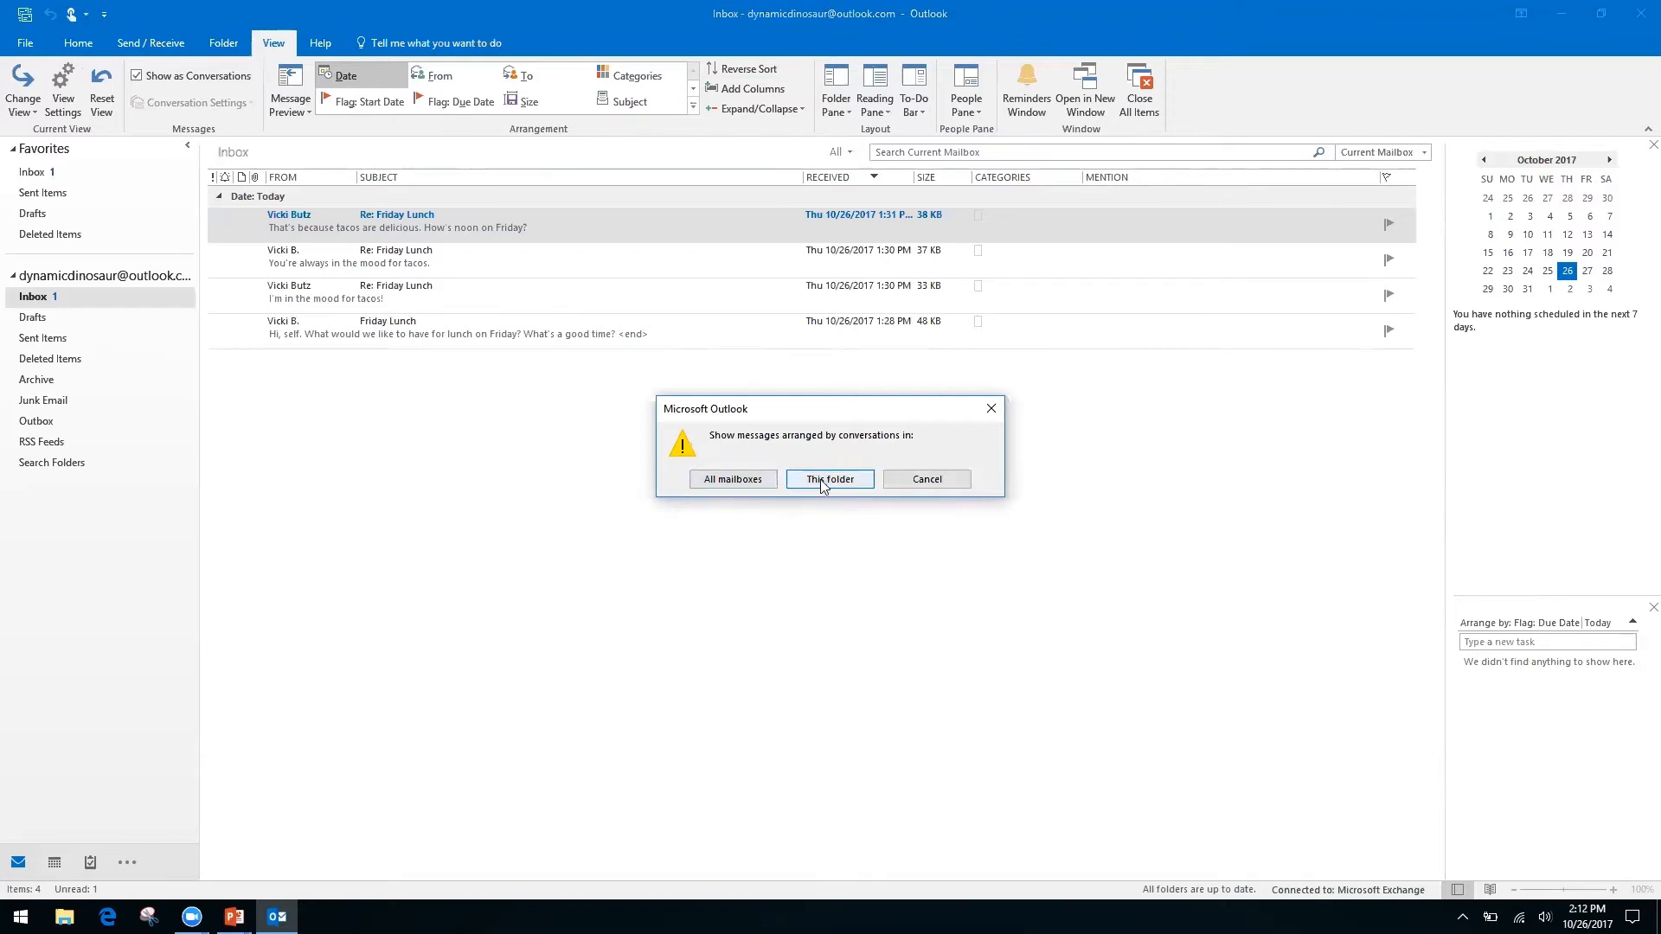
click(731, 482)
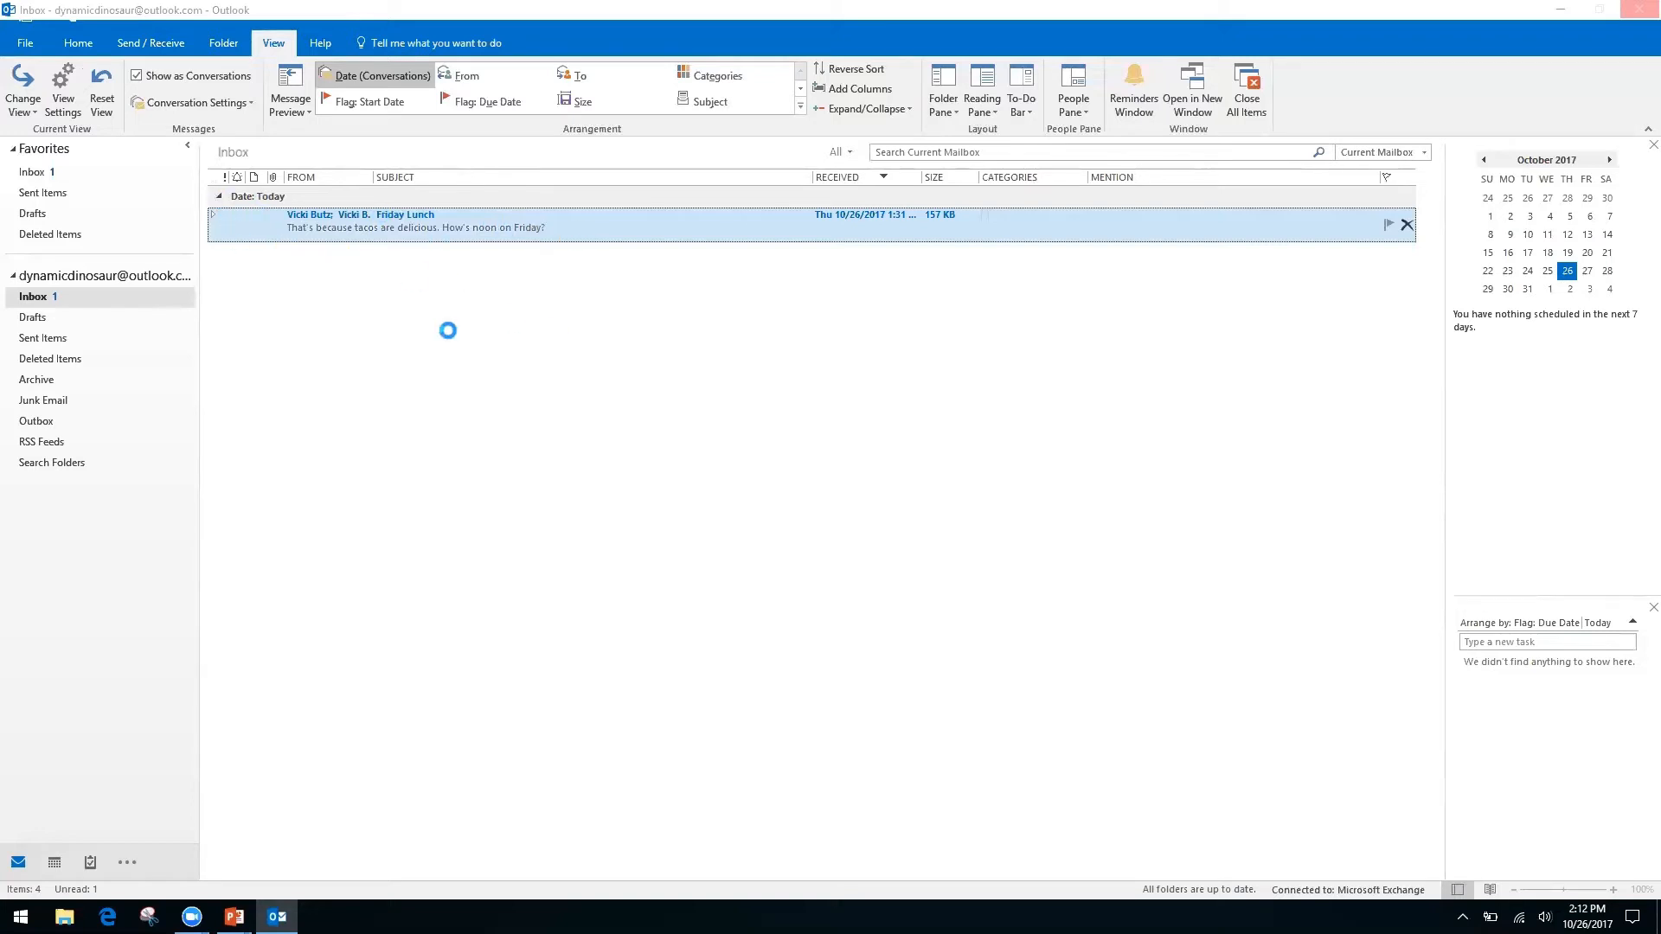
Open and close the Friday Lunch thread, then expand the conversation to list its four messages.
key(Return)
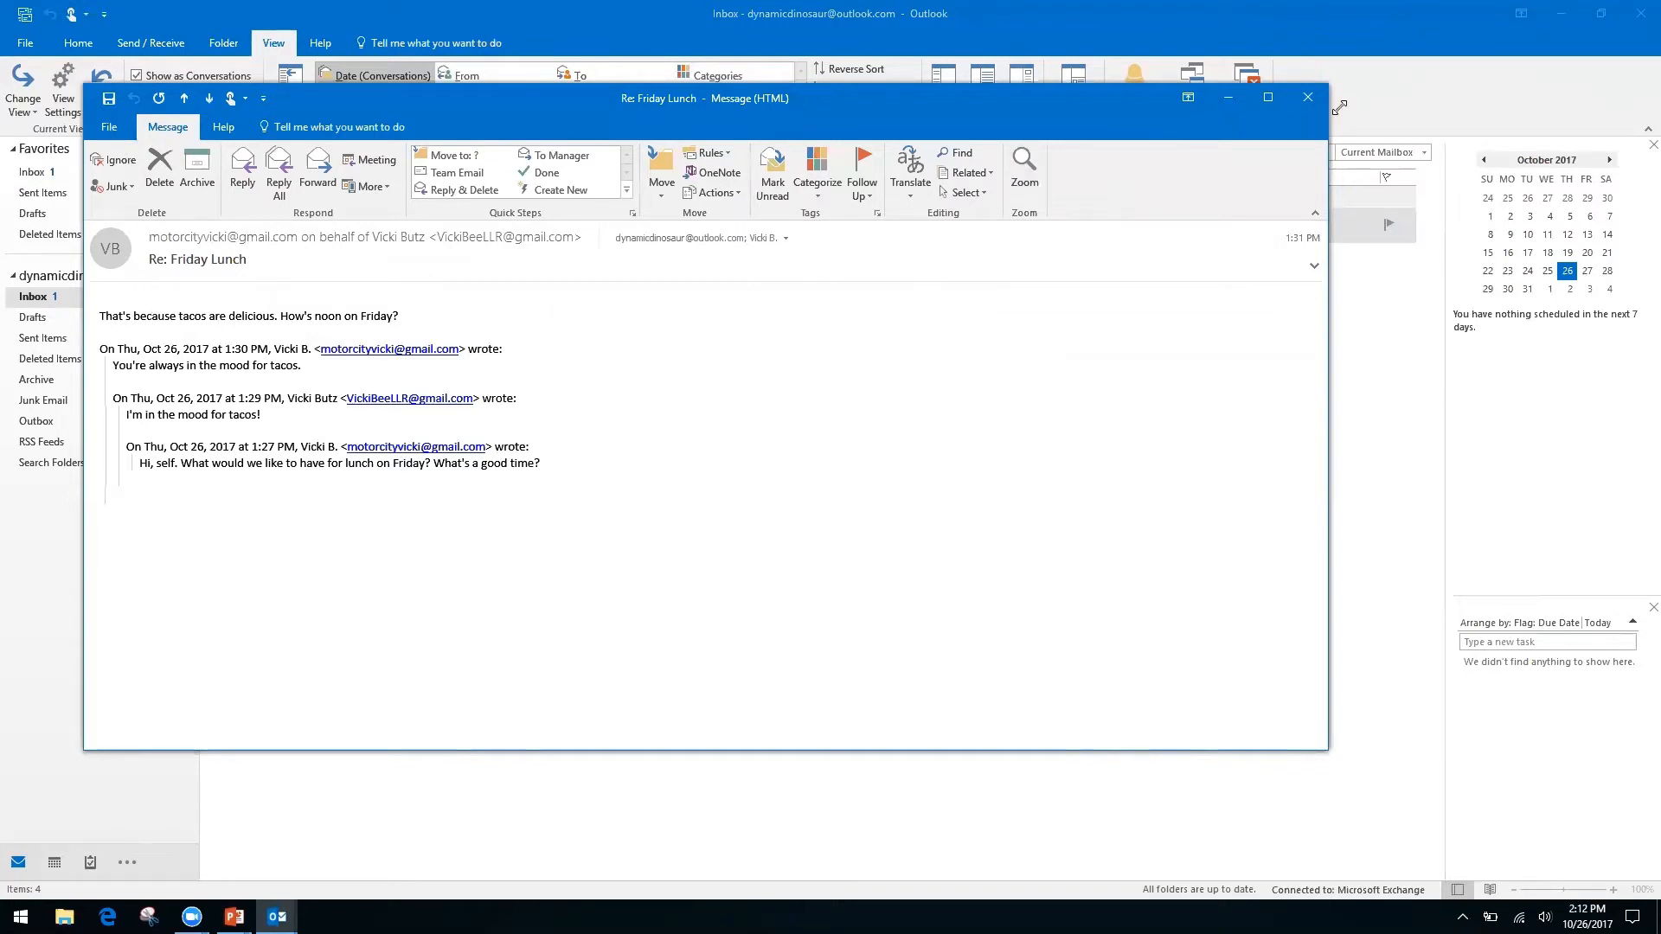
click(1308, 97)
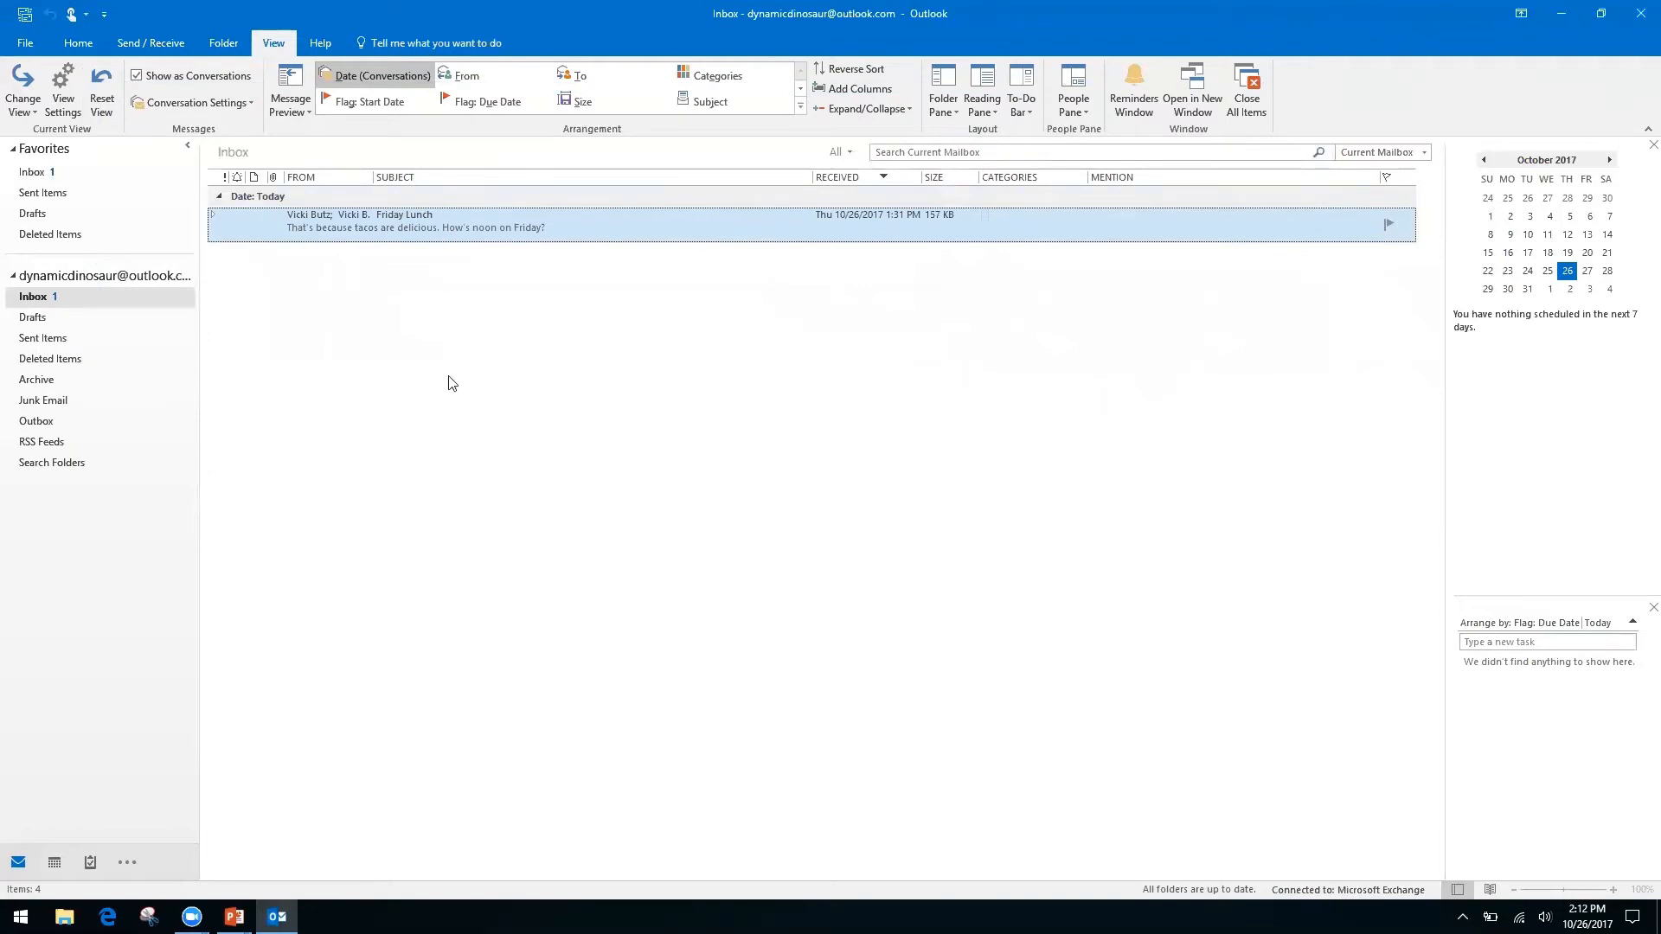
click(212, 217)
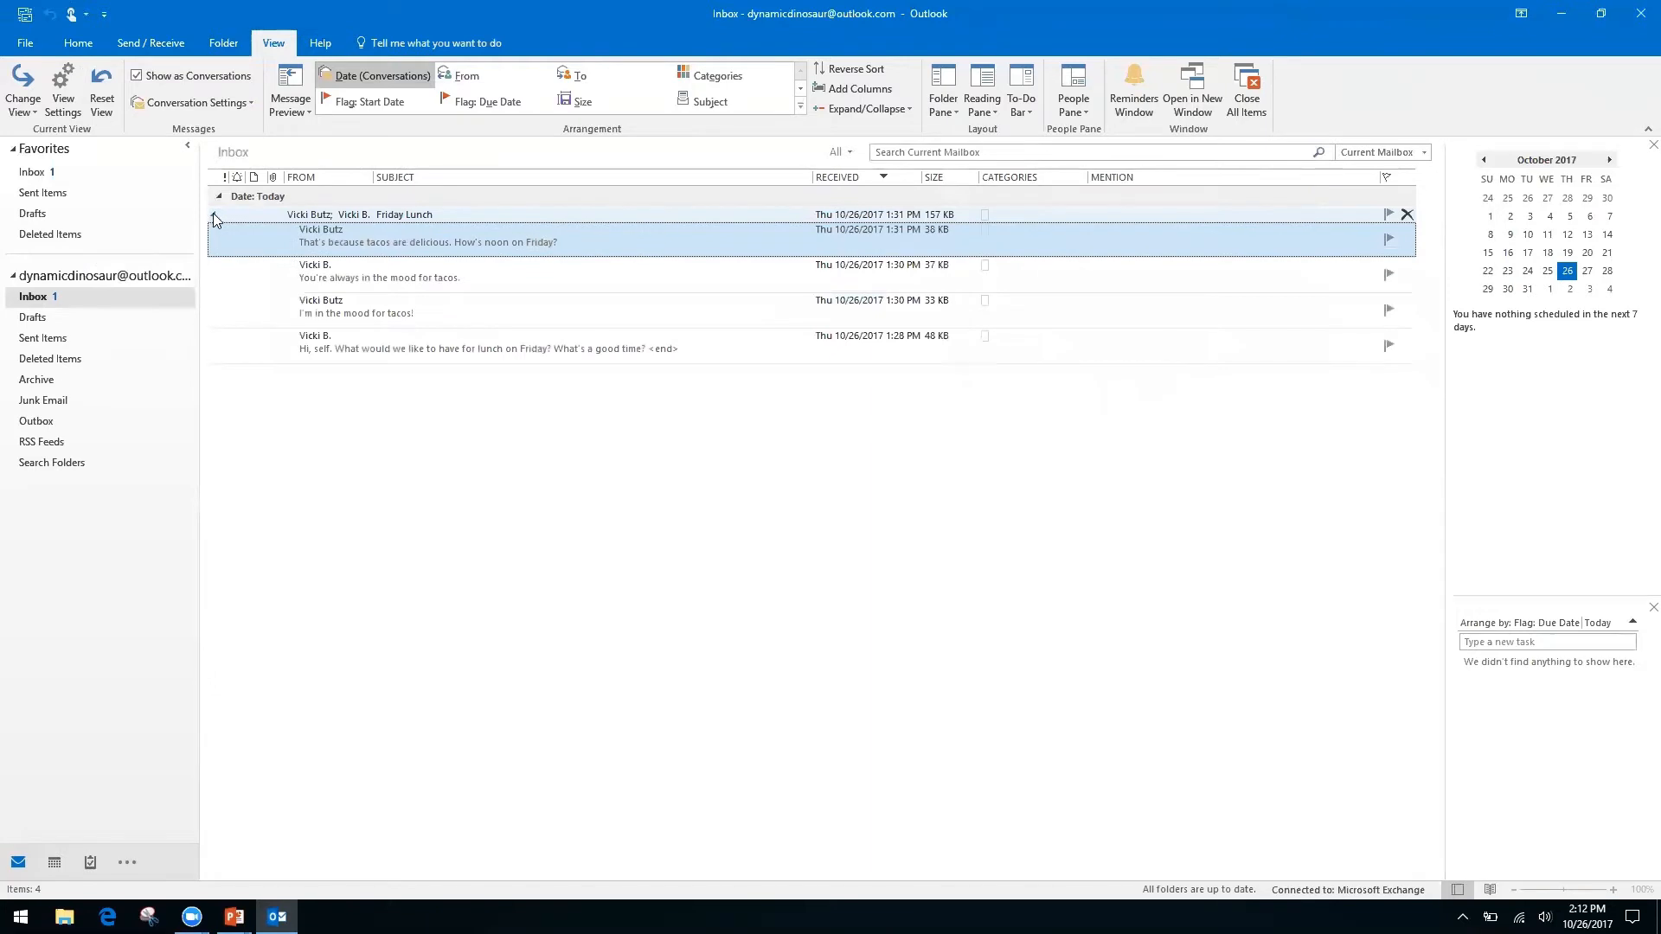
click(213, 216)
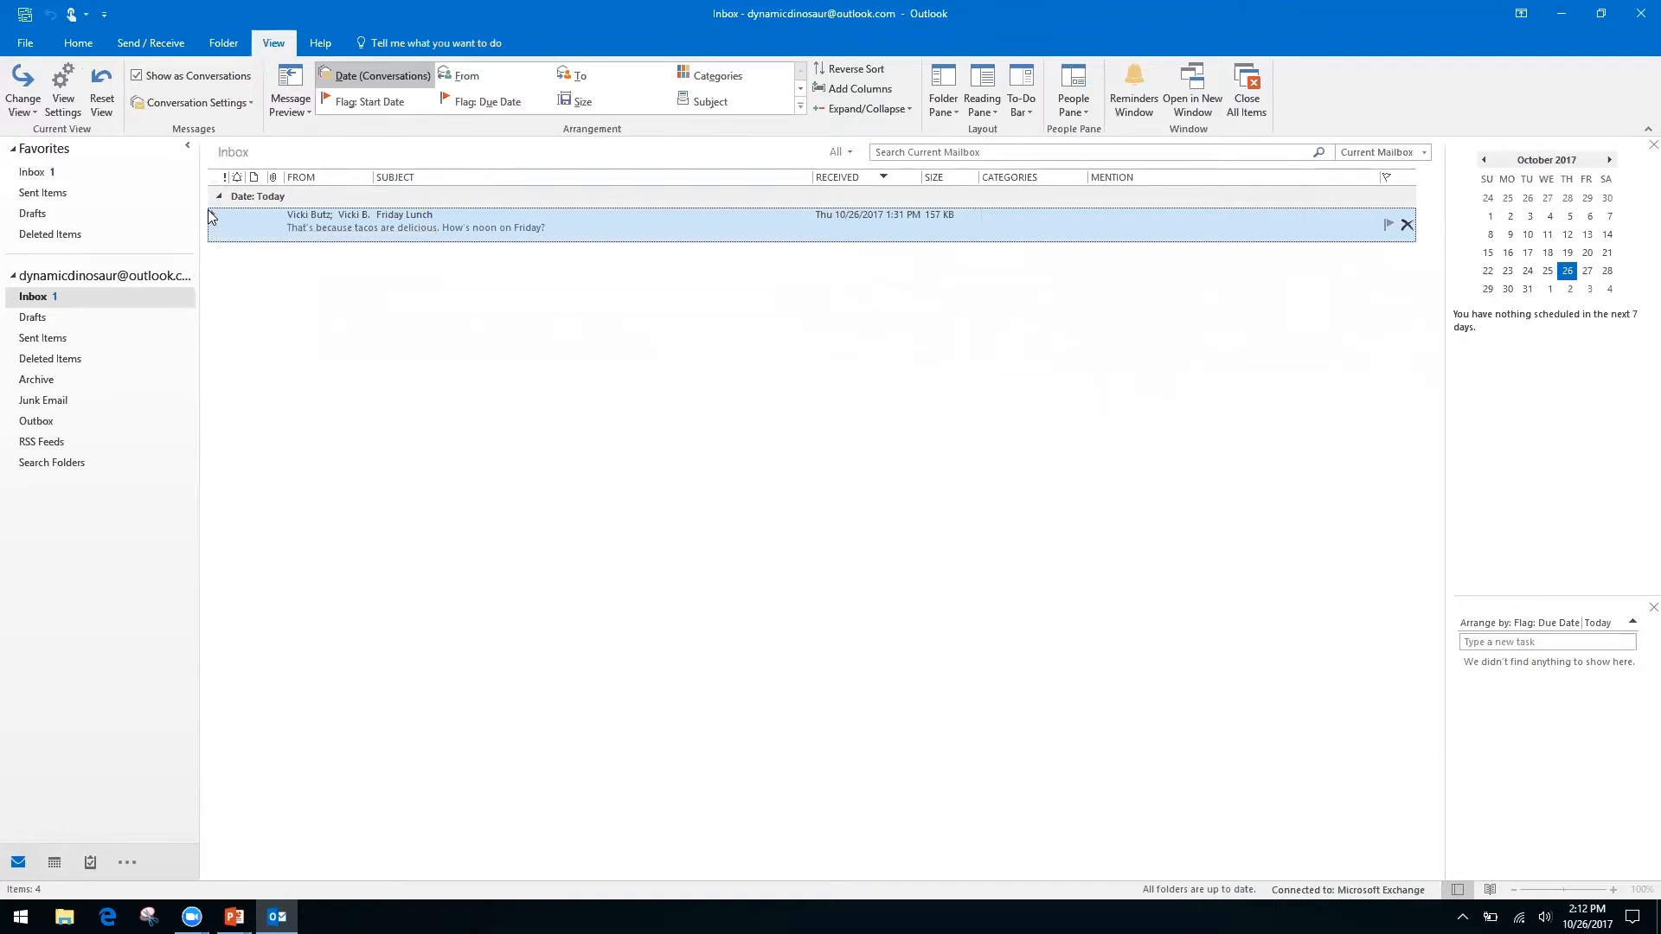
click(215, 222)
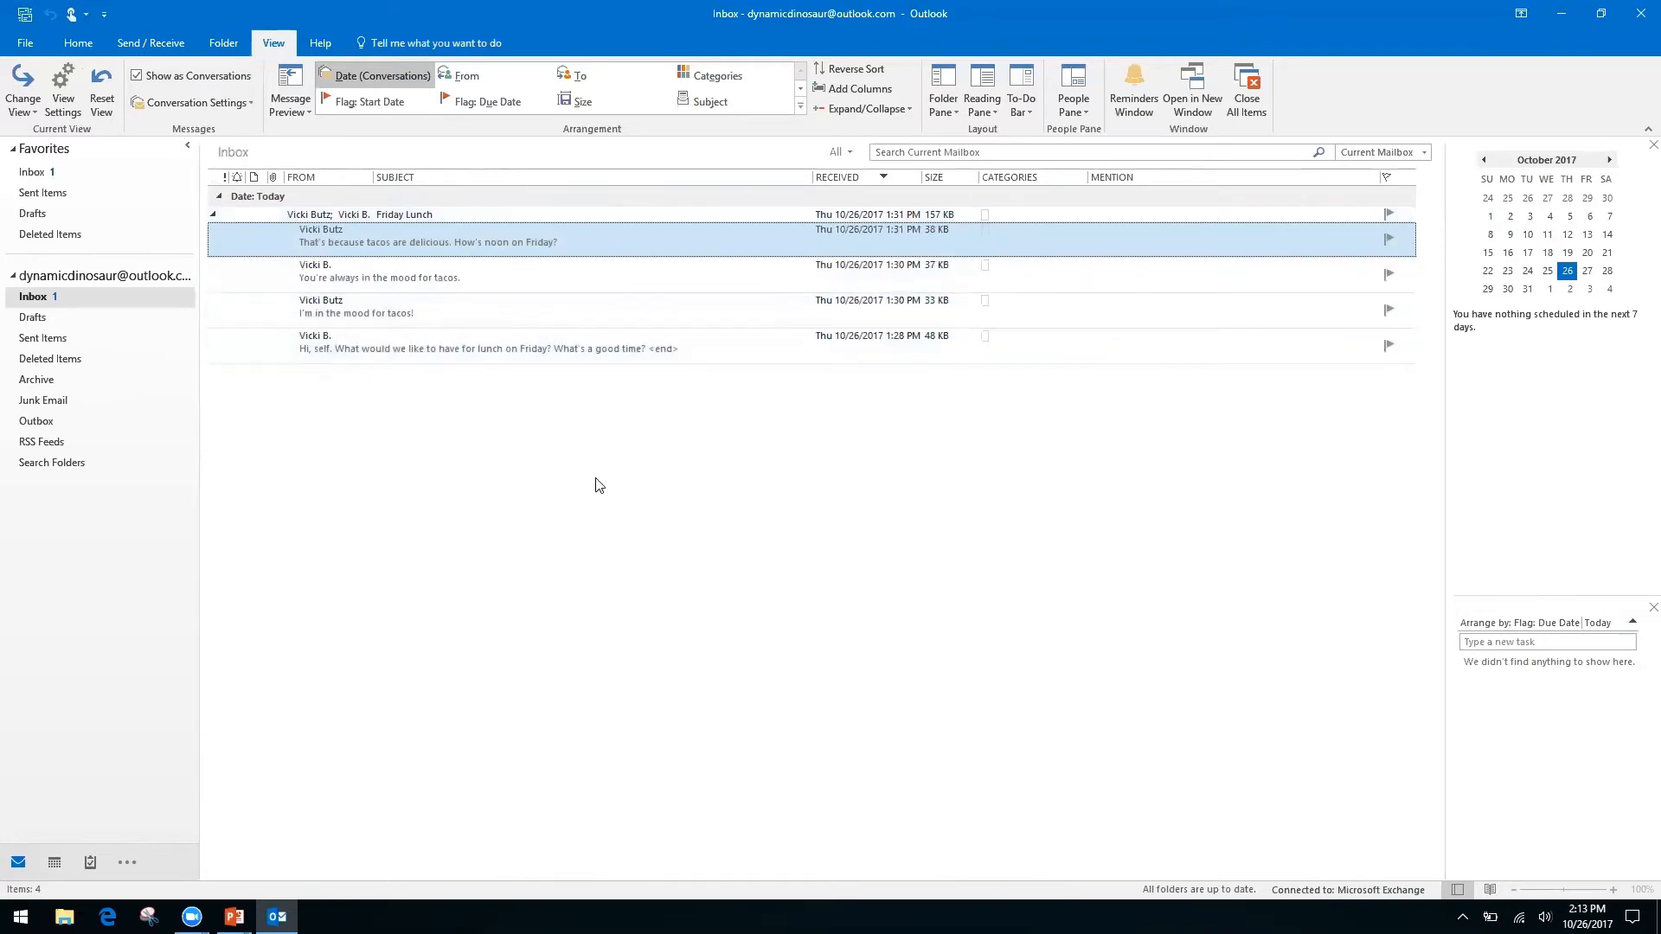
Open the oldest Friday Lunch message and show its suggested 12:00–12:30 PM lunch on October 27, 2017.
double_click(548, 341)
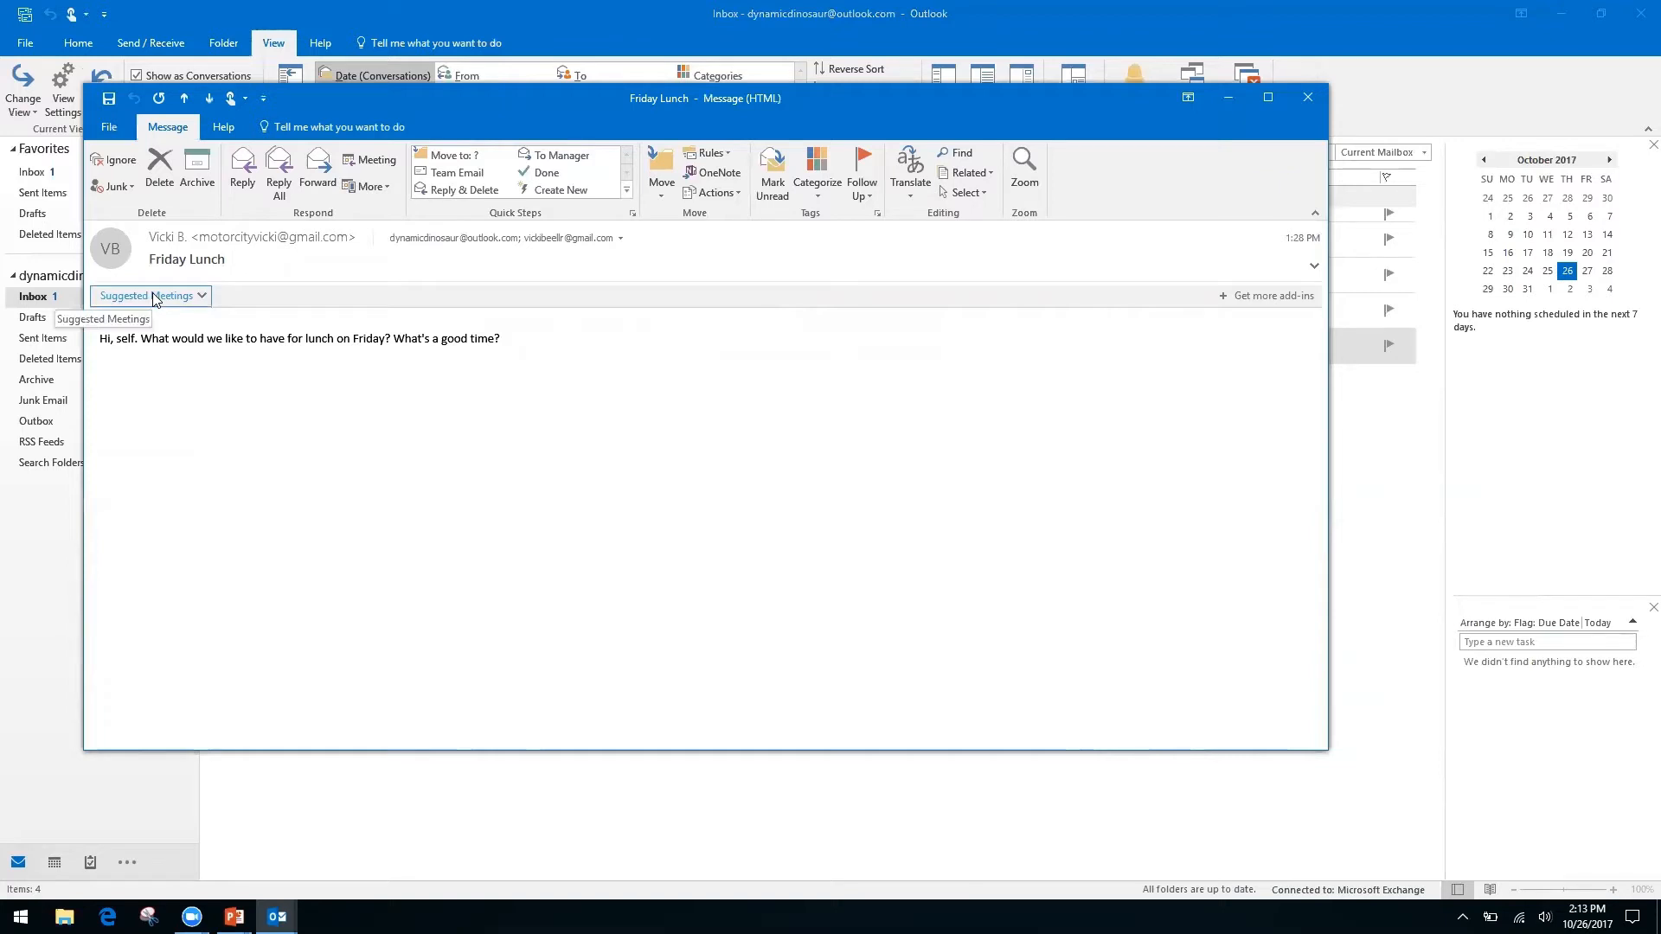
click(200, 297)
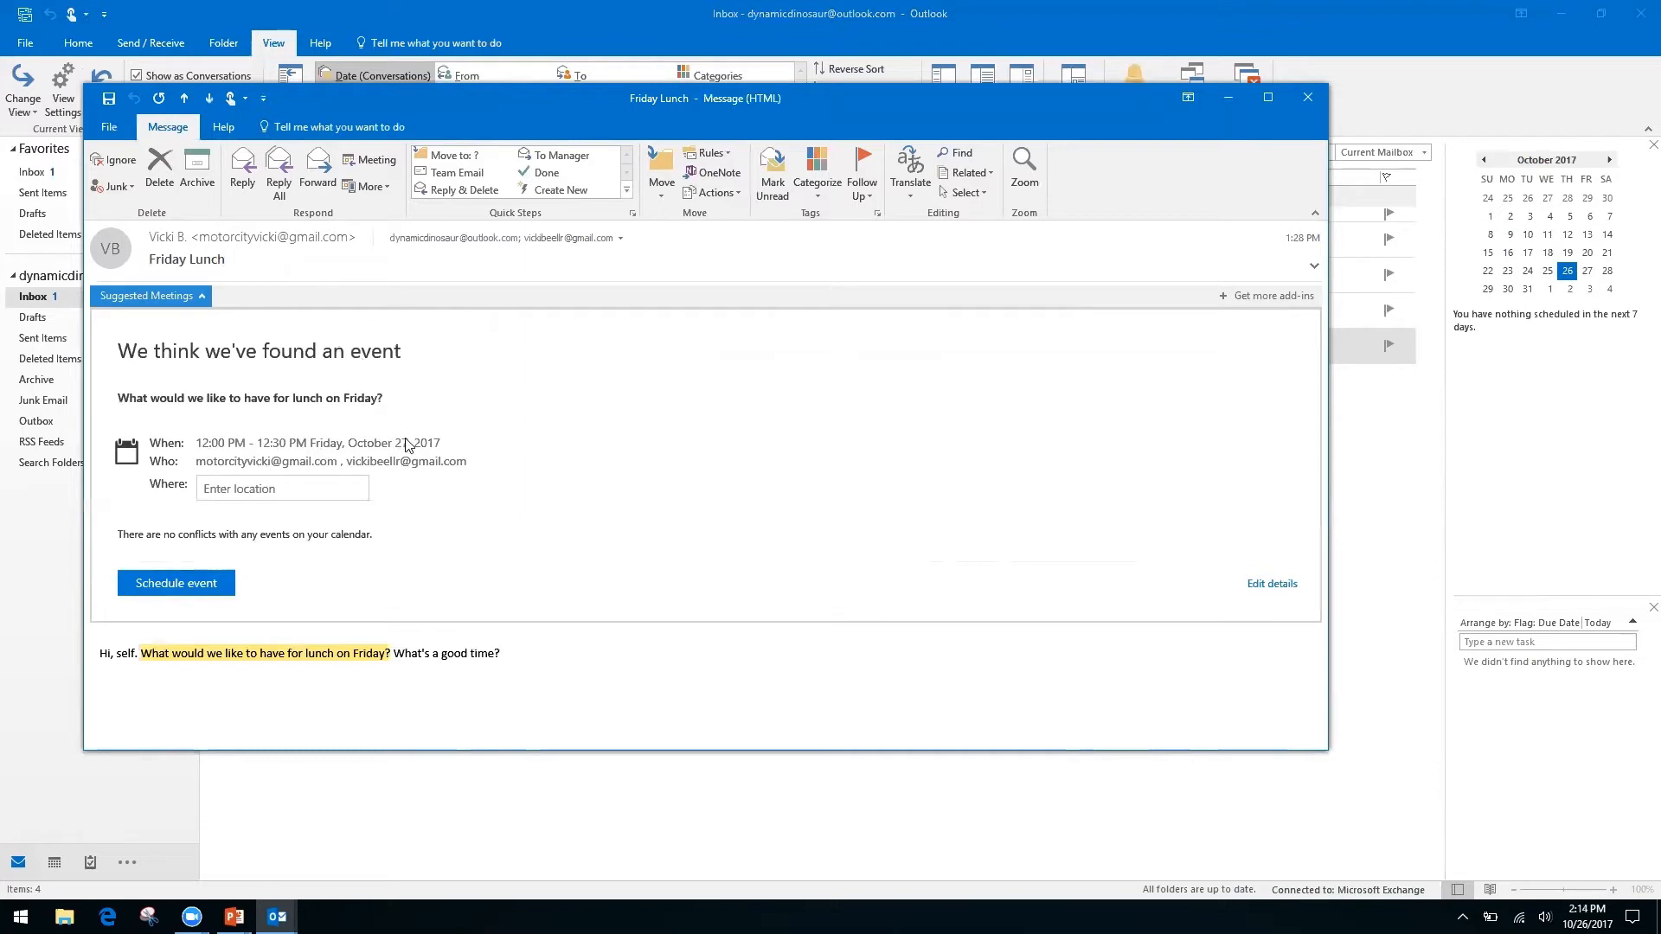
Schedule the suggested Friday lunch at location 'Ihop' and close the message window.
click(278, 488)
text(Ihop)
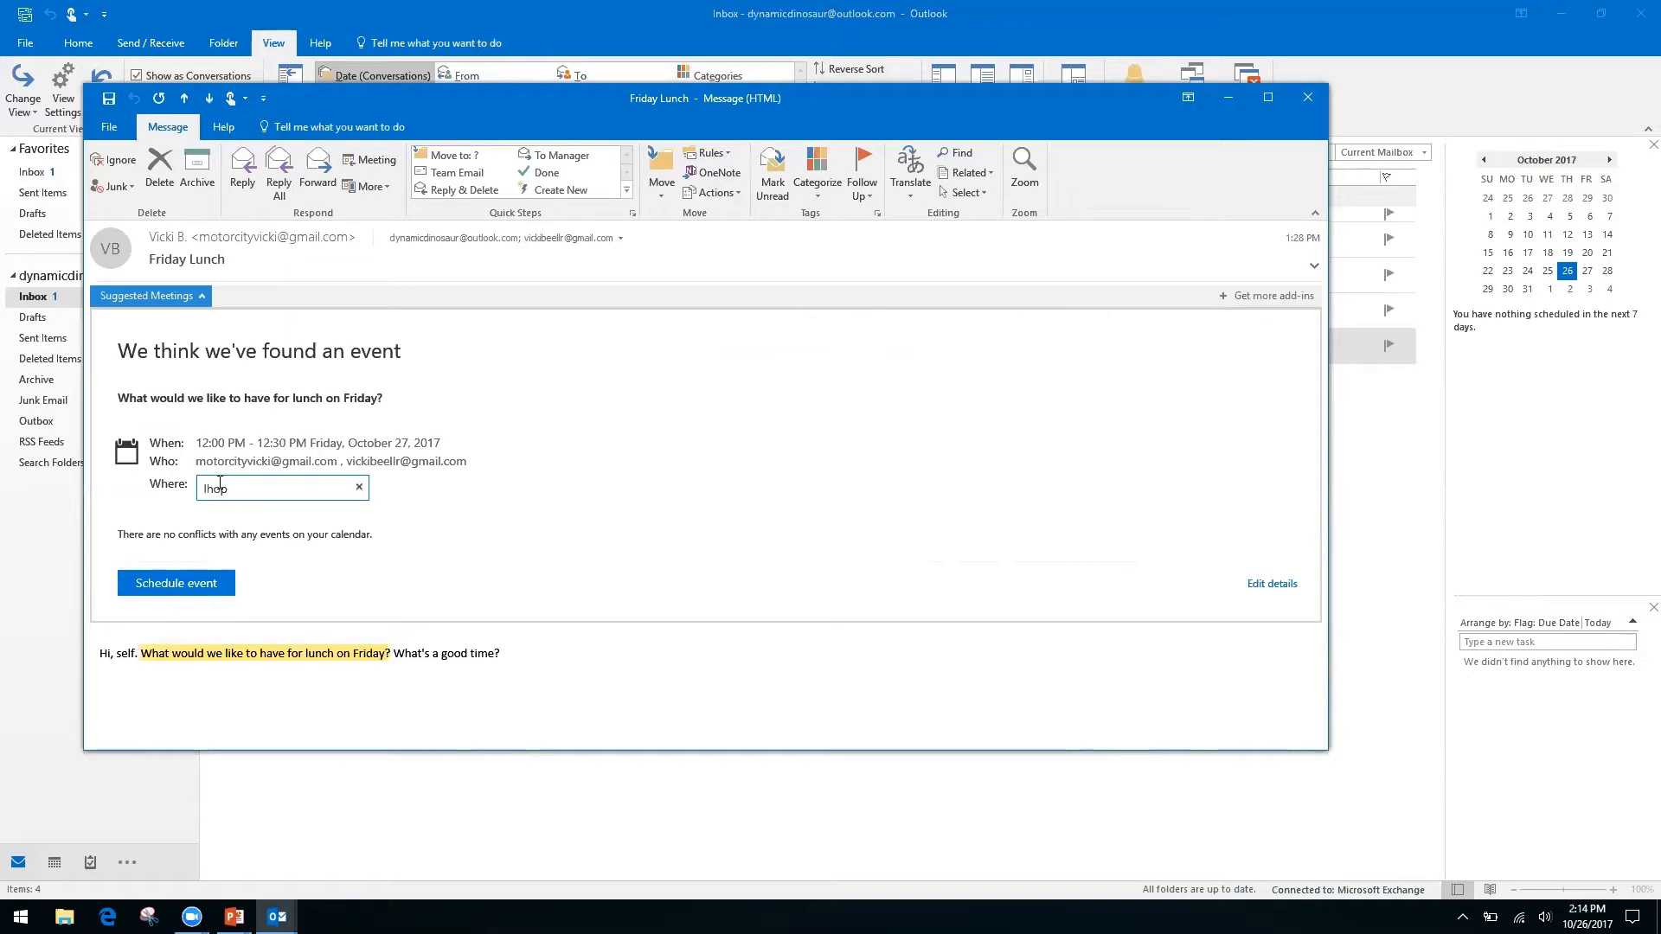
key(Return)
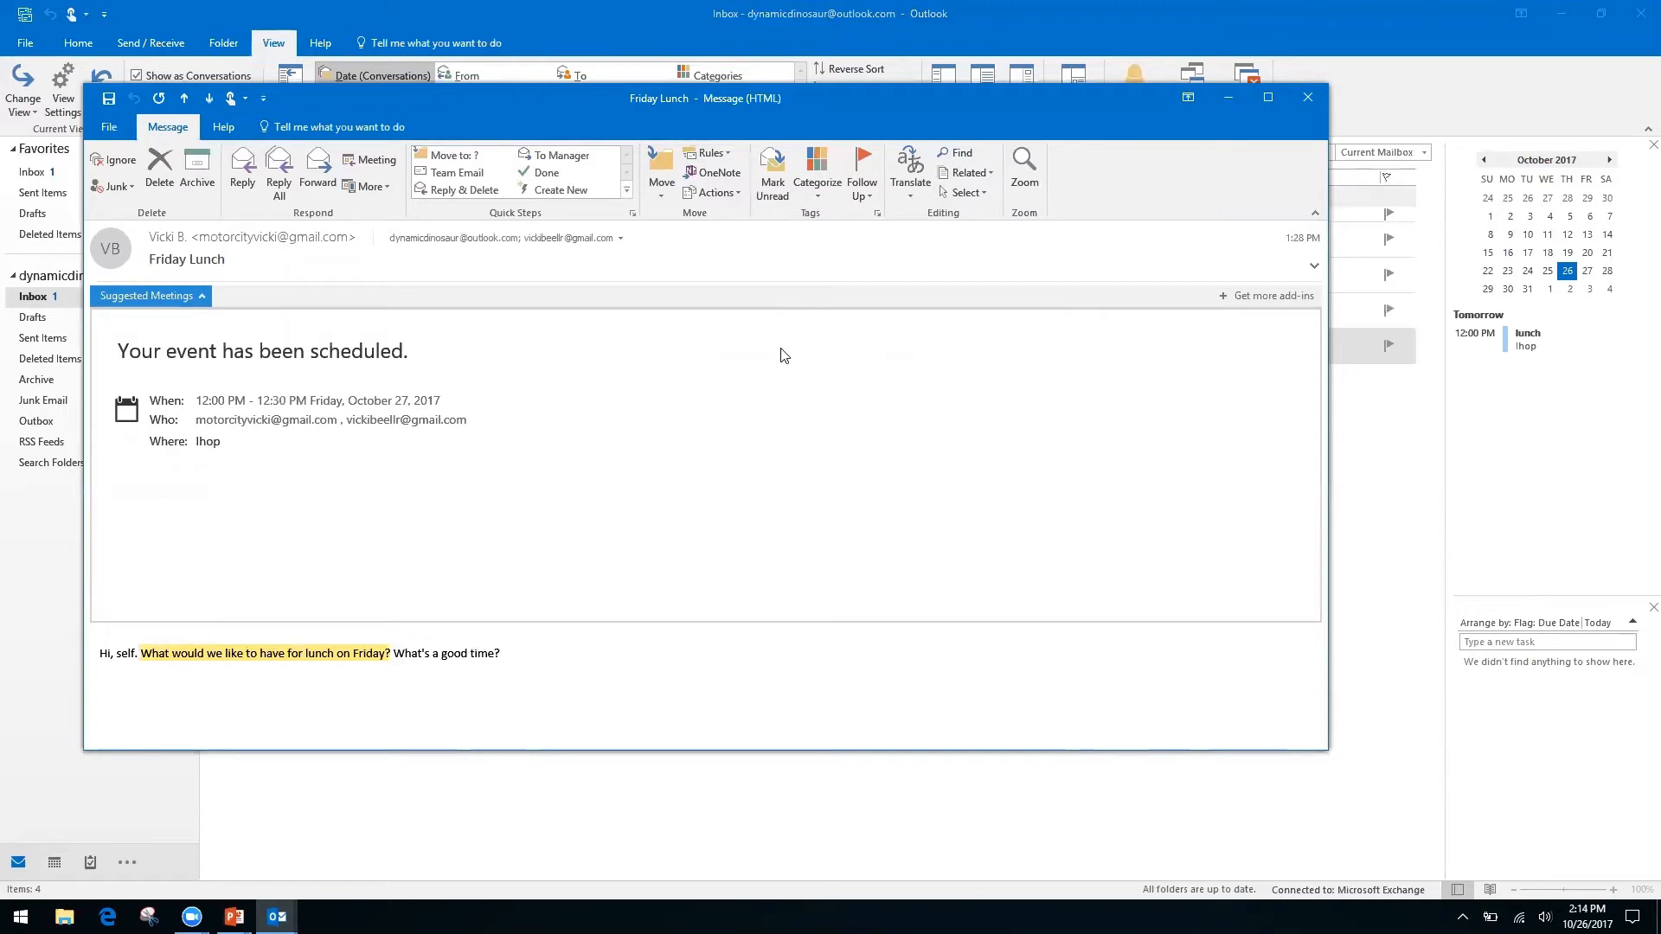
click(1307, 98)
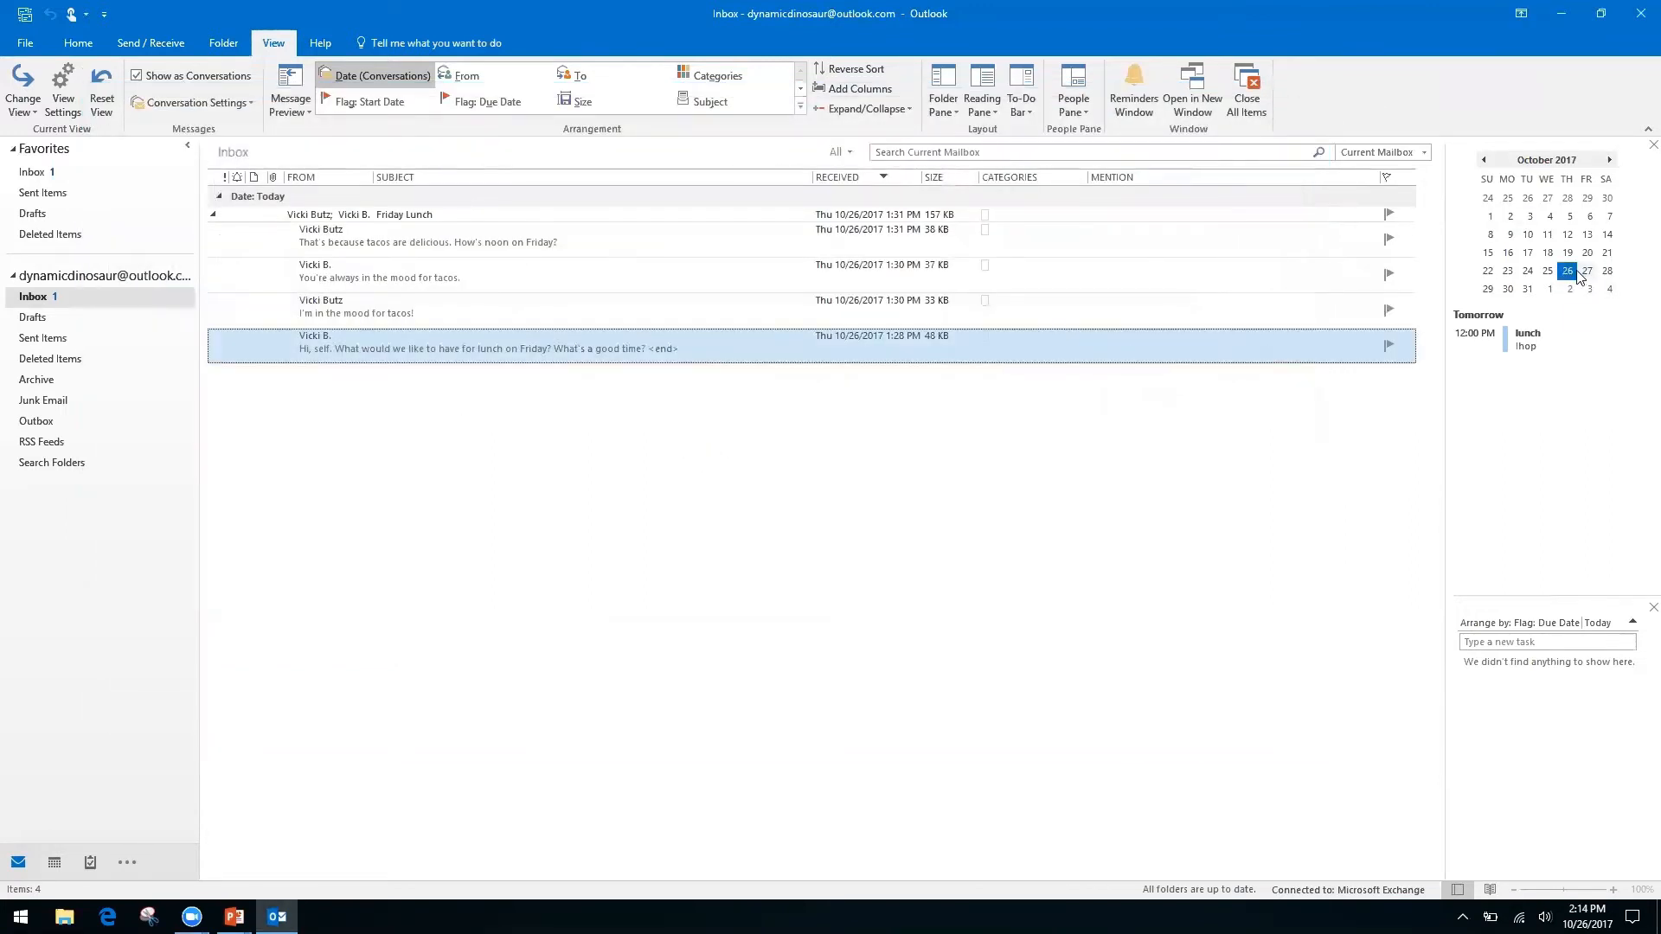
Open Friday the 27th from the mini calendar to view October 2017 by month.
double_click(1588, 271)
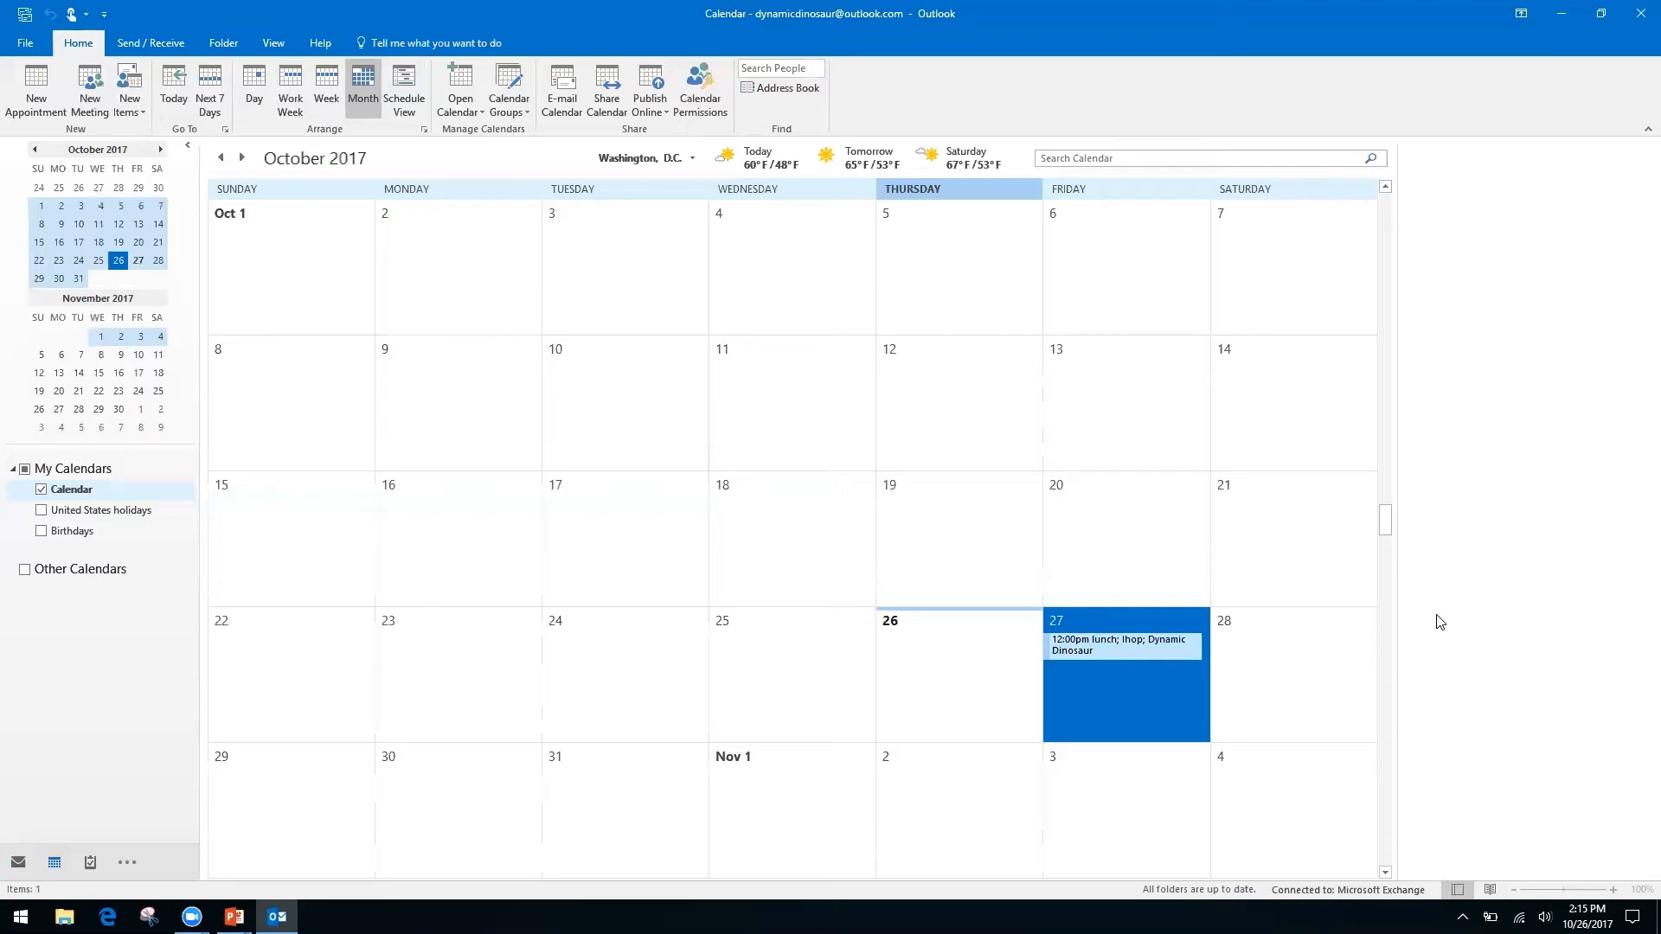
Switch from Outlook to the 'Productivity & Calendars' PowerPoint slideshow.
key(alt+Tab)
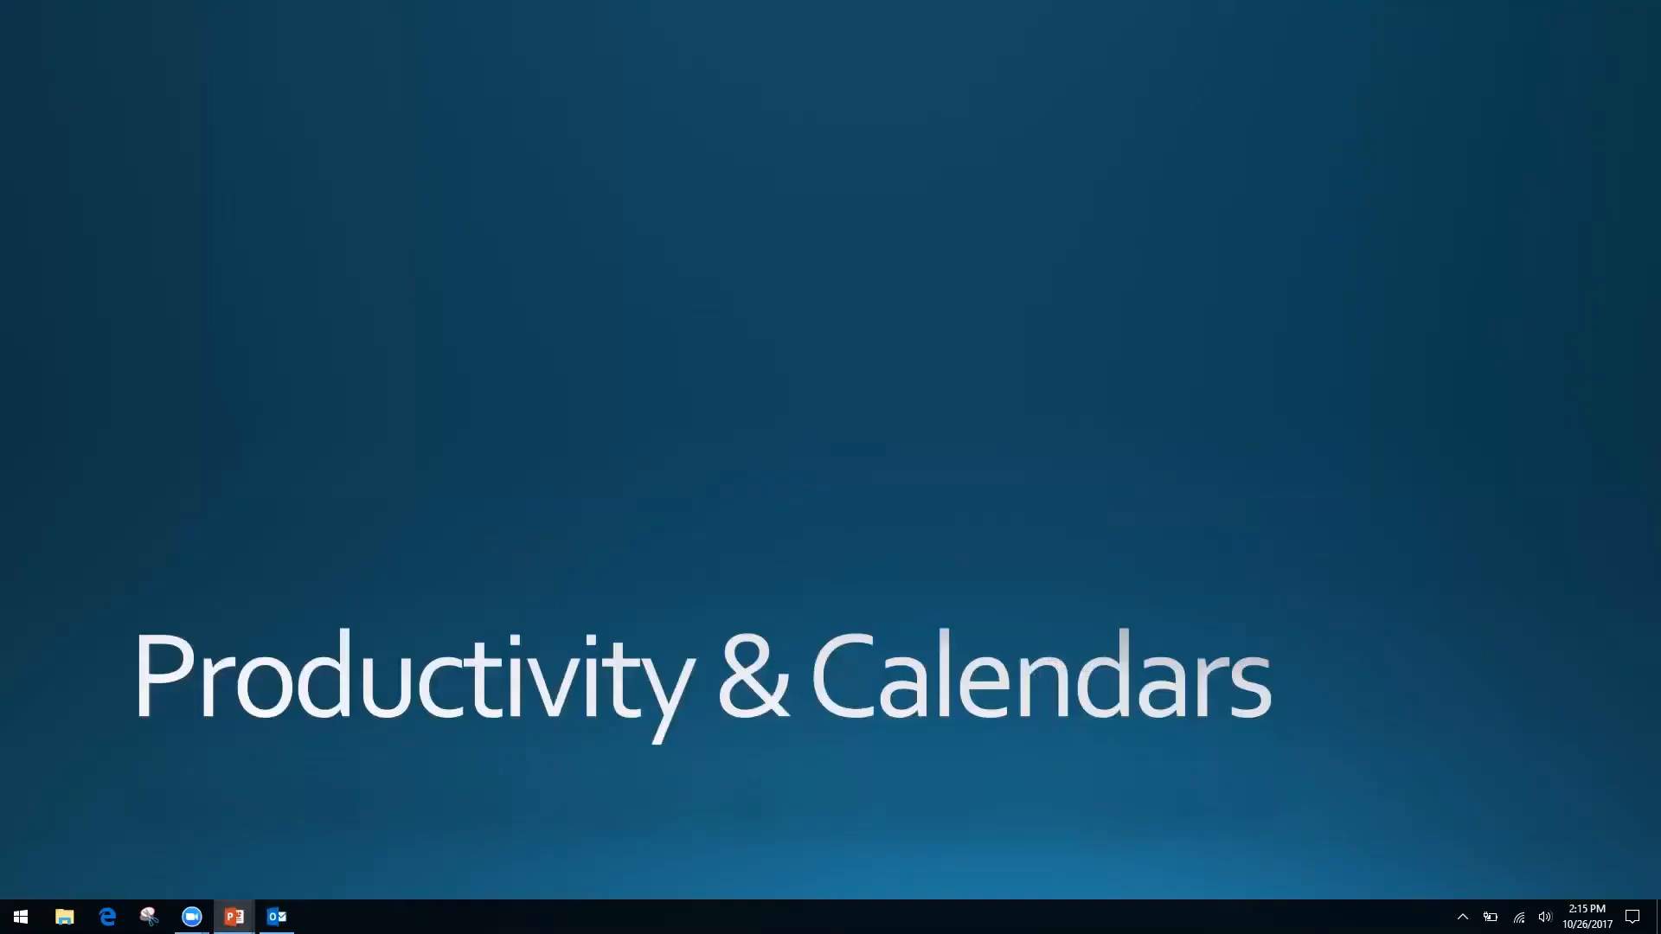
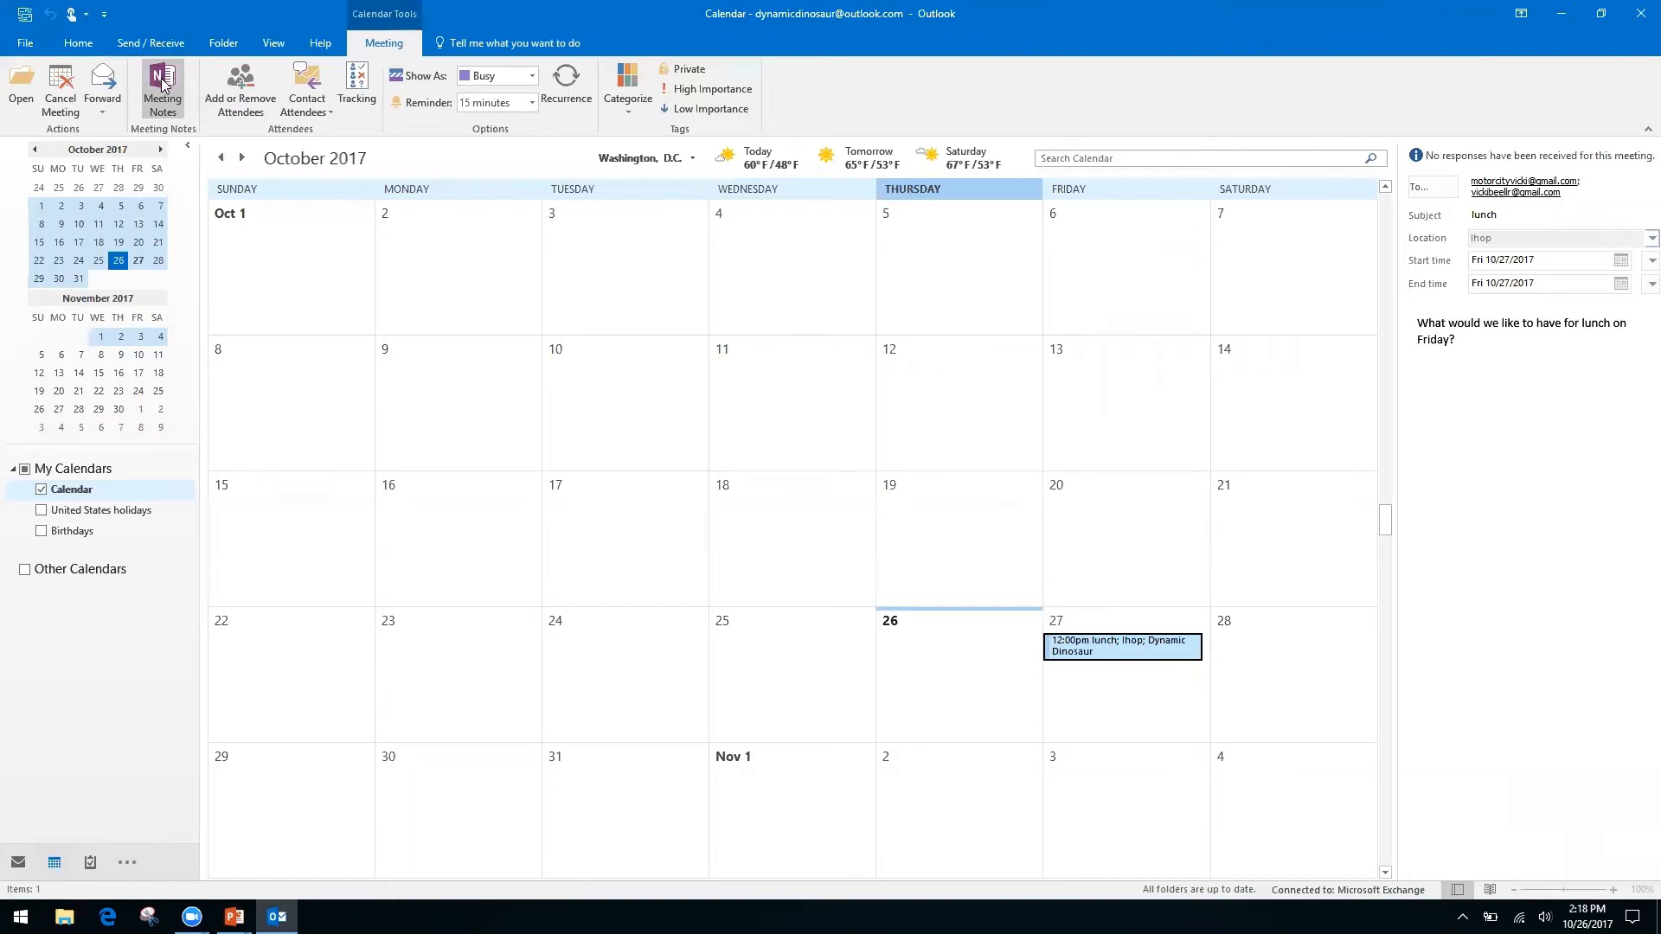
Start Meeting Notes for the lunch meeting and choose to take notes on your own.
click(161, 83)
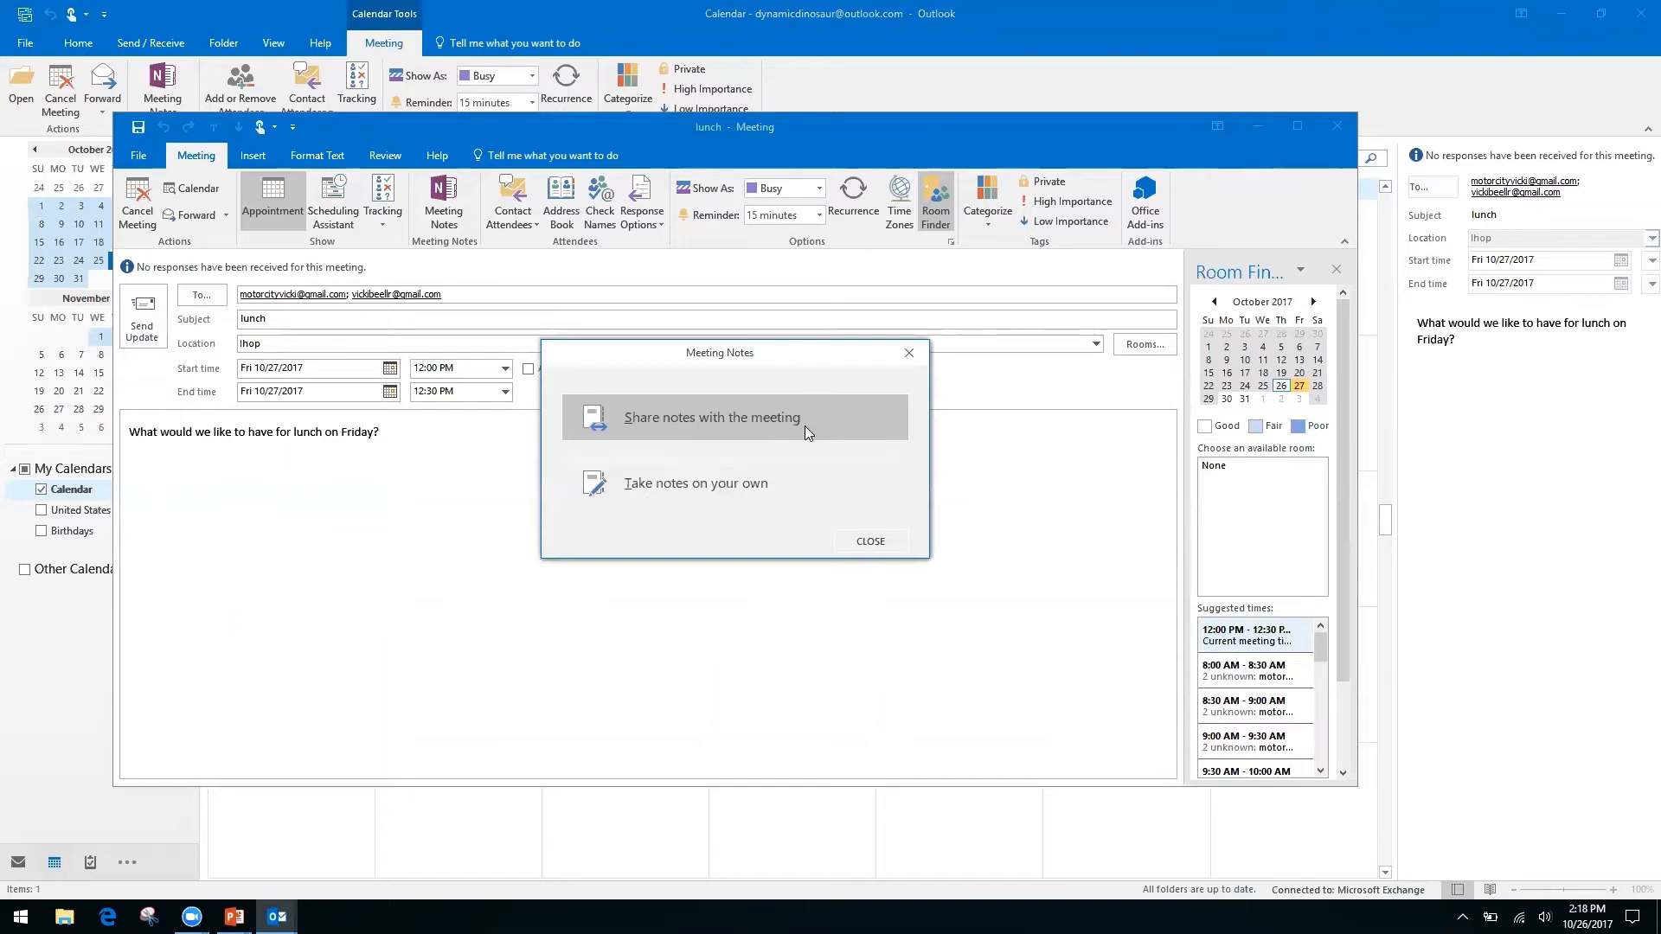
click(685, 485)
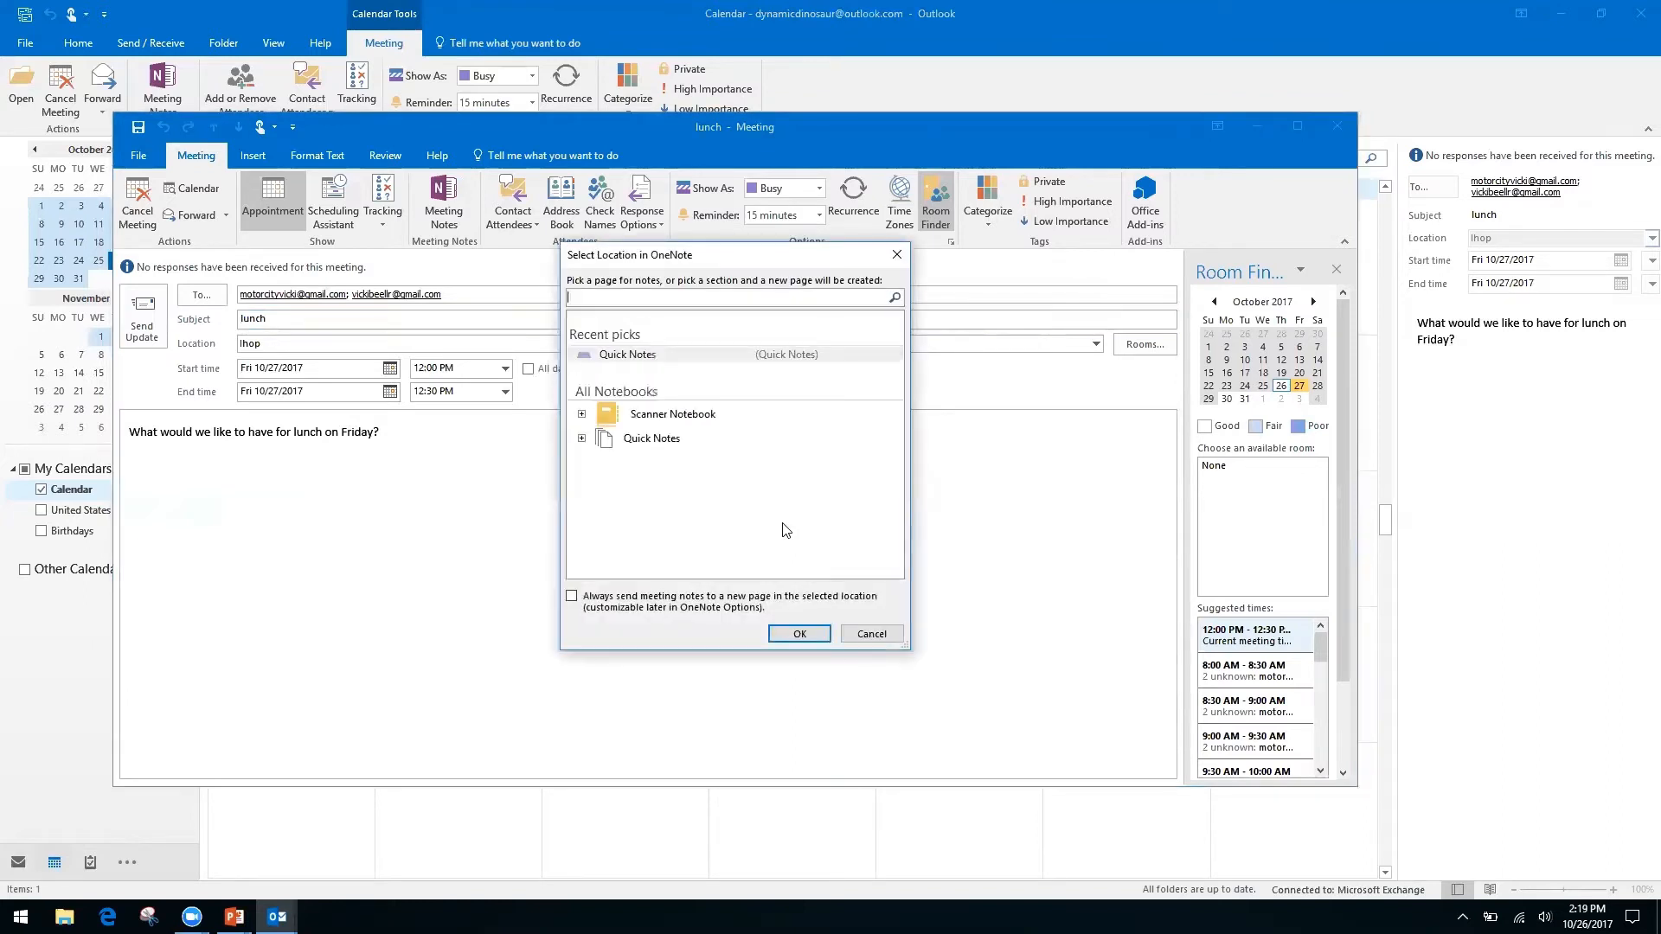
File the lunch meeting notes in the Quick Notes section of the Quick Notes notebook.
click(654, 440)
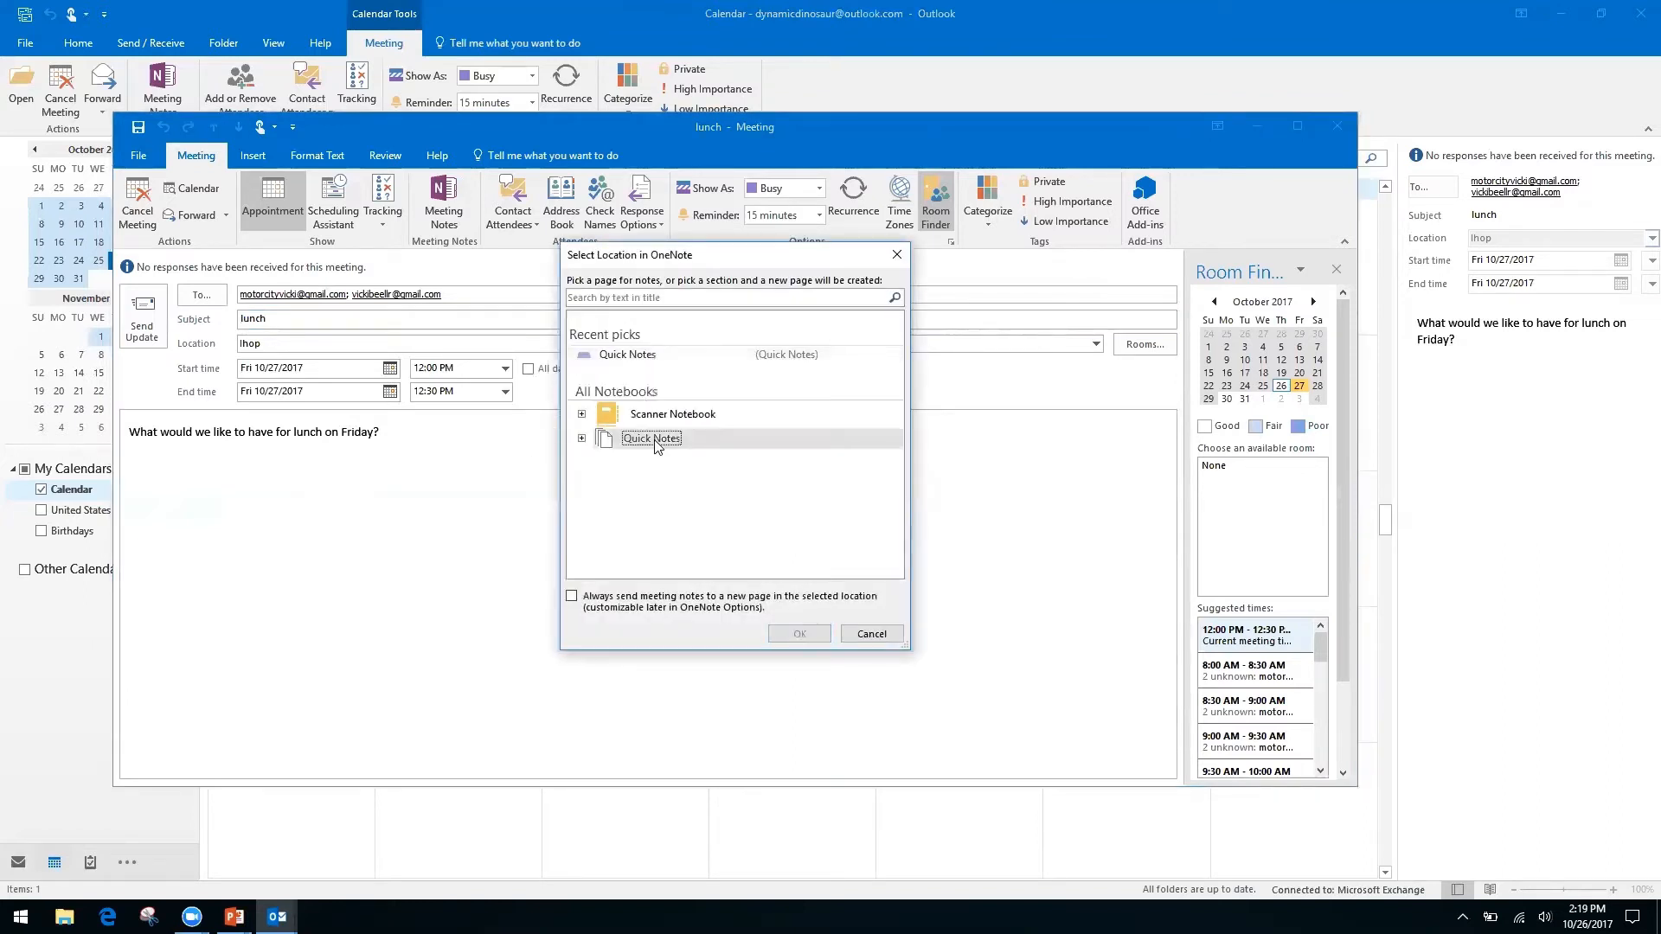
click(582, 439)
click(665, 457)
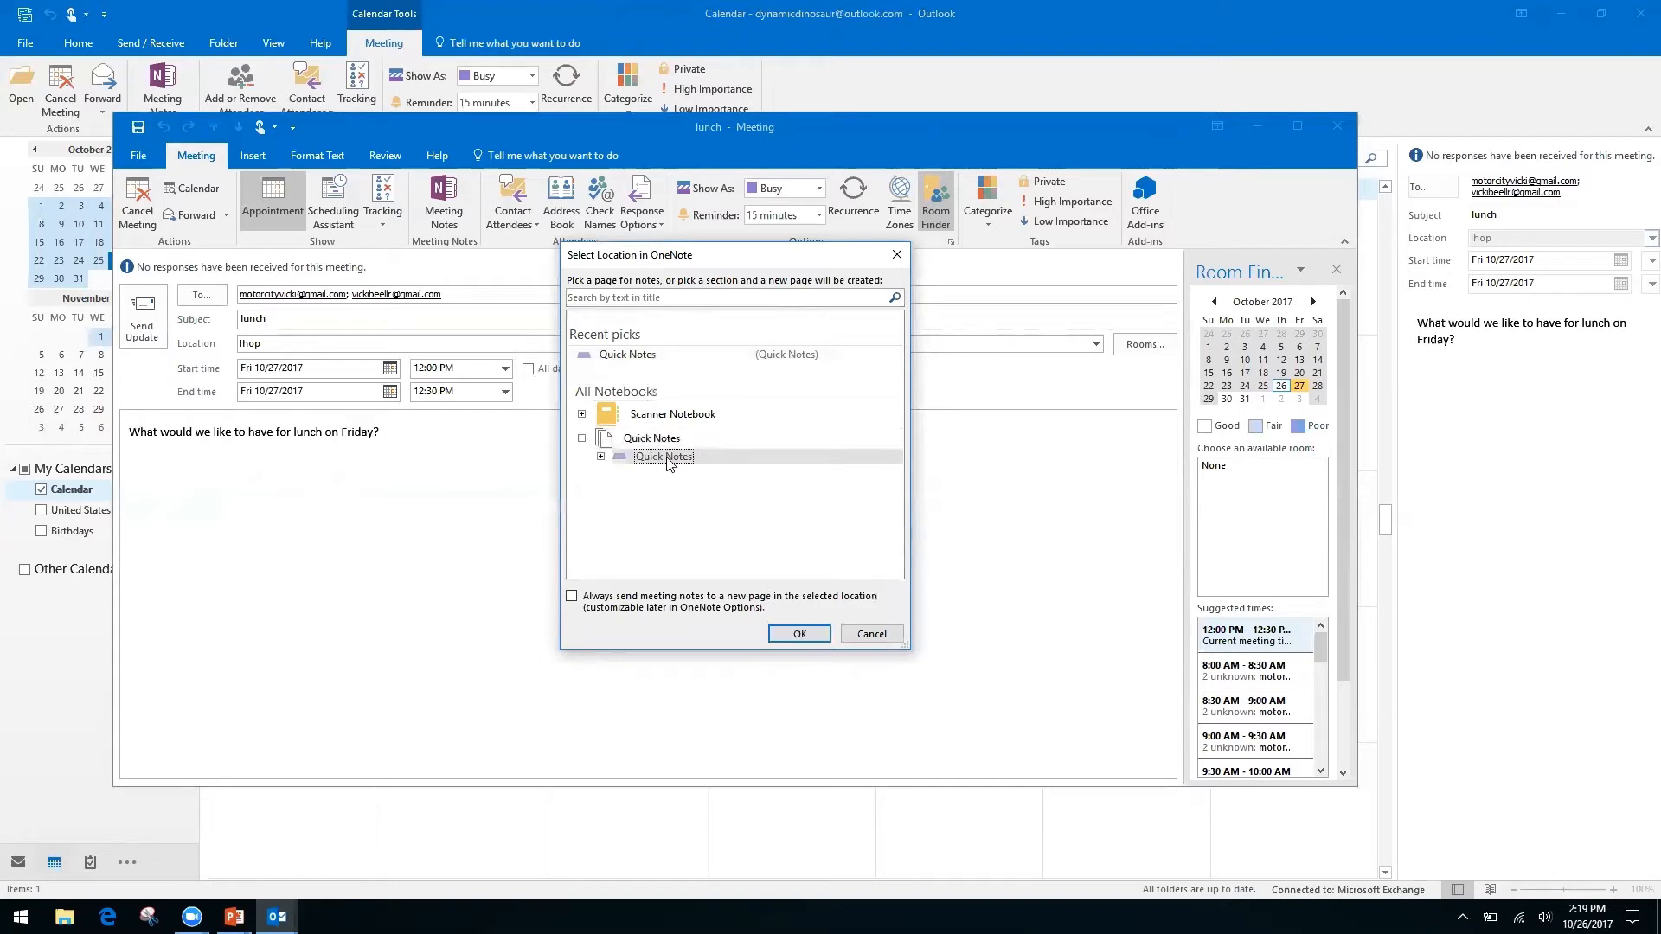
click(797, 635)
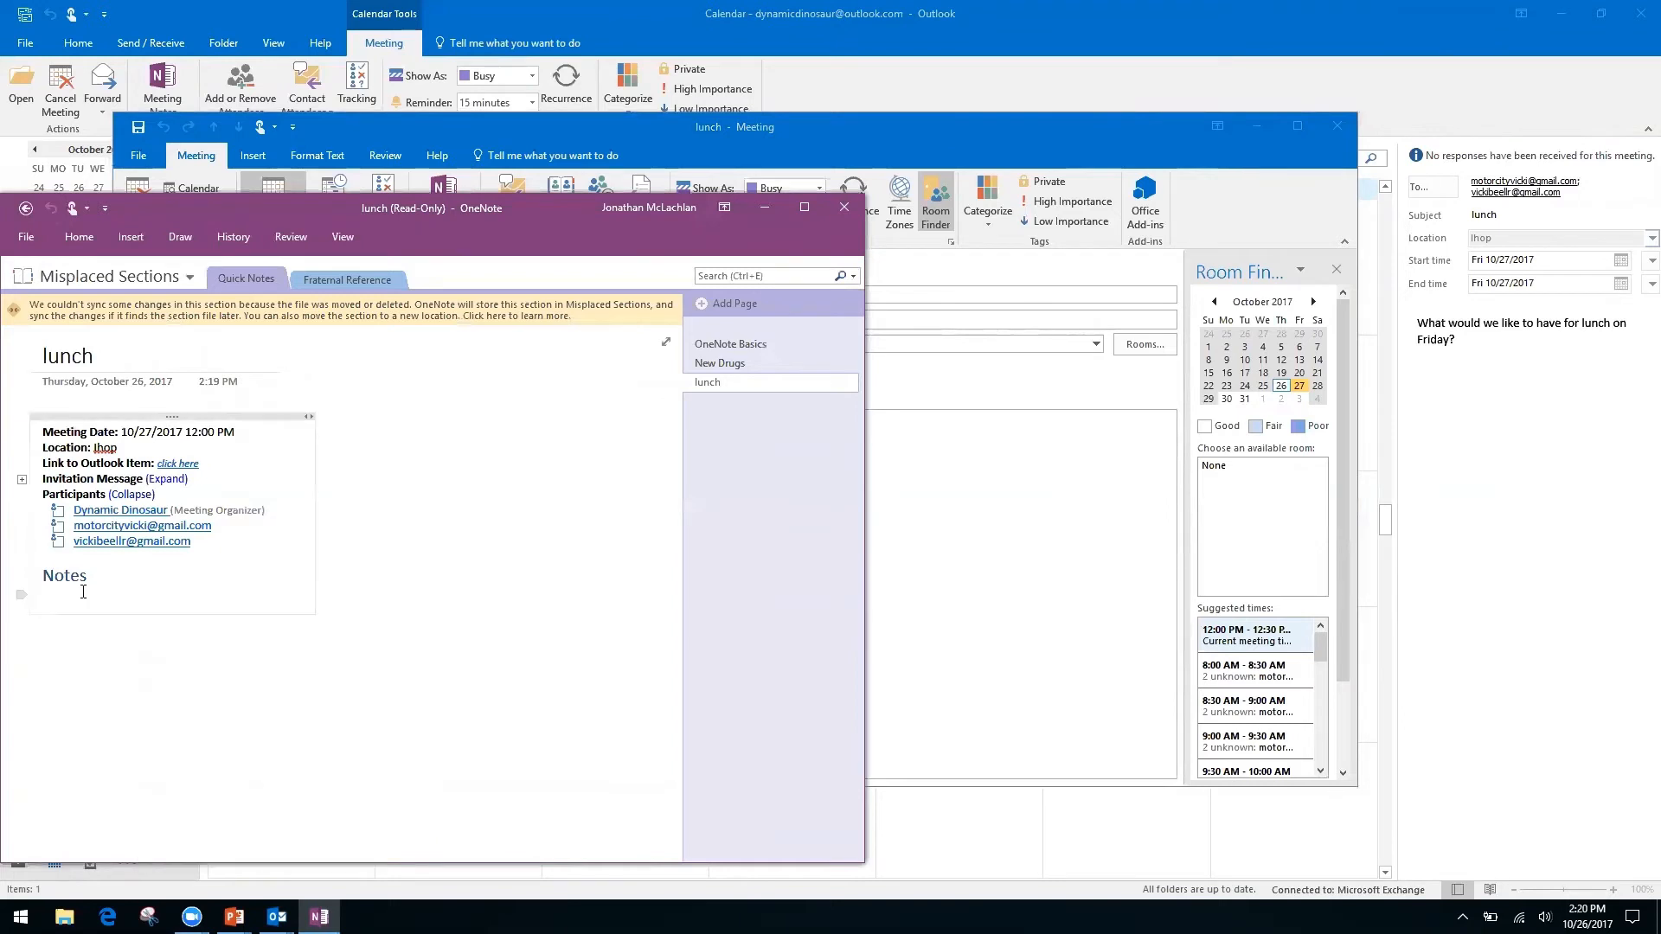
Try adding notes below the Notes heading on the read-only lunch page, then return to Quick Notes.
click(112, 575)
right_click(113, 575)
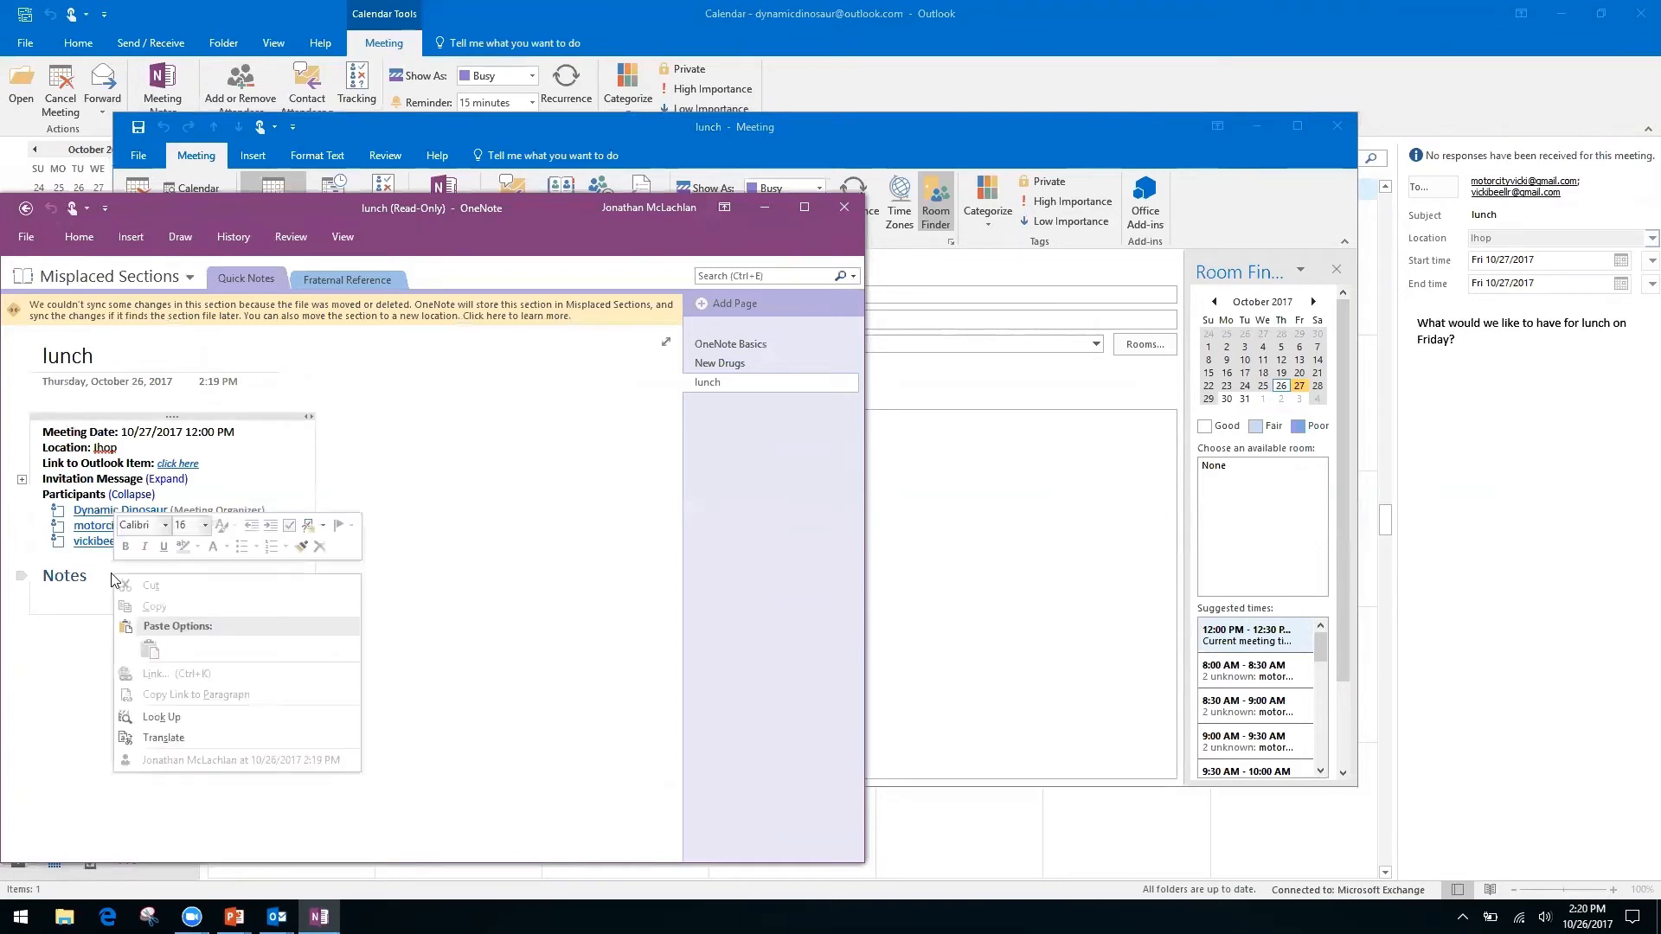
click(473, 610)
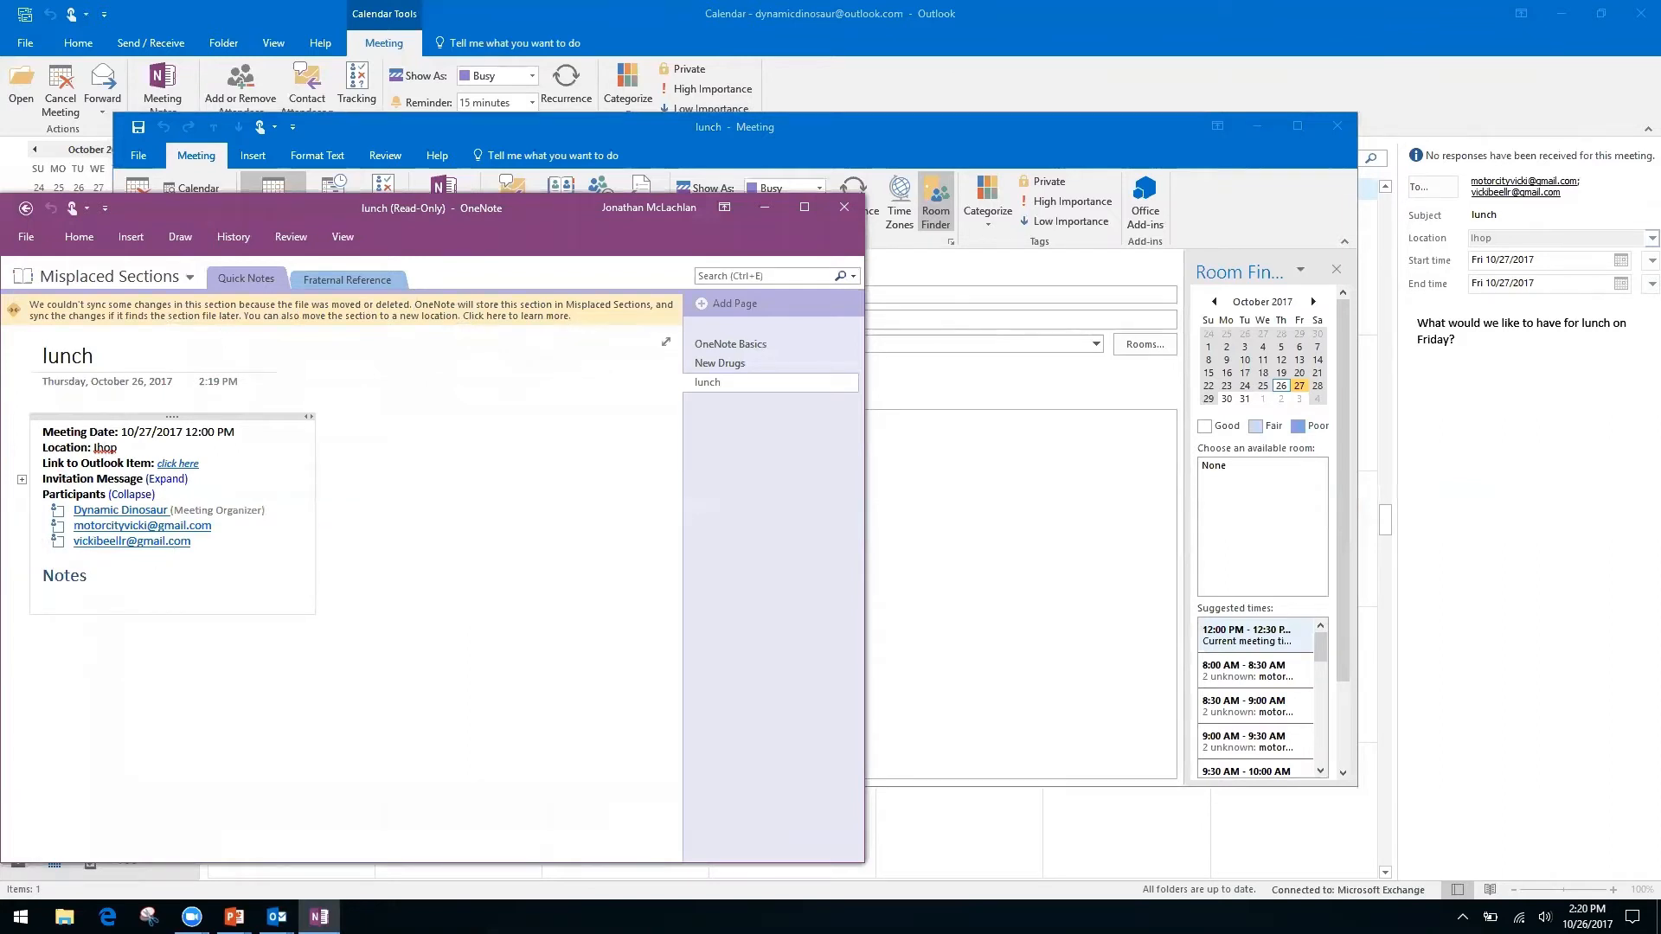
click(175, 697)
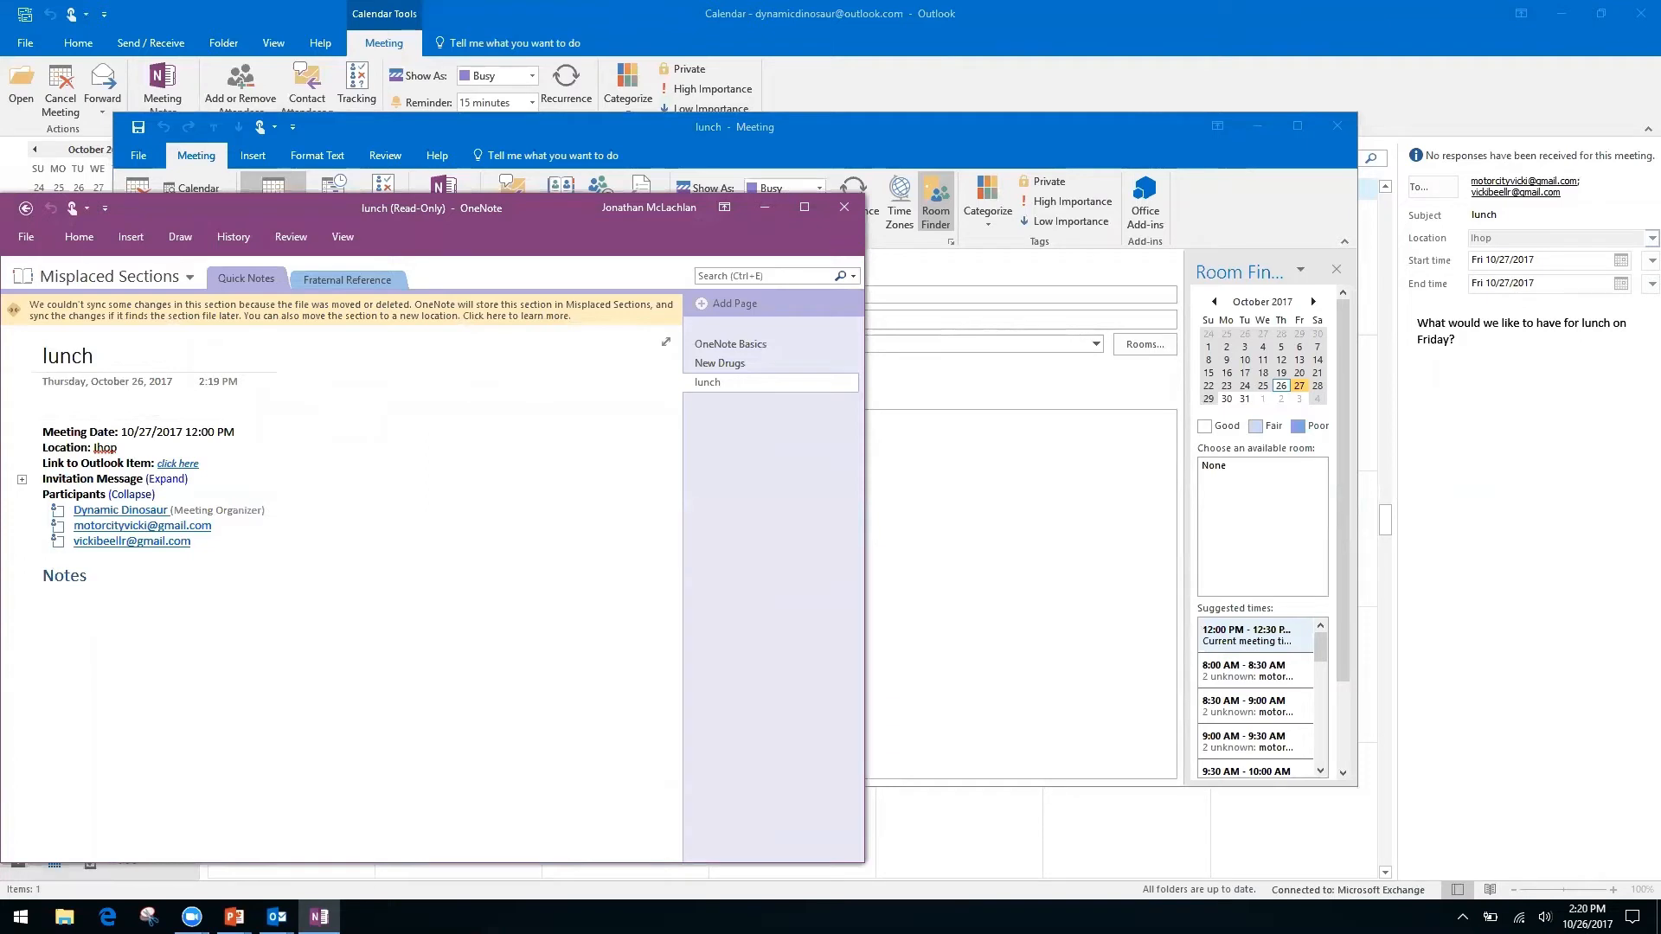
click(61, 606)
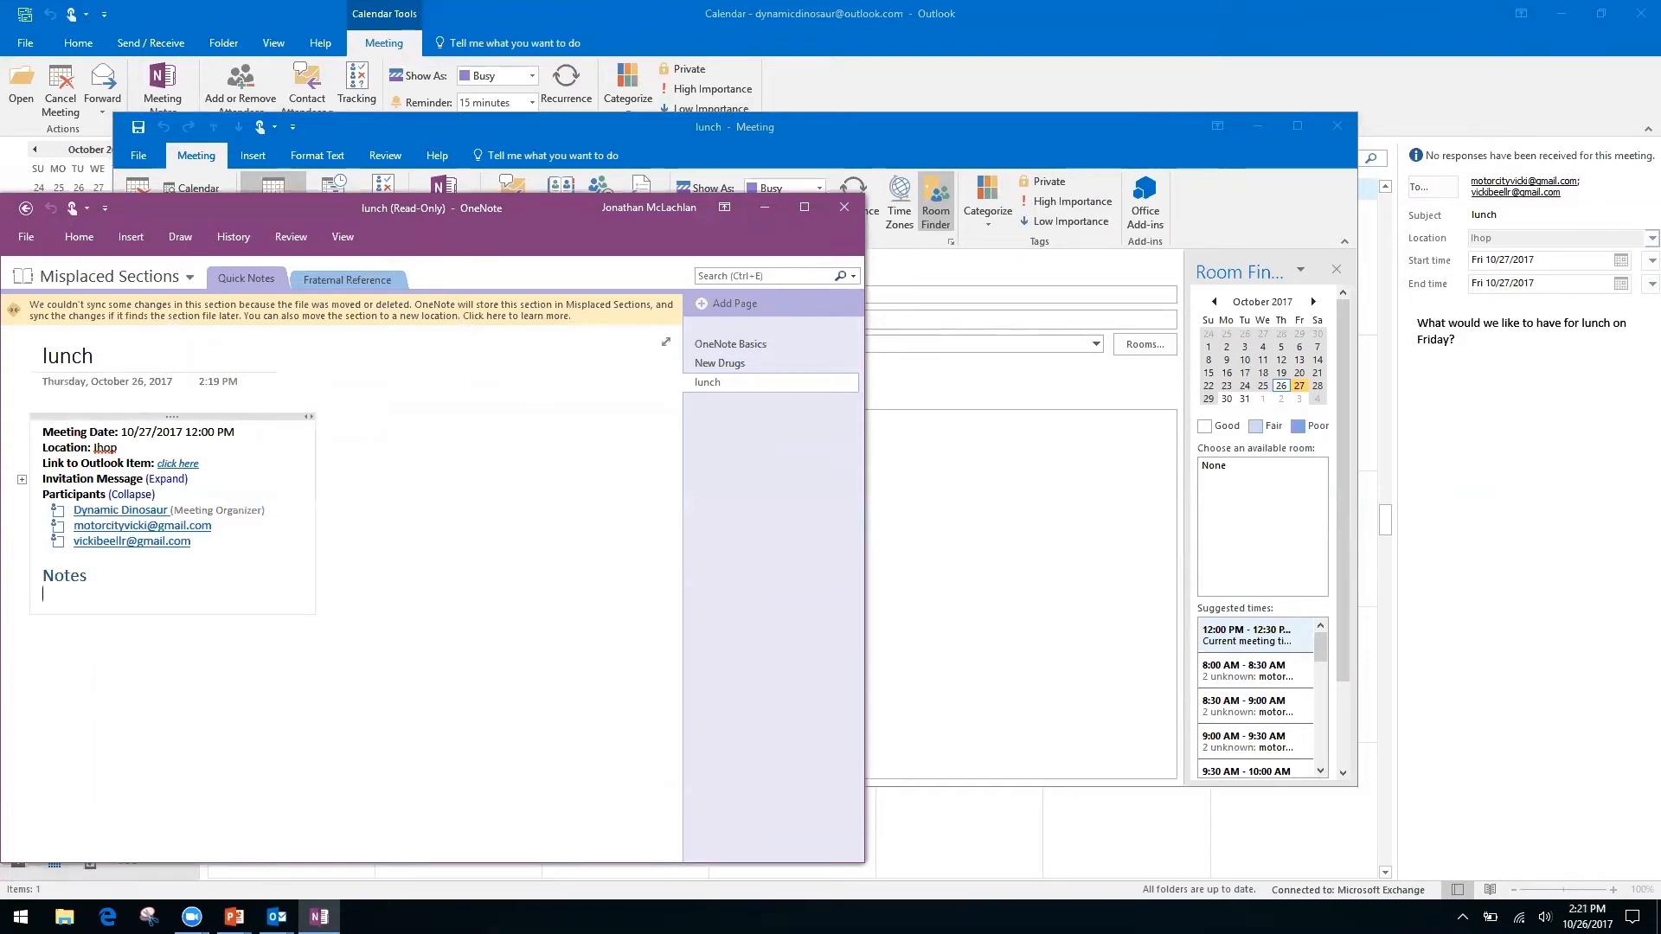
click(39, 632)
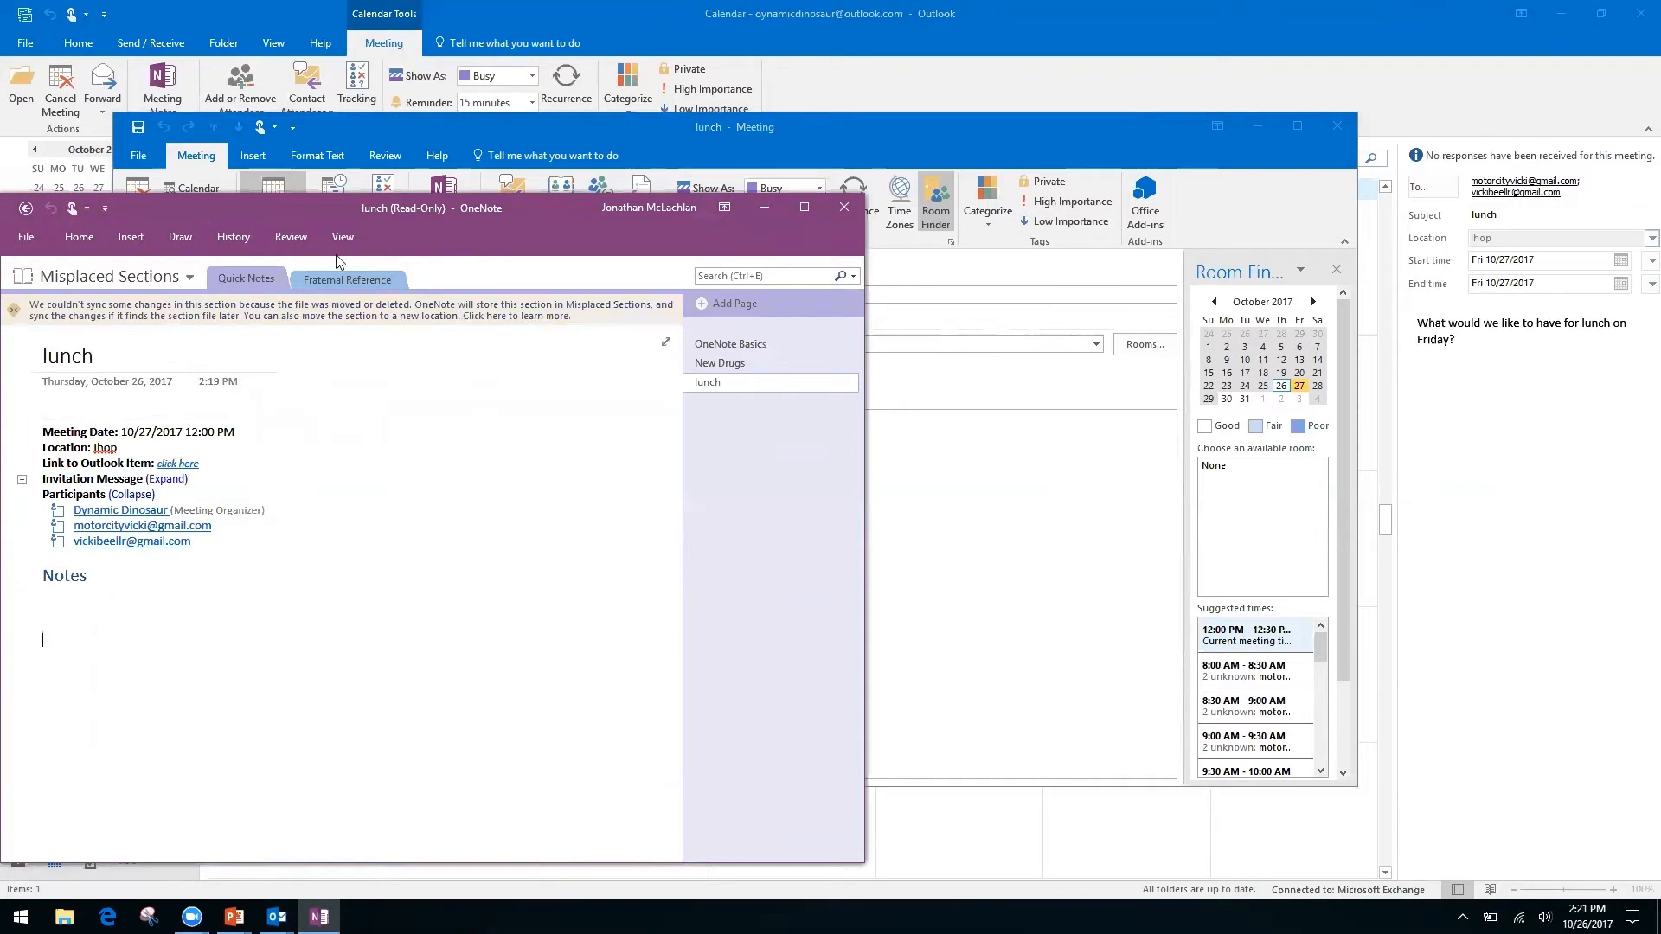
click(25, 210)
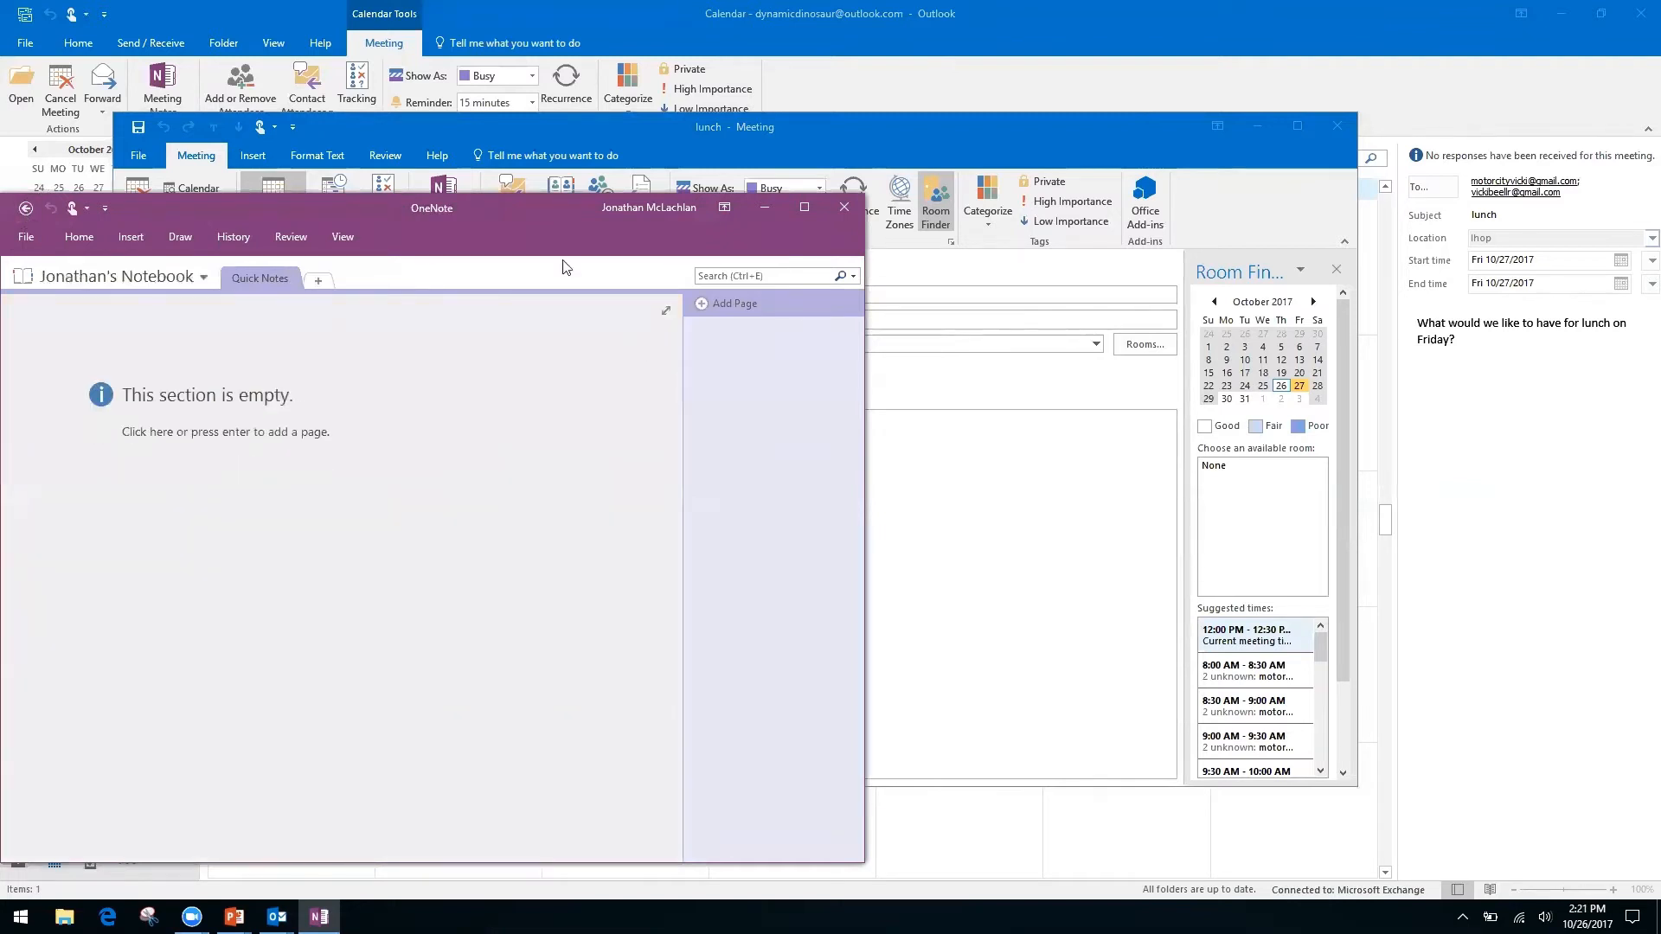
Close OneNote and the lunch meeting, then reopen the lunch appointment on Friday 27.
click(849, 201)
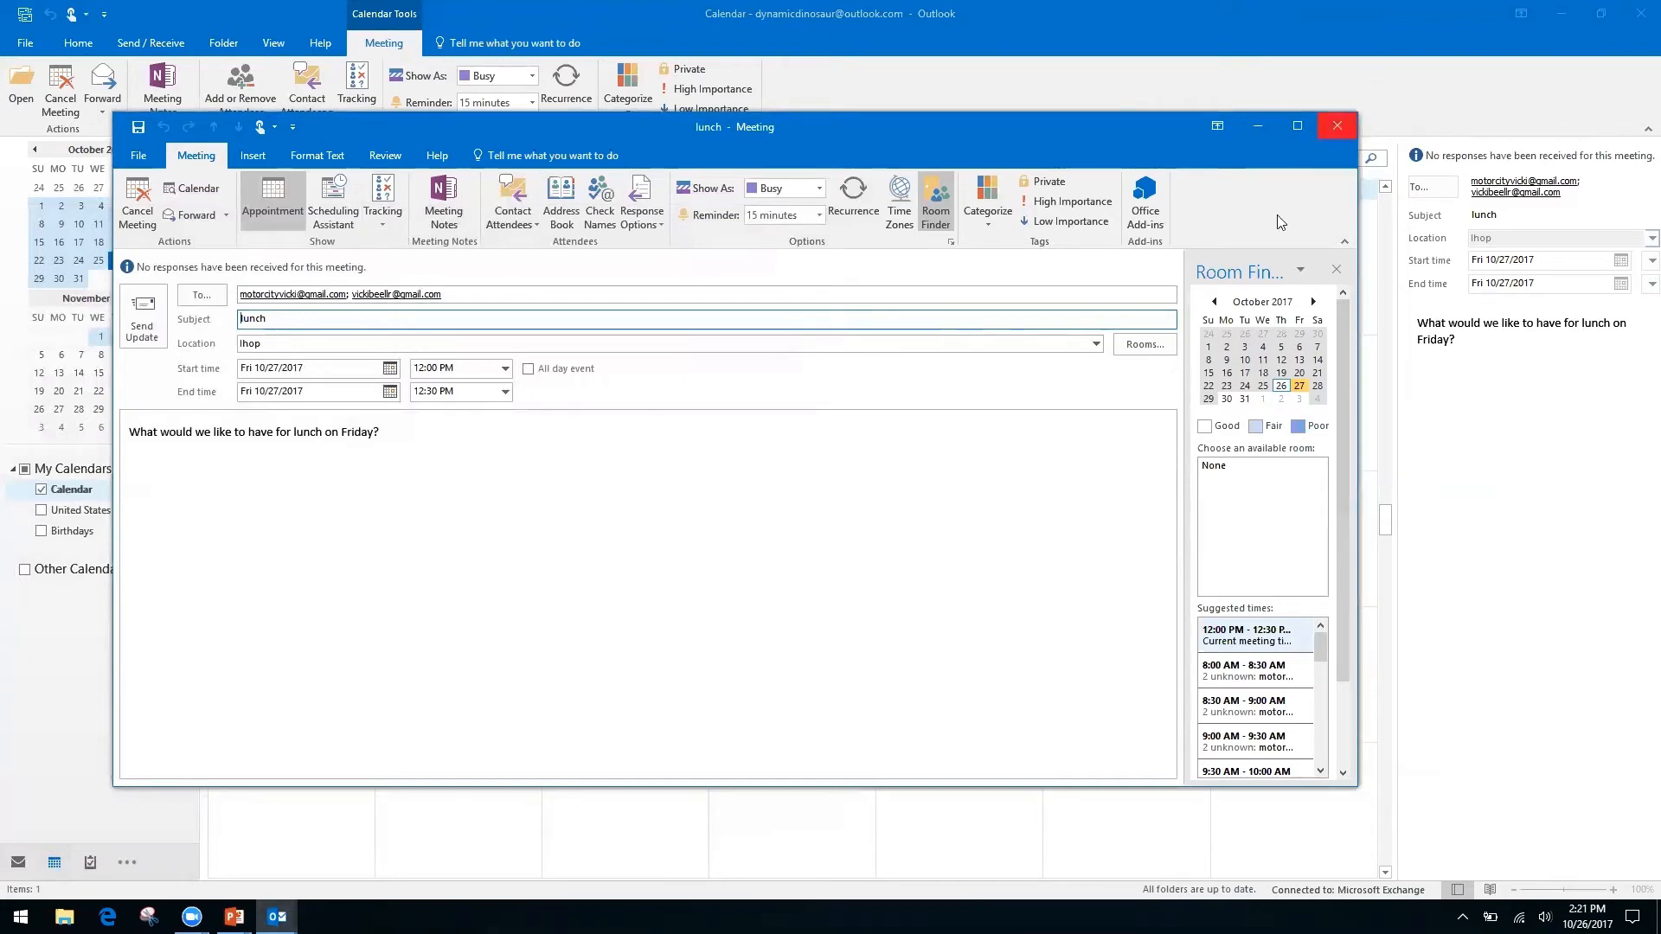
click(1338, 128)
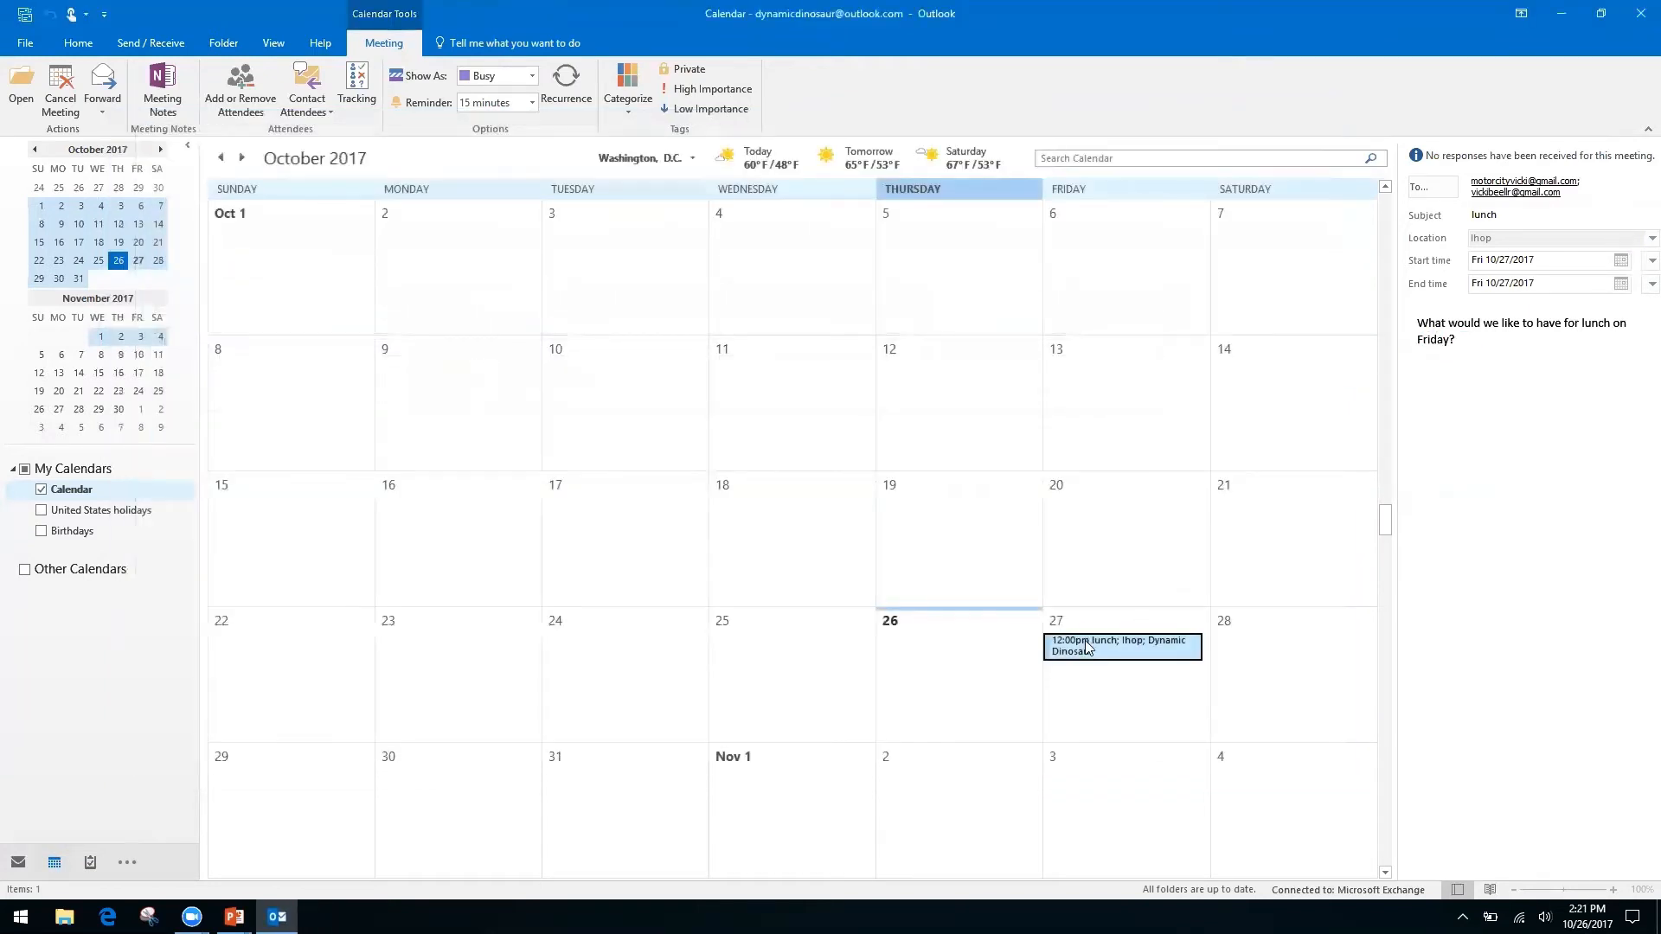
double_click(1084, 642)
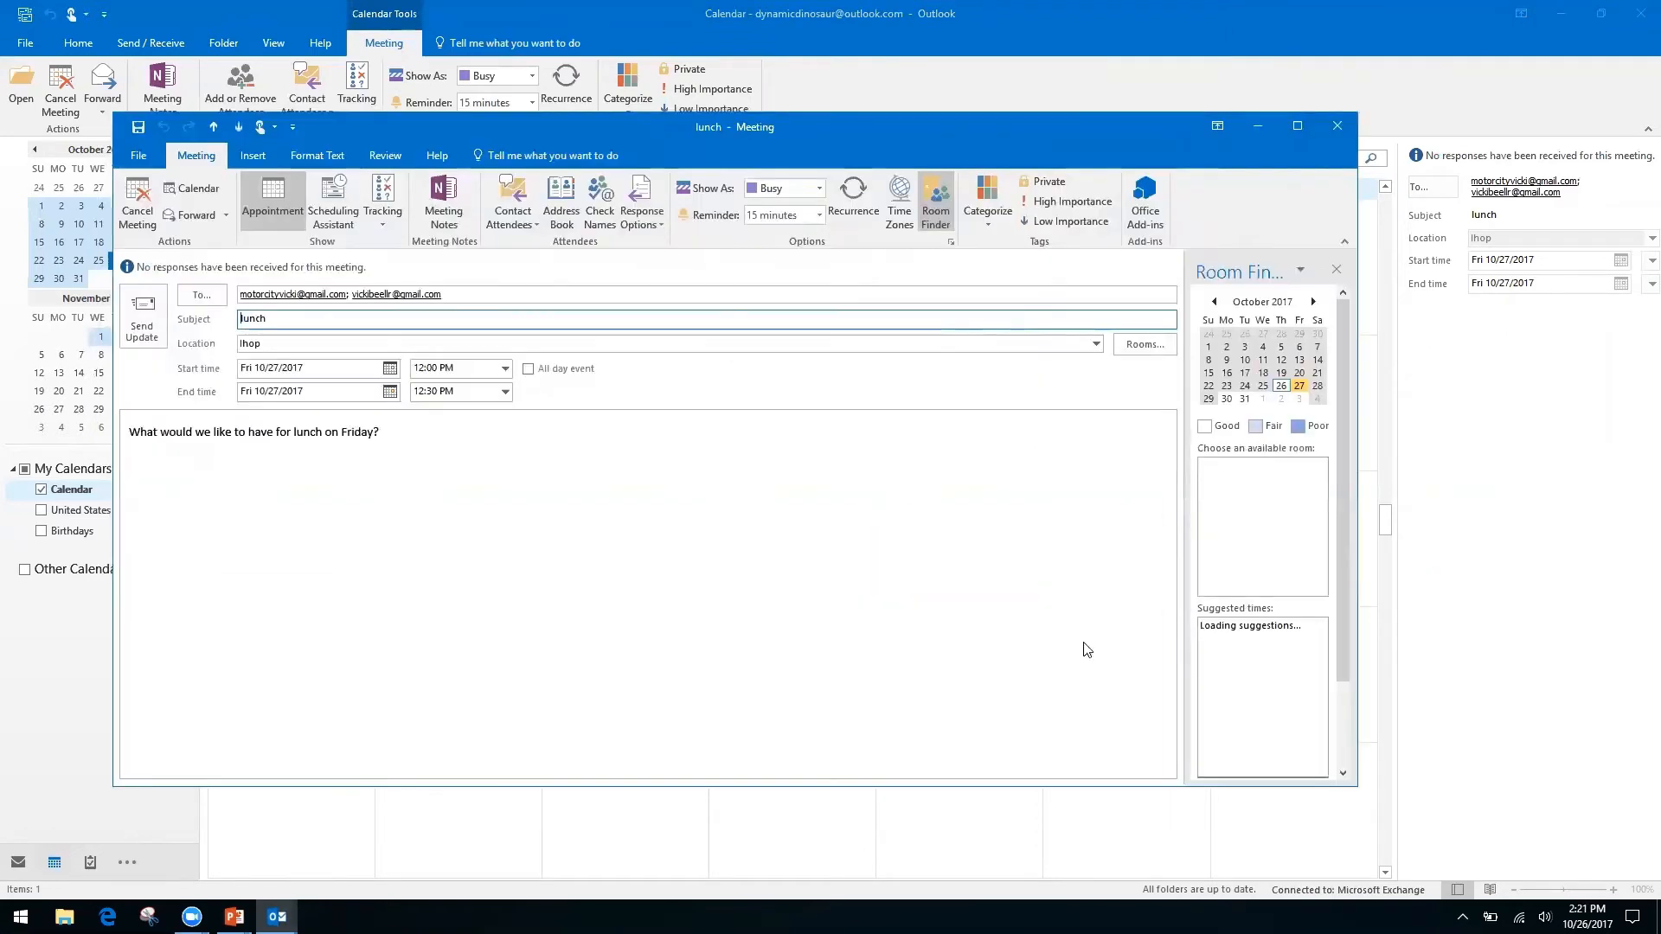
Create private lunch notes in the personal notebook's Quick Notes section, then close OneNote and the meeting.
click(454, 206)
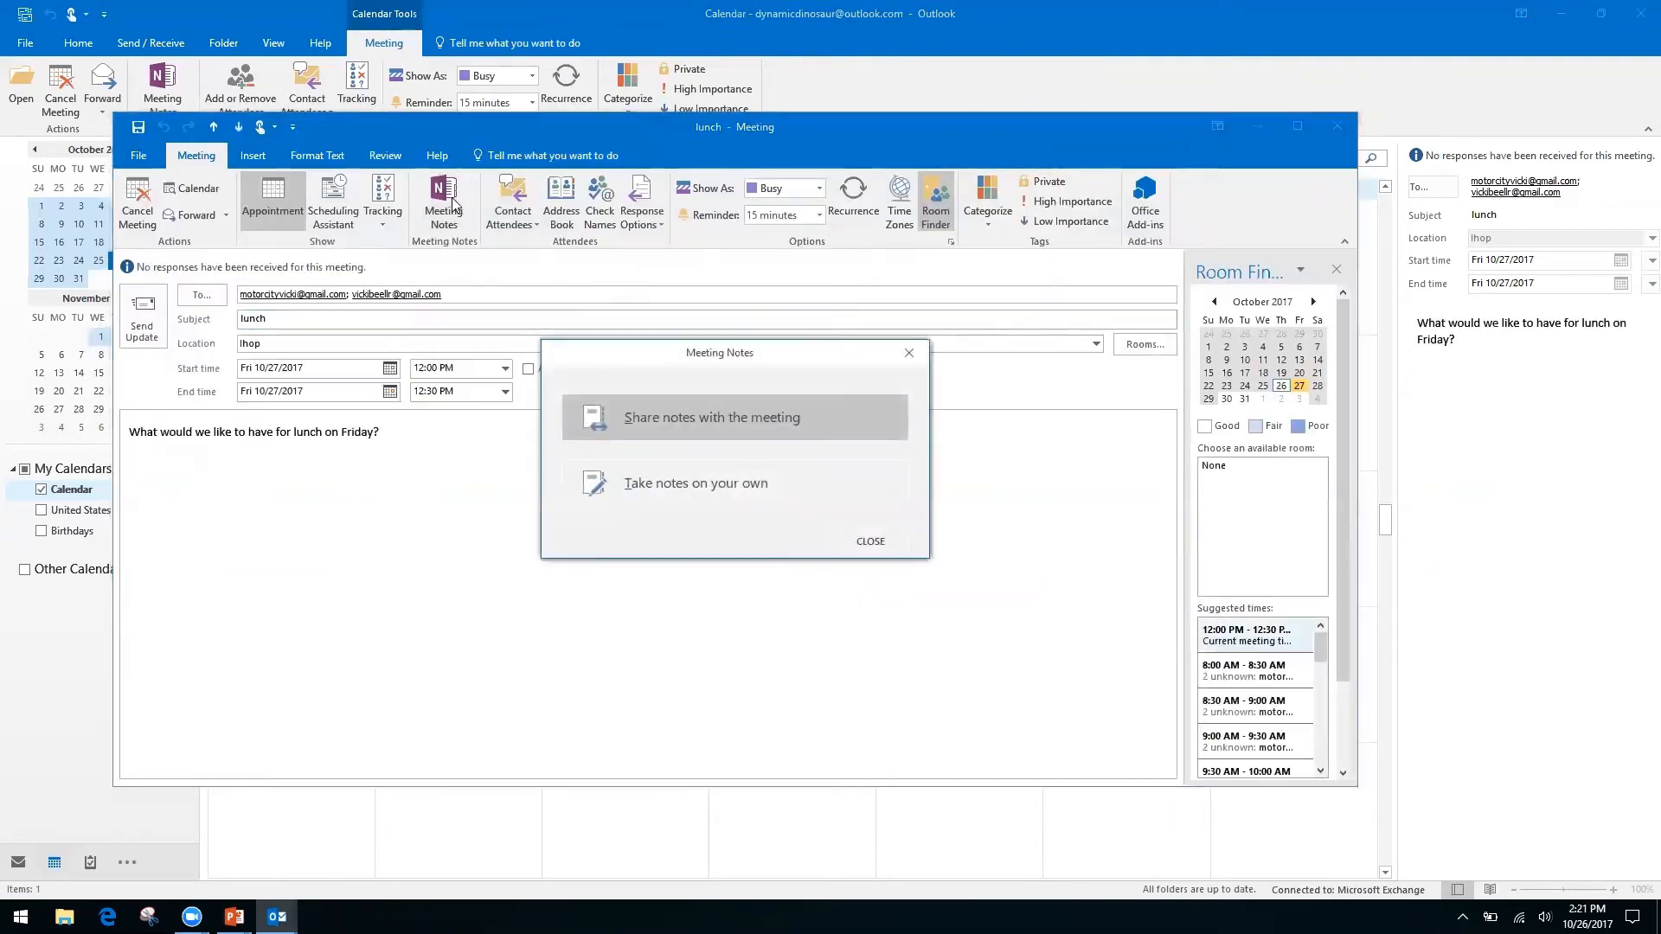
click(751, 488)
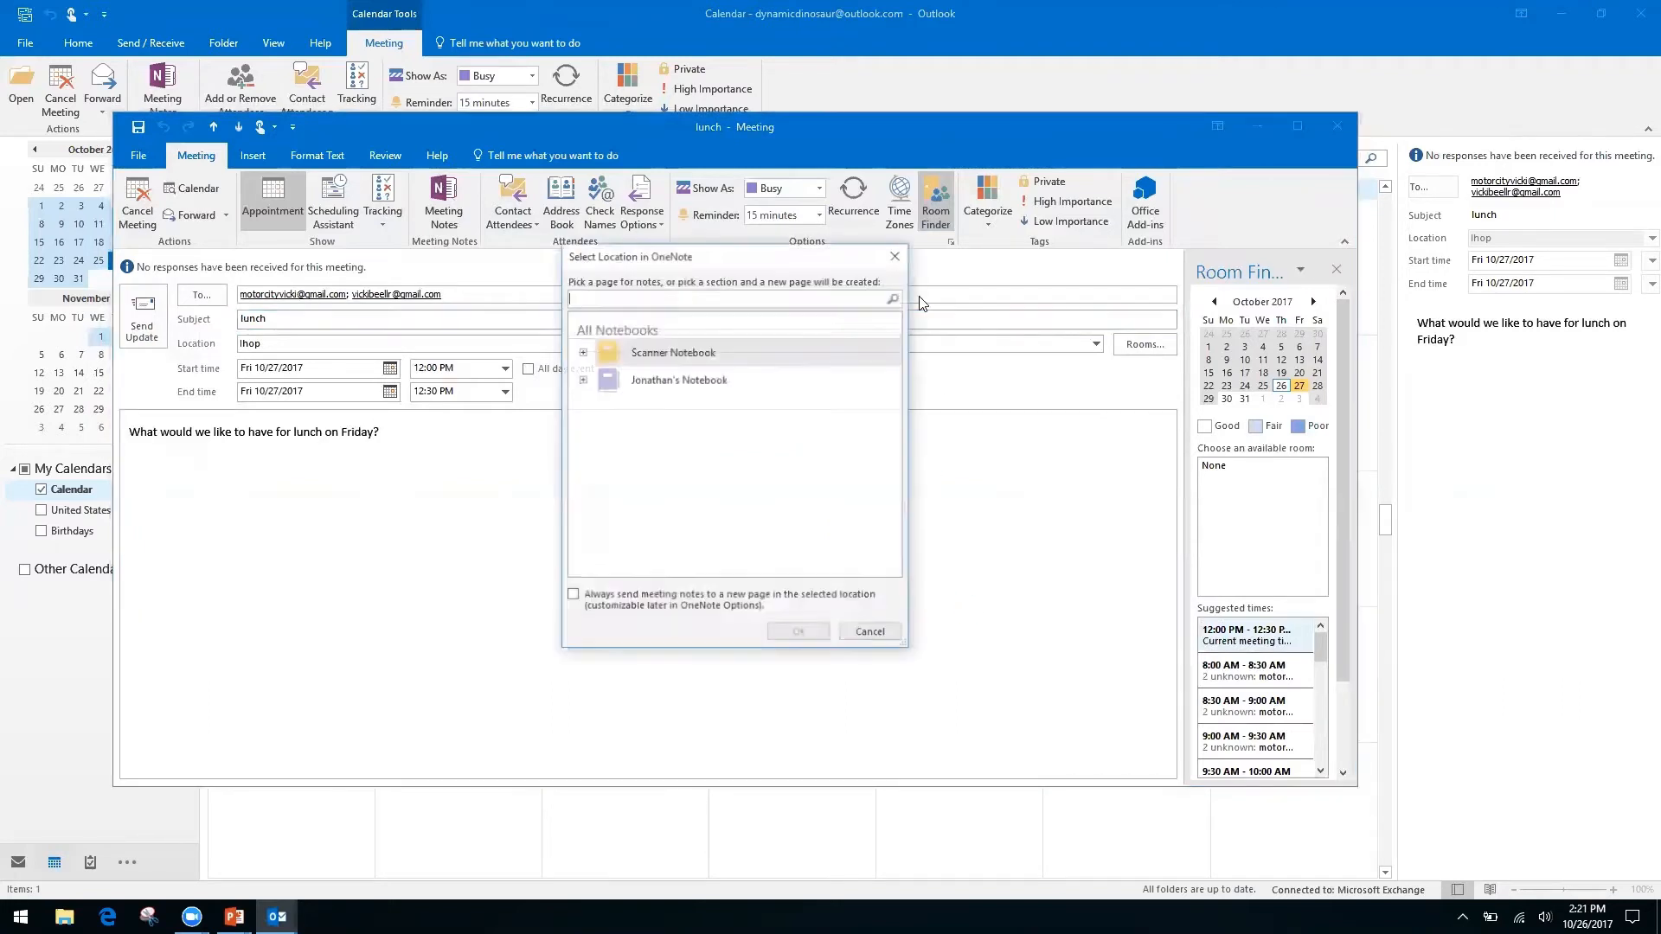
click(581, 351)
click(582, 351)
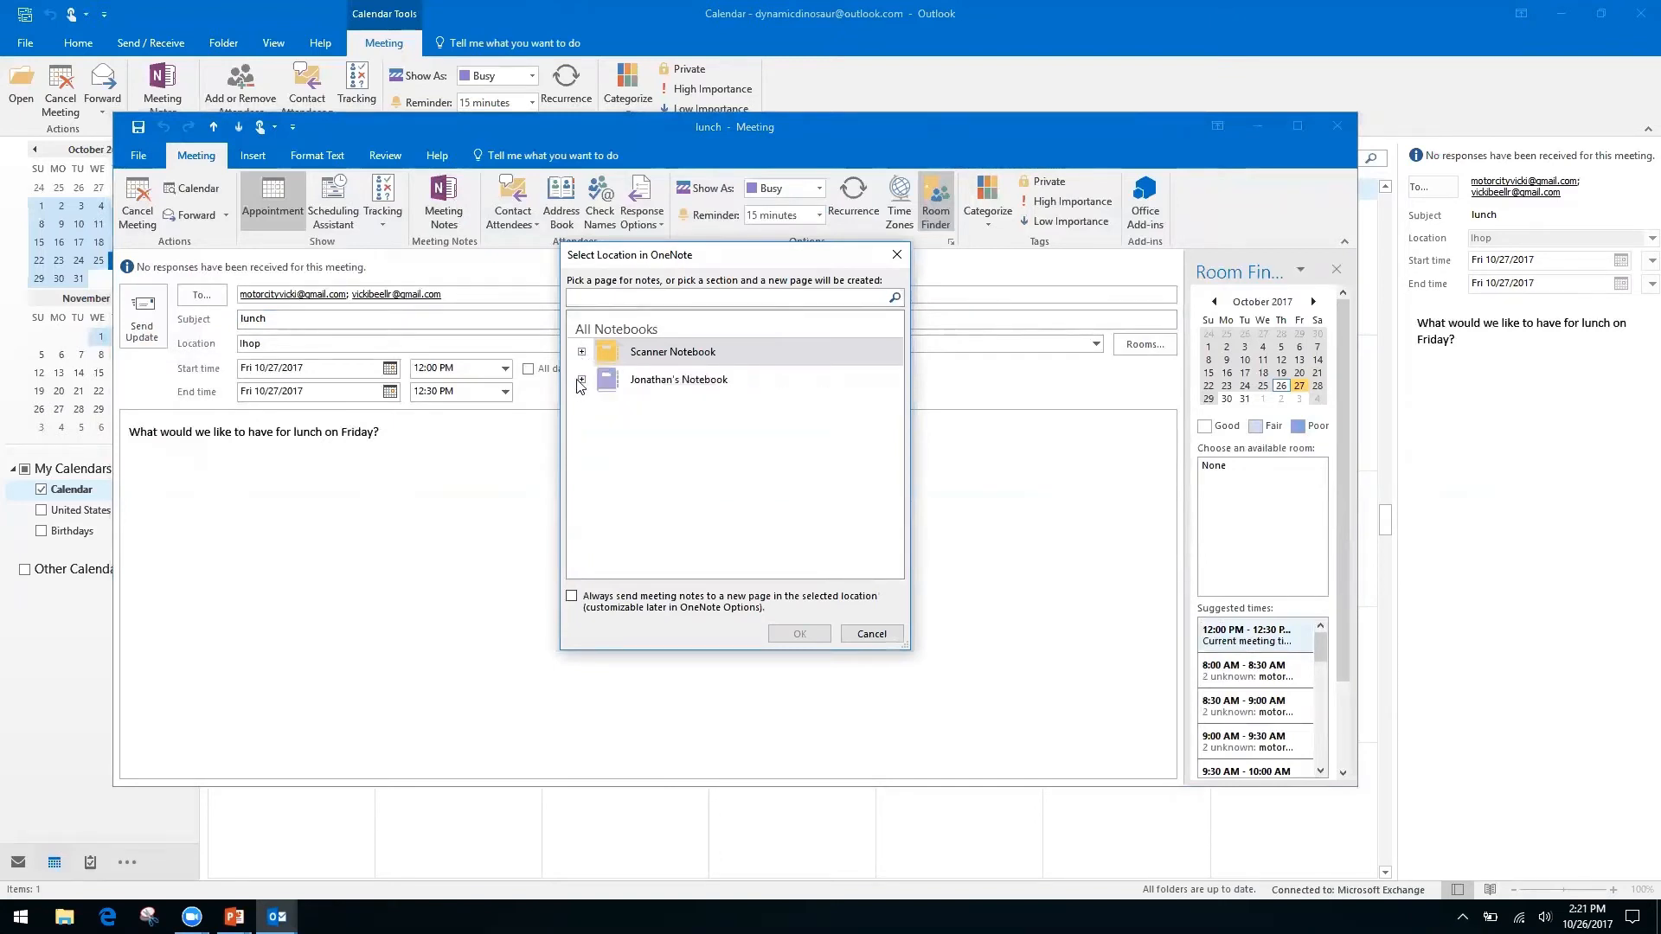
click(581, 378)
click(659, 401)
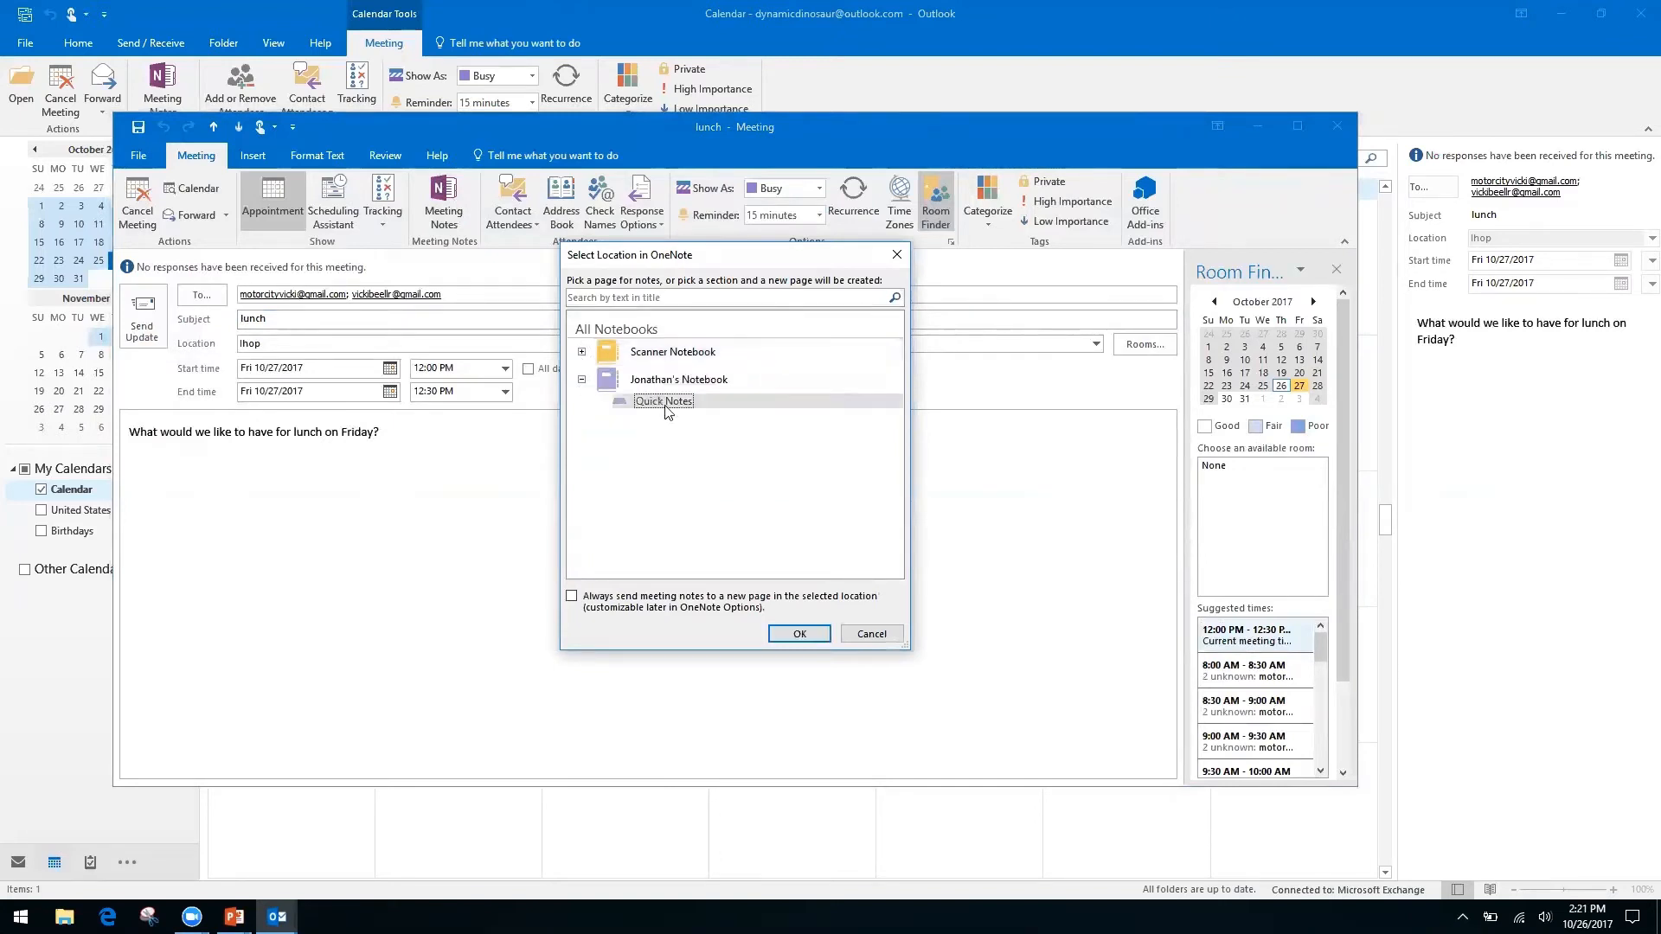
click(799, 633)
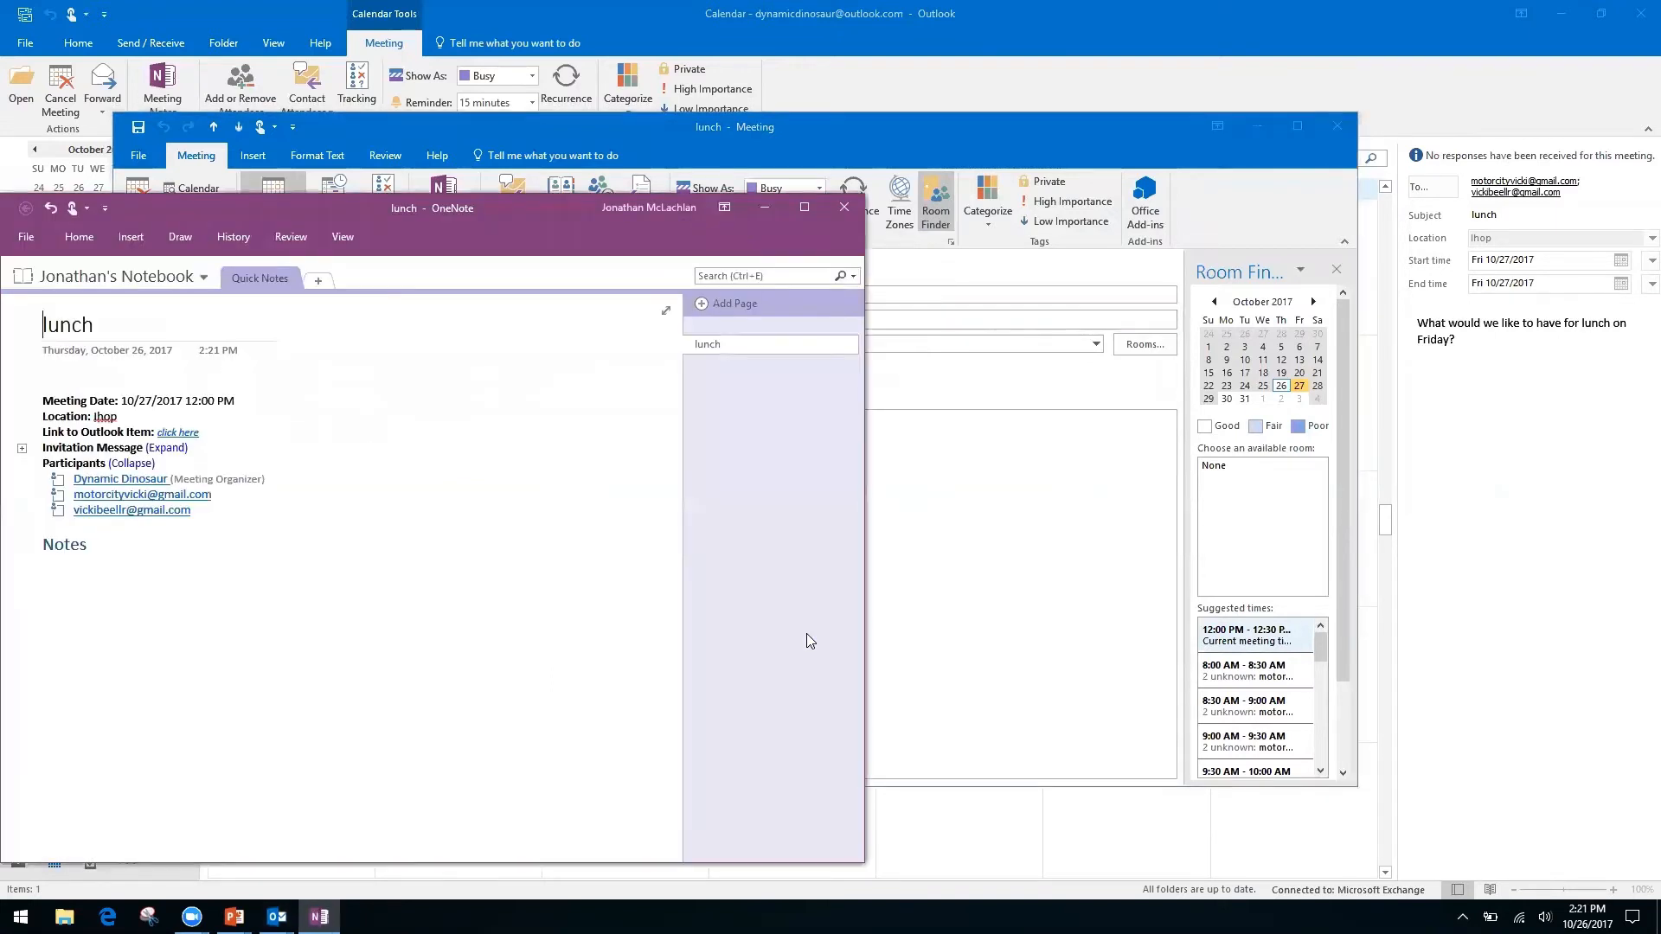
click(845, 207)
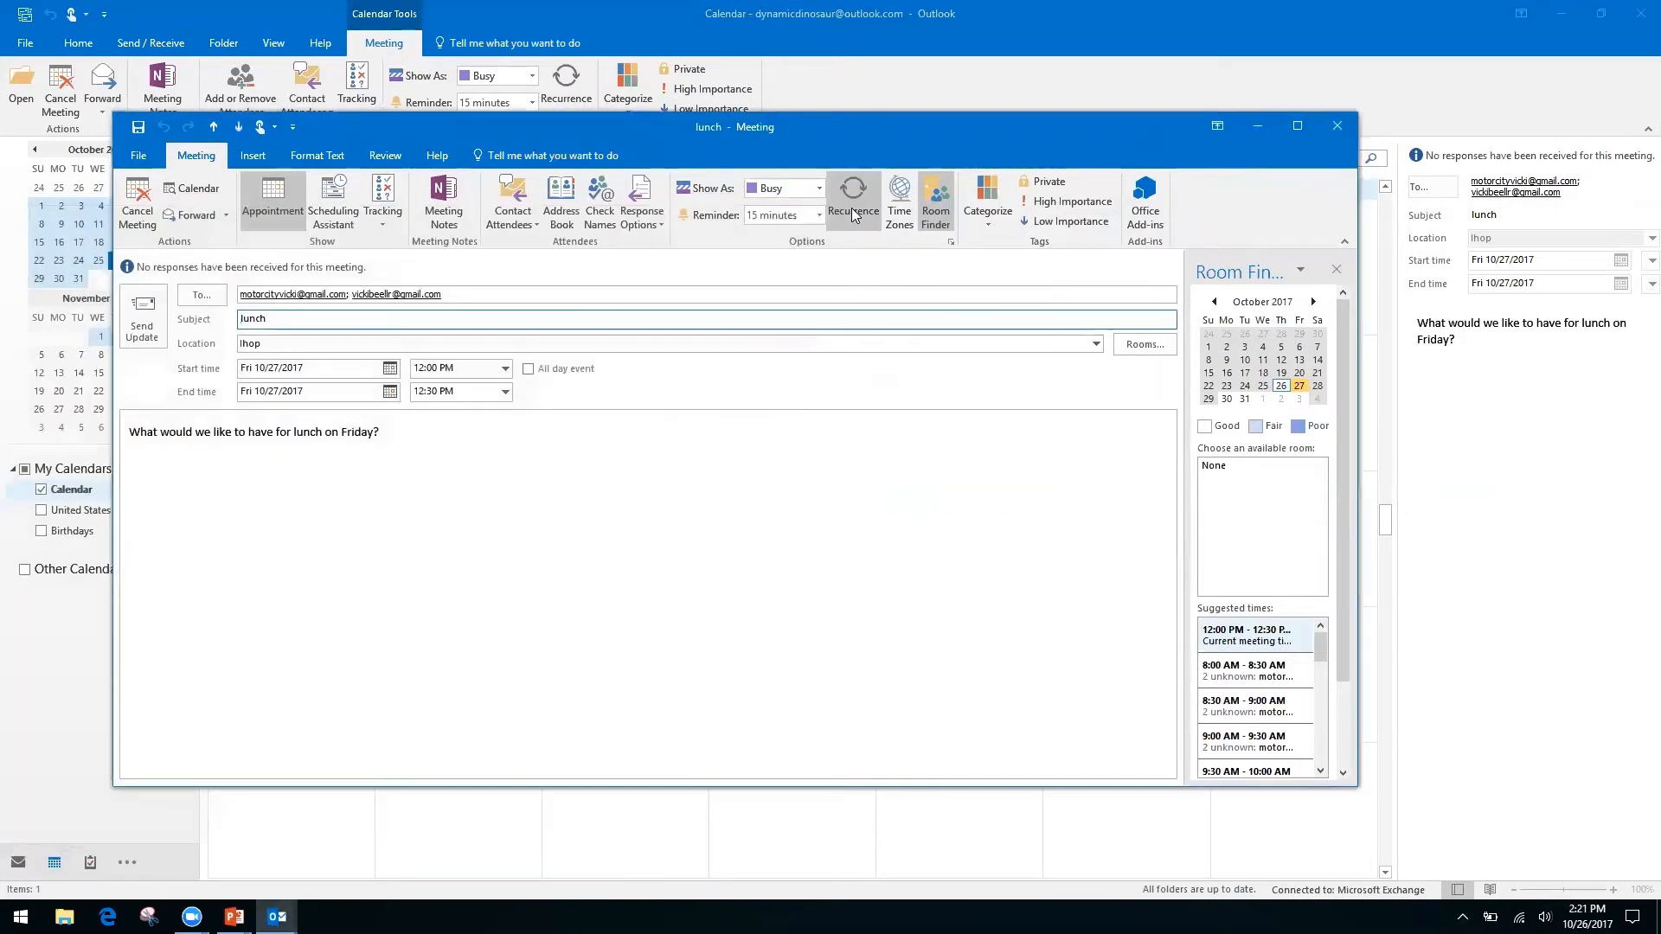
click(1340, 125)
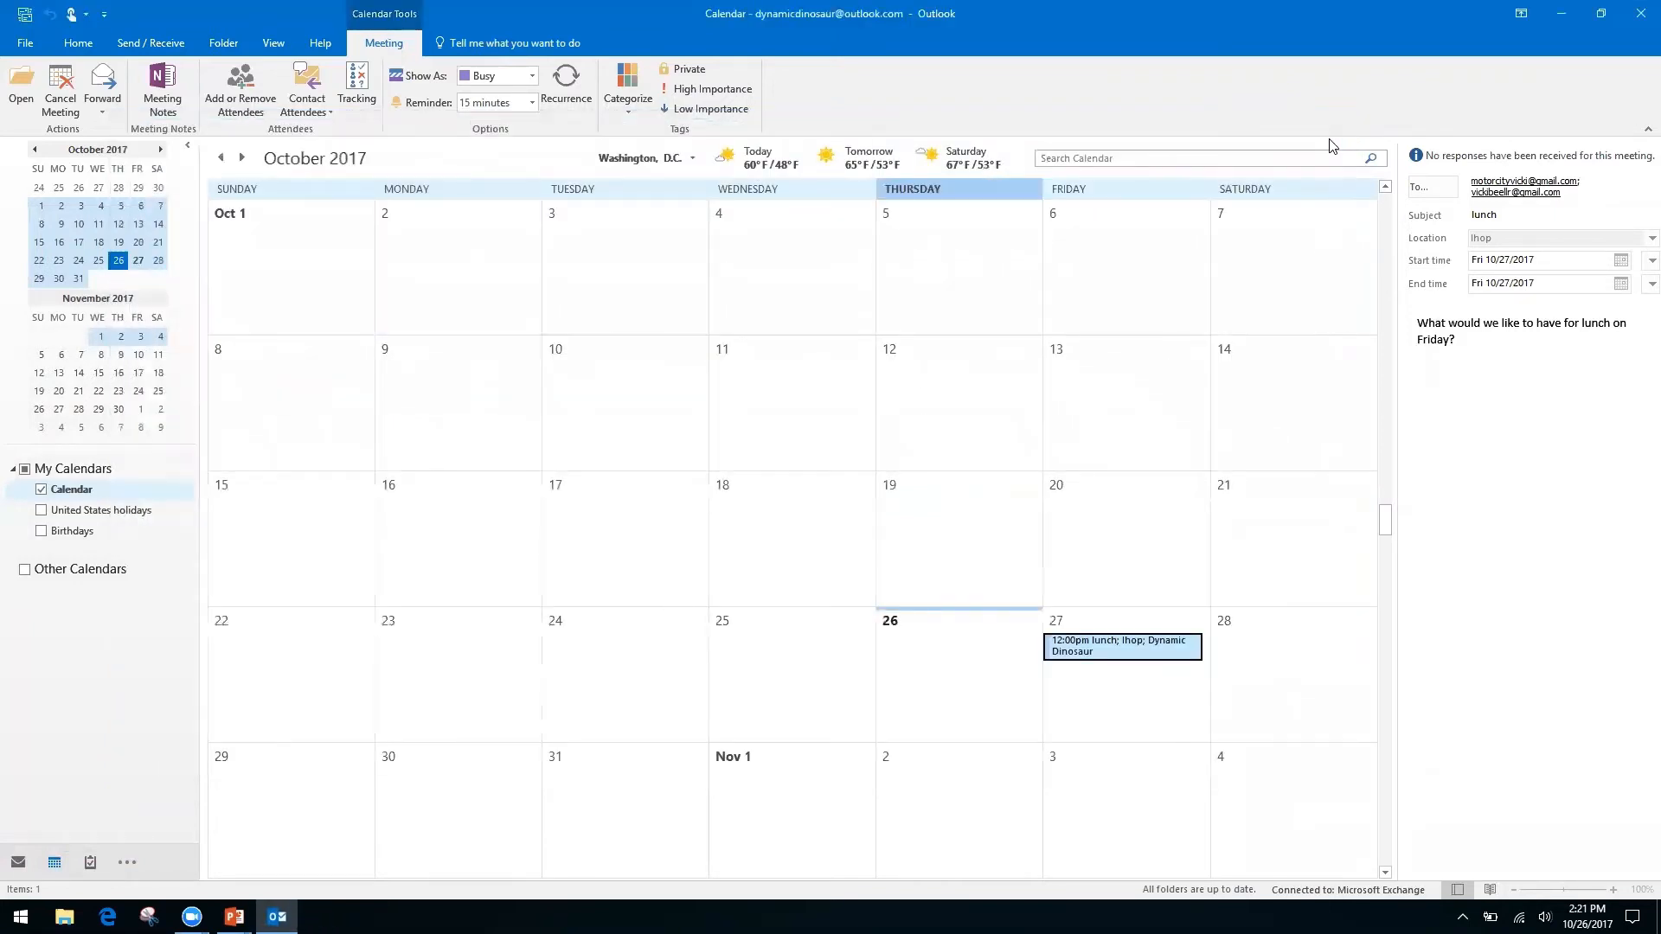
Advance the slideshow to the 'Quicksteps, Rules, and Search Folders' slide and return to Outlook.
key(alt+Tab)
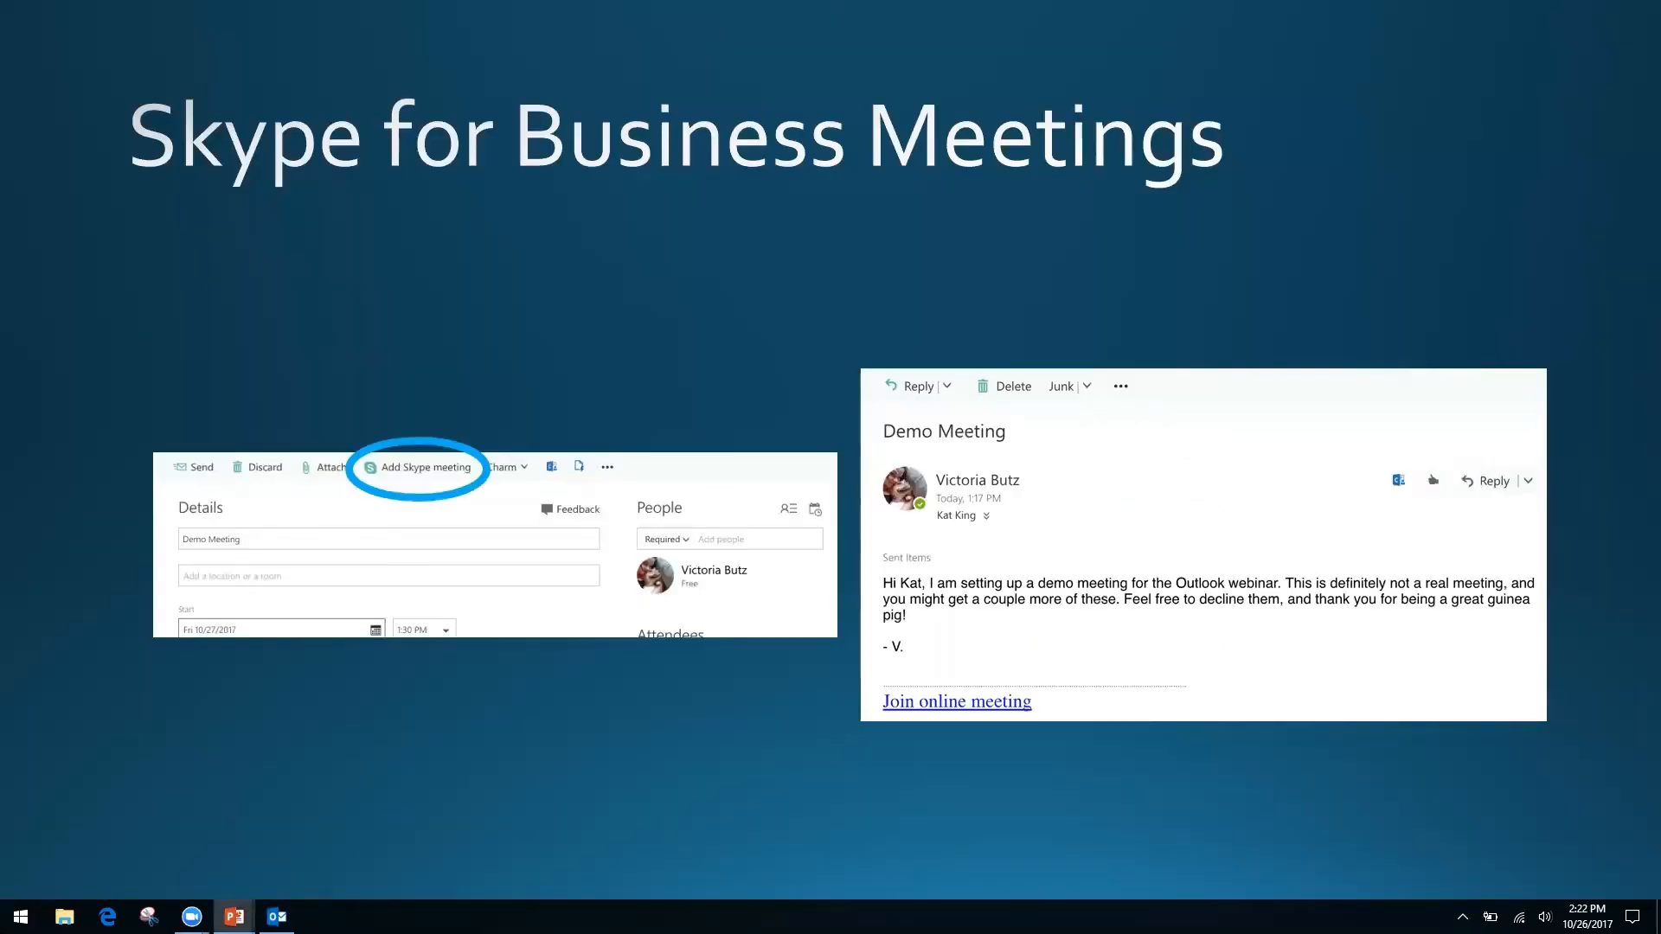
key(Right)
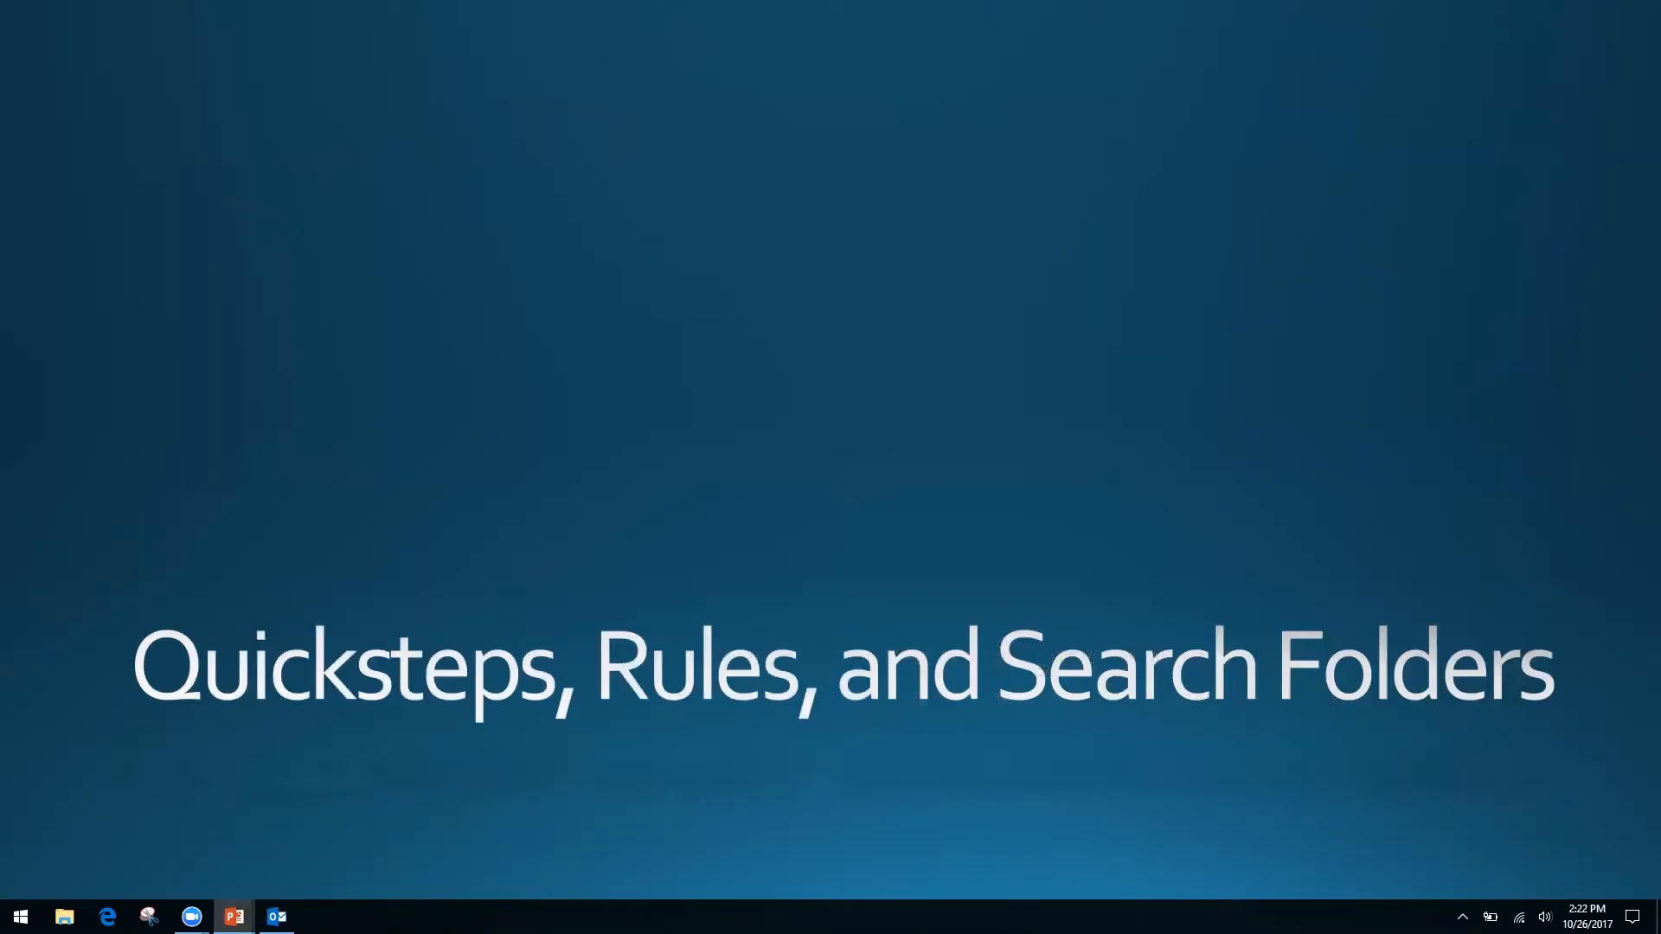
key(alt+Tab)
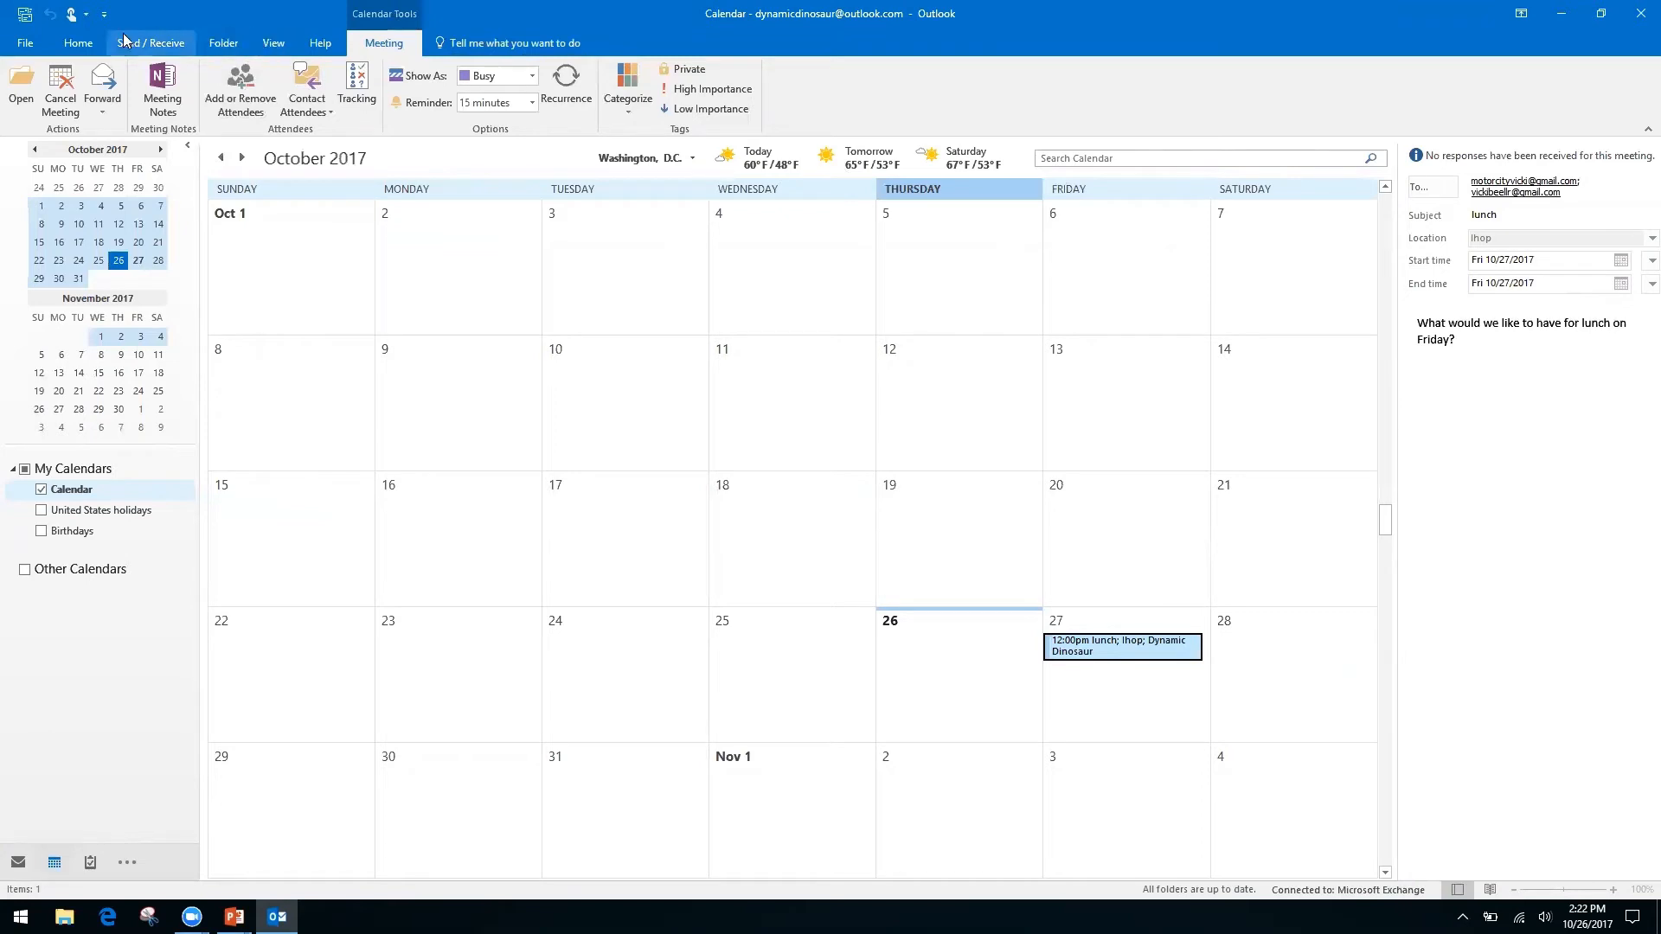
Start a calendar sharing invitation with Share Calendar on the Home tab.
click(81, 45)
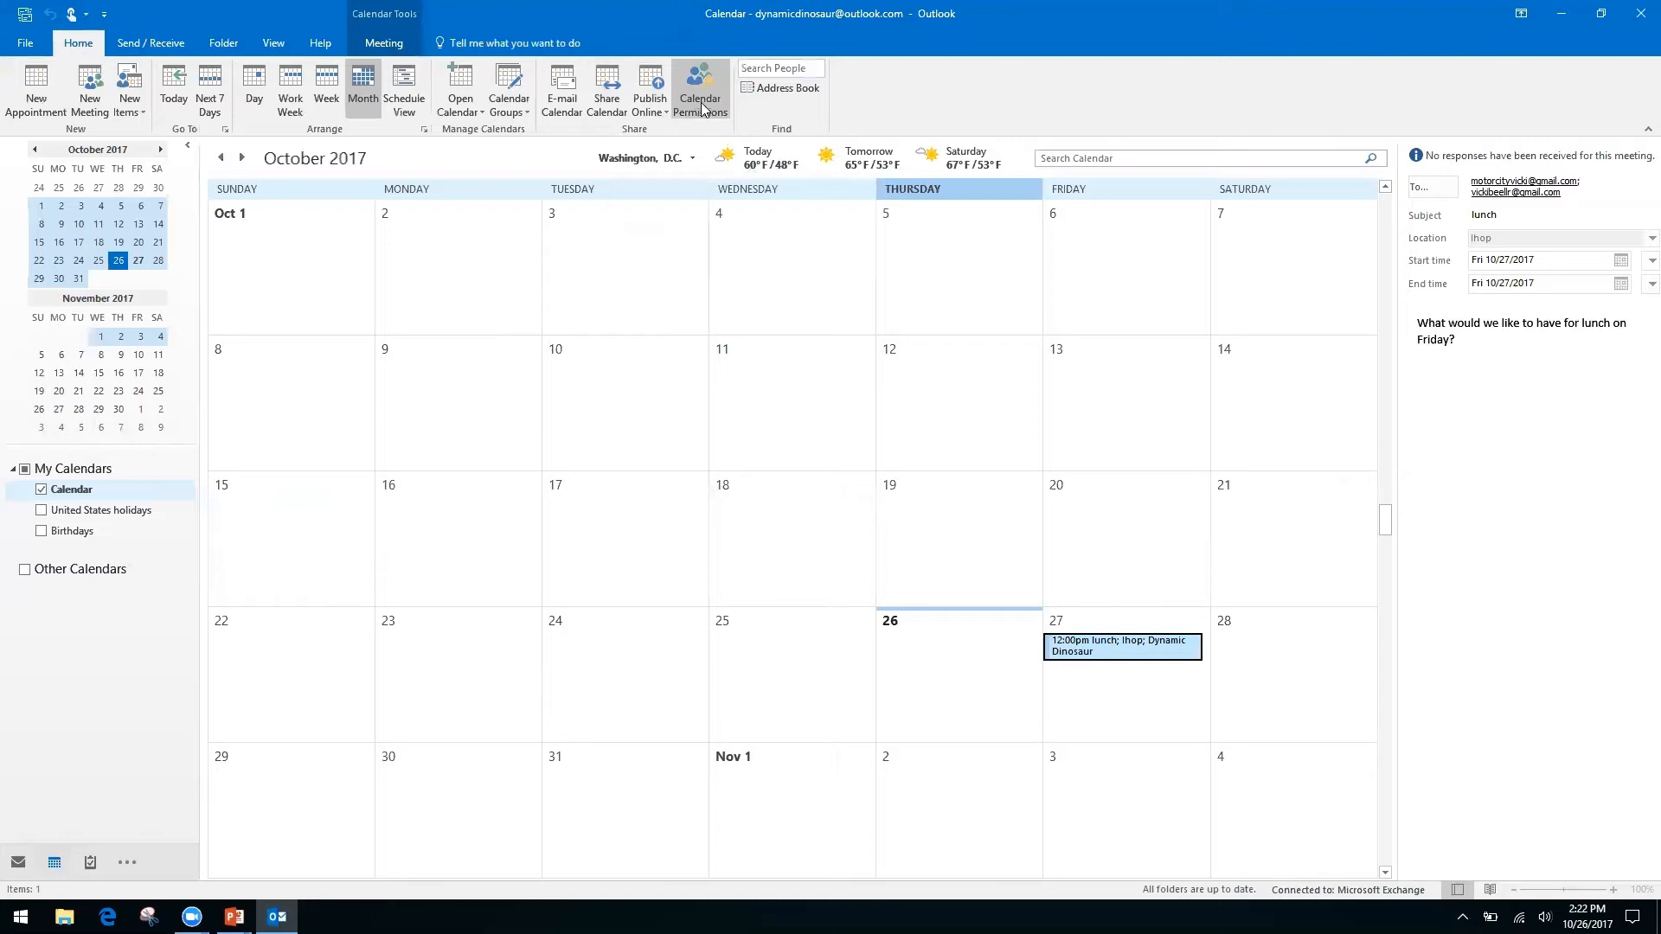
right_click(596, 104)
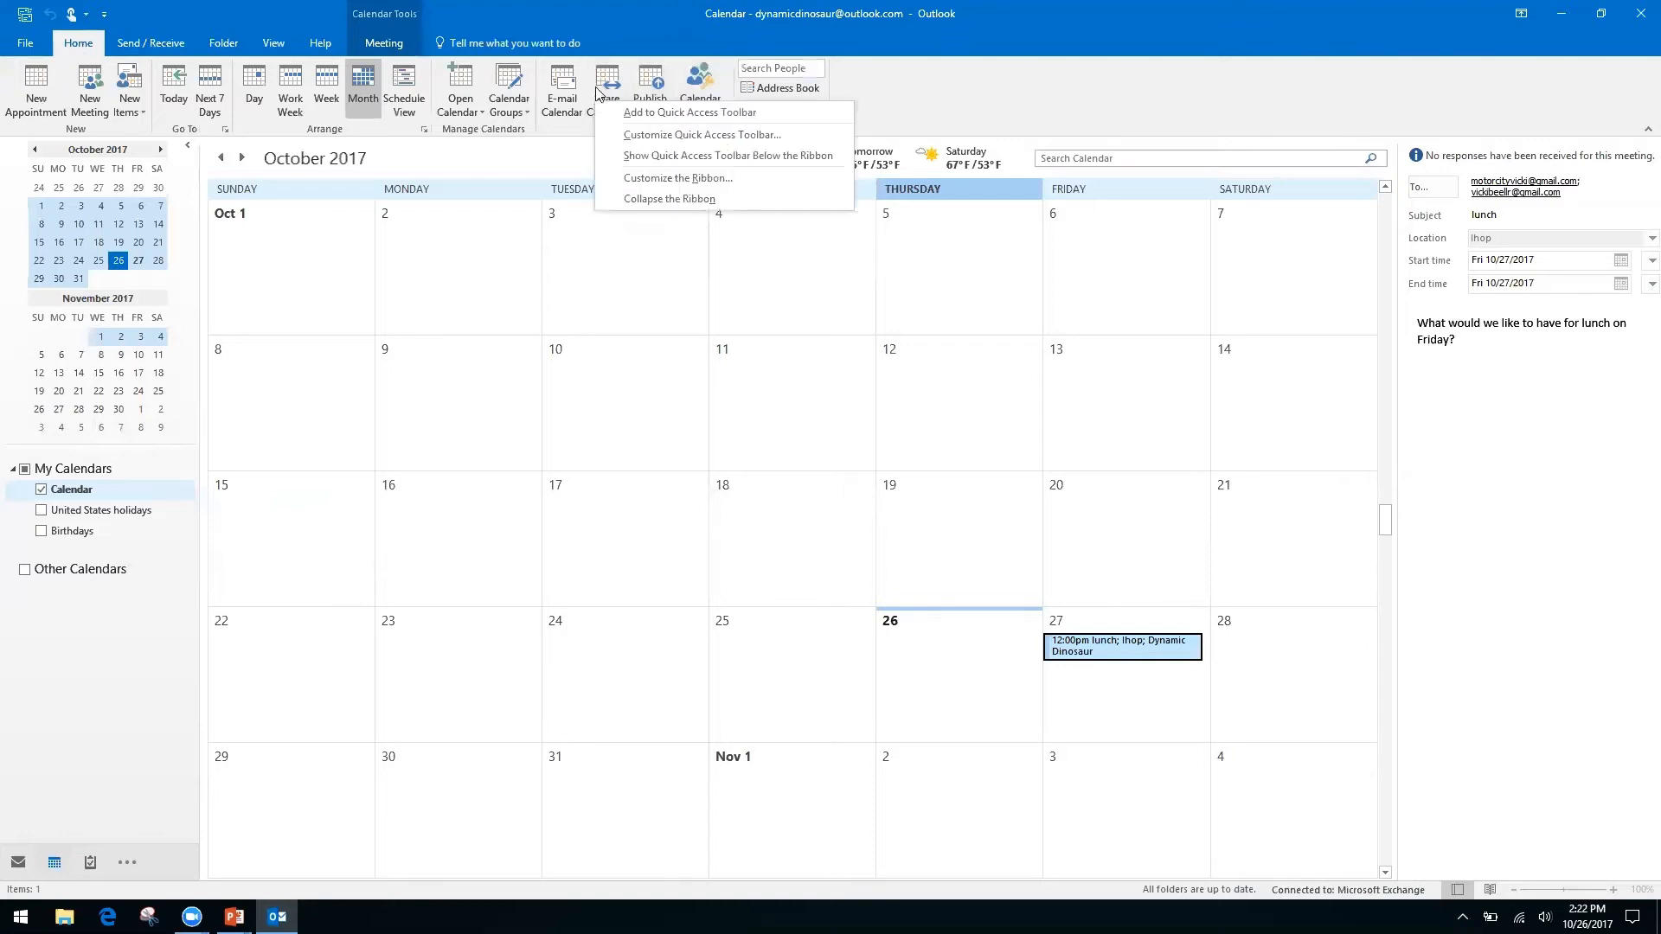
click(608, 80)
click(608, 80)
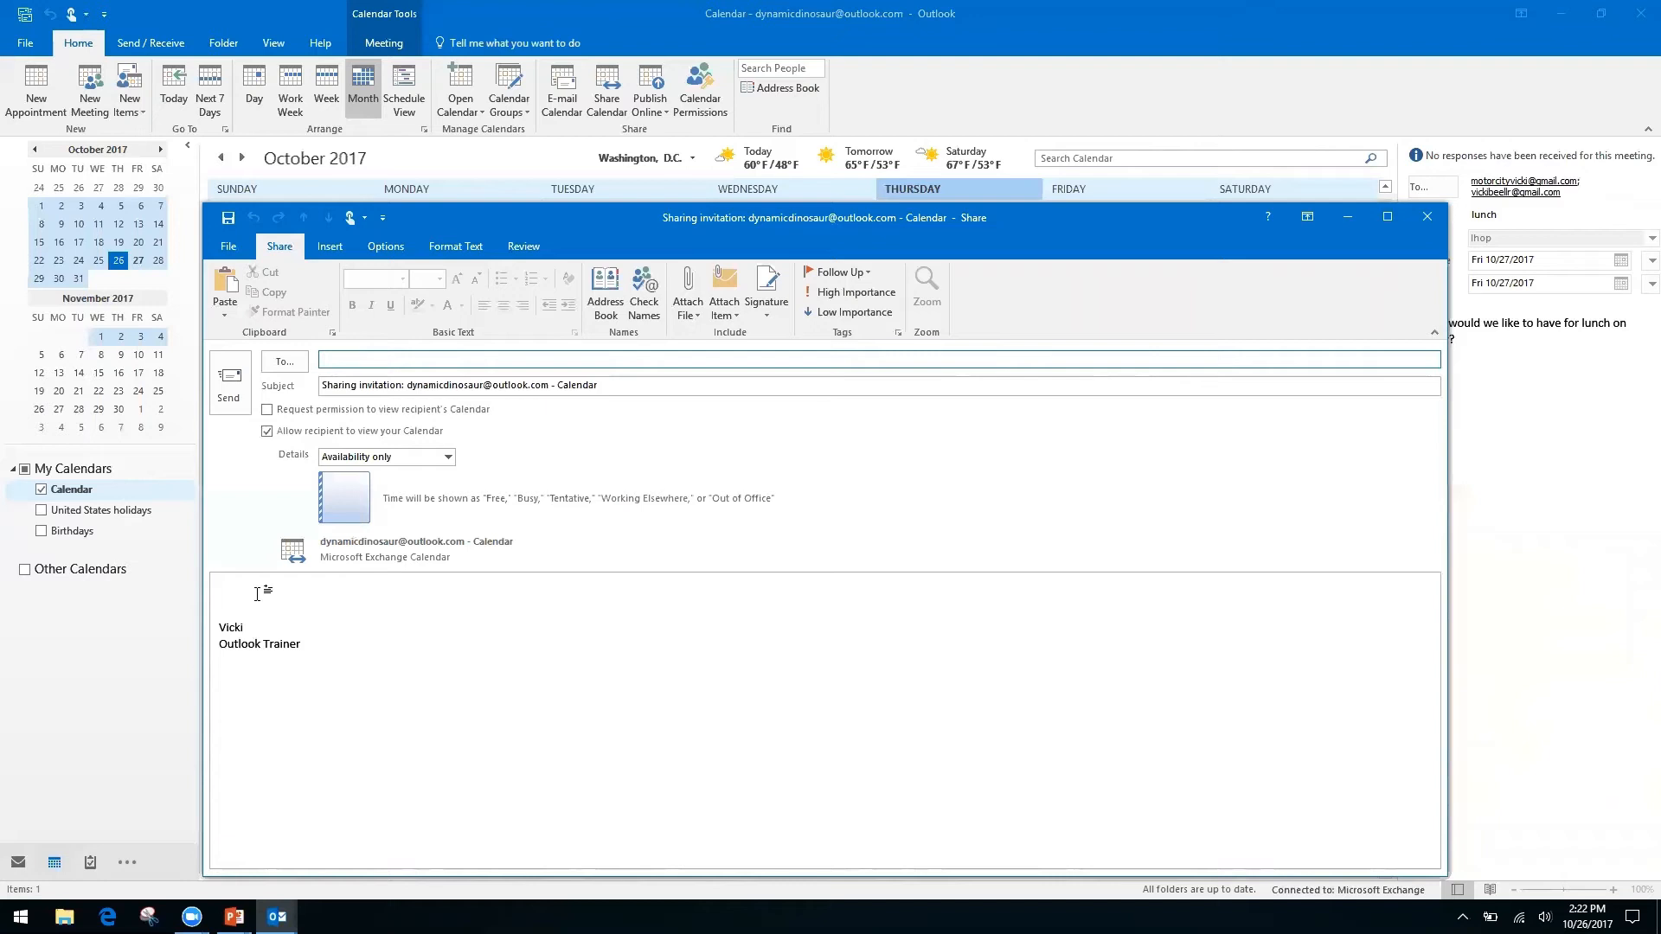
Toggle the request for the recipient's calendar and keep Details at Availability only.
click(266, 409)
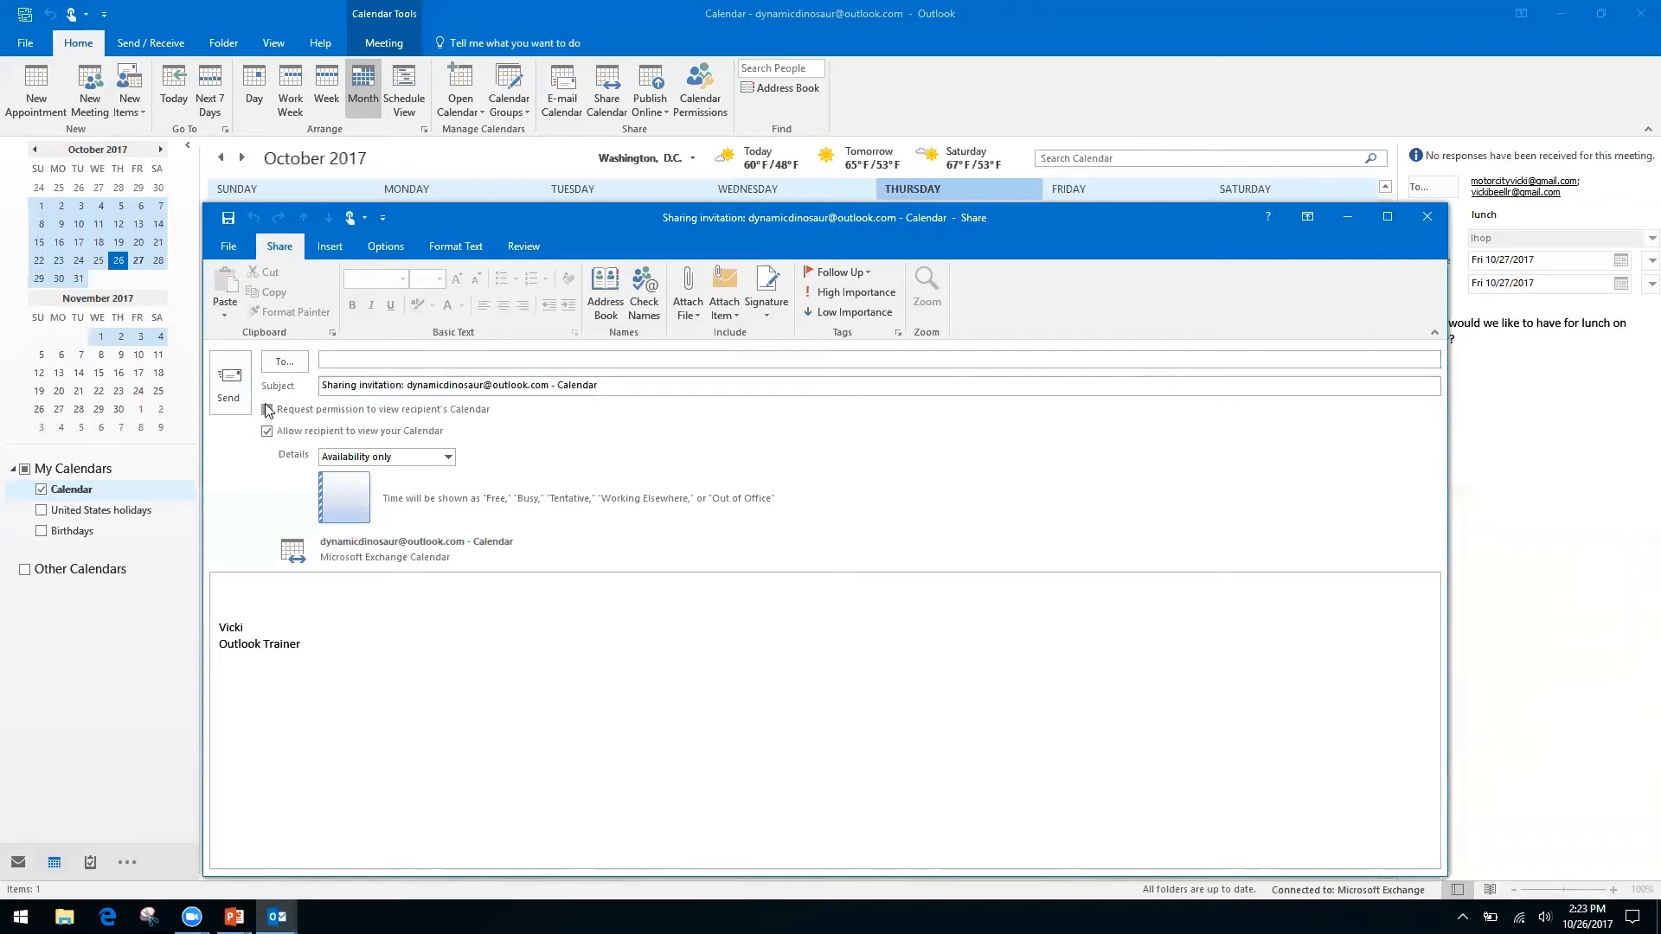
click(267, 409)
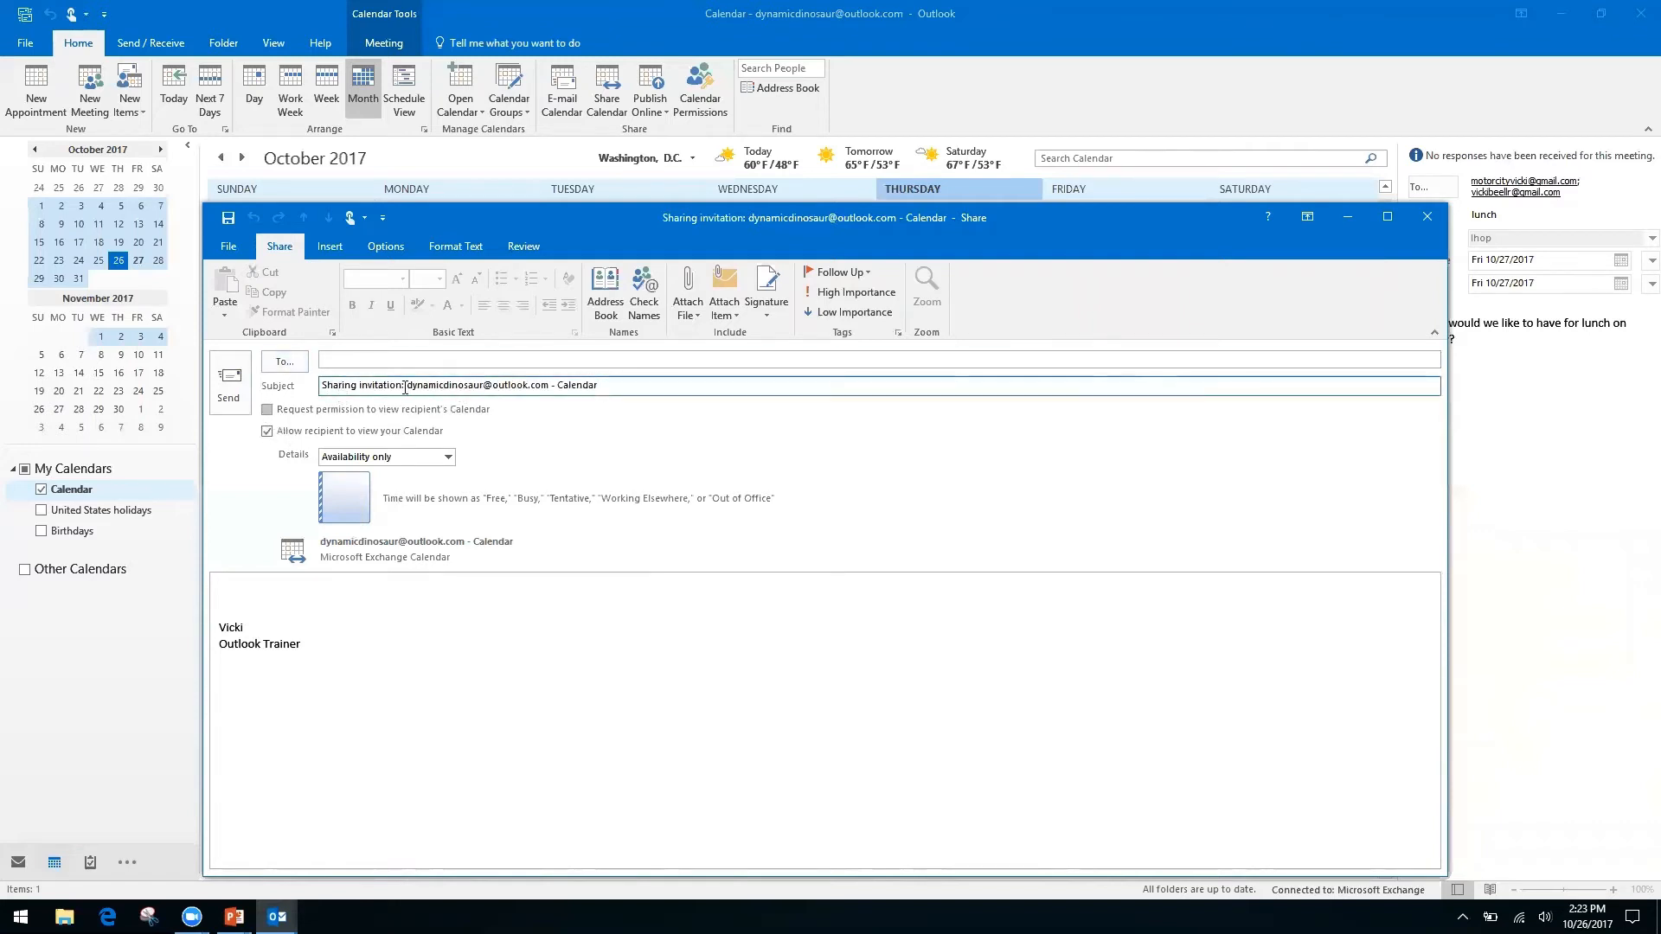
click(268, 411)
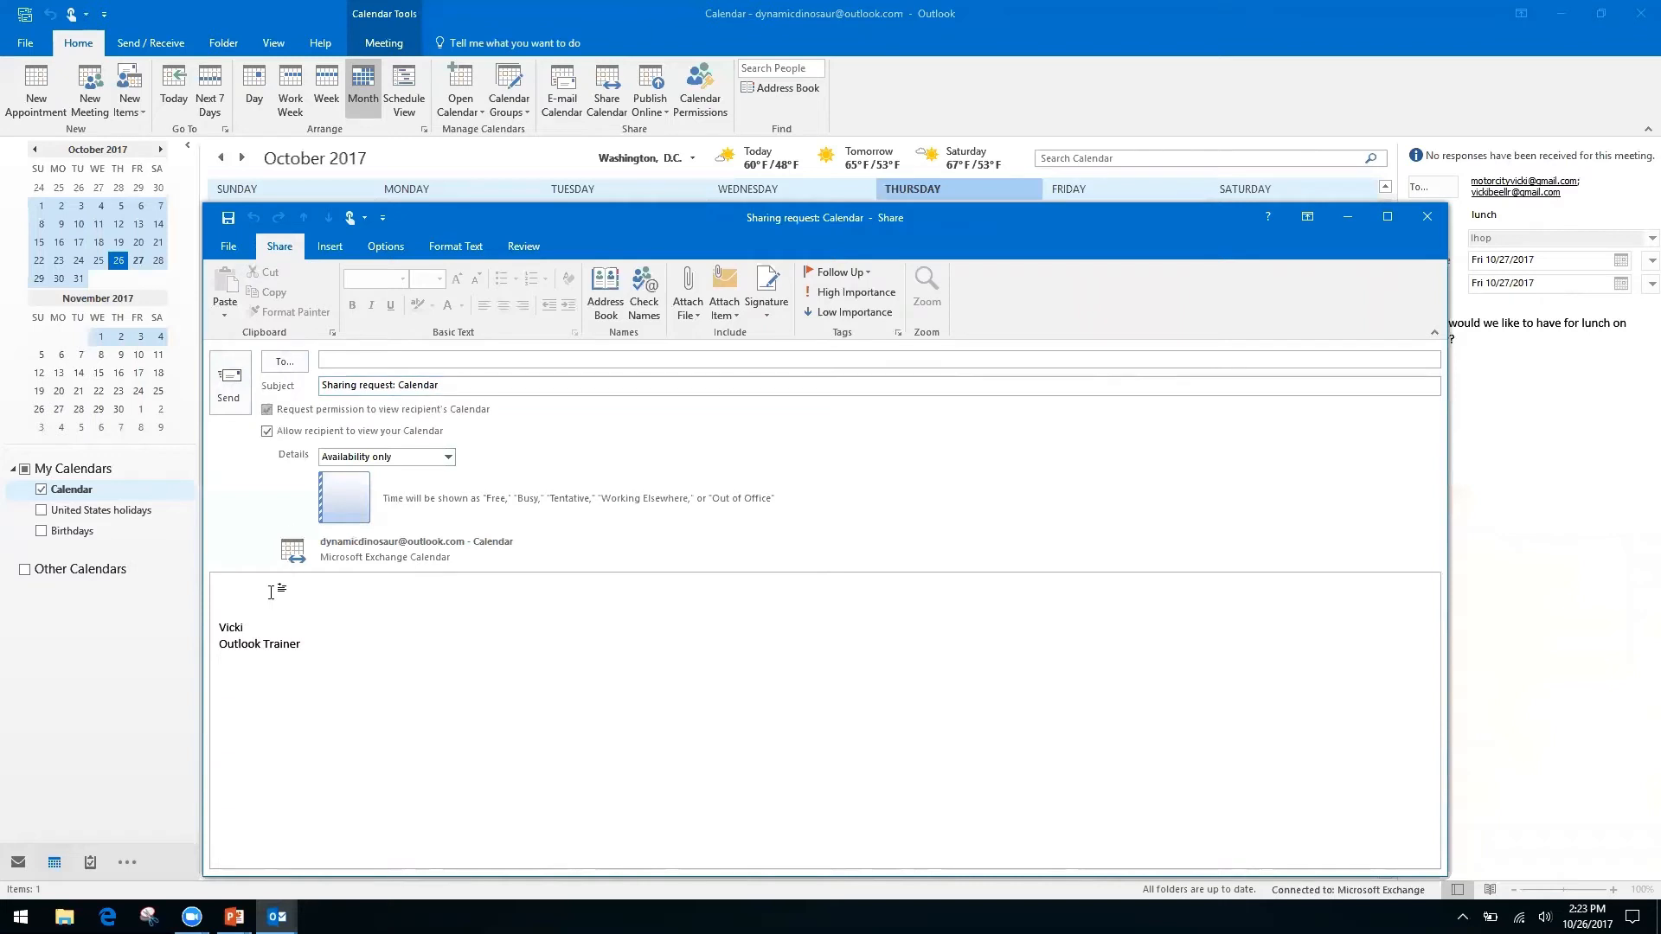
click(241, 590)
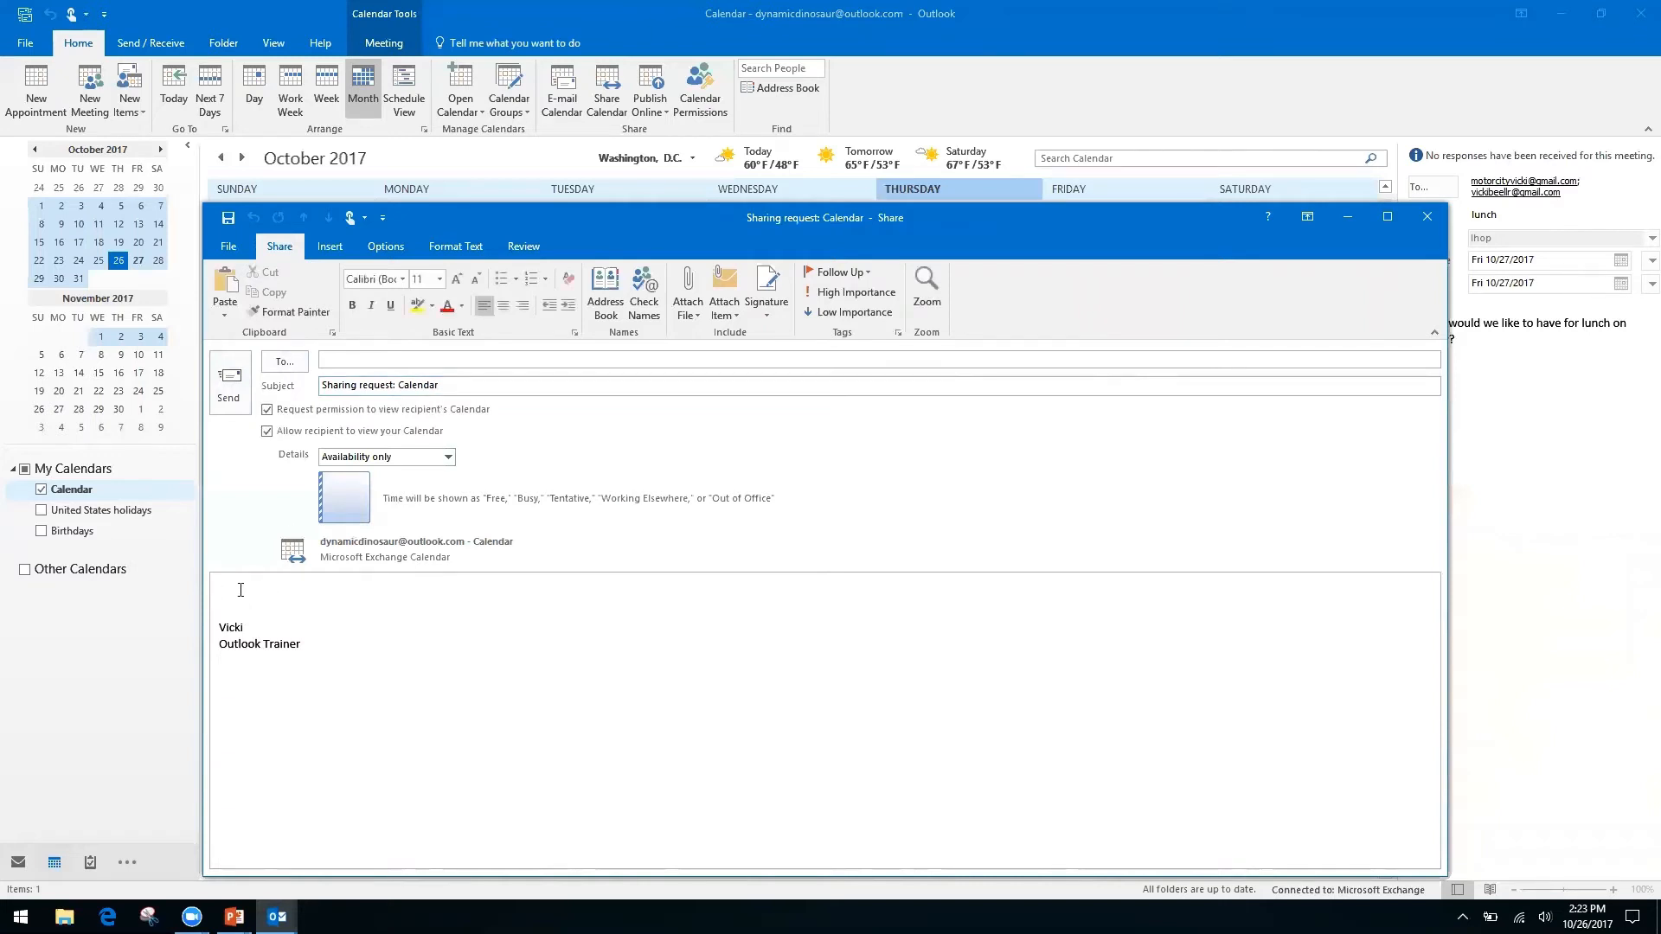
click(448, 457)
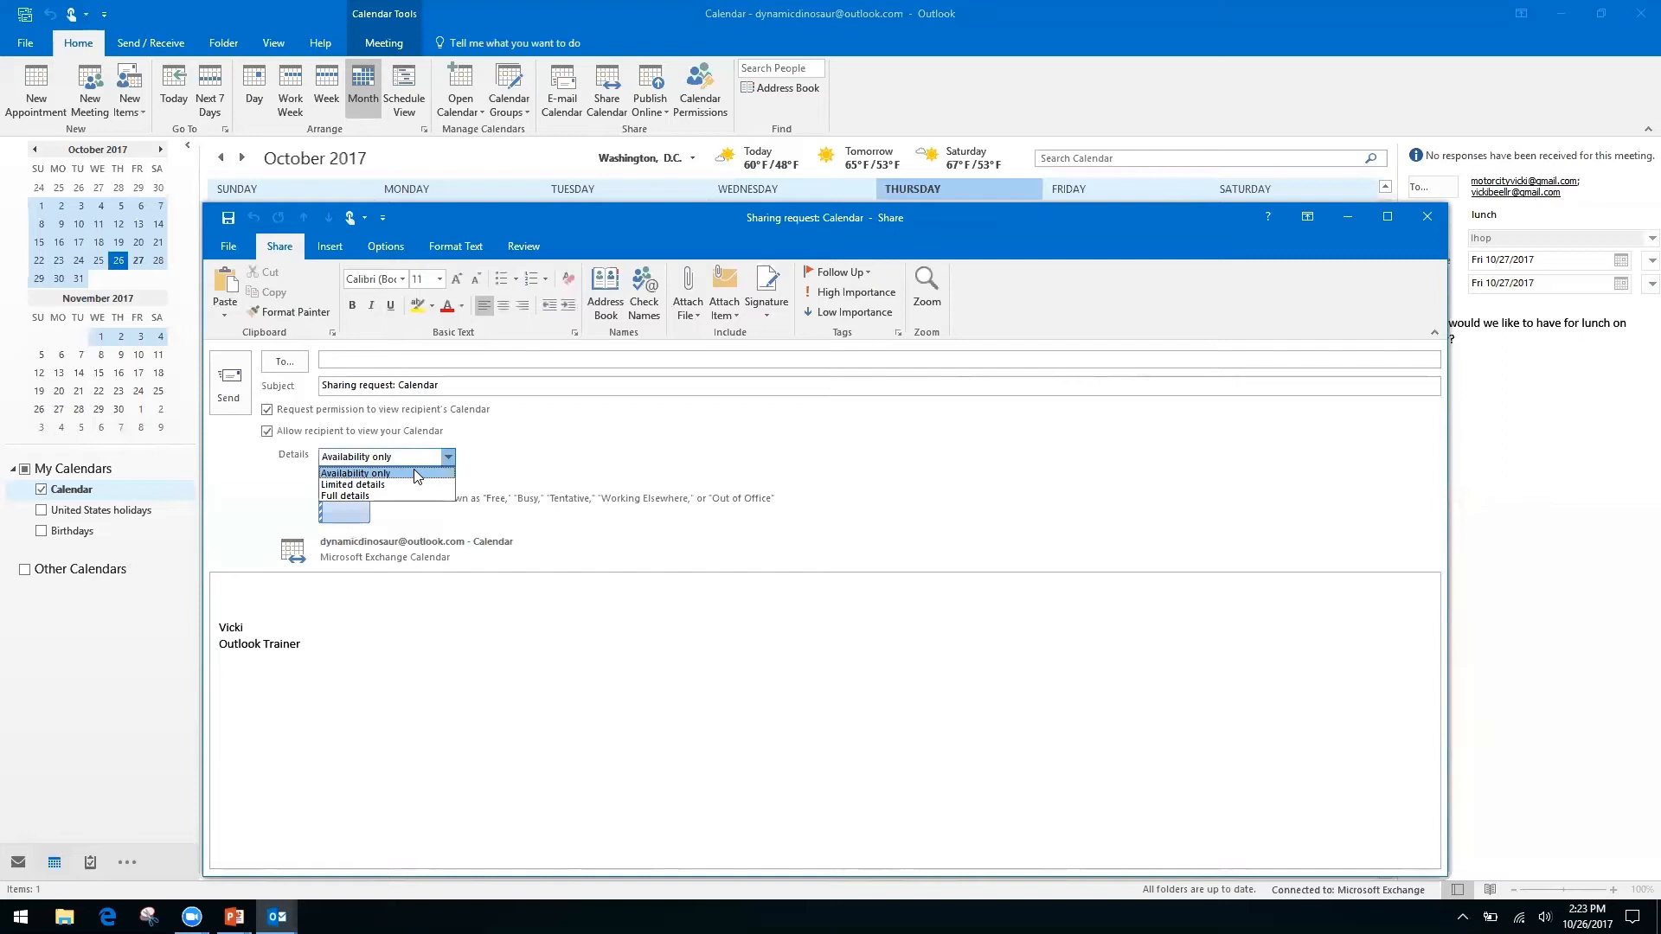
click(525, 443)
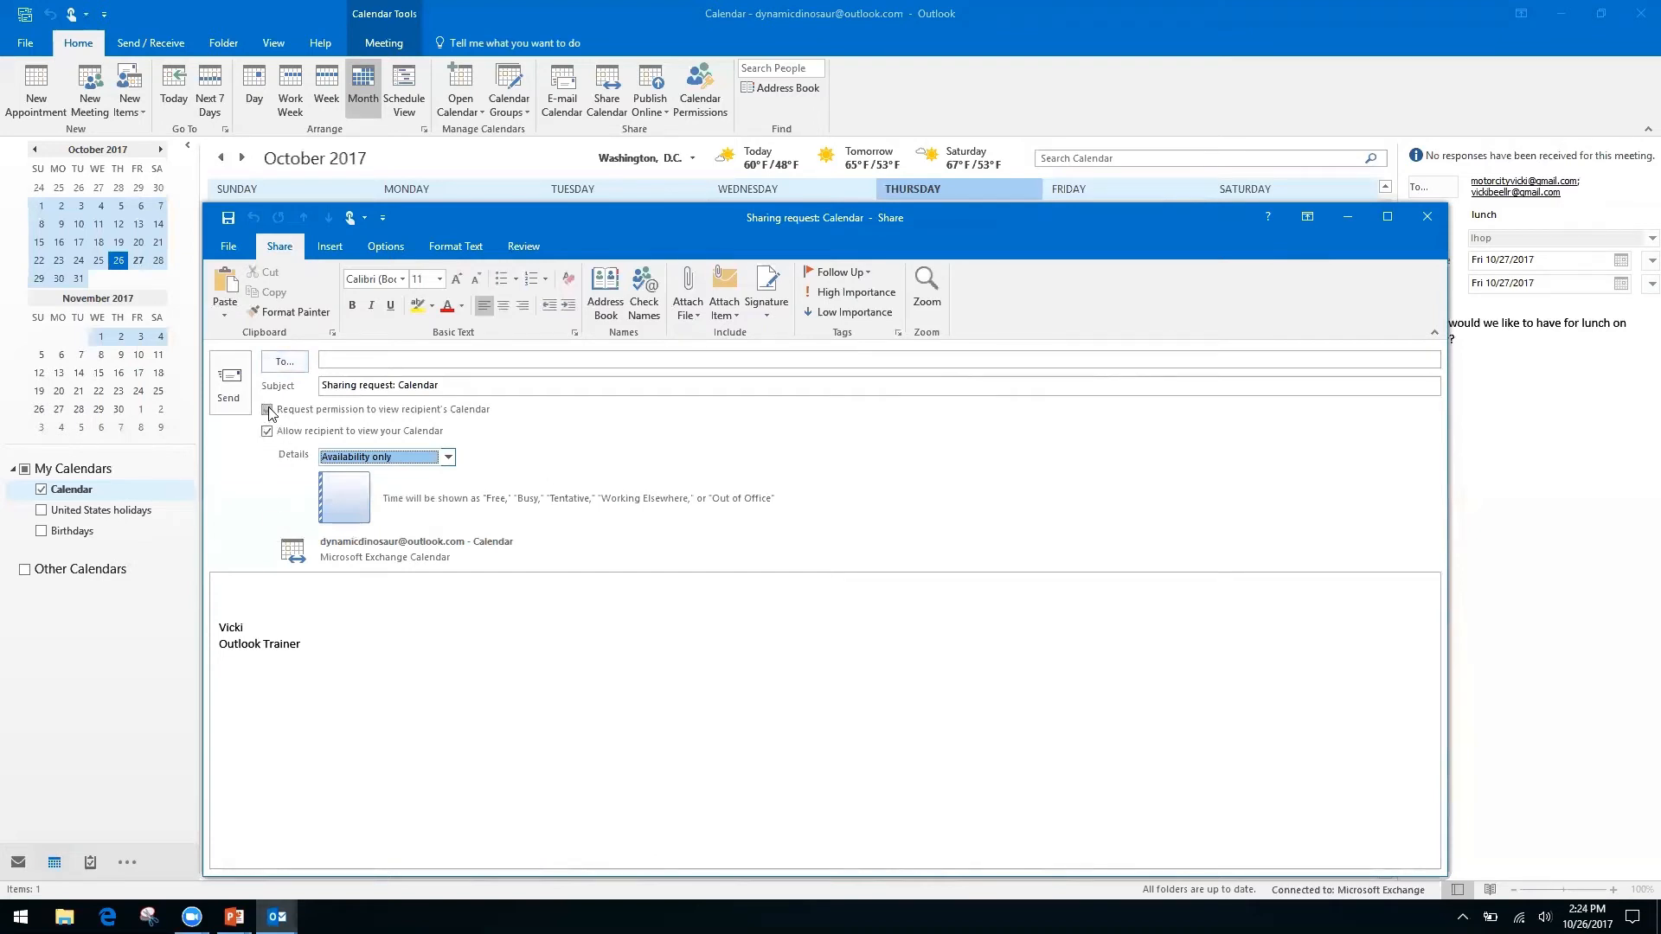
Discard the sharing invitation without saving and bring up Calendar Permissions.
click(1427, 217)
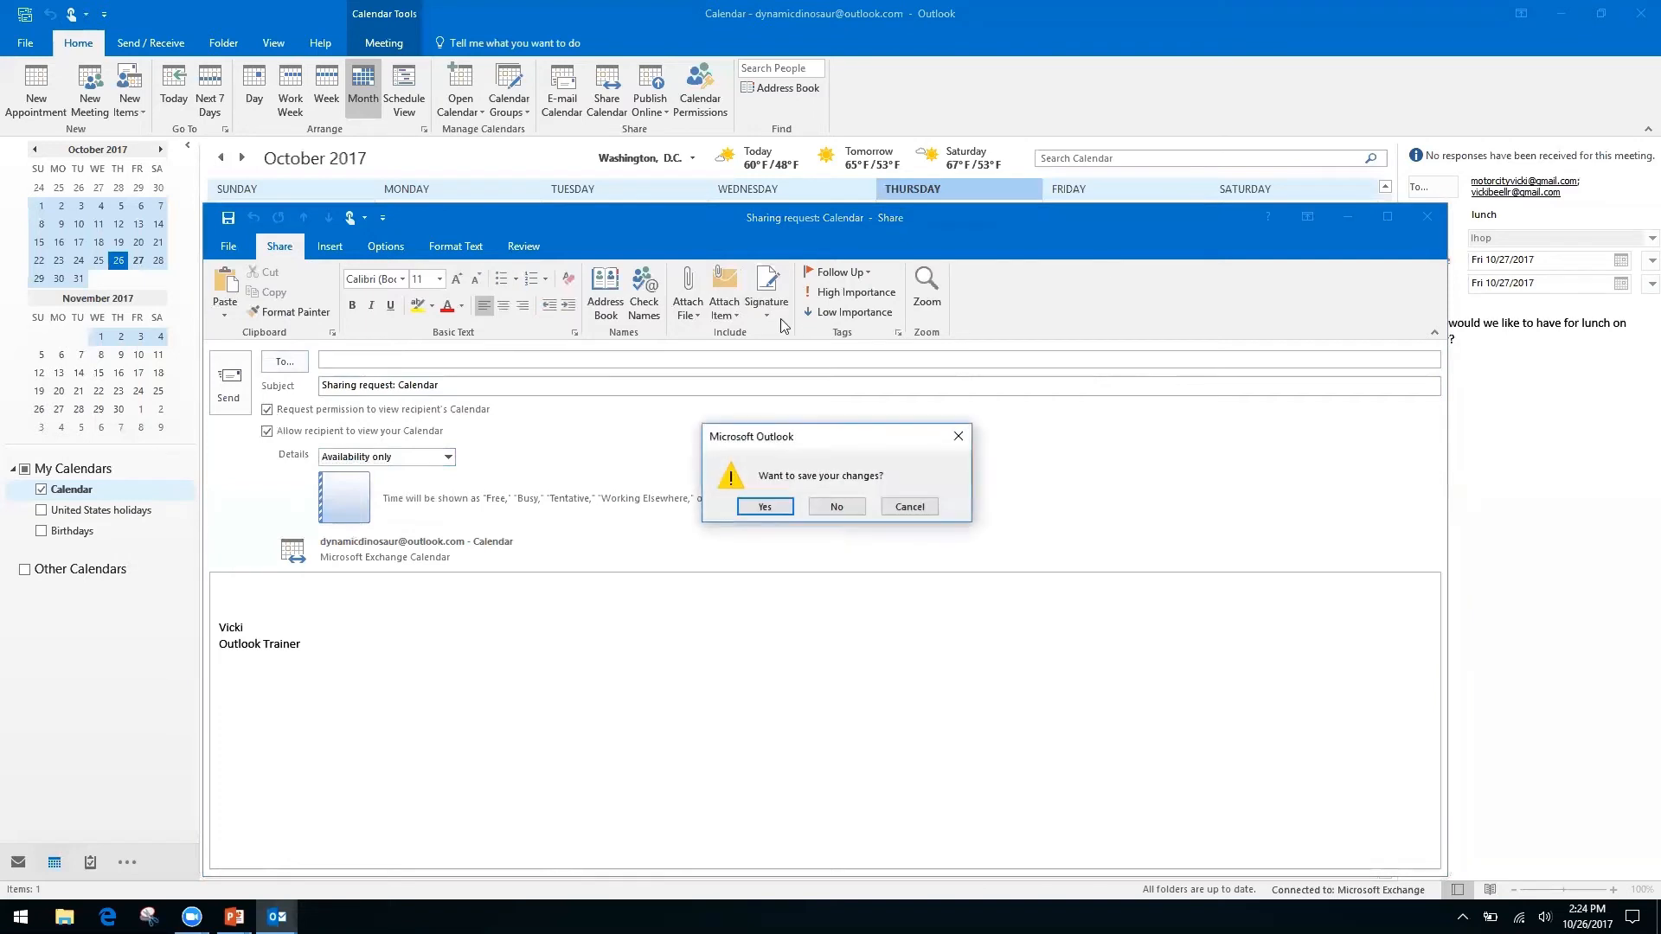
click(836, 507)
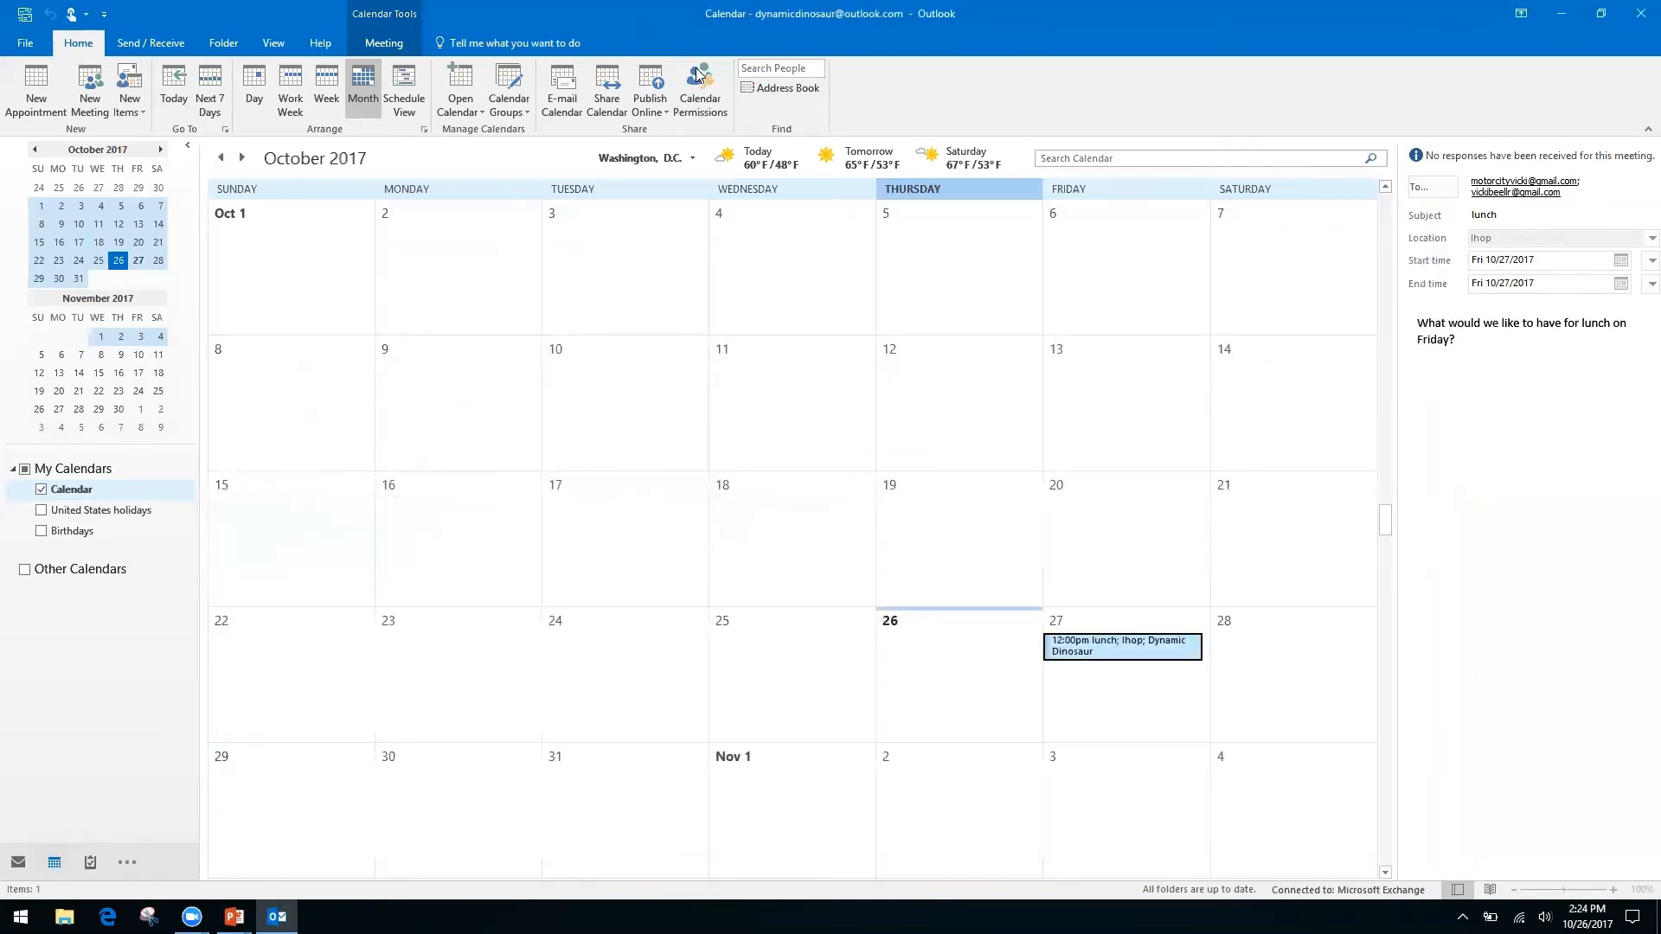
click(705, 79)
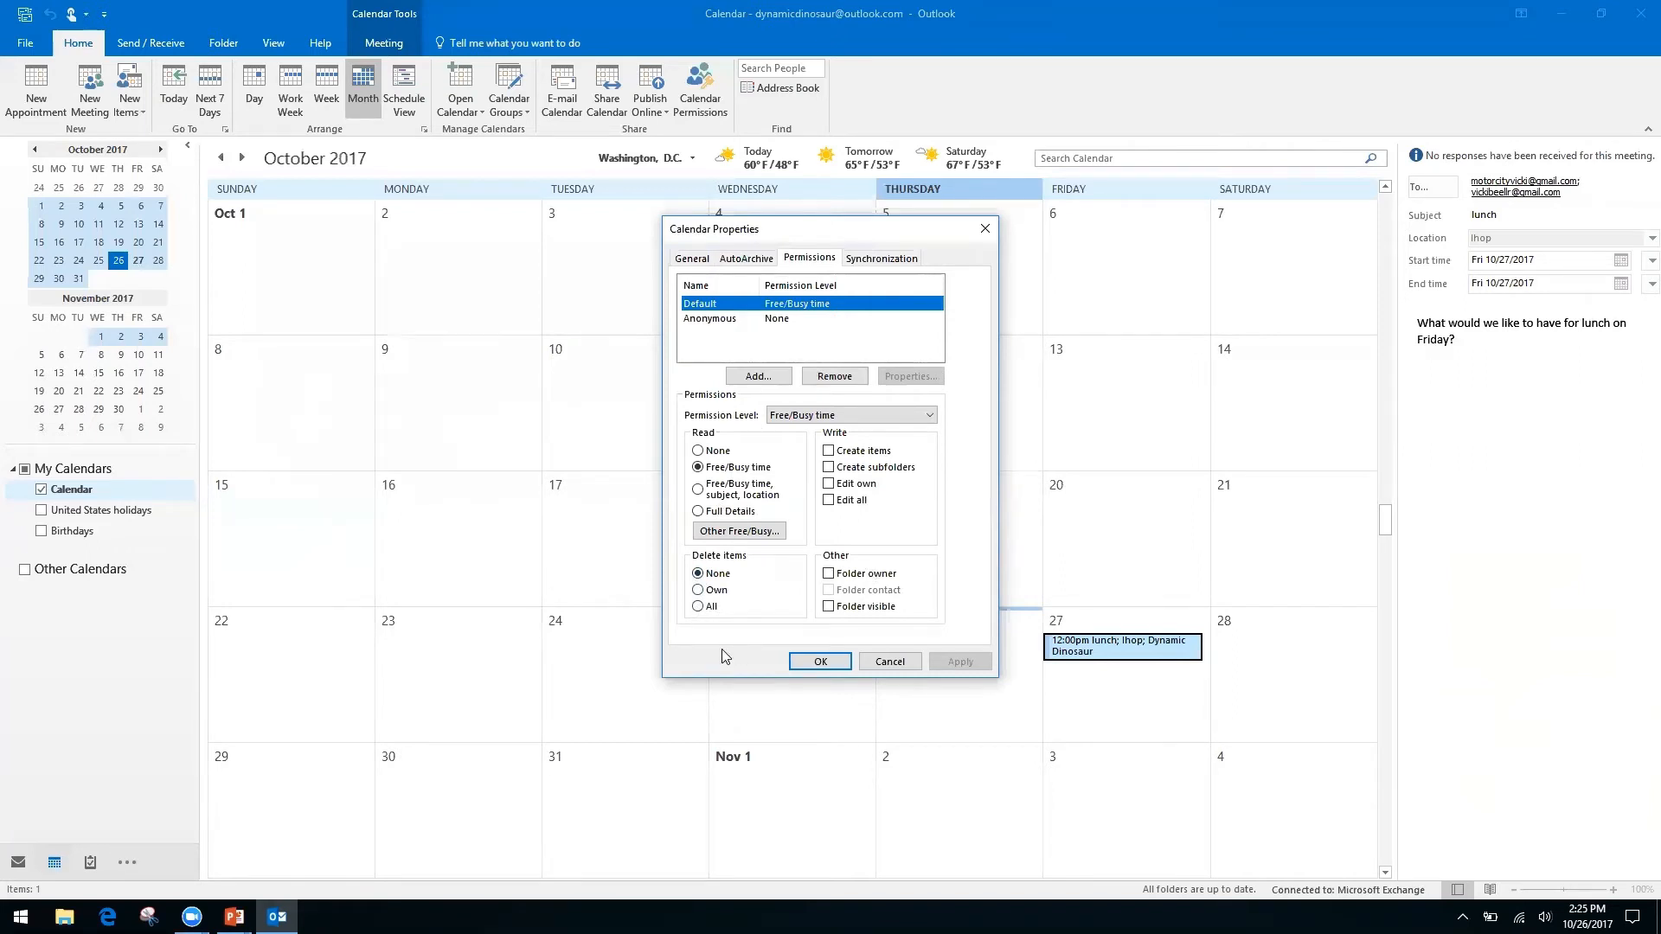
Close Calendar Properties unchanged, leaving Default at Free/Busy time.
click(985, 229)
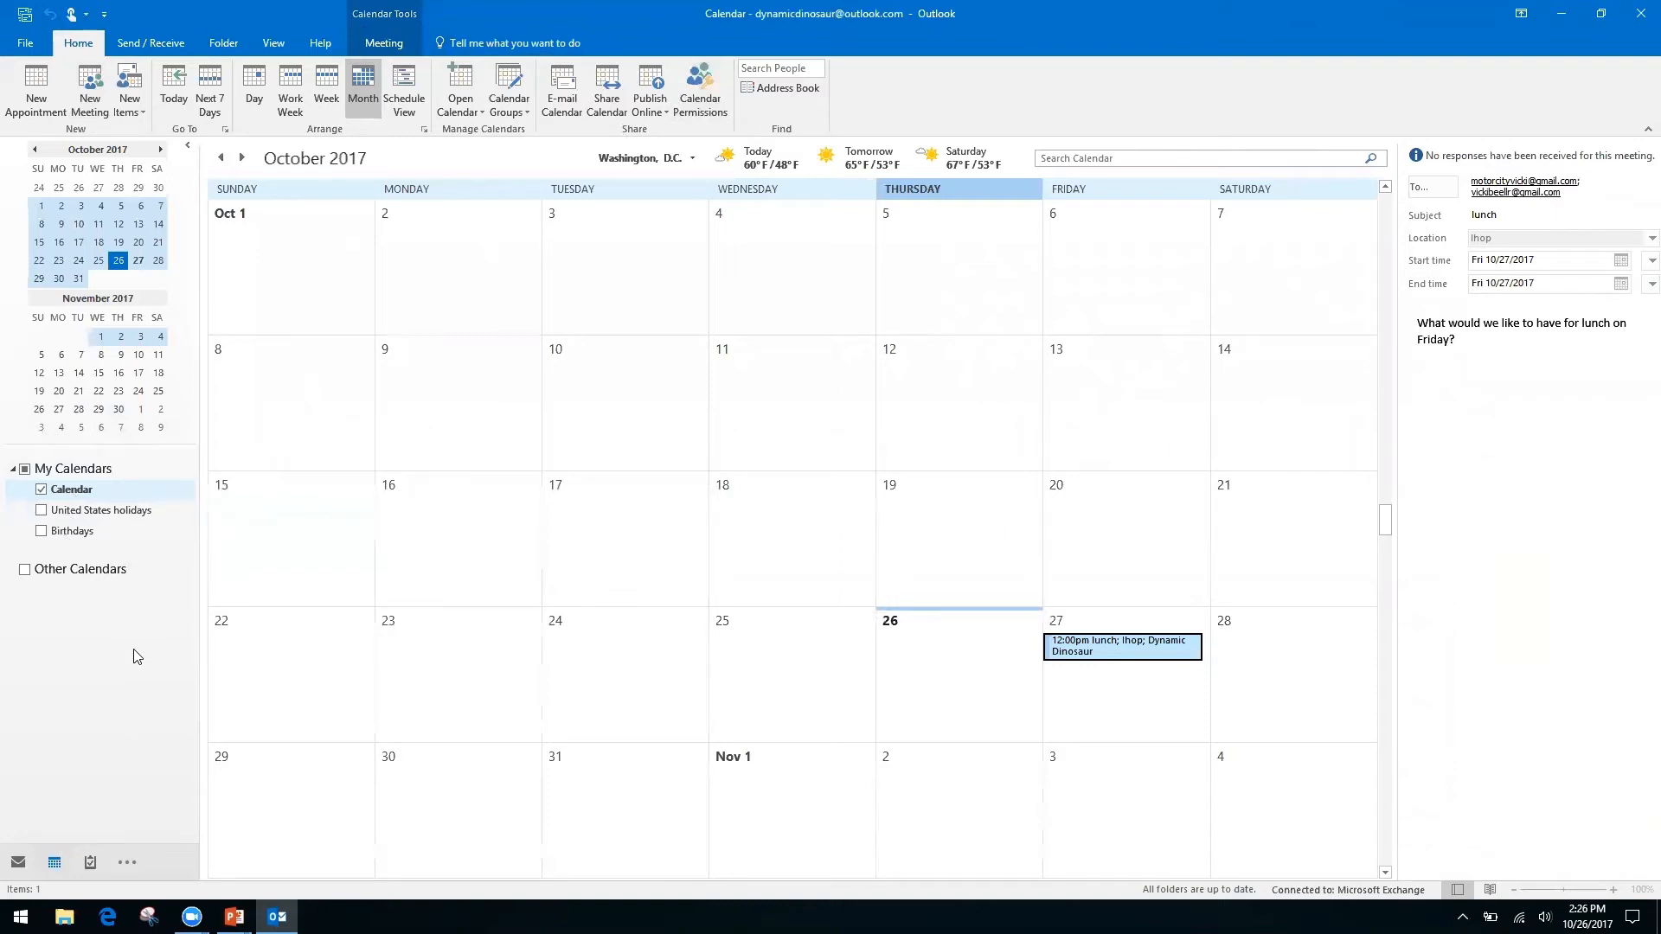
key(alt+Tab)
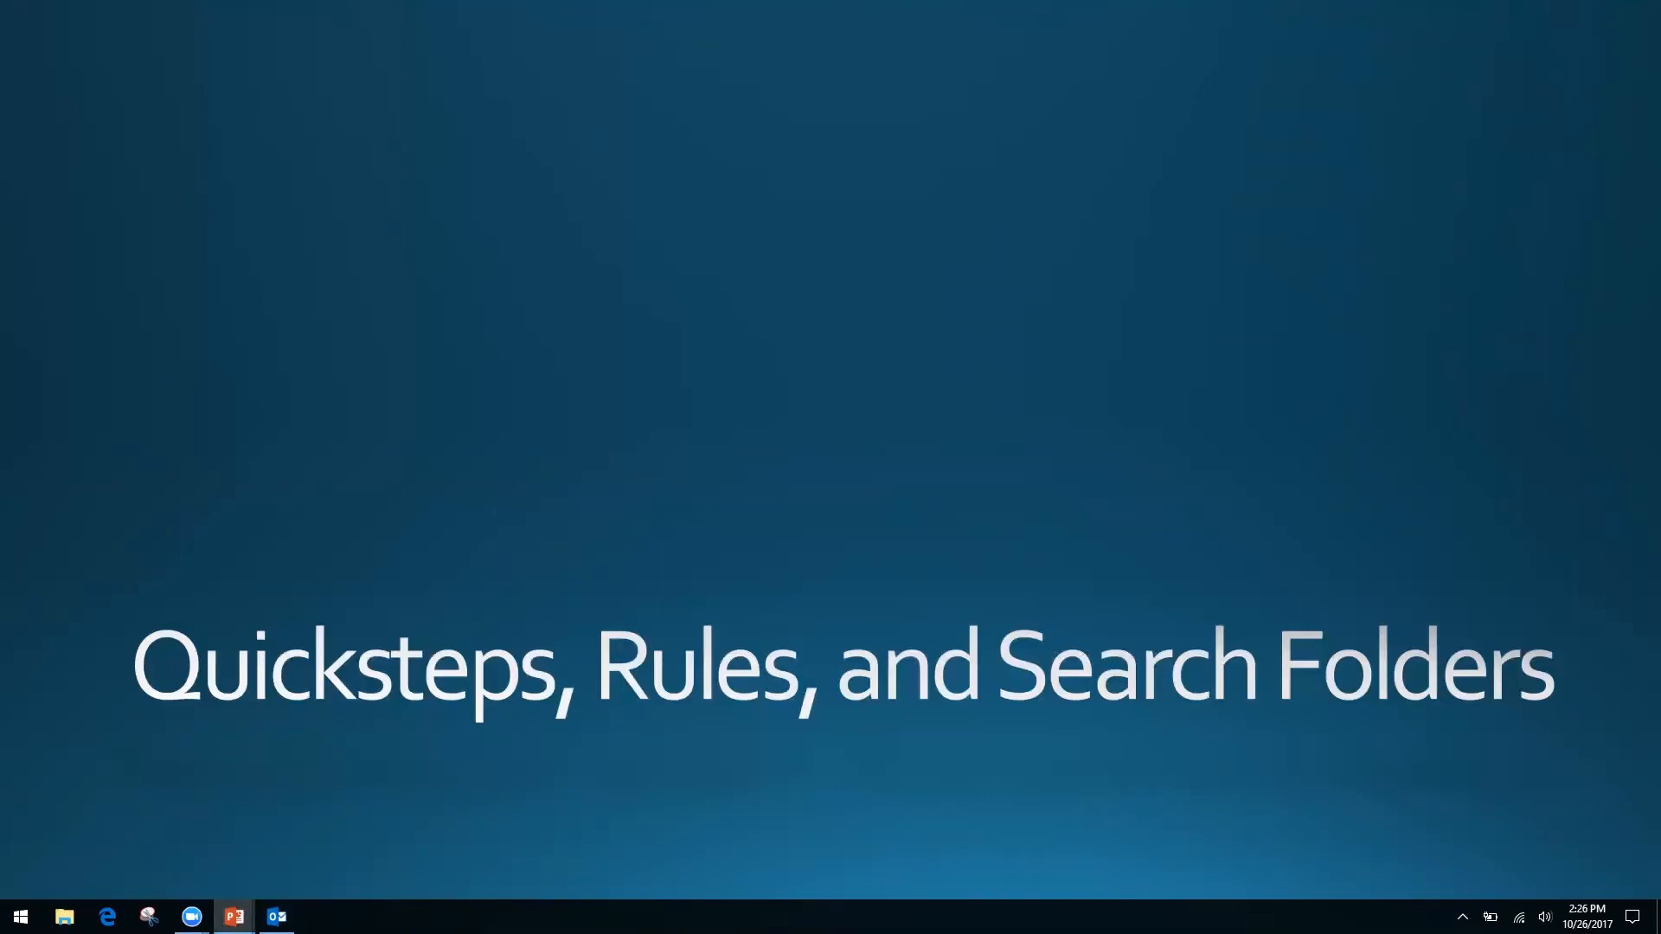
key(alt+Tab)
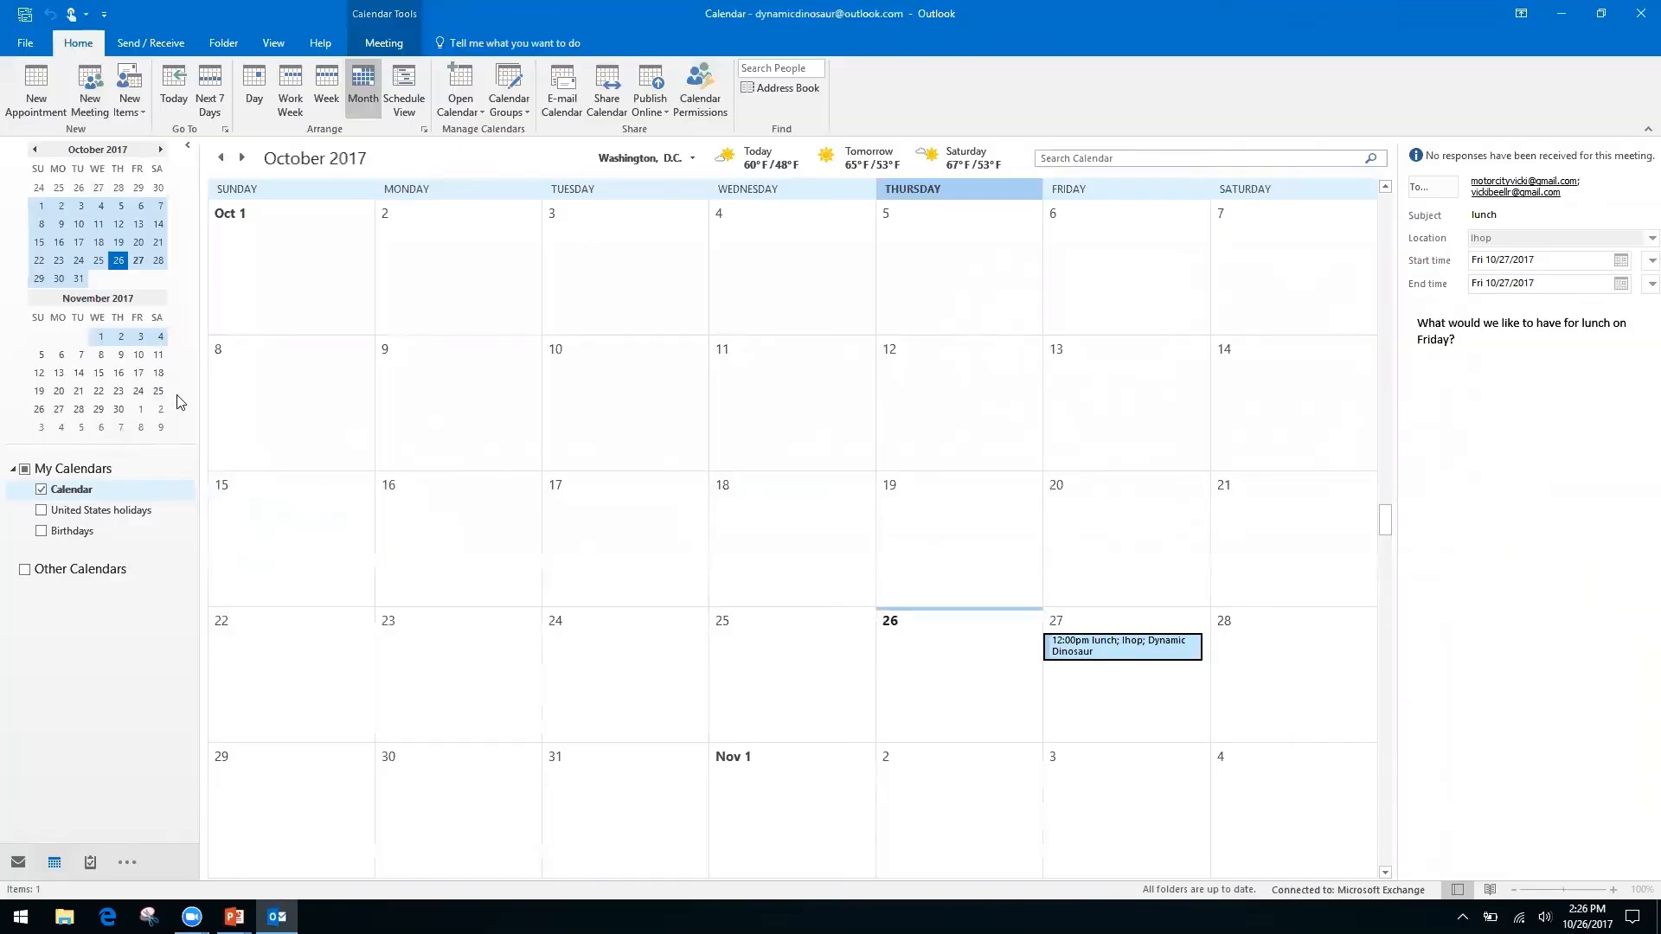
Switch from the calendar to the Inbox with Ctrl+1 to see the Friday Lunch conversation.
key(ctrl+1)
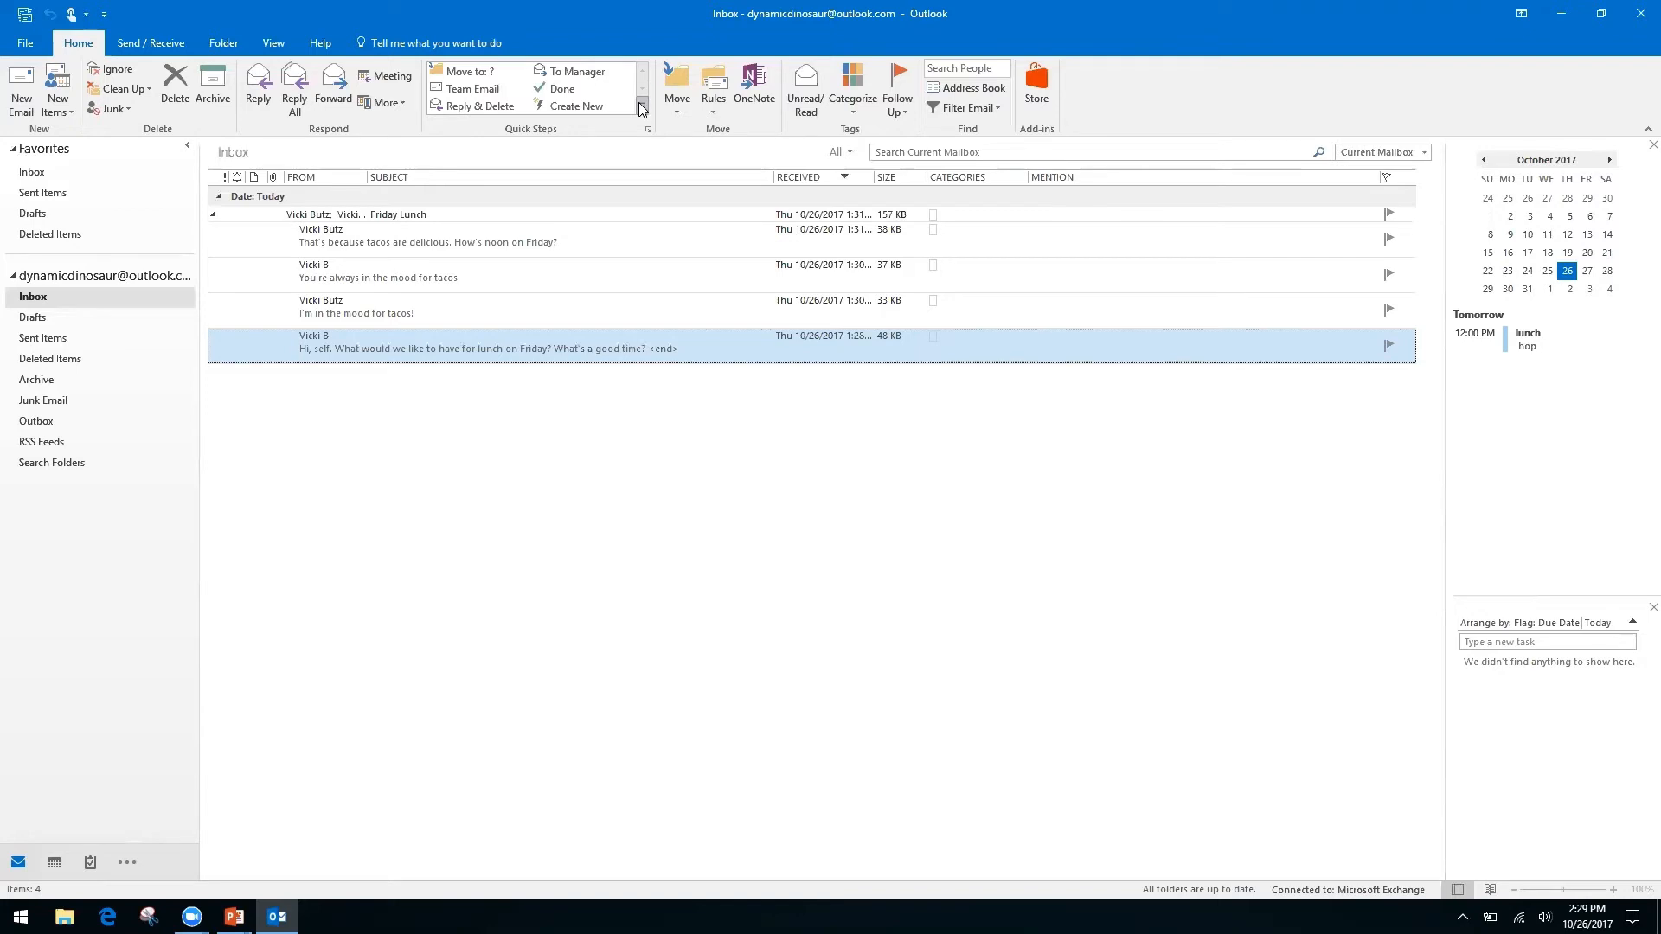
Expand the Quick Steps gallery and choose Custom from the New Quick Step choices.
click(644, 106)
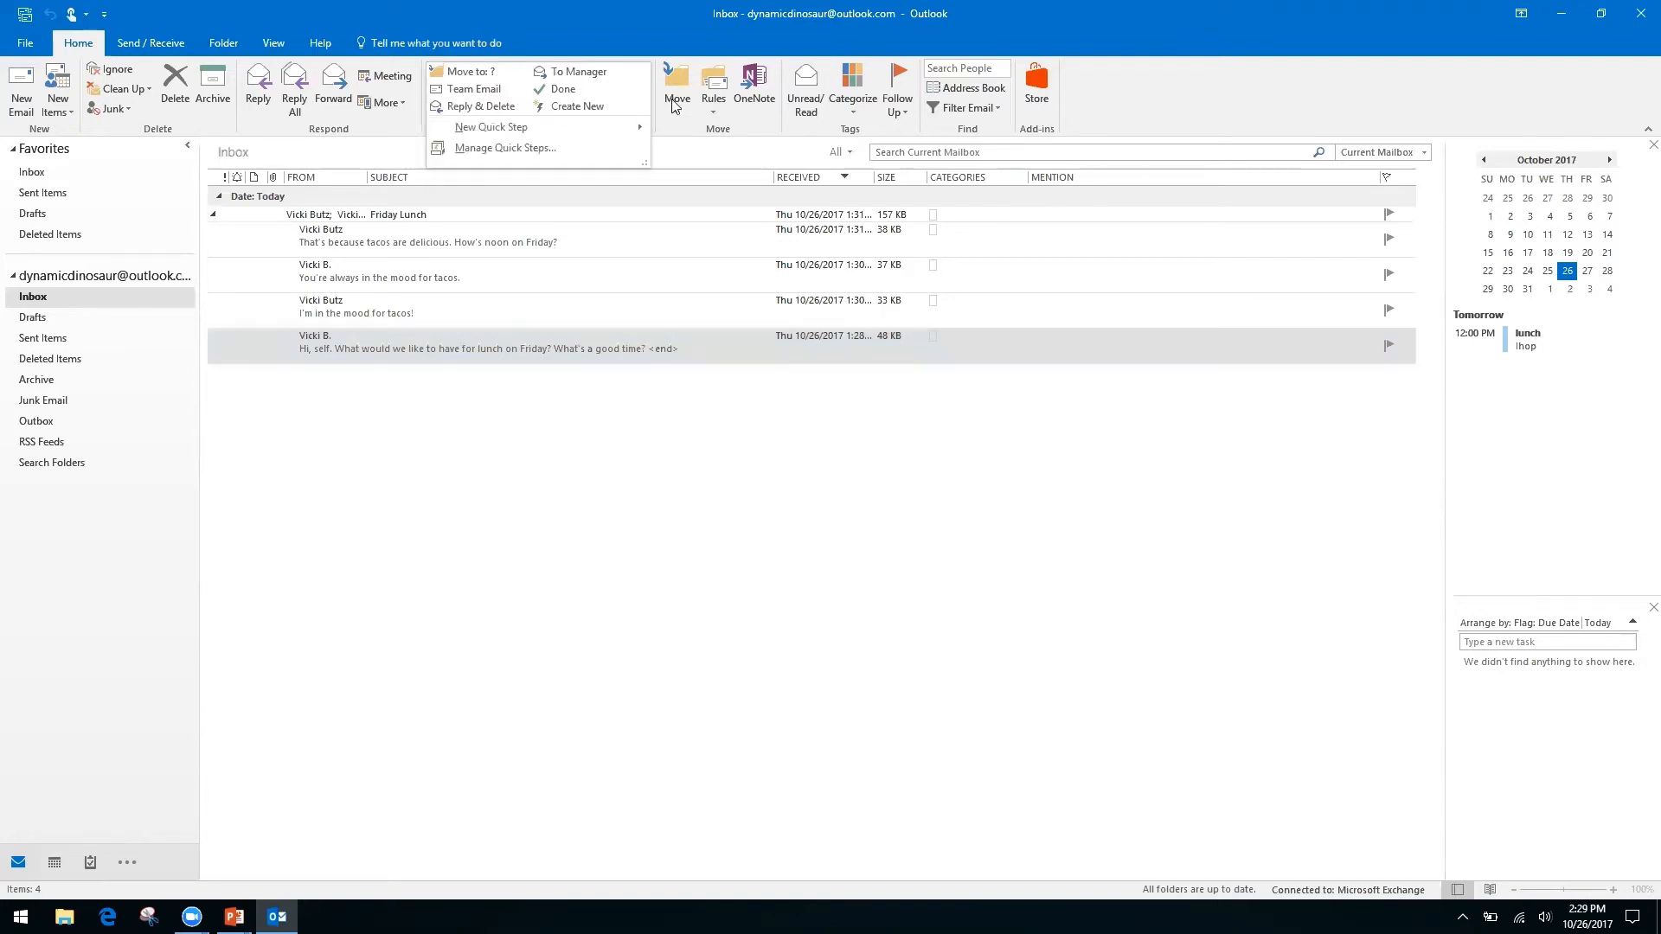
click(670, 107)
click(613, 29)
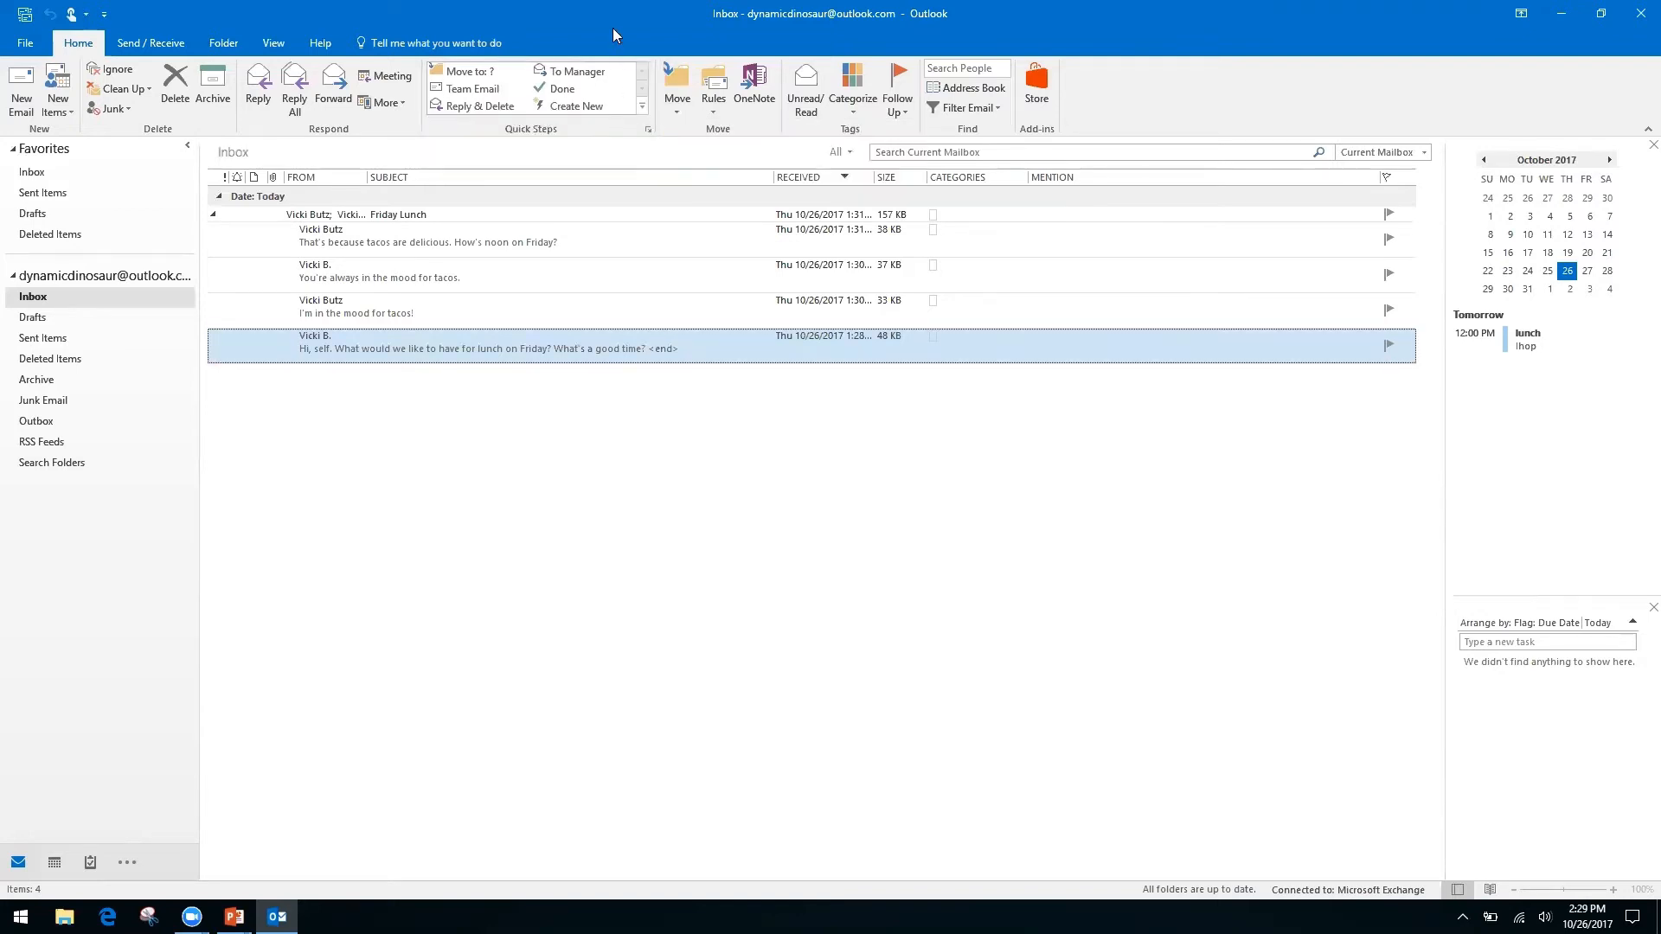
click(642, 107)
mouse_move(483, 129)
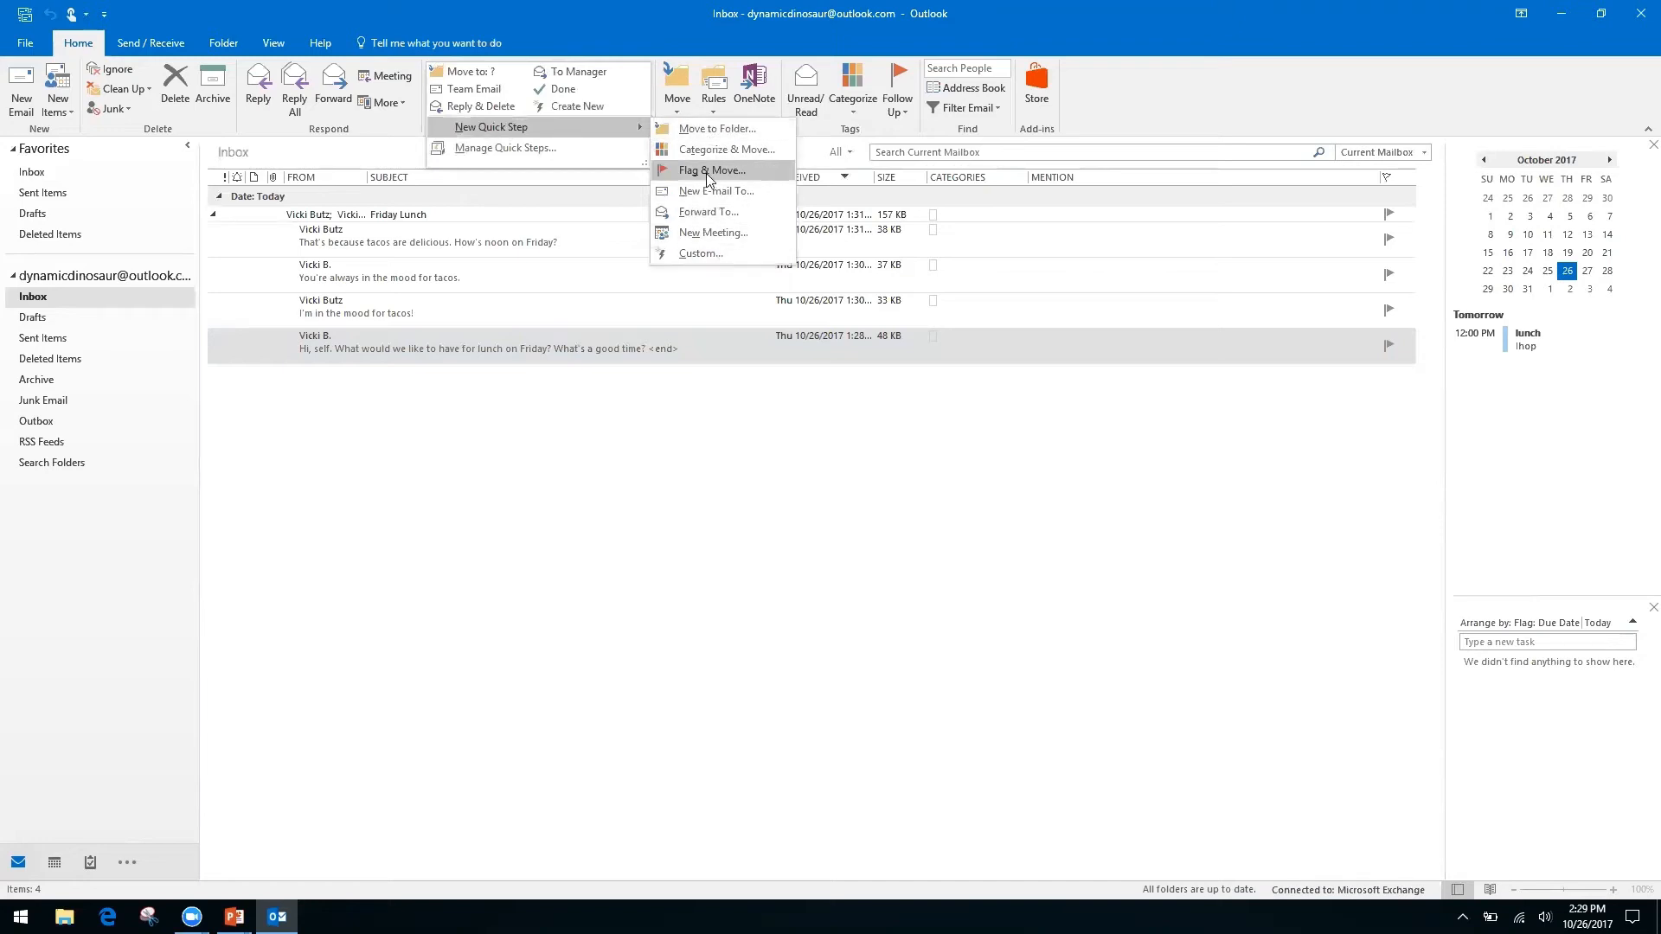
click(697, 252)
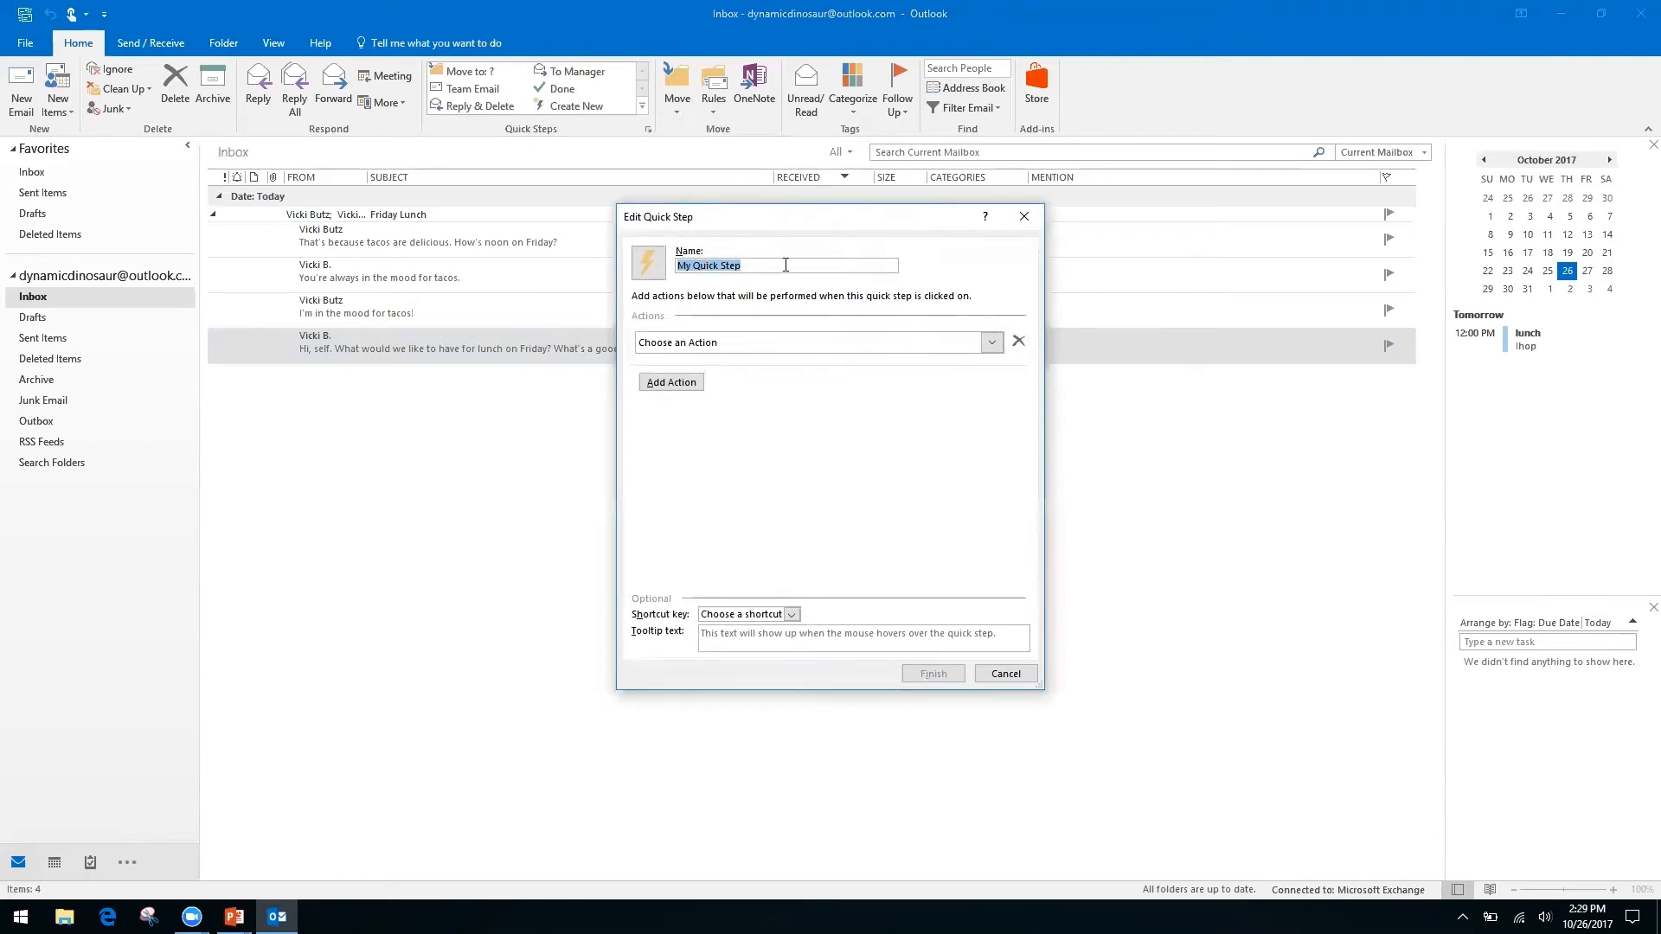
Name the quick step 'Request', give it a Reply action and show the Reply settings.
text(Request)
click(992, 345)
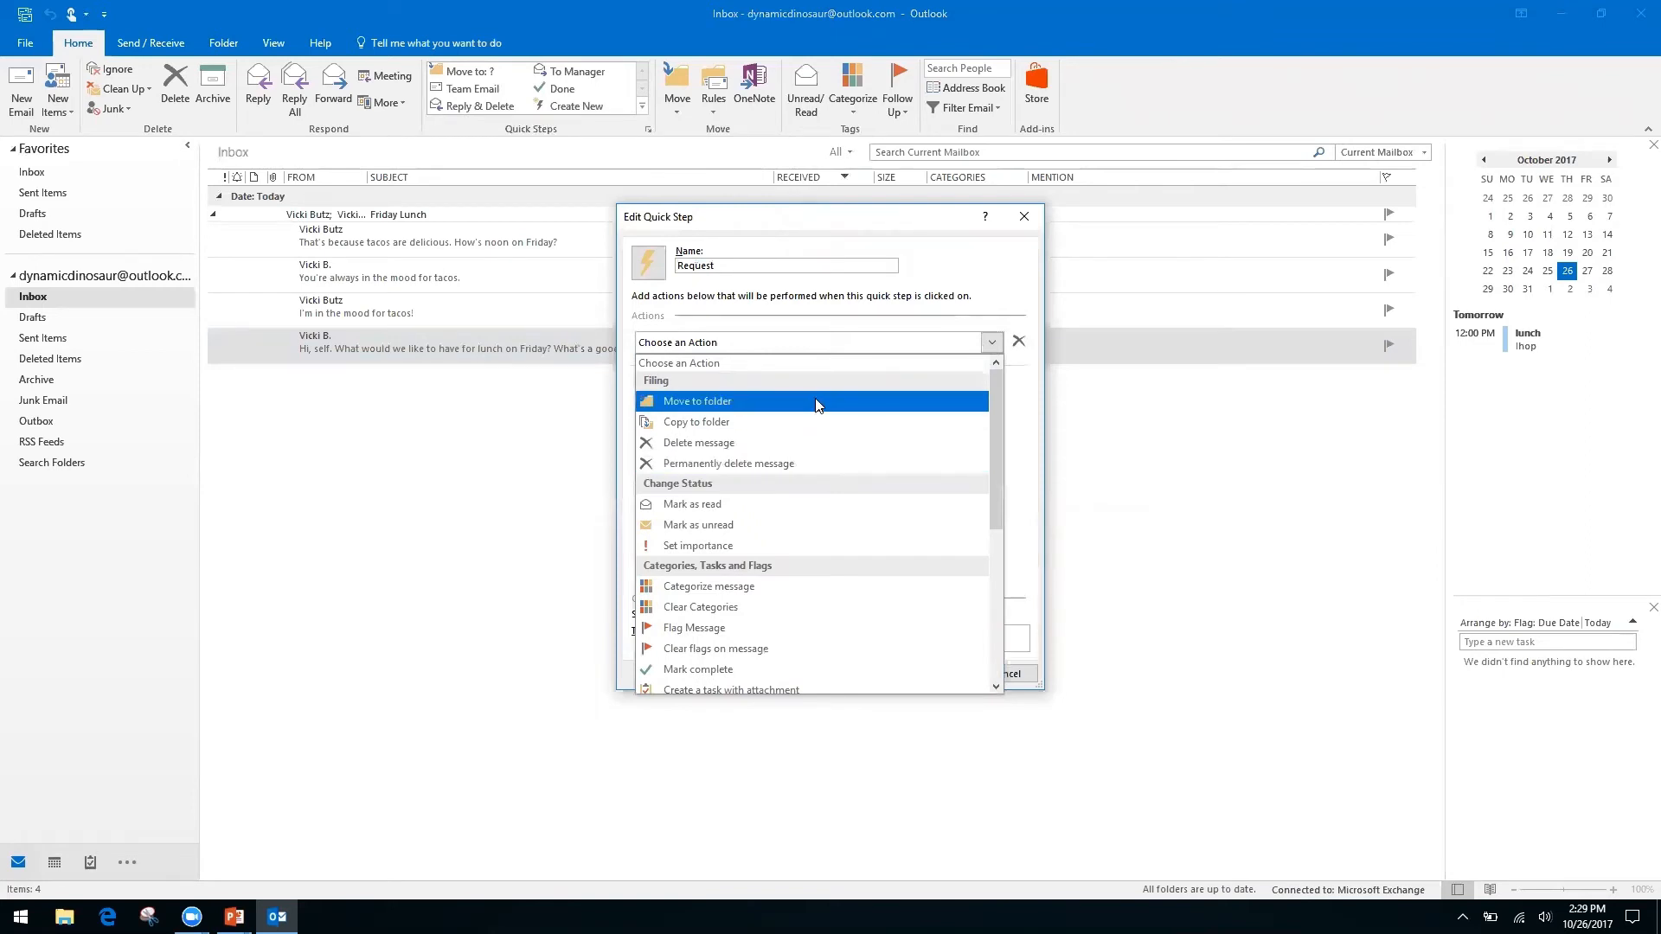
drag(993, 424, 992, 579)
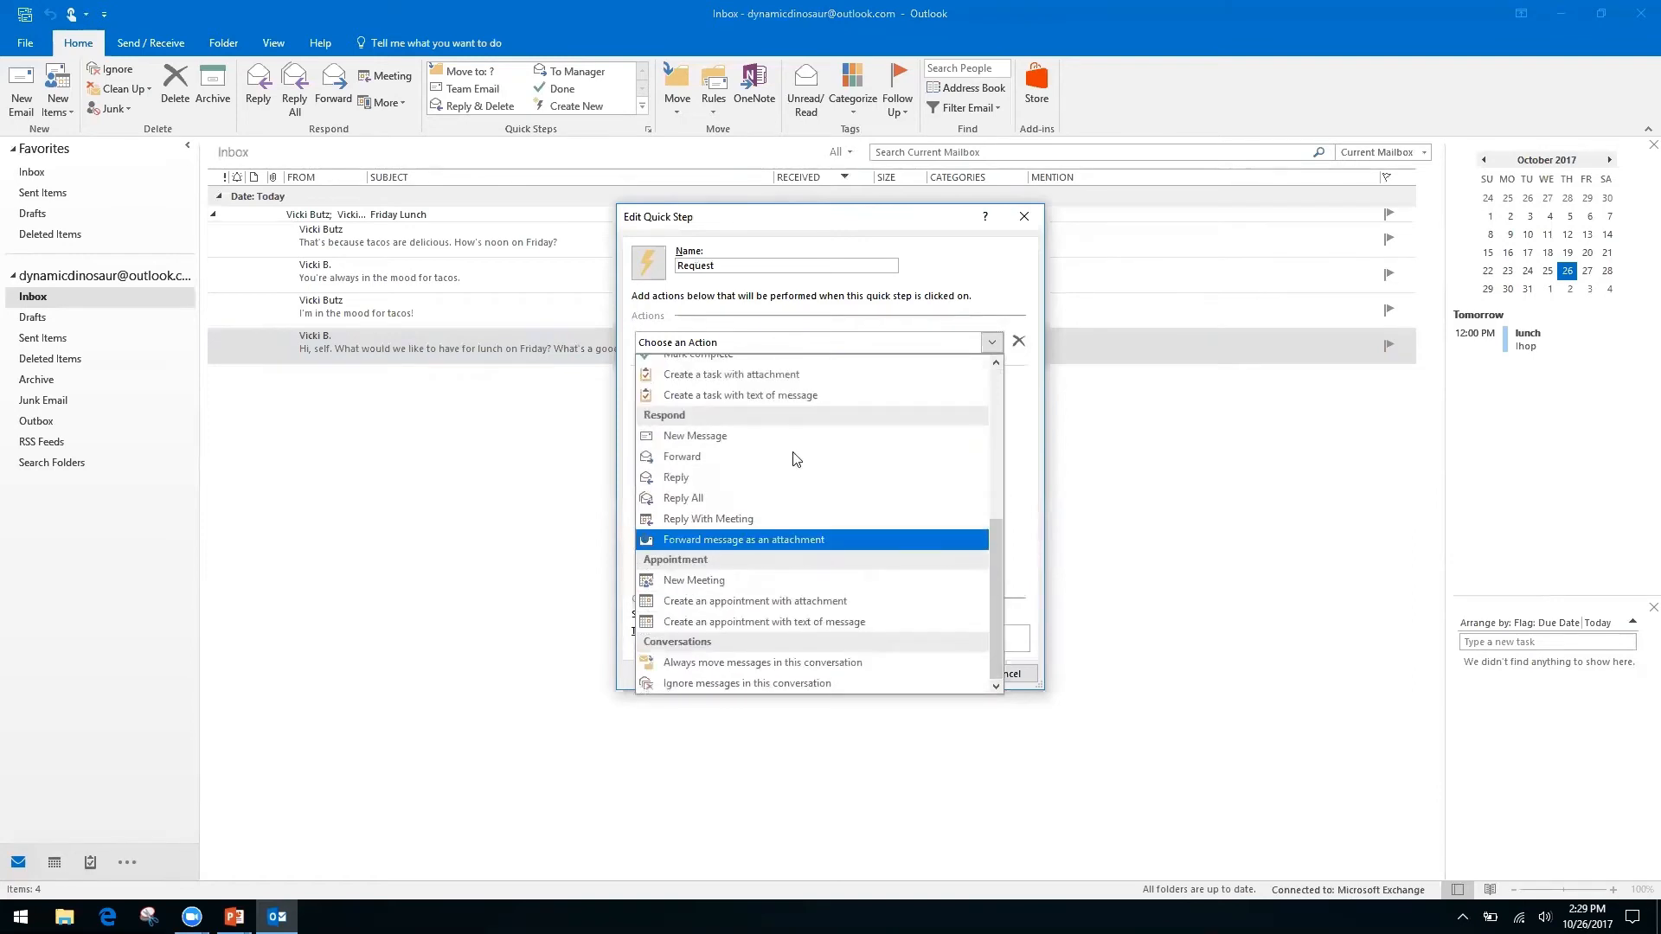
click(680, 484)
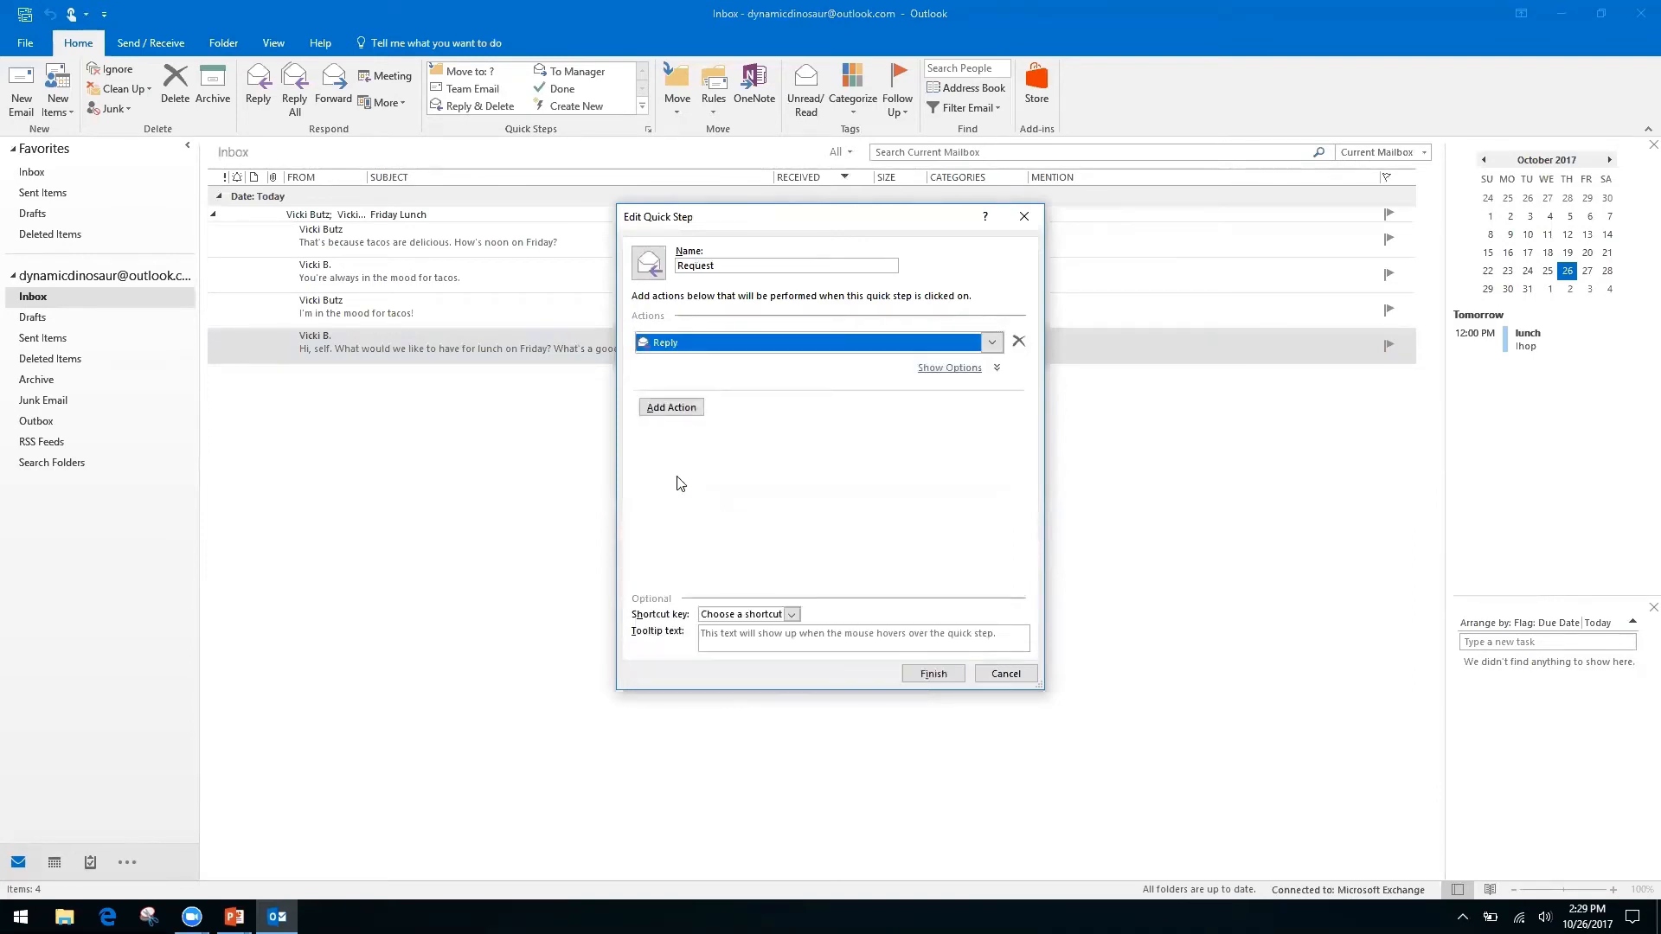
click(673, 414)
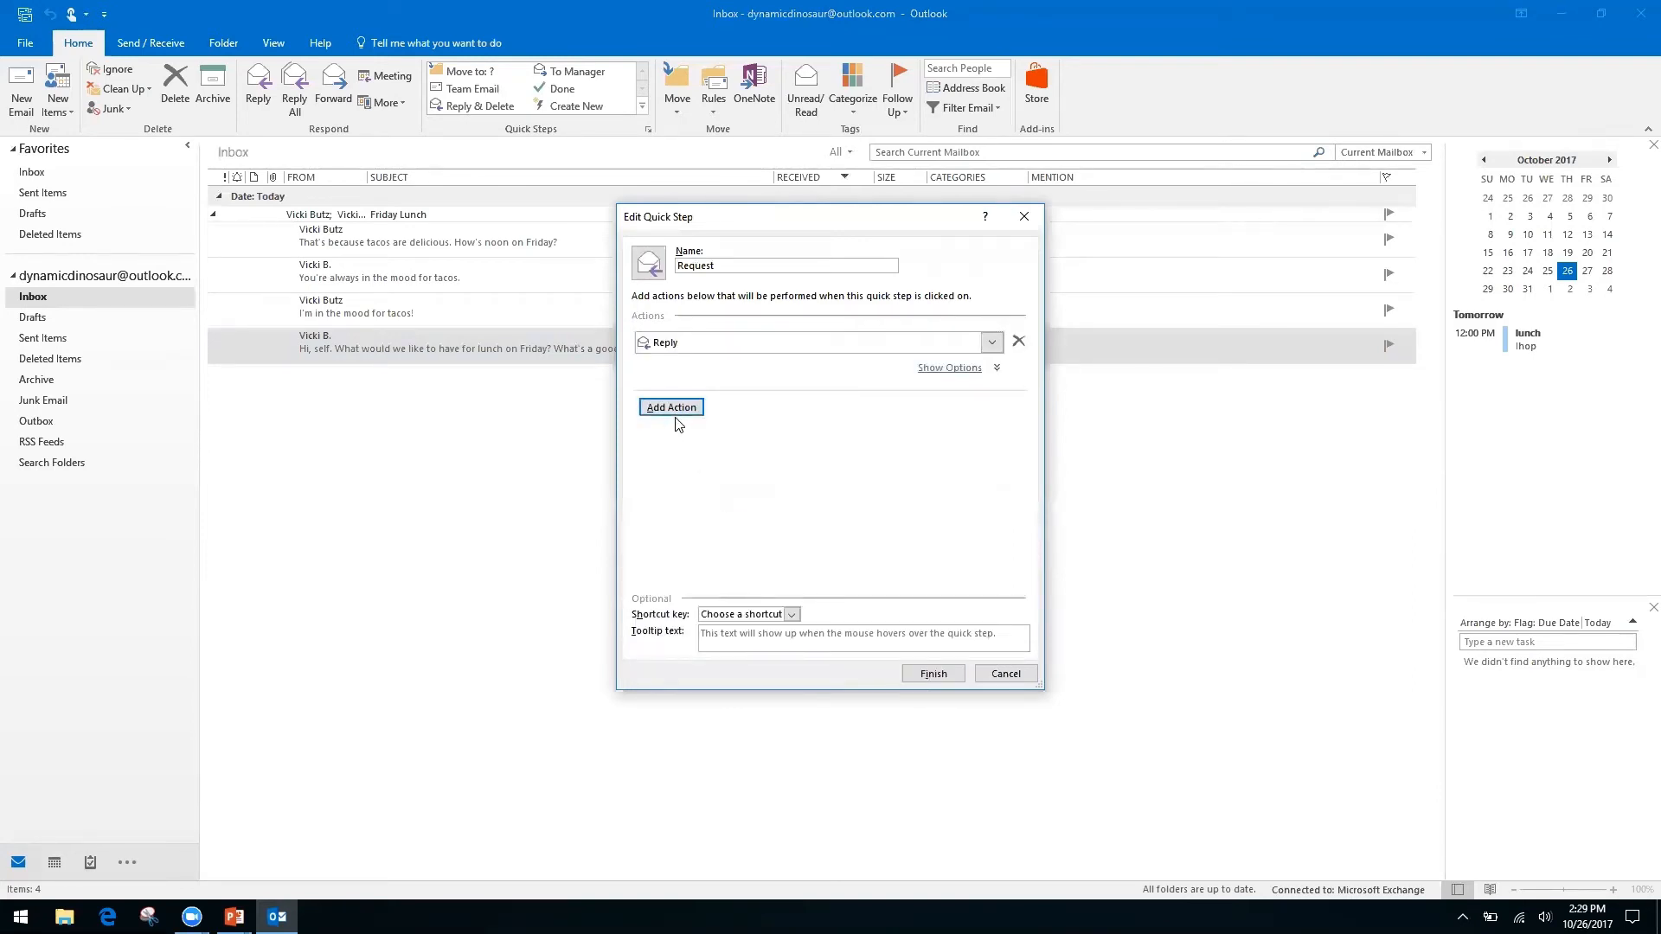
click(955, 370)
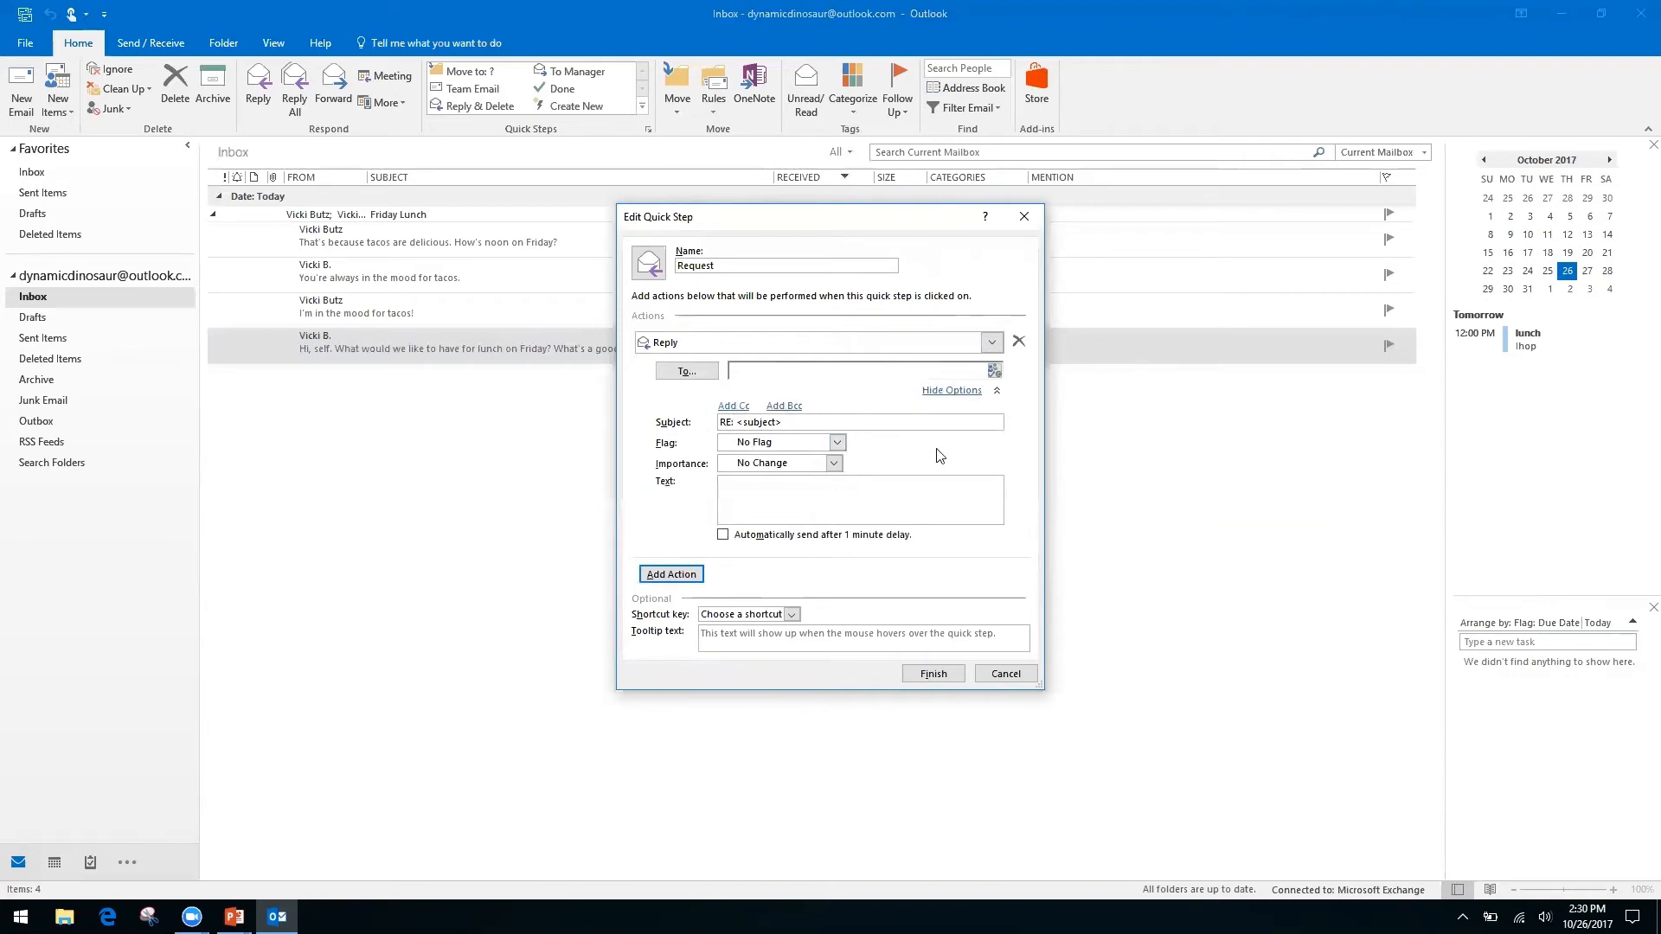
Write the reply text thanking the sender and saying the request is being processed.
right_click(866, 484)
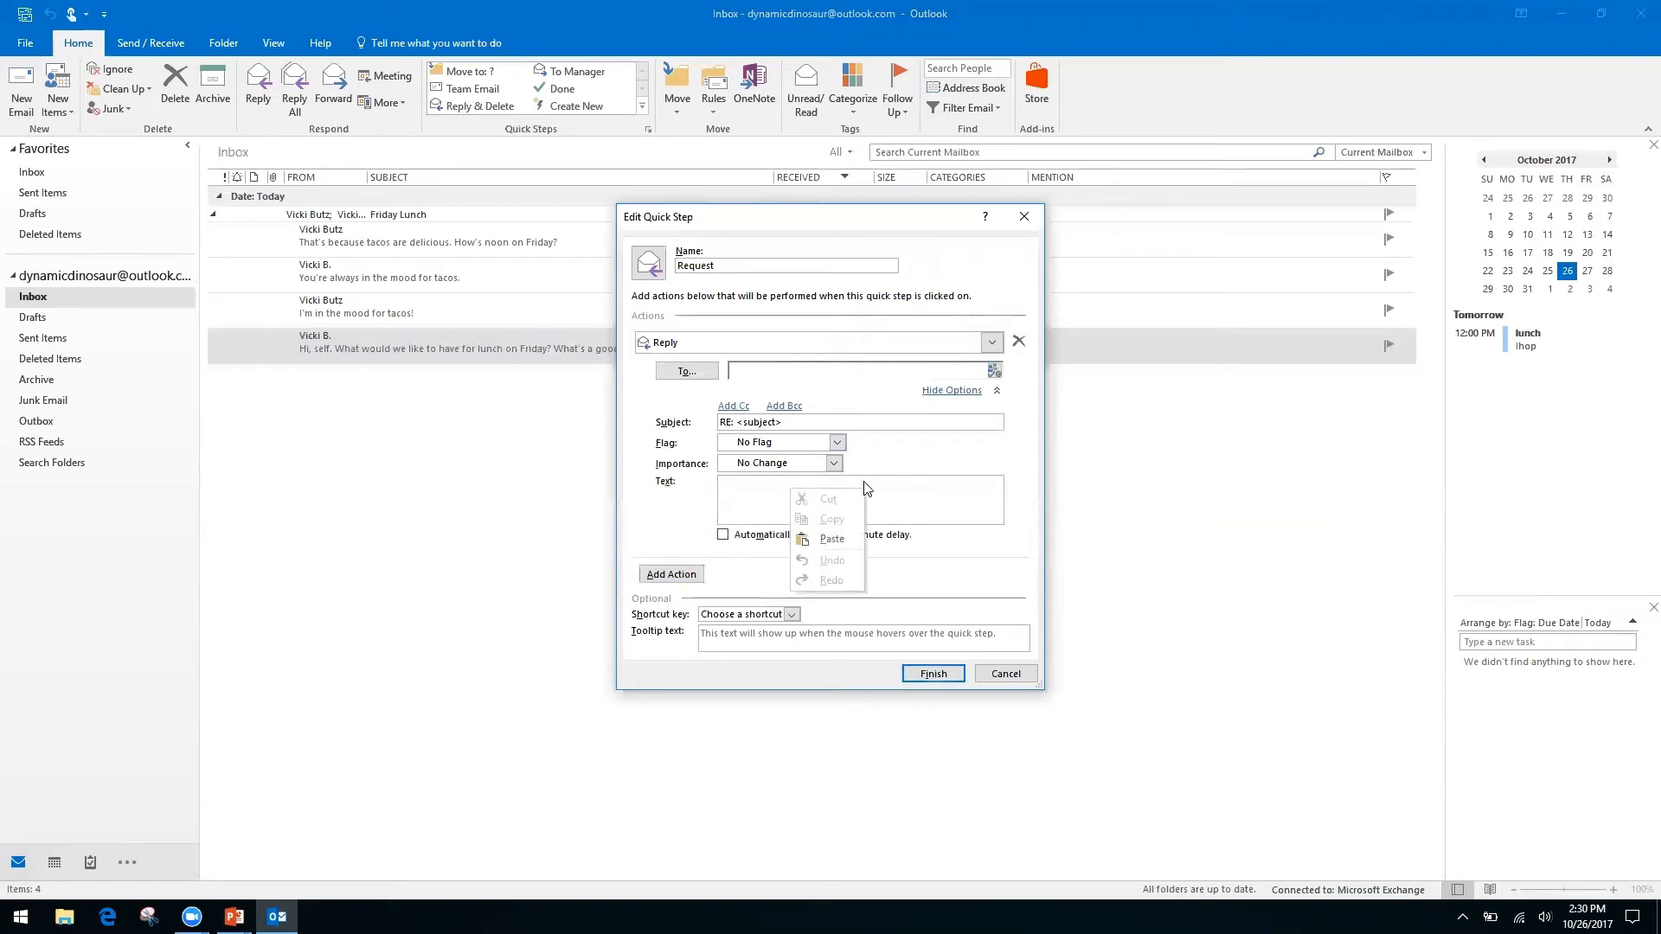
right_click(739, 493)
click(760, 481)
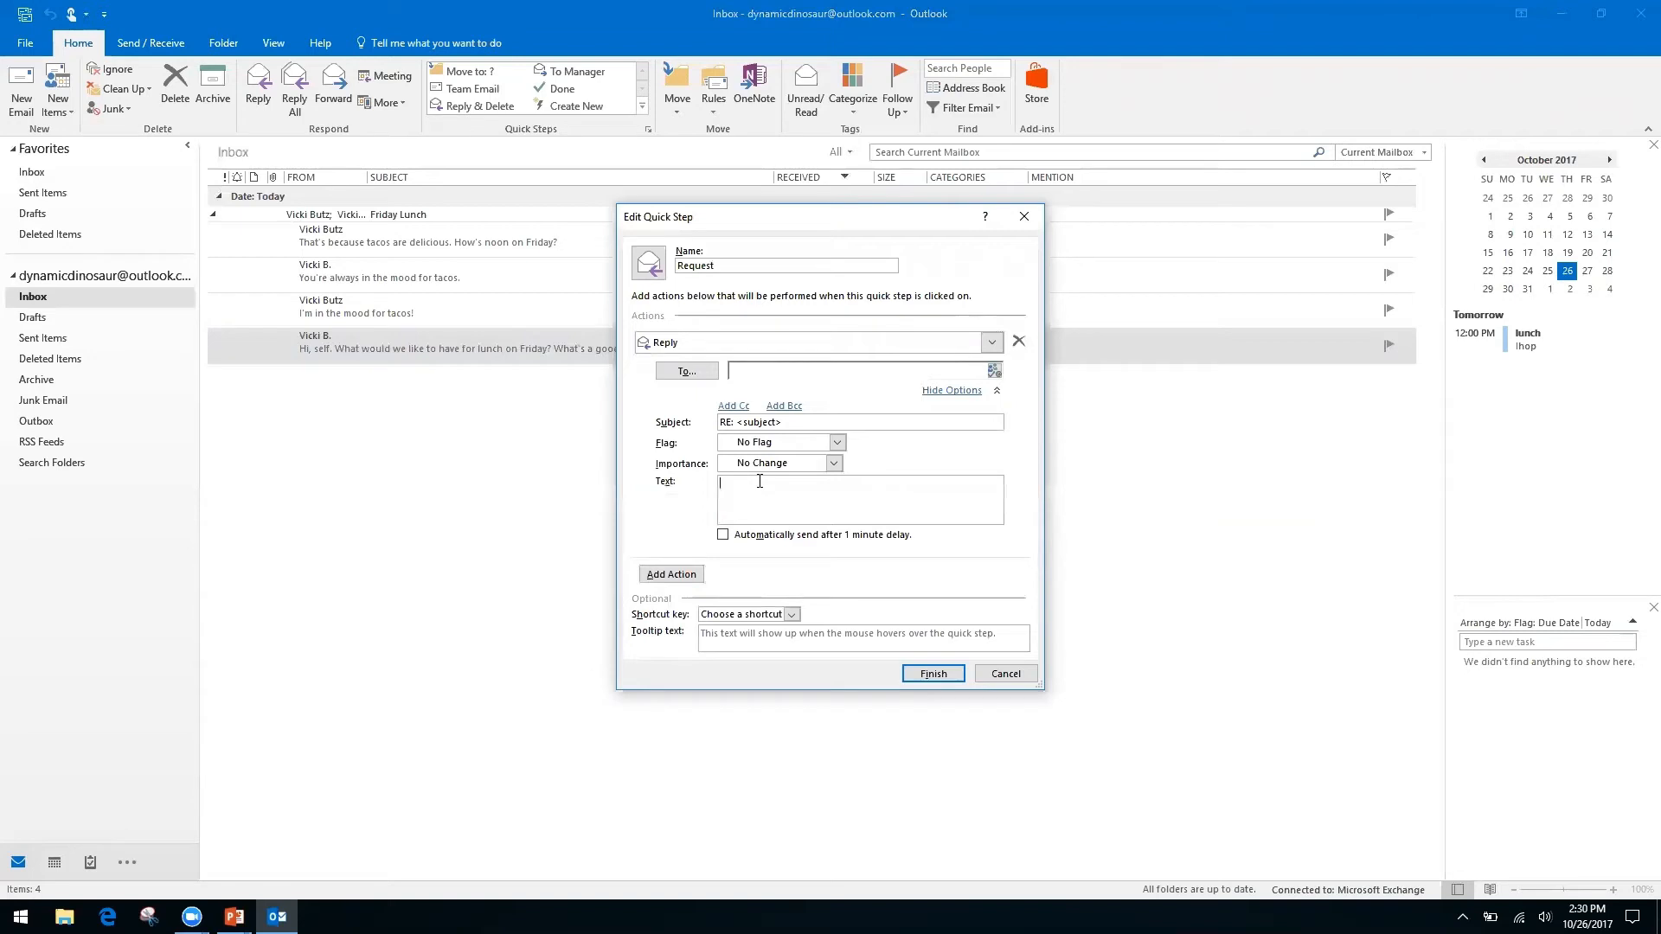
text(Hello, thank you for your request. We have receive it, and it is be)
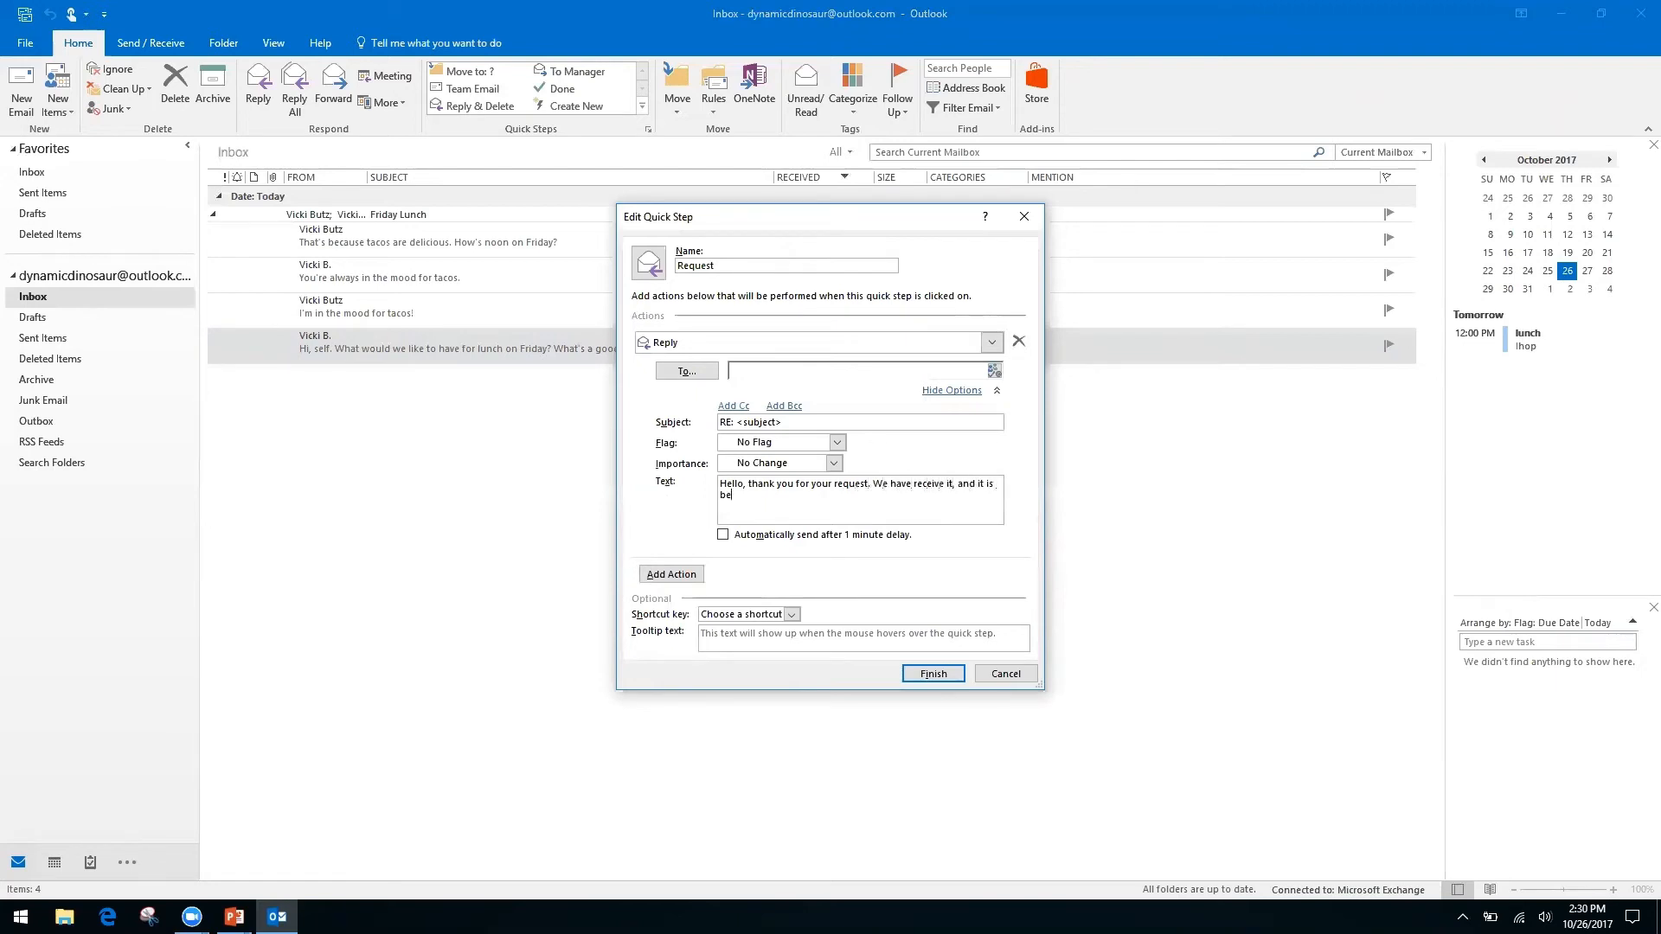
text(ing processed by our team.)
Add an empty Cc line to the Reply action and check its context menu.
click(734, 407)
click(778, 410)
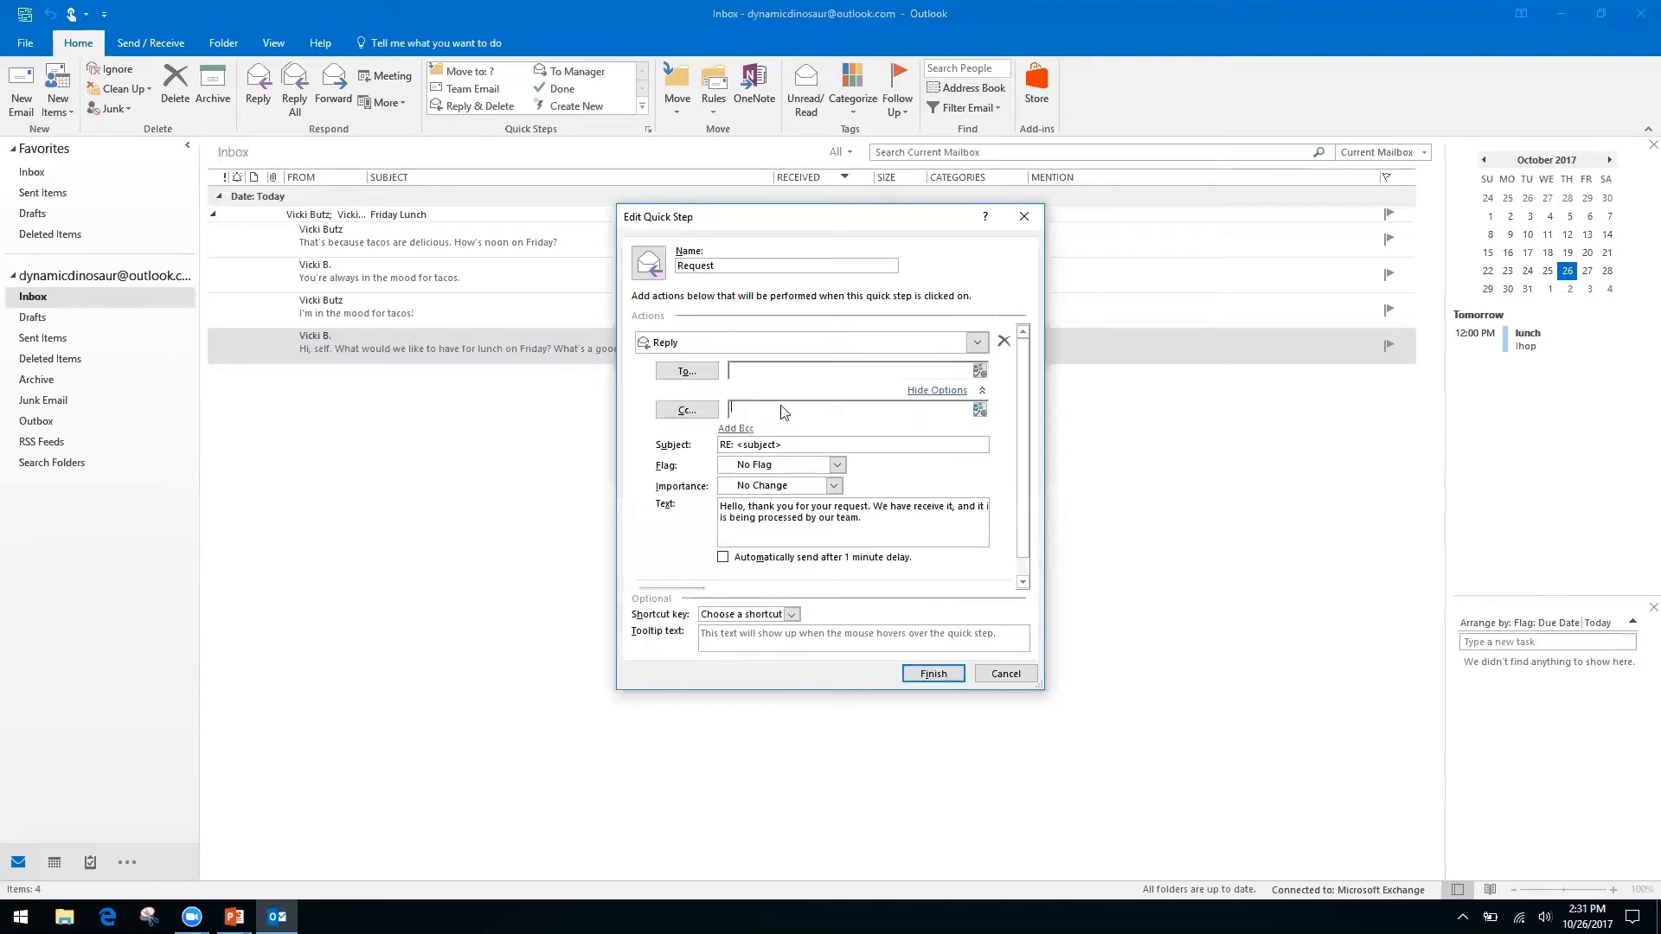
right_click(763, 410)
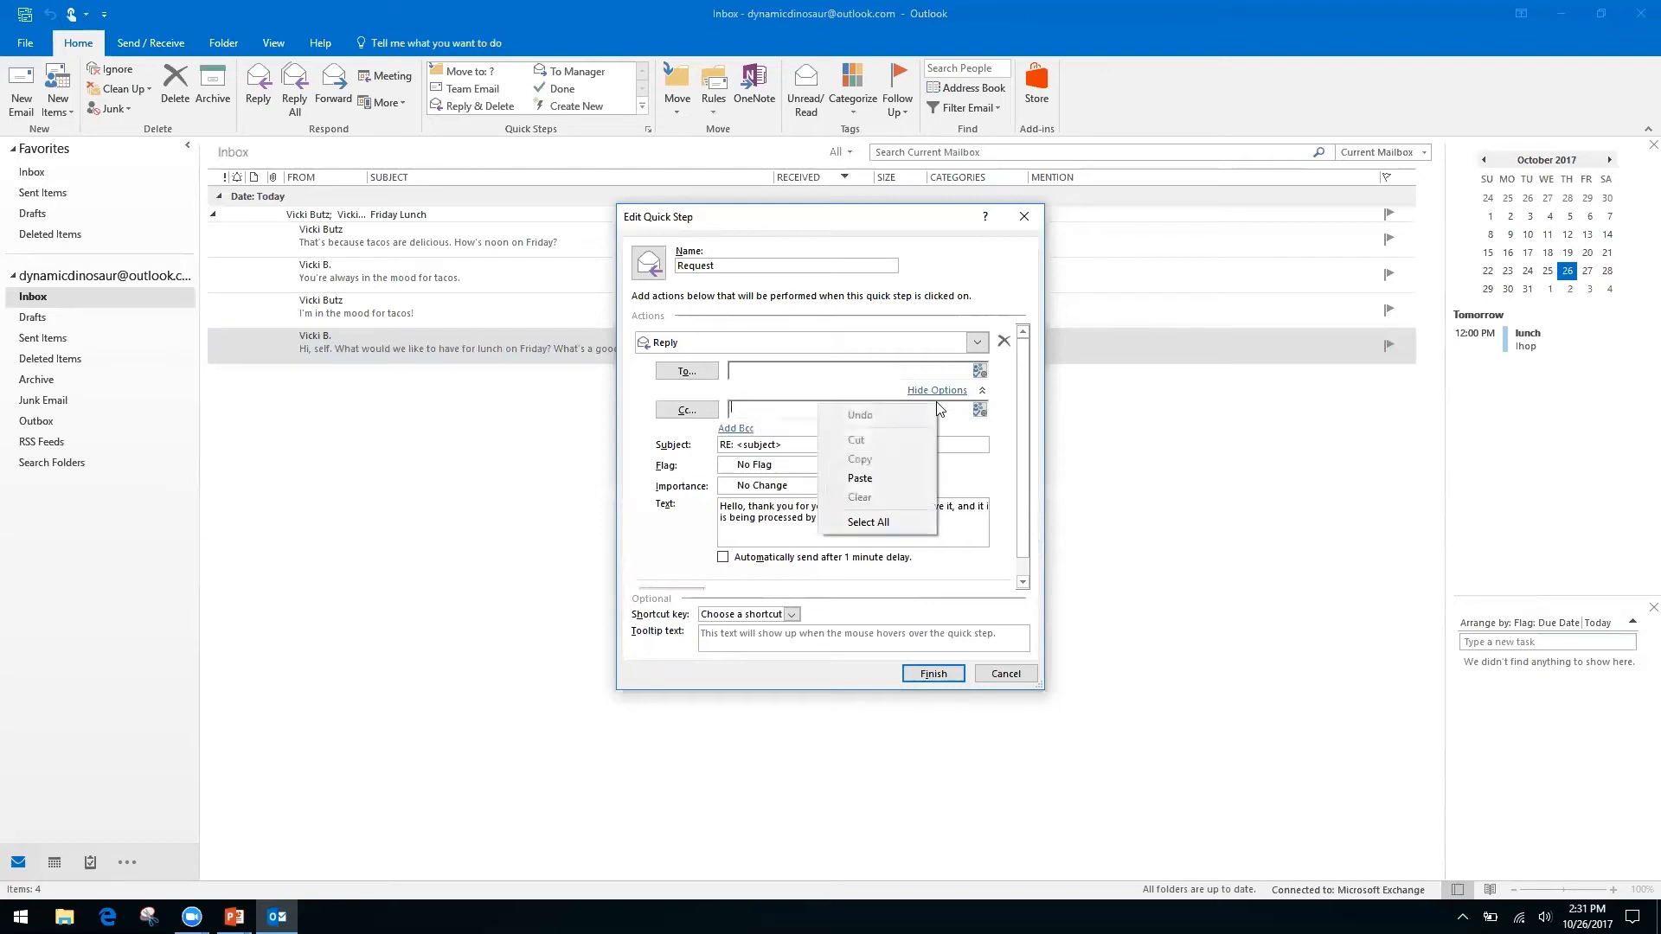
click(642, 465)
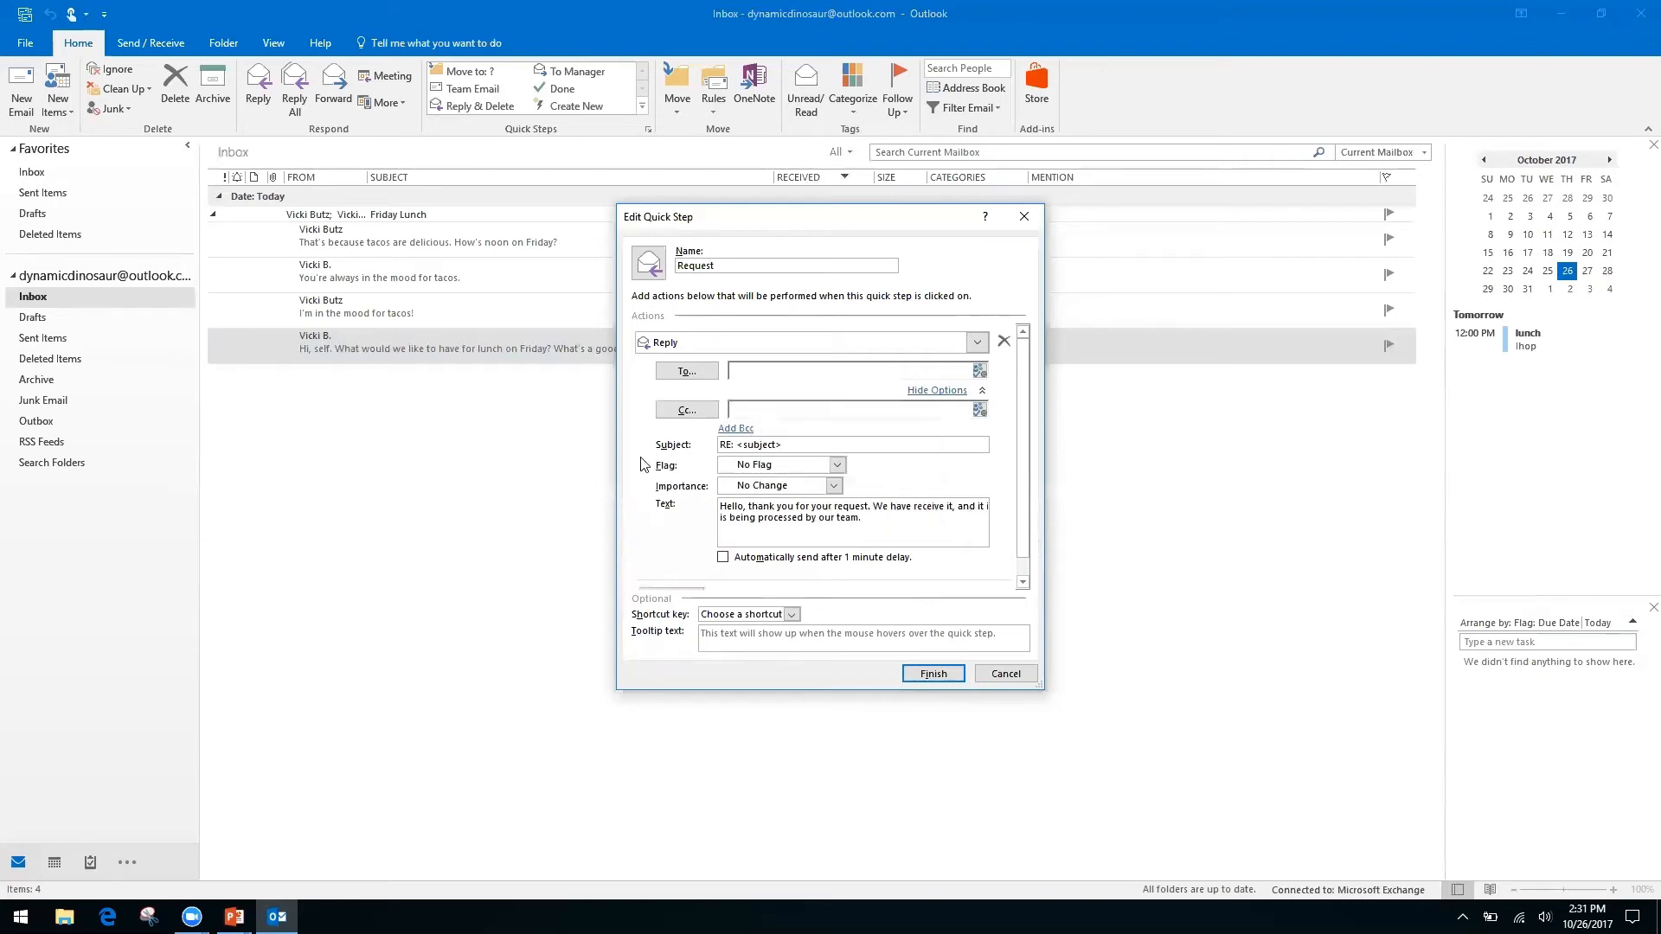
right_click(765, 410)
click(810, 414)
right_click(810, 413)
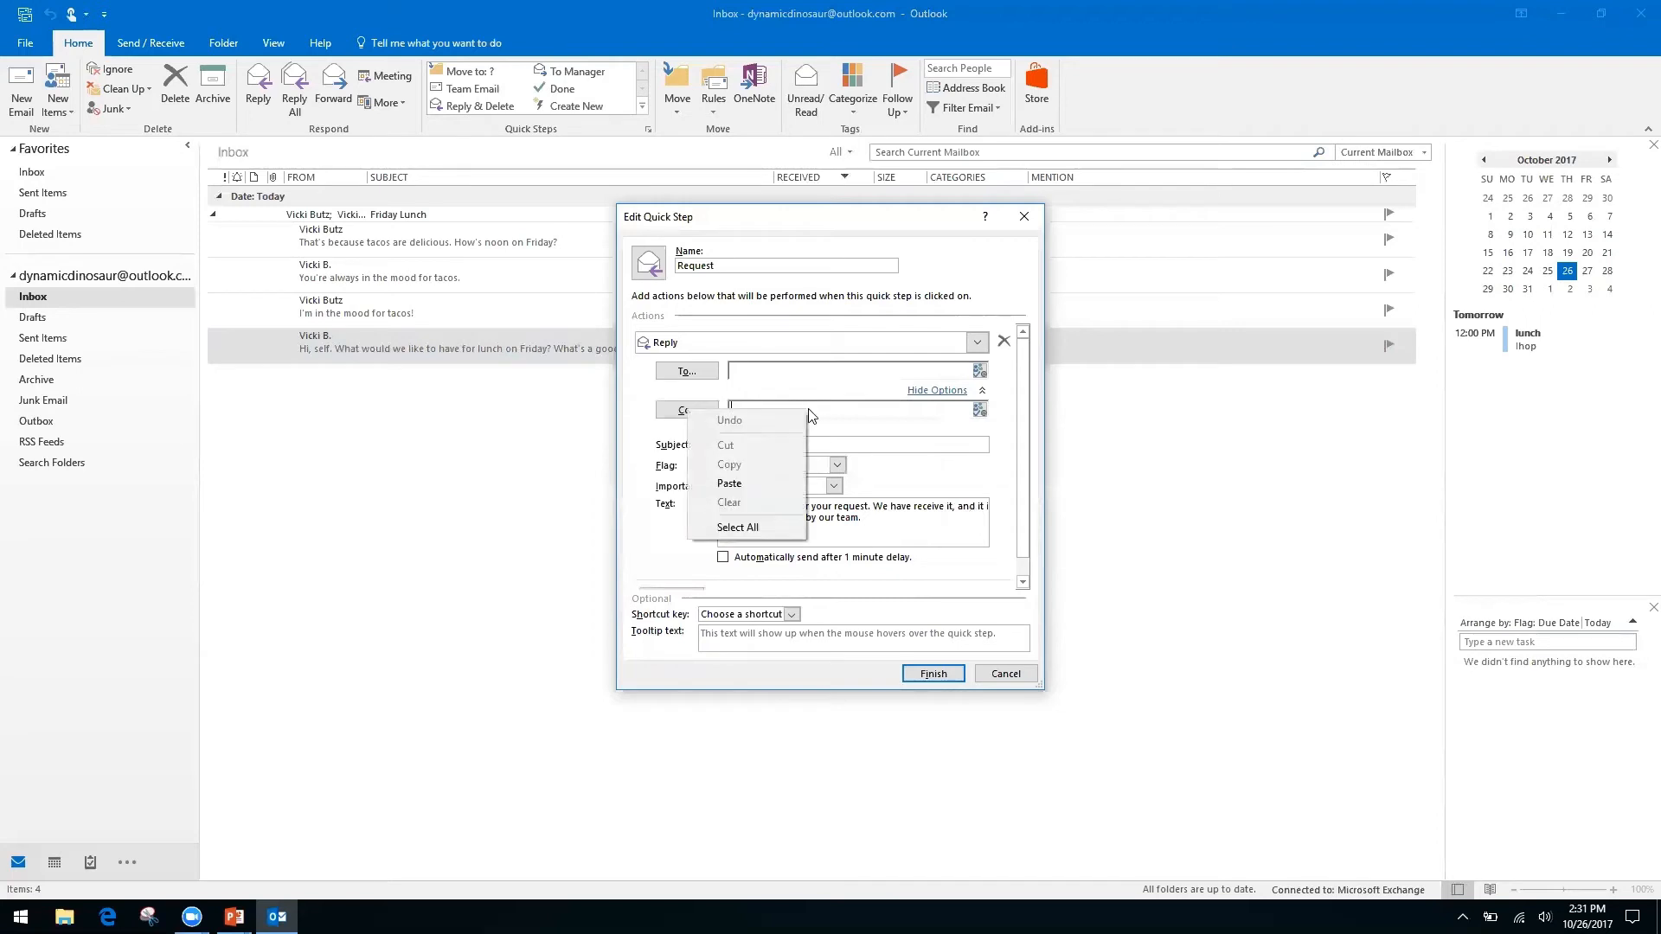
click(655, 491)
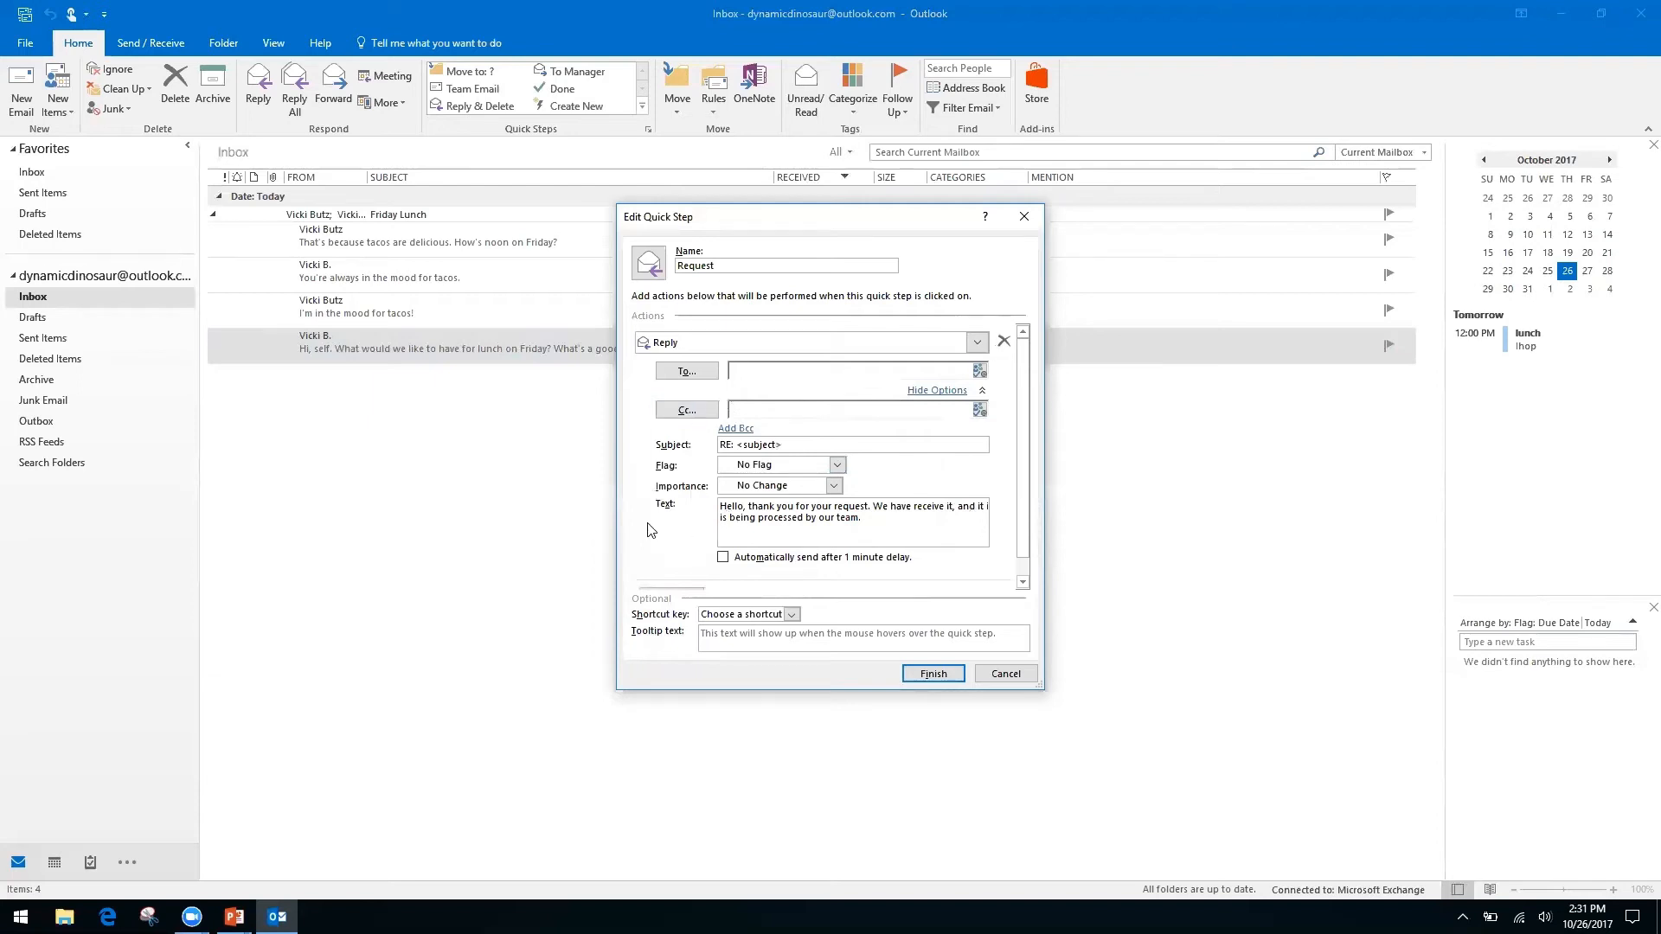
Add a second Forward action after Reply, addressed to the external recipient's e-mail address.
click(941, 390)
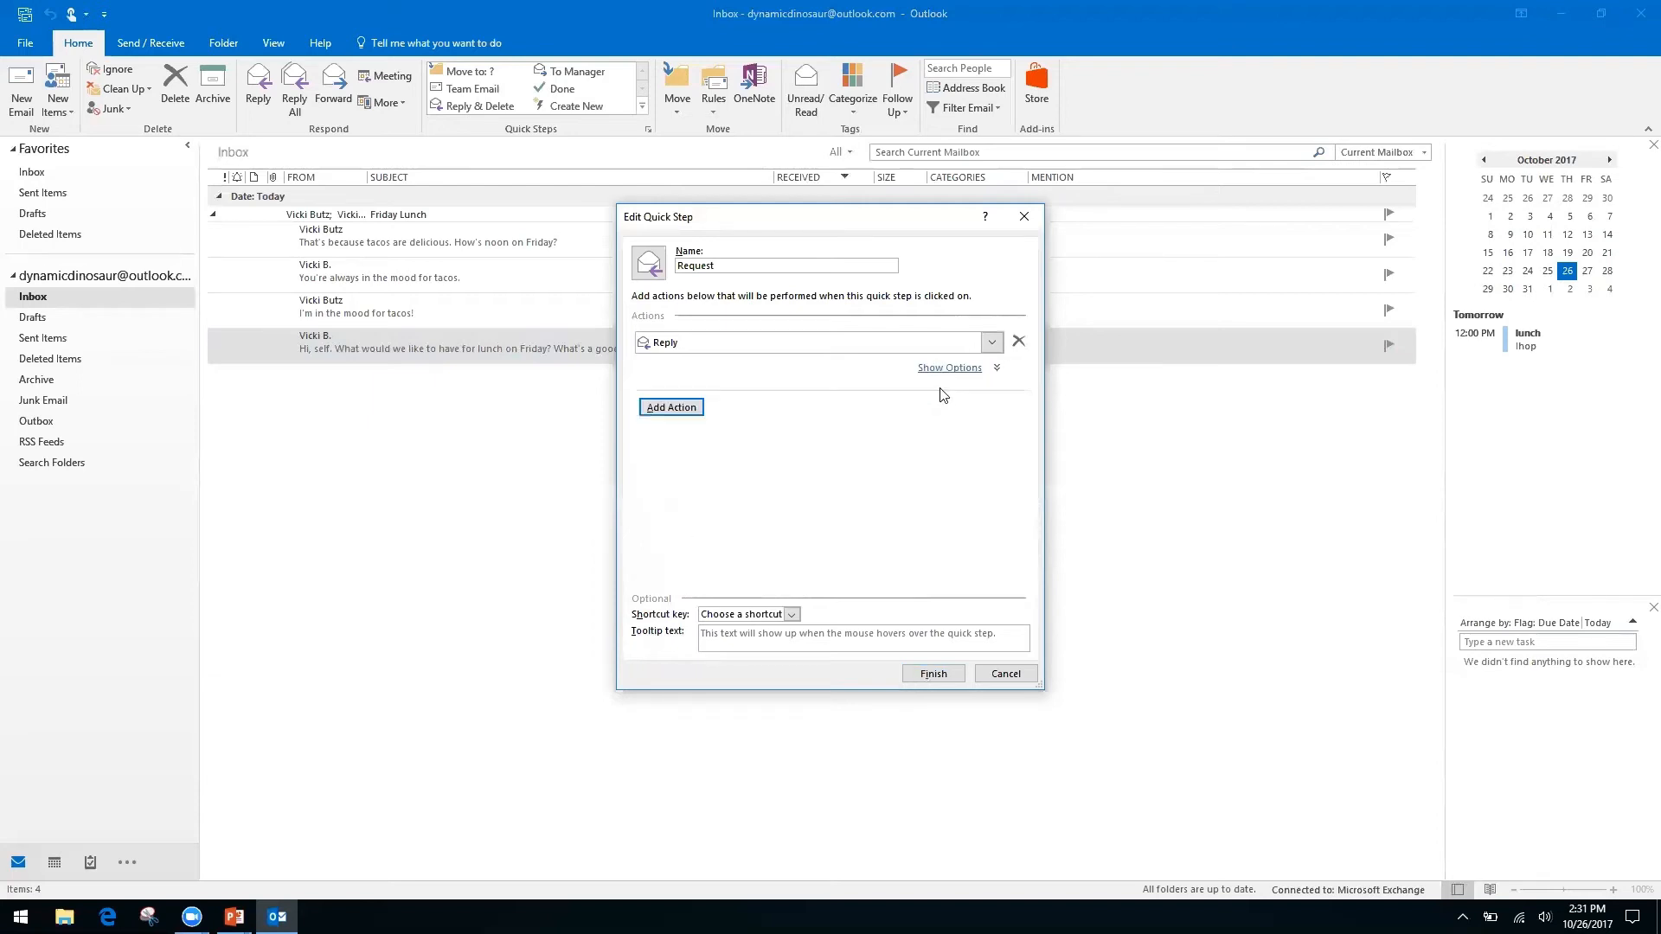
click(688, 407)
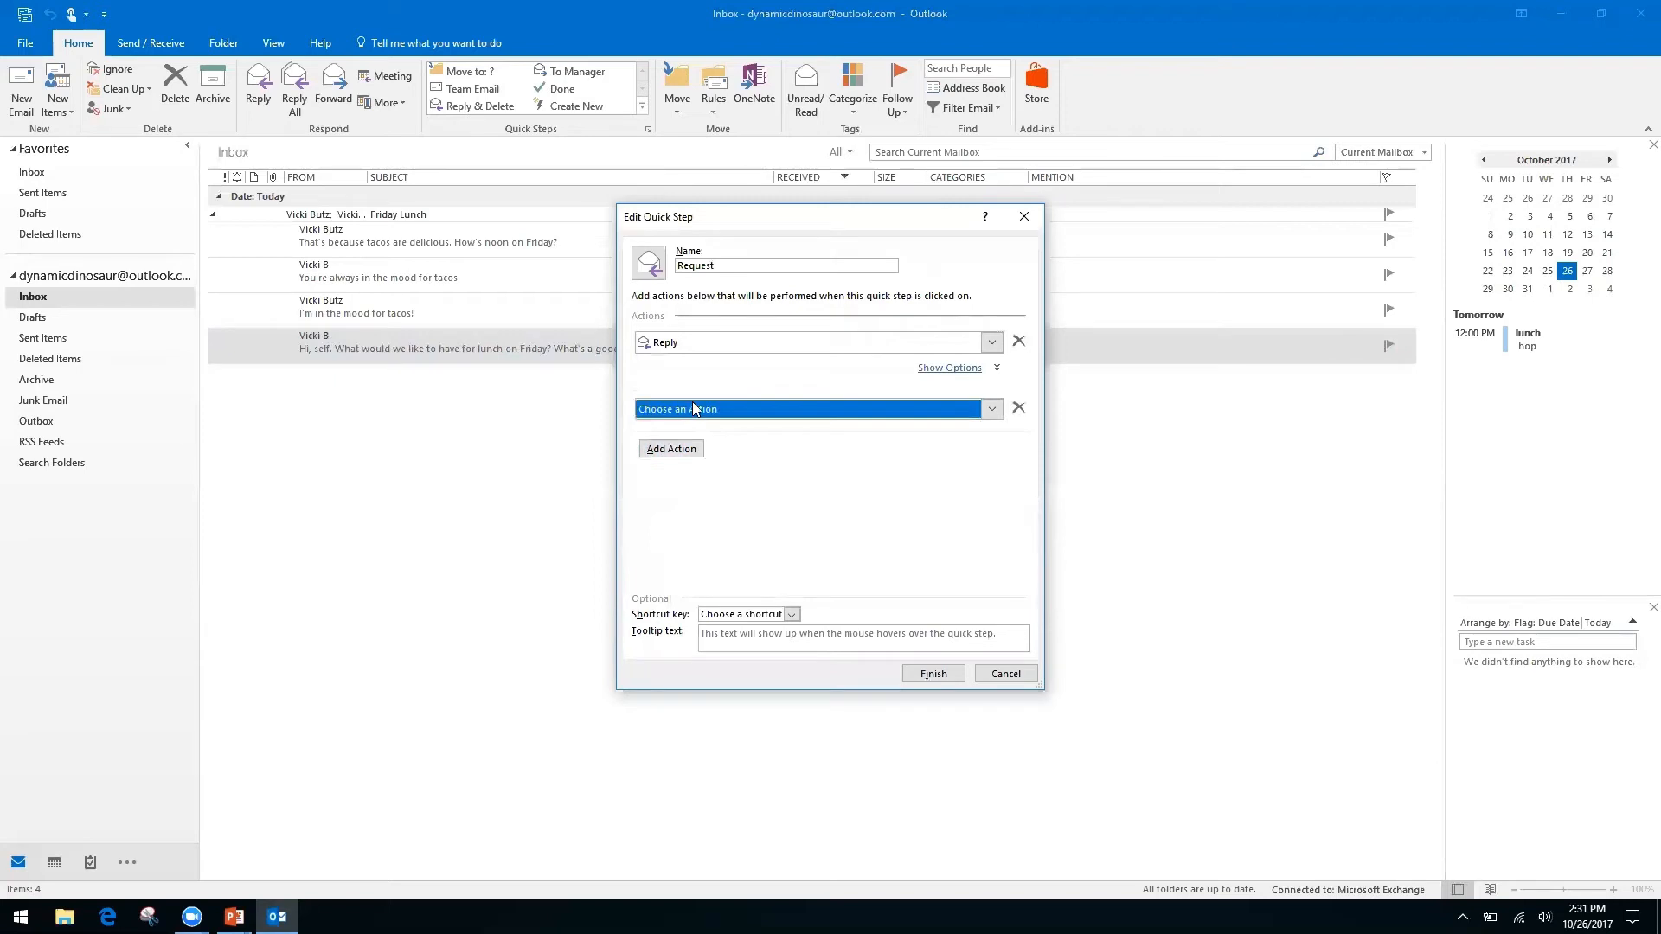
click(993, 410)
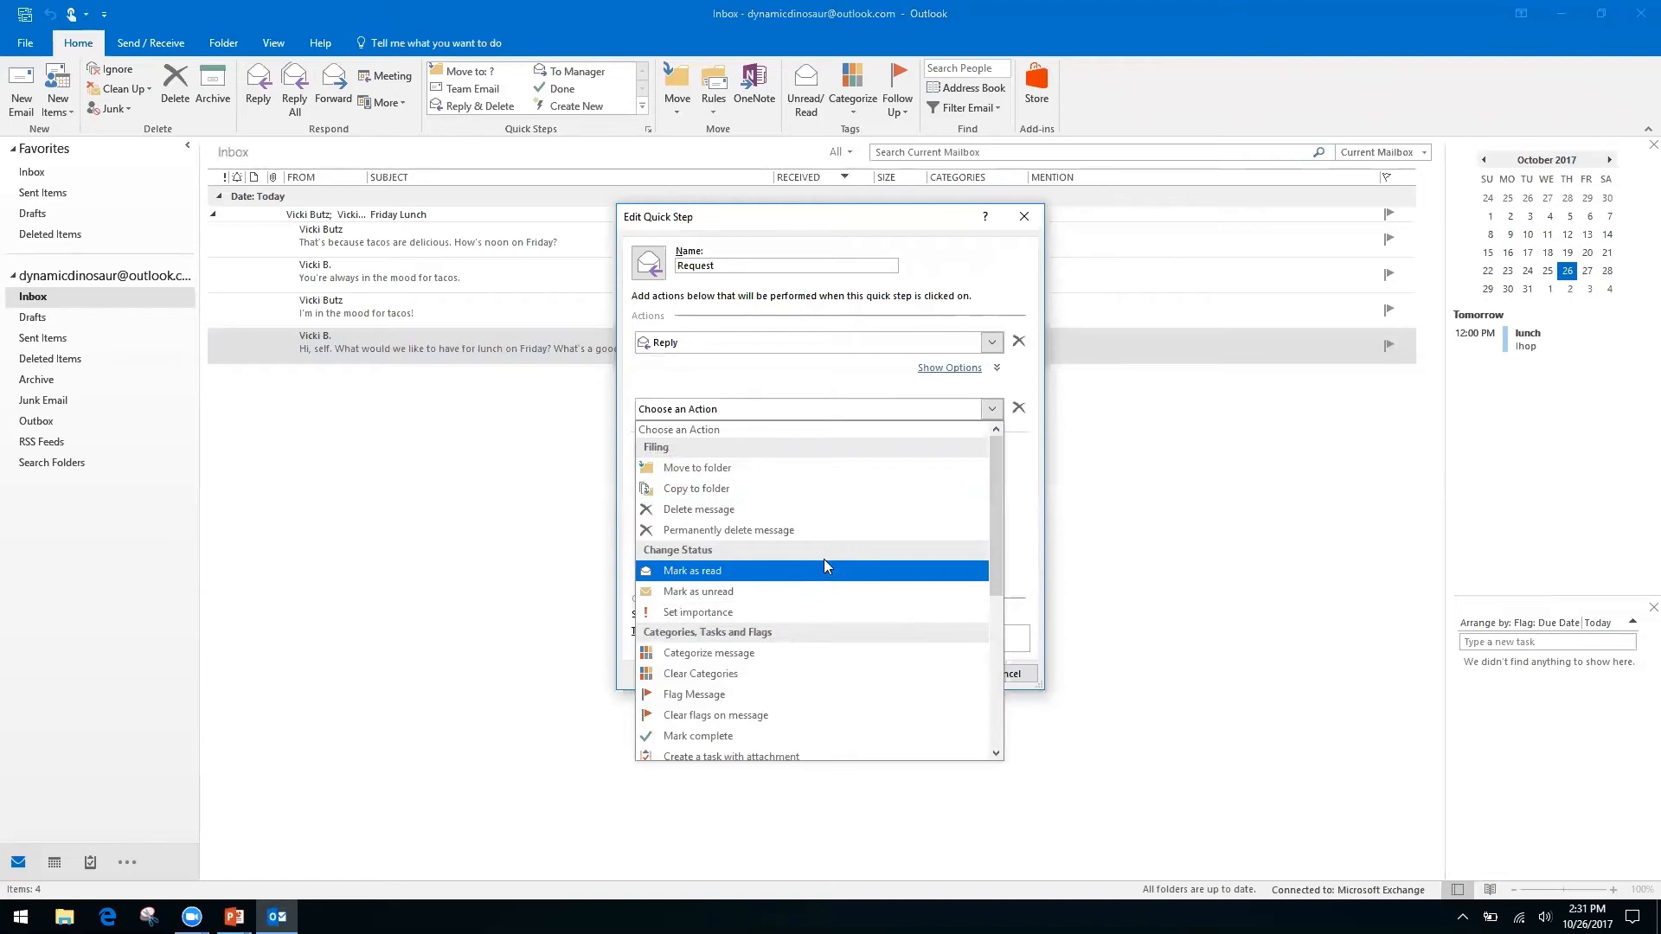
drag(991, 506, 990, 656)
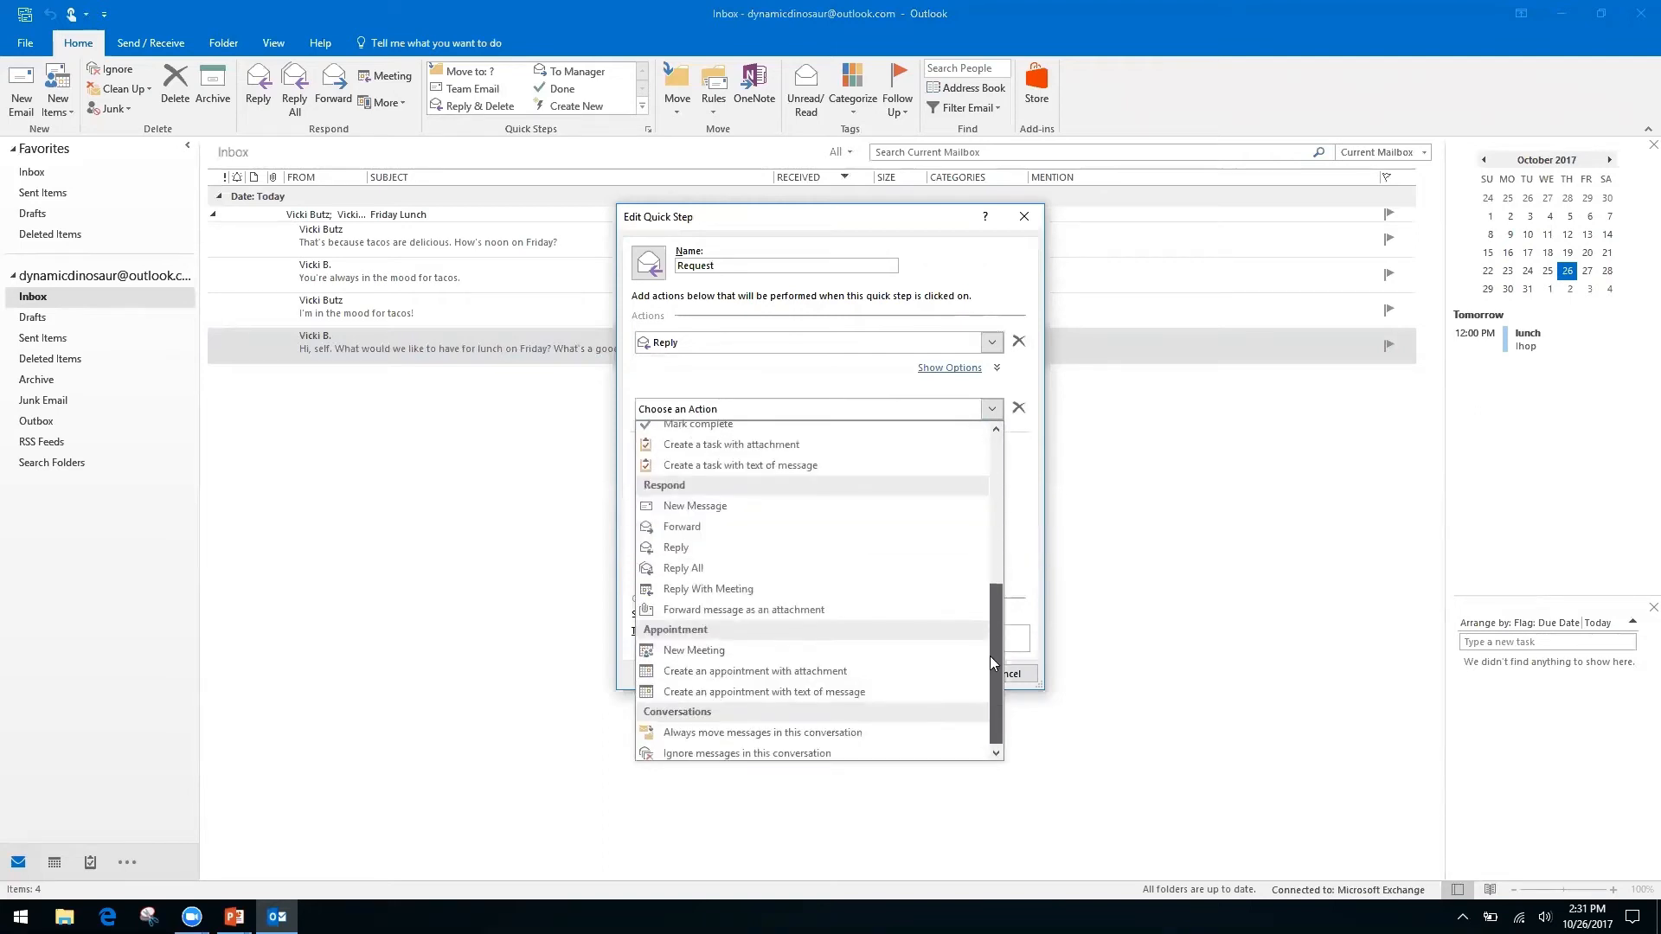
click(701, 523)
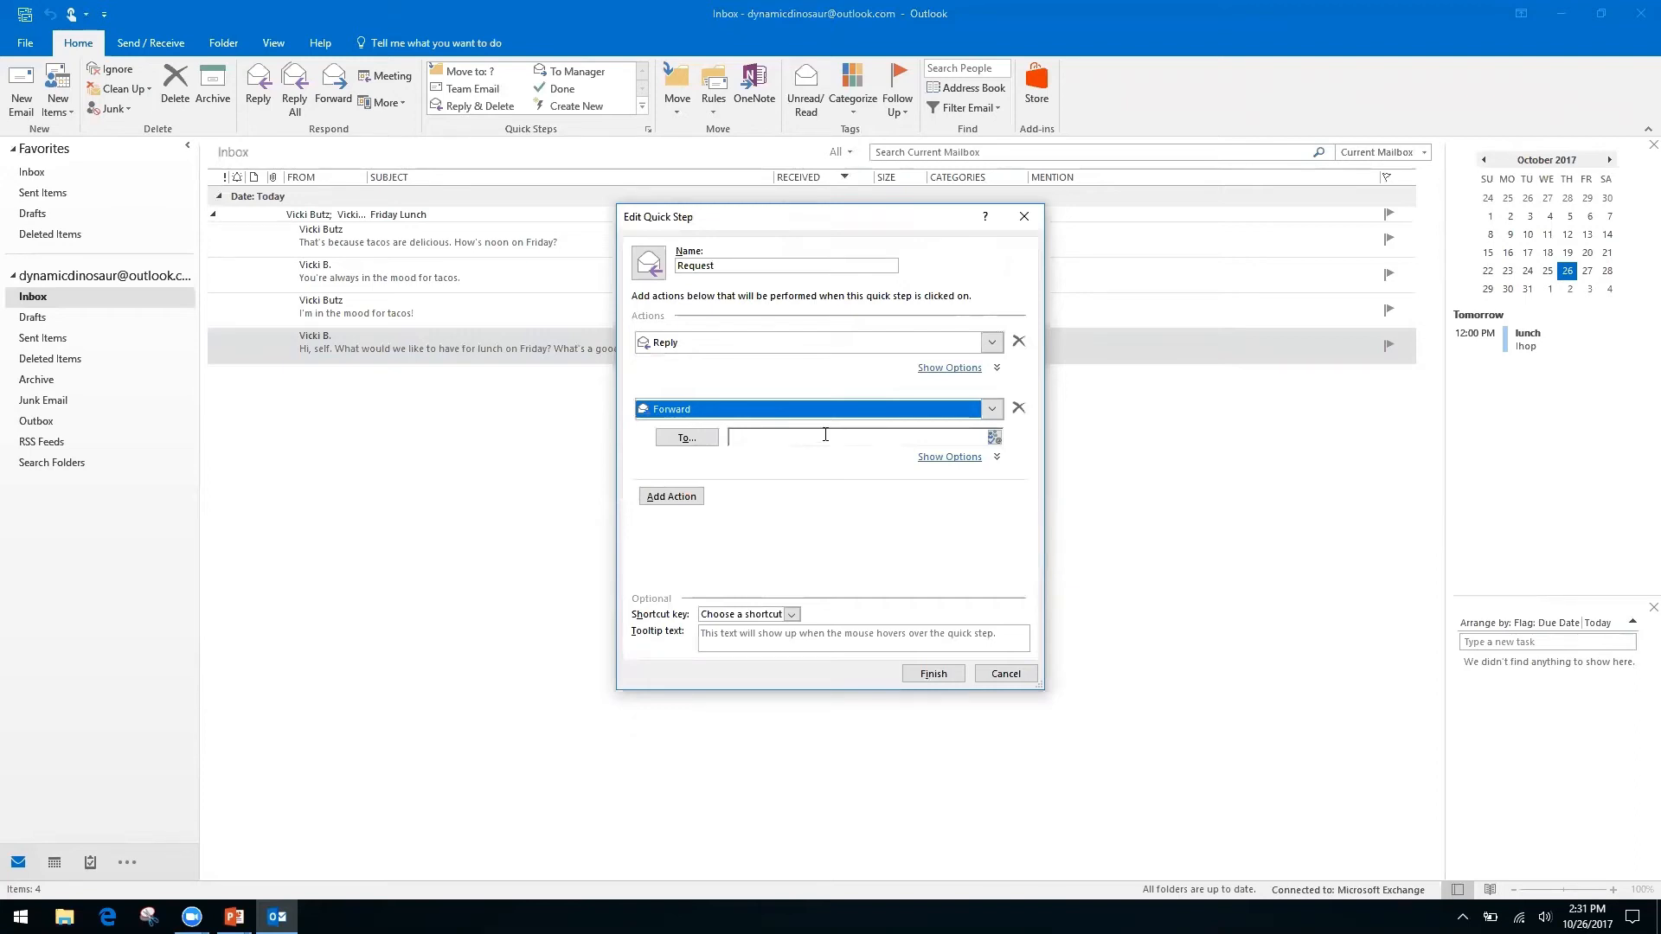
click(828, 435)
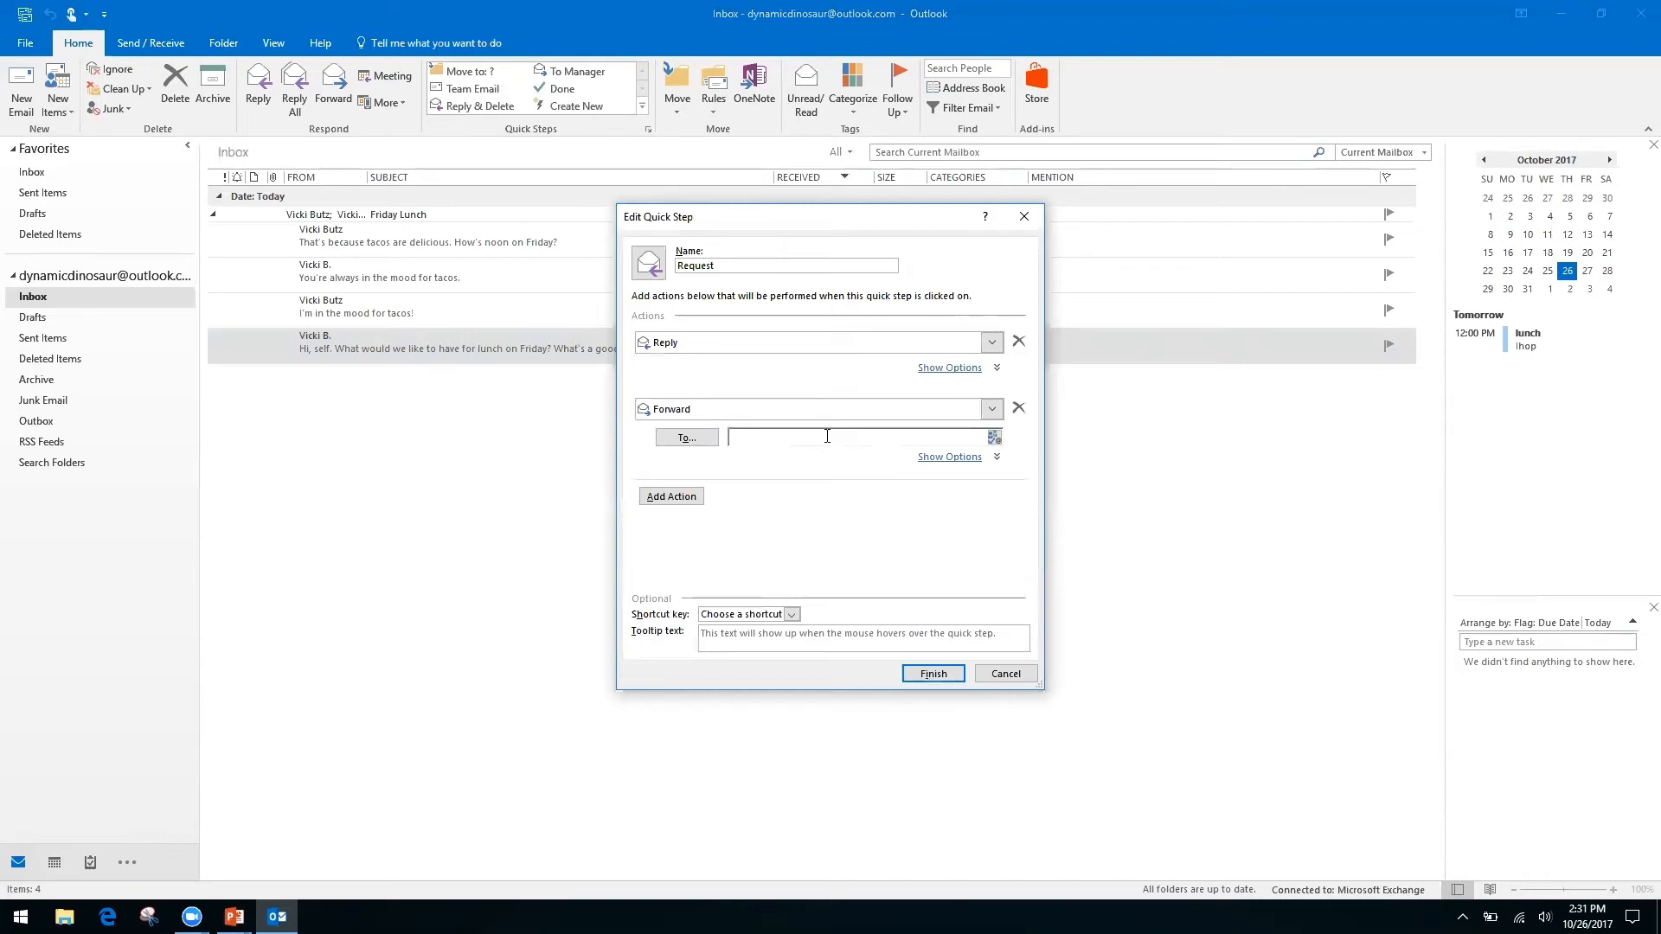
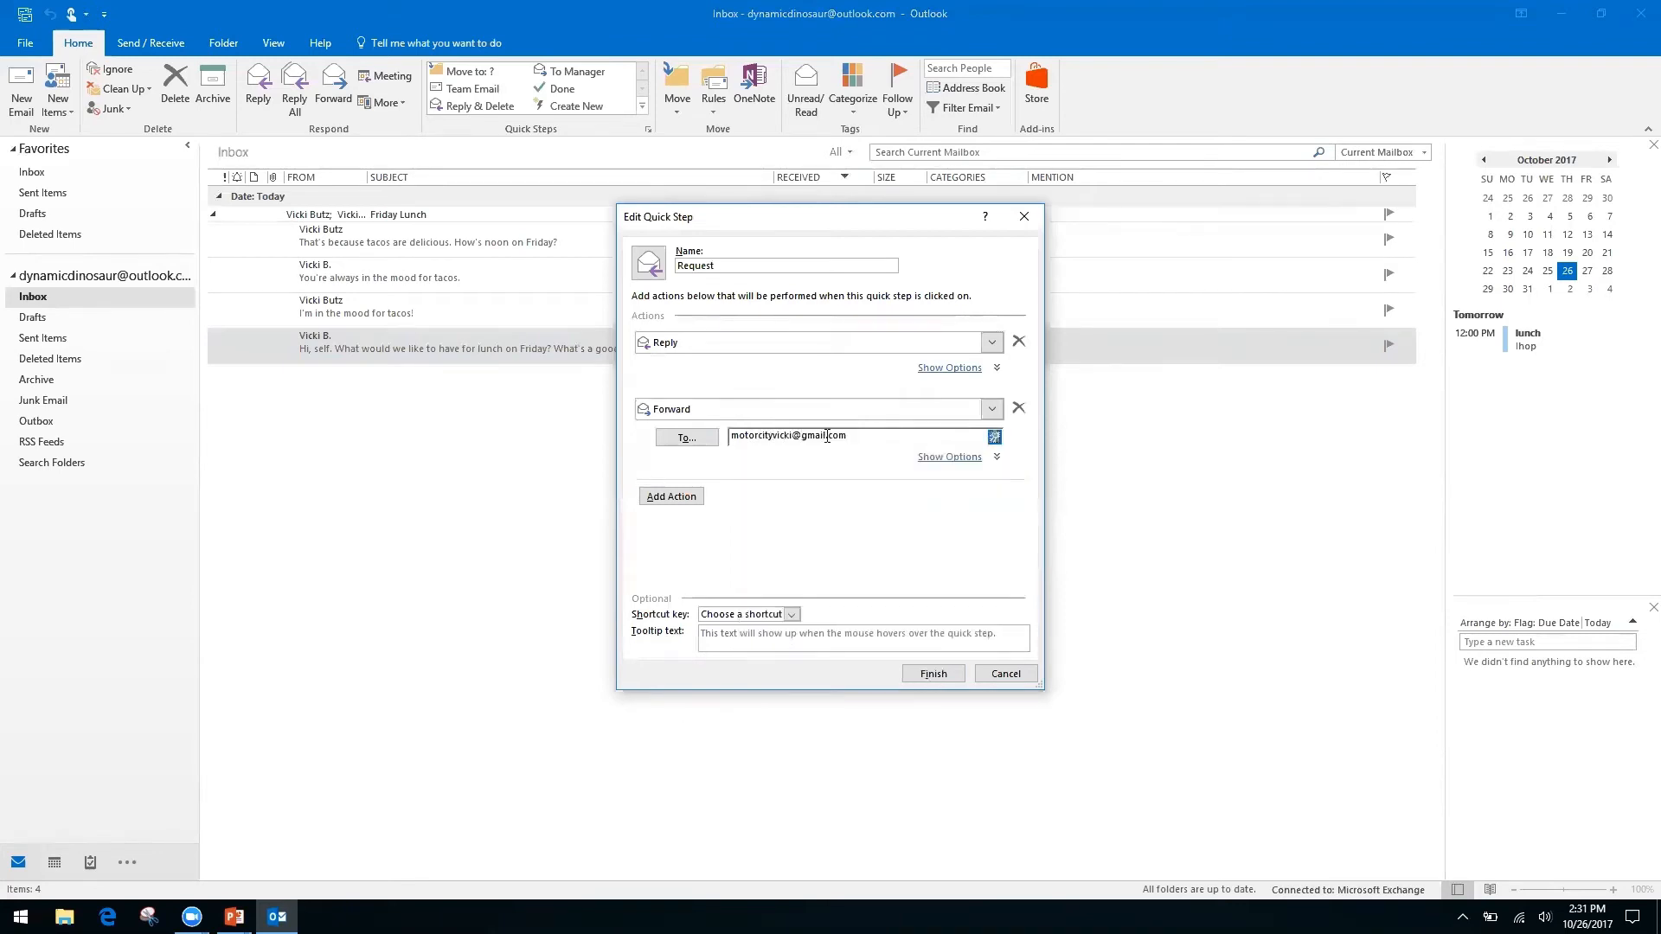
Assign shortcut CTRL+SHIFT+2 to the Request quick step and finish it.
click(799, 615)
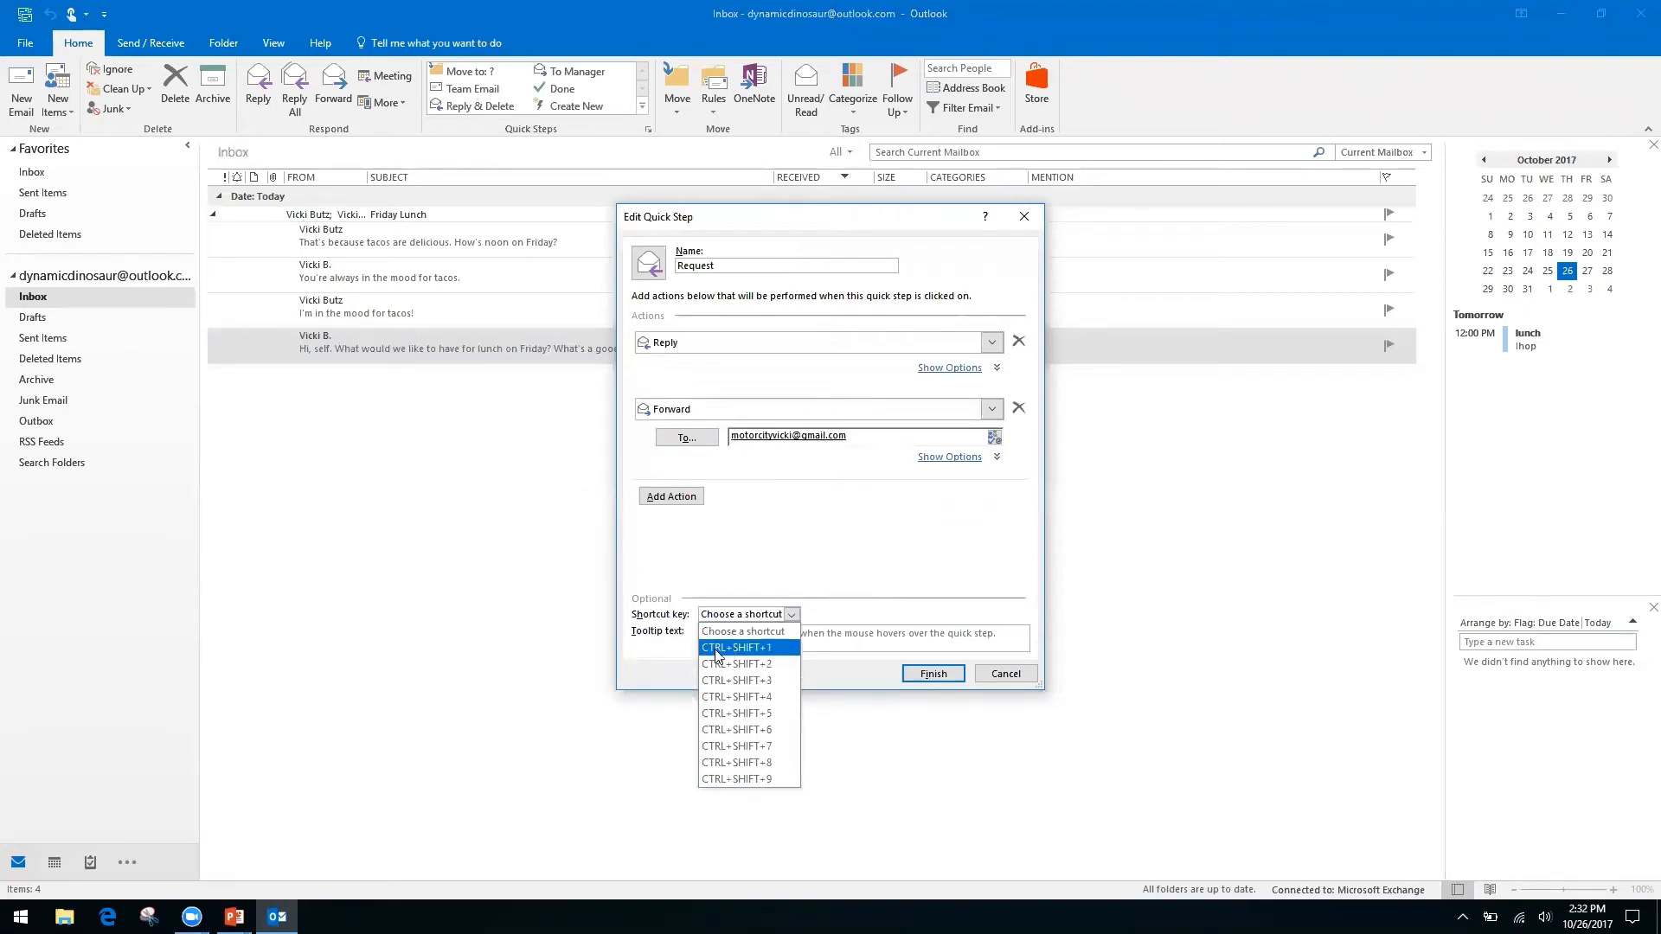
click(759, 666)
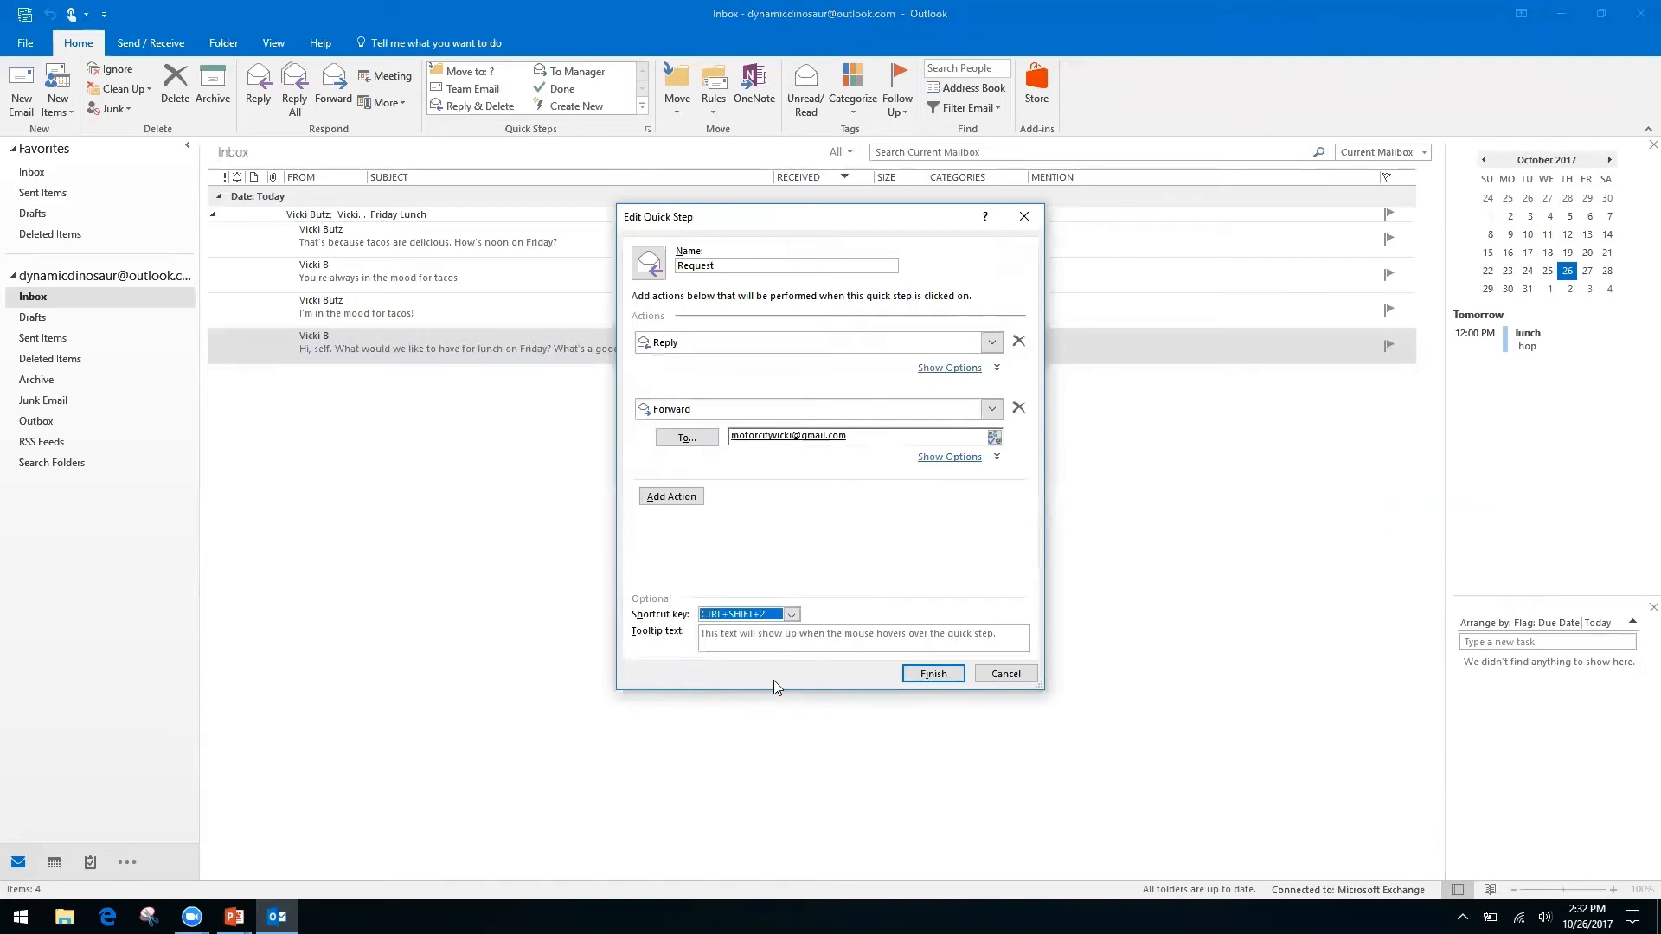
click(935, 674)
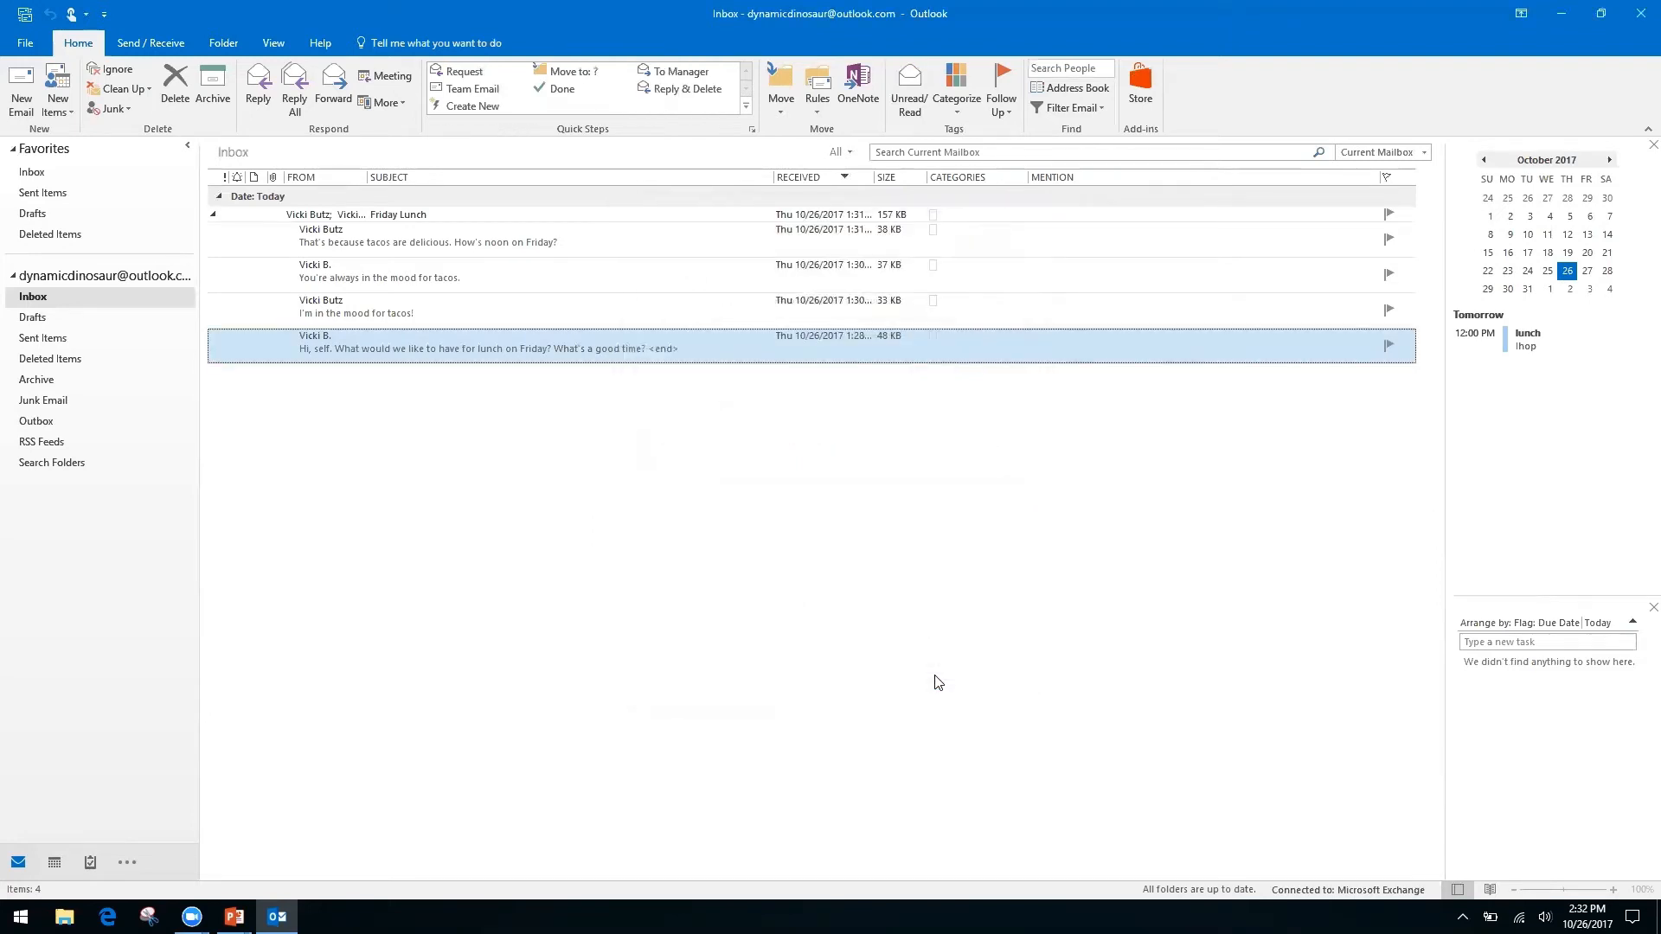
click(451, 310)
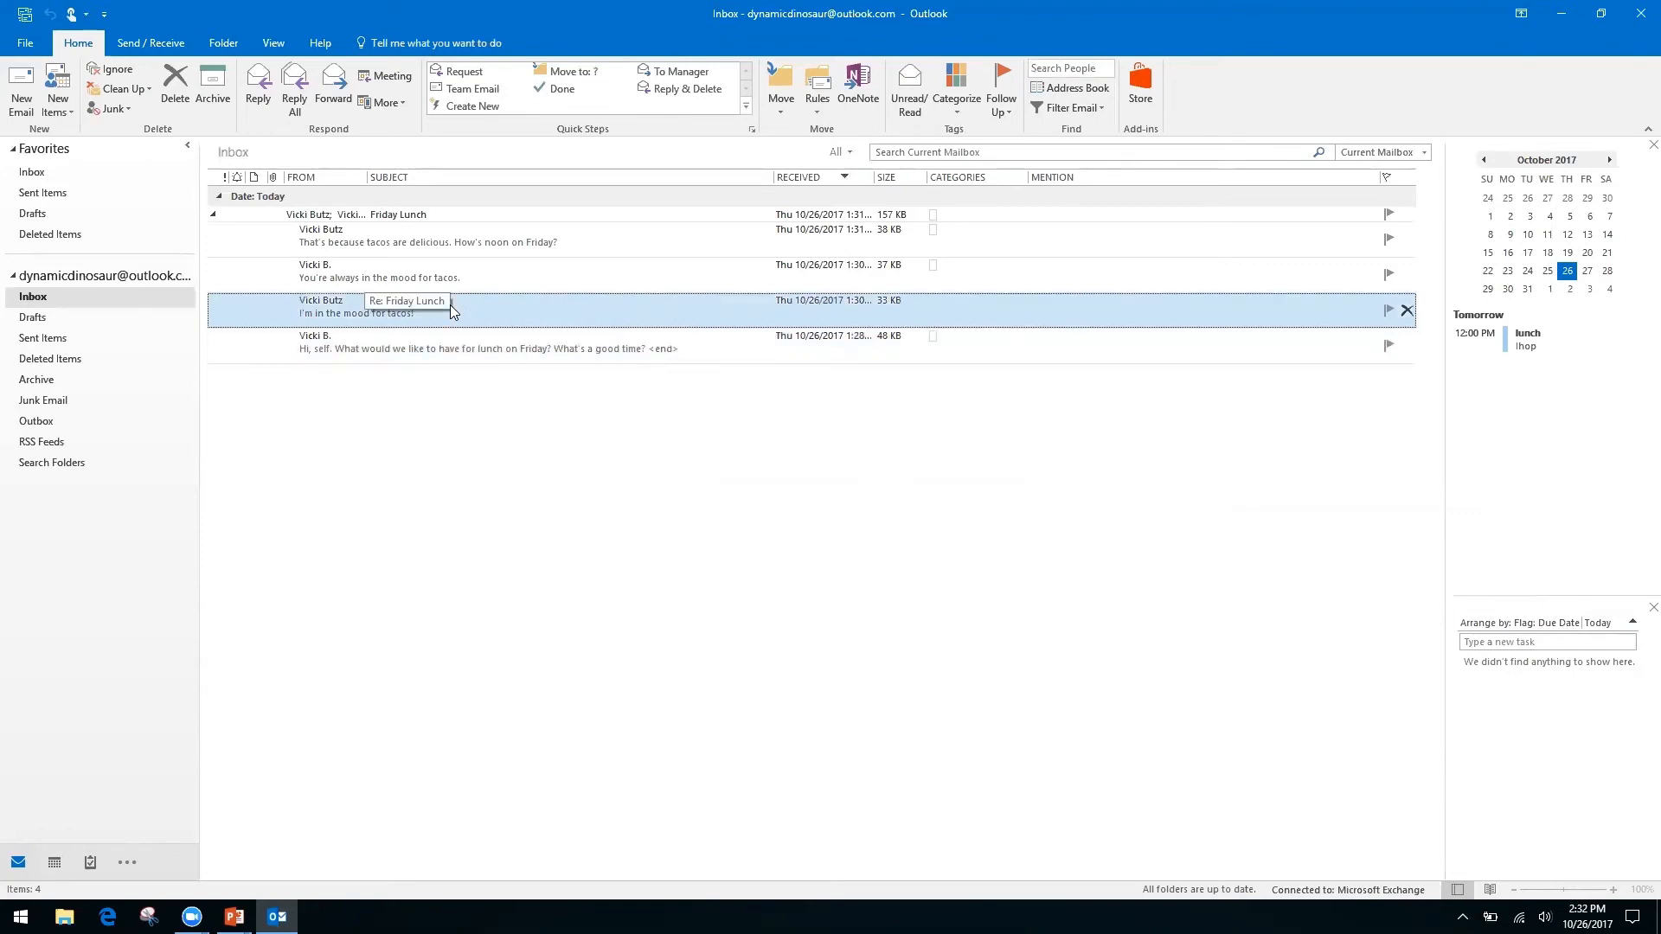
key(ctrl+shift+1)
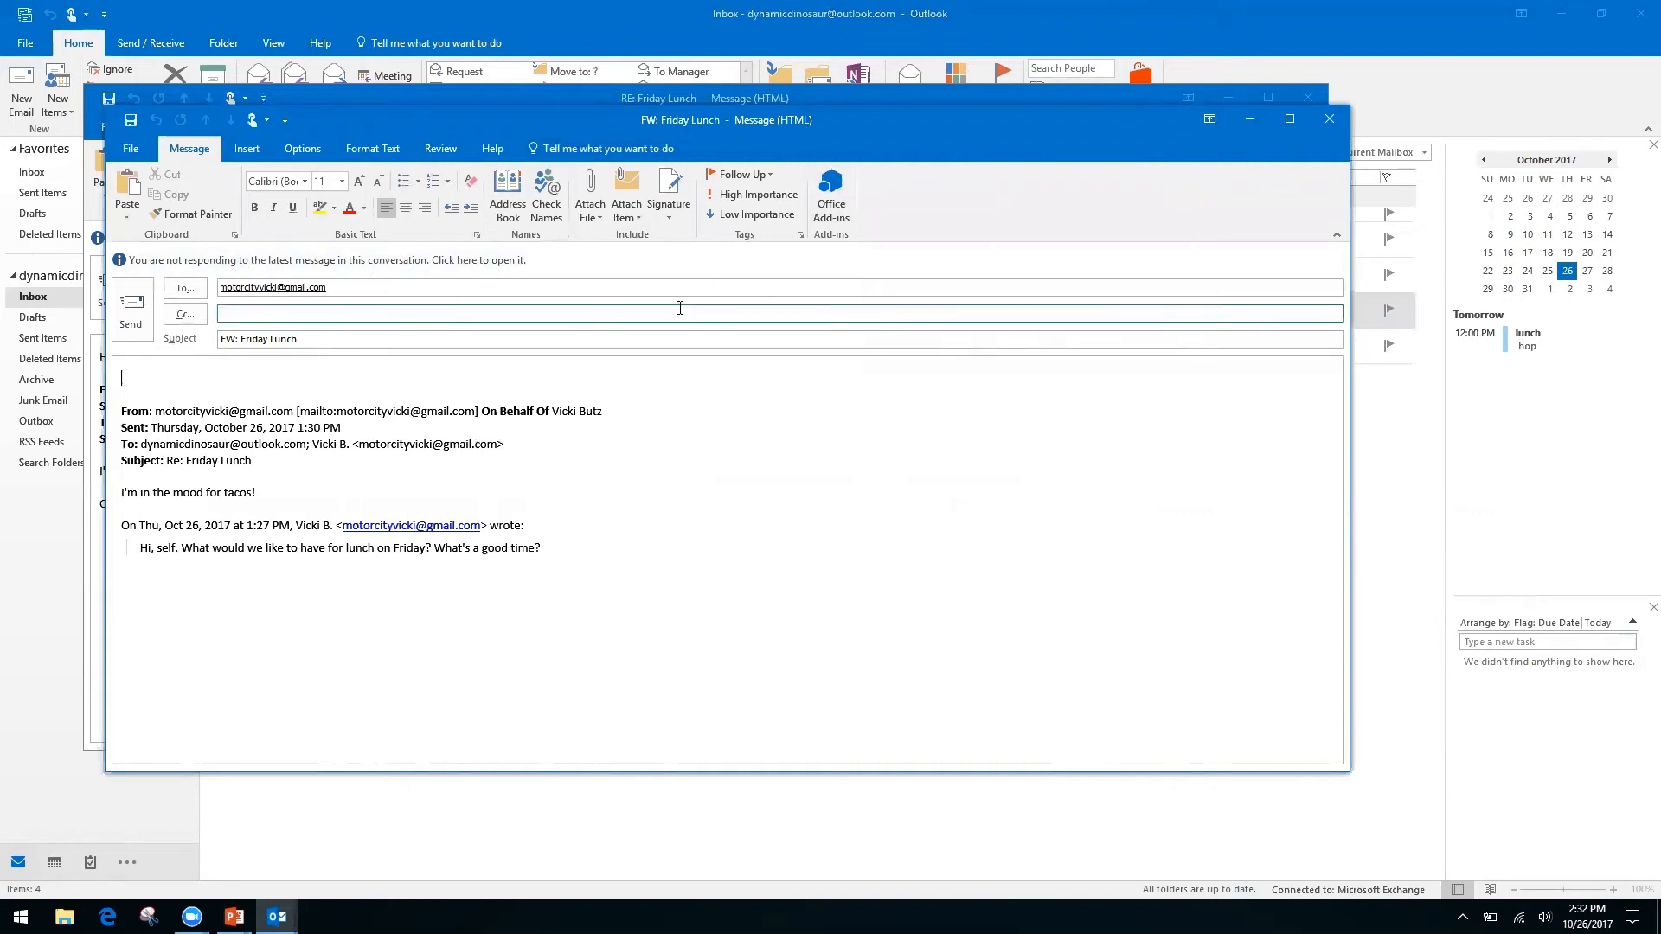
click(1329, 127)
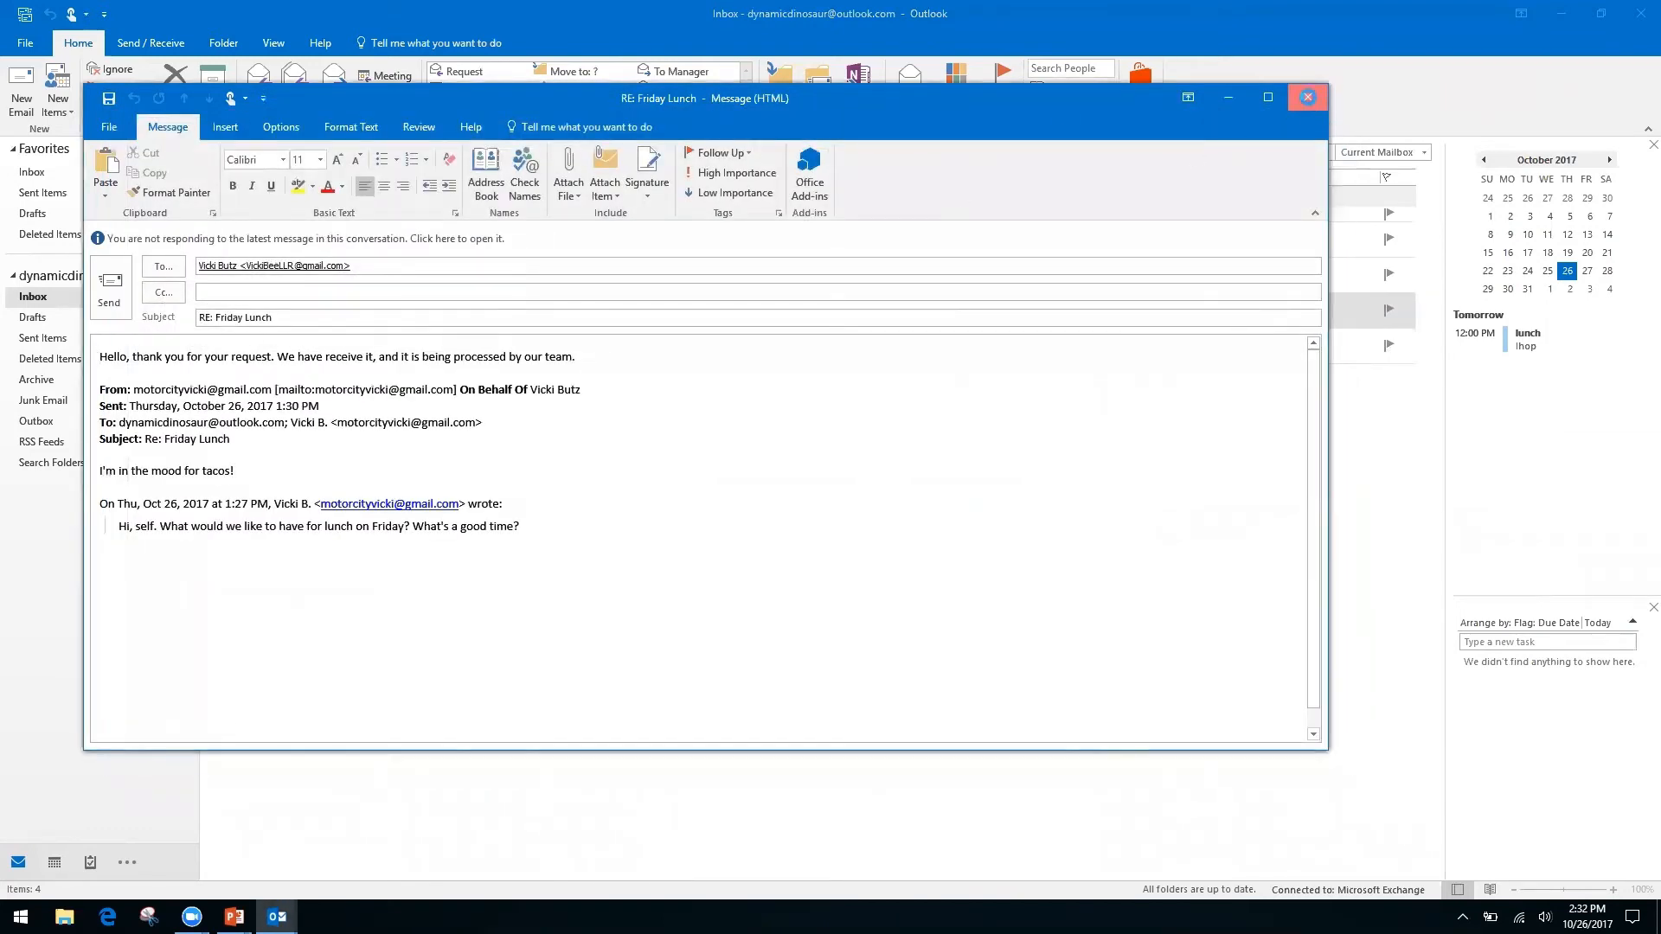
click(1309, 97)
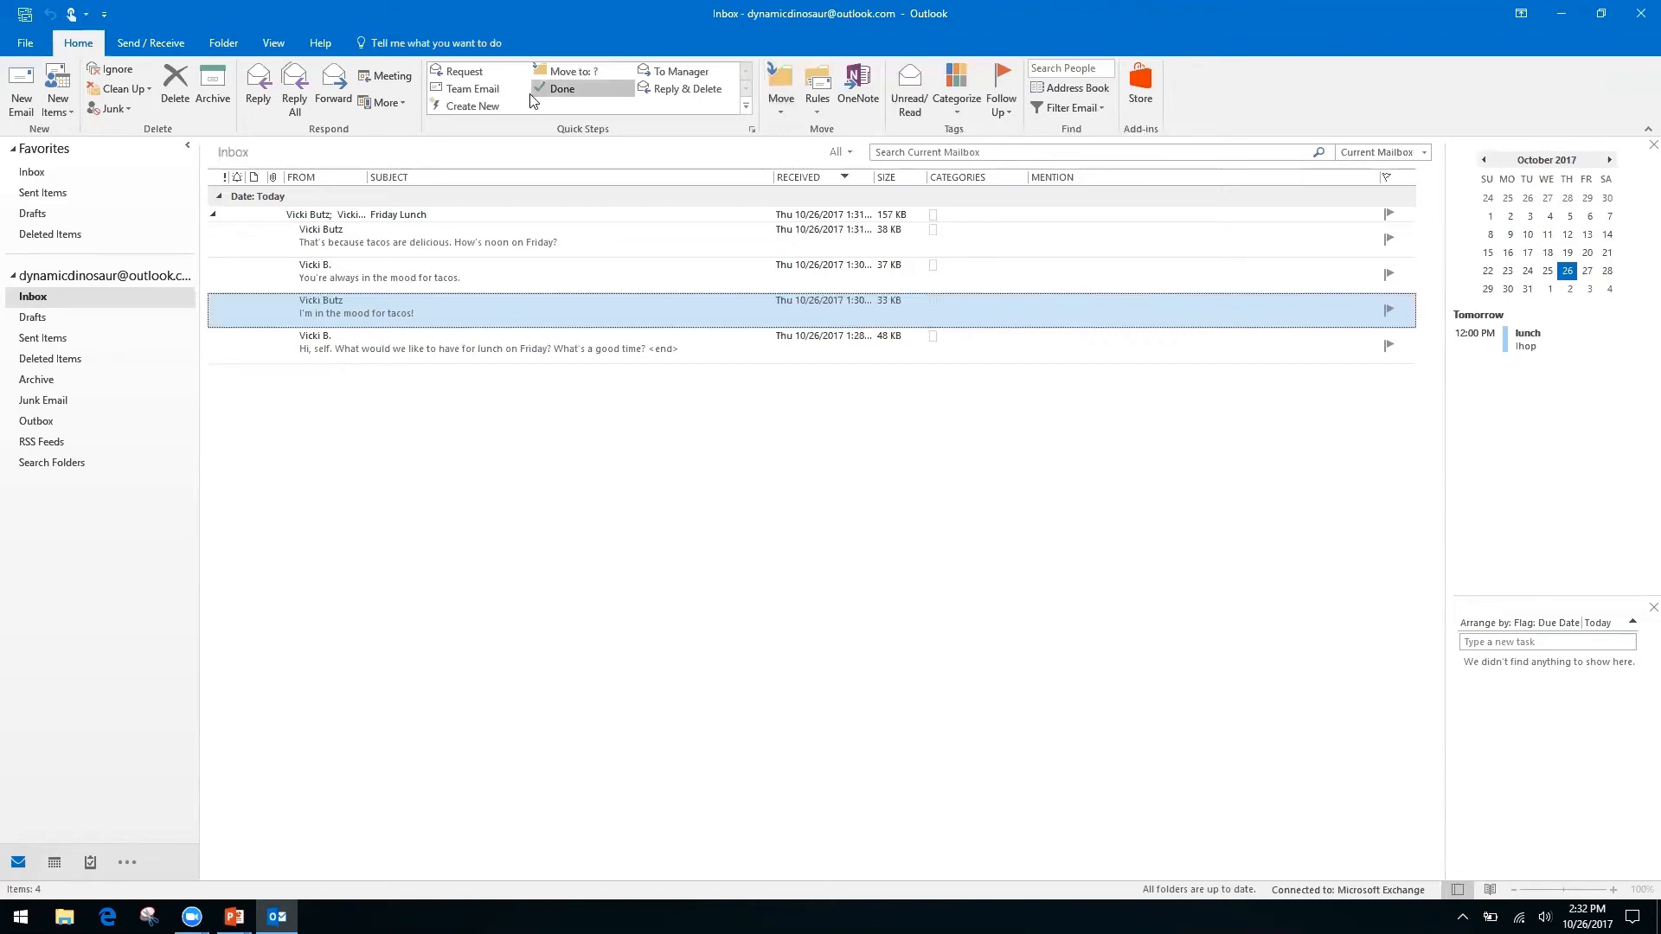
Create a new quick step renamed 'Filders' with a Move to folder action.
click(487, 104)
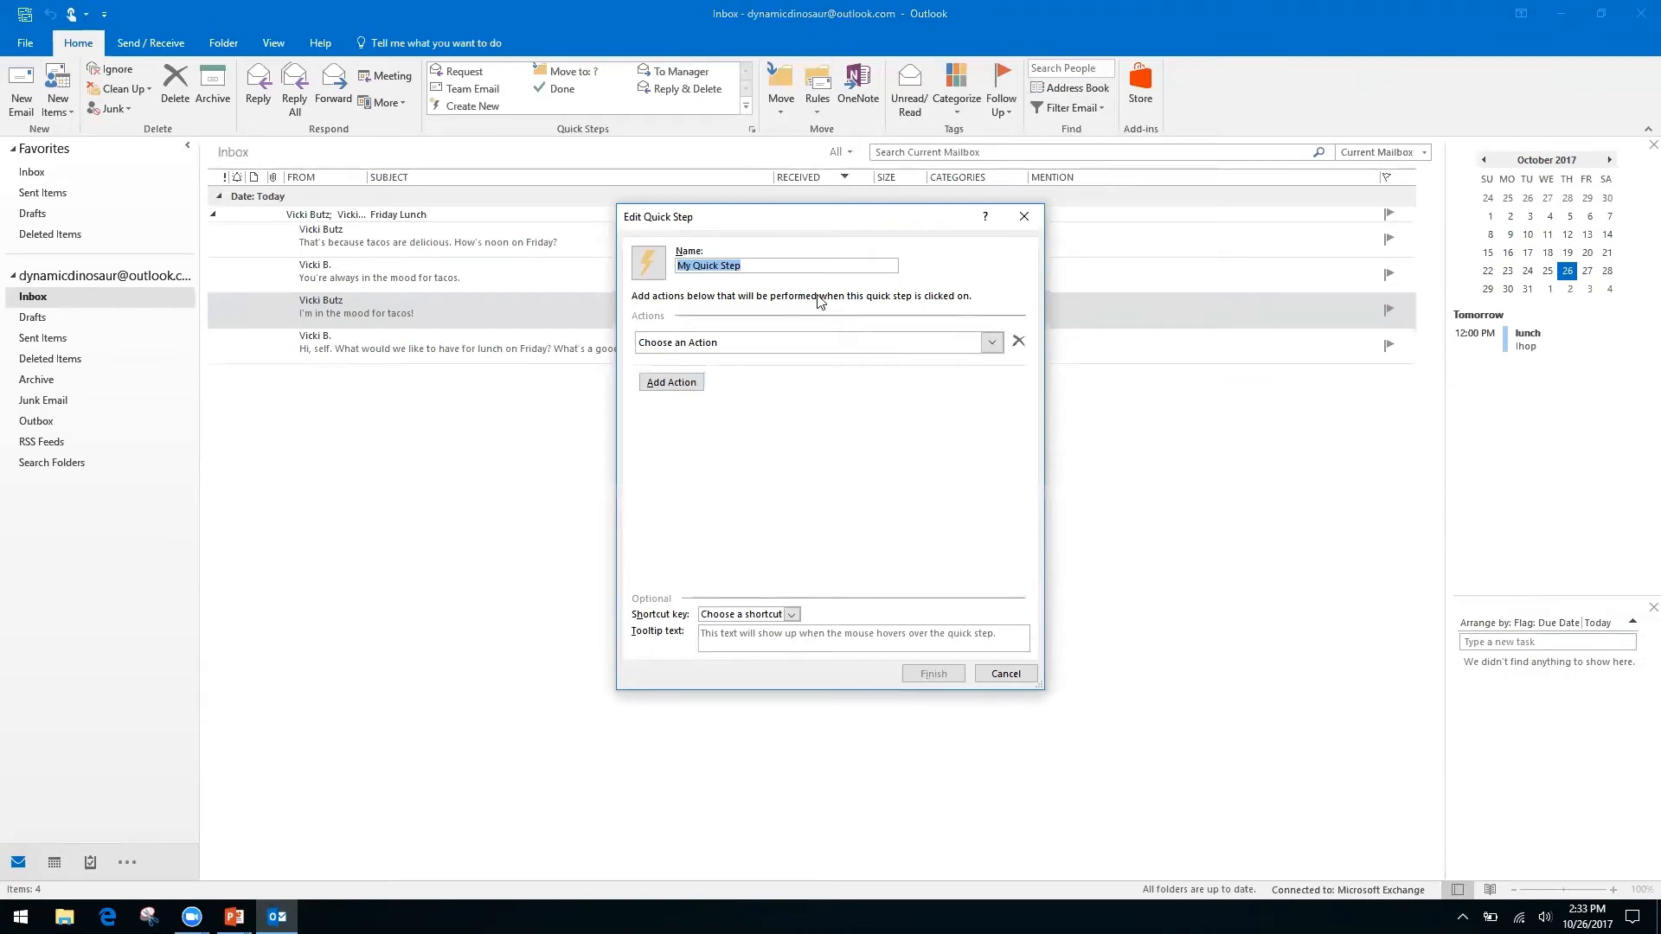
click(754, 264)
double_click(756, 263)
click(756, 264)
double_click(757, 265)
text(Fi)
text(lders)
click(993, 342)
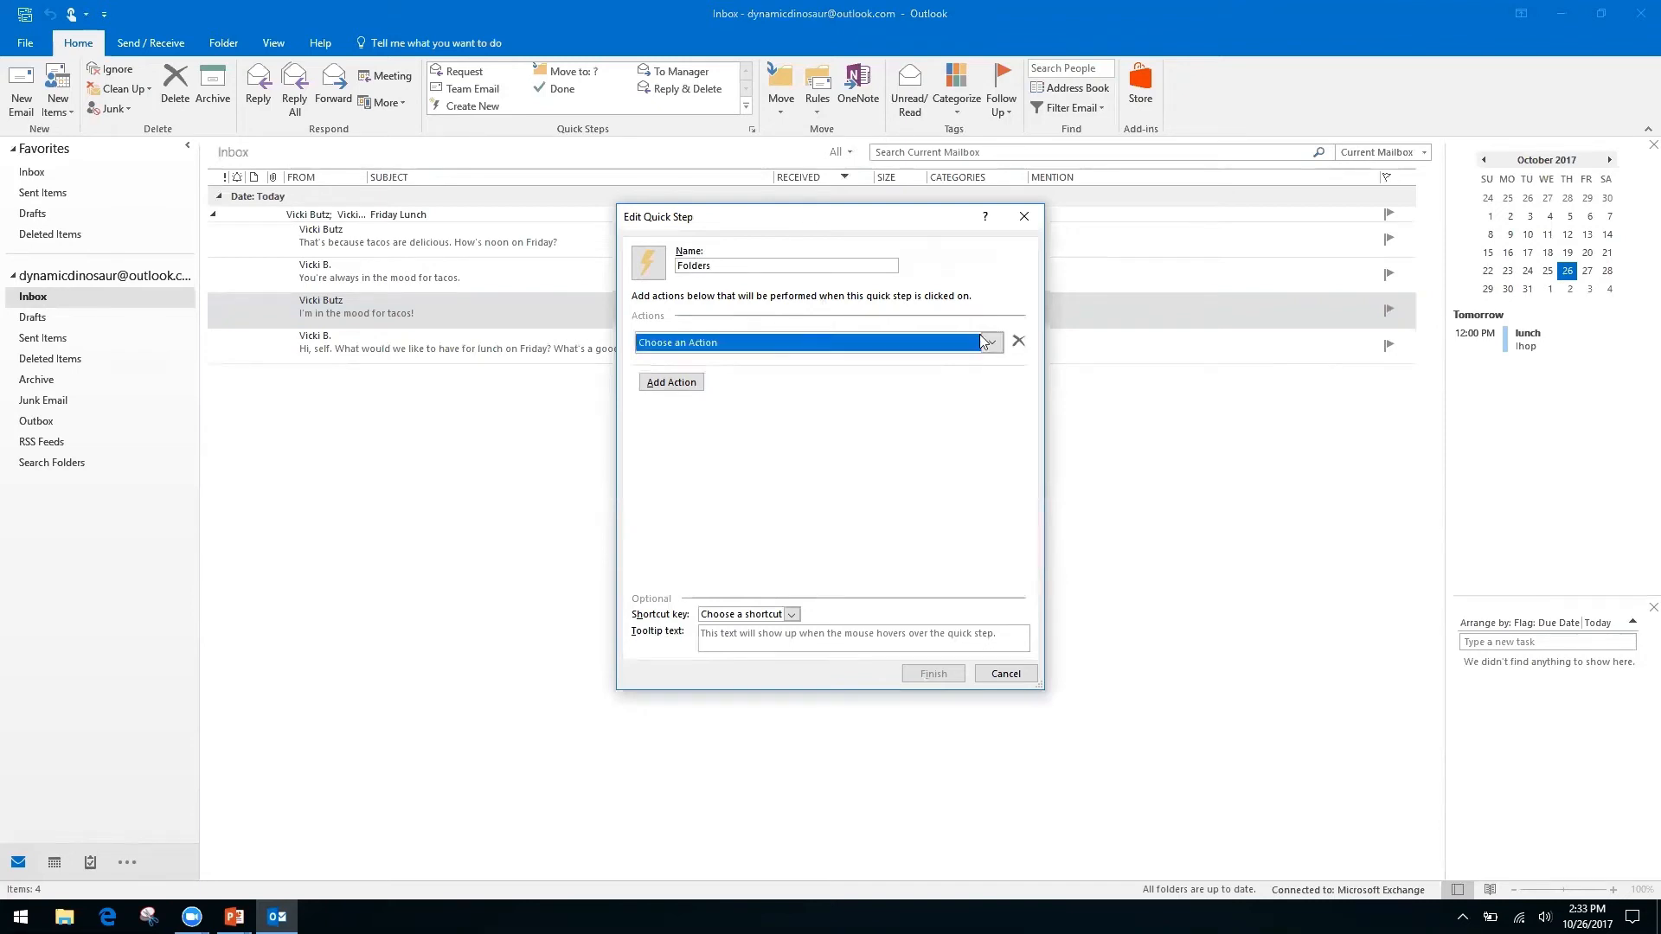
click(759, 403)
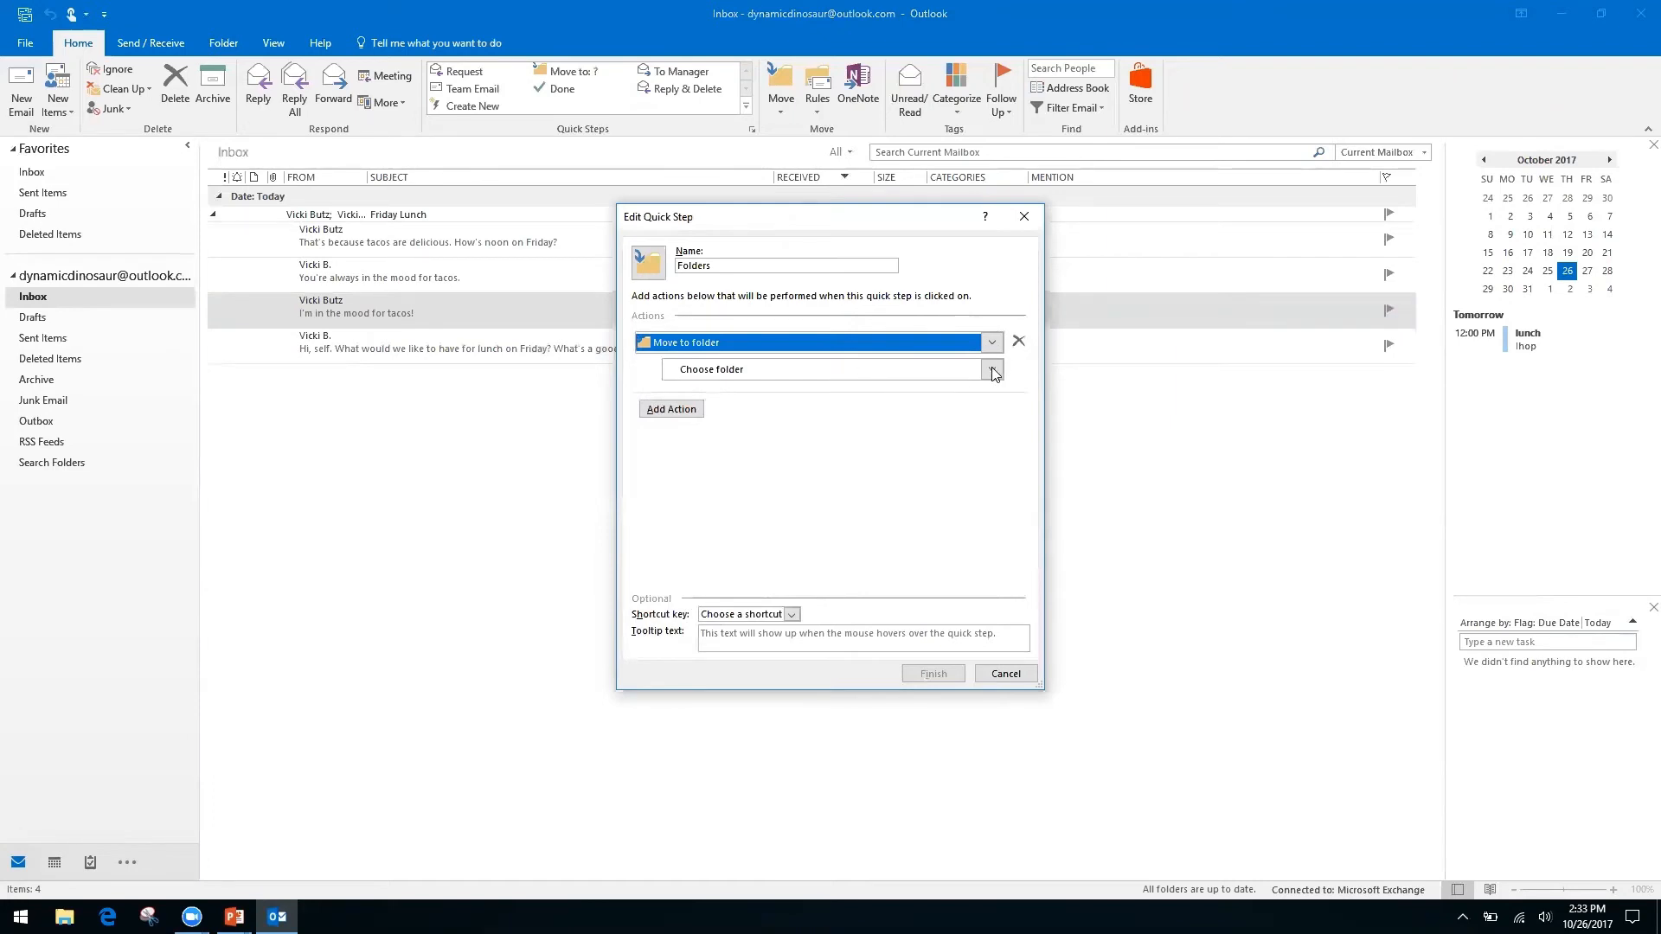
click(33, 519)
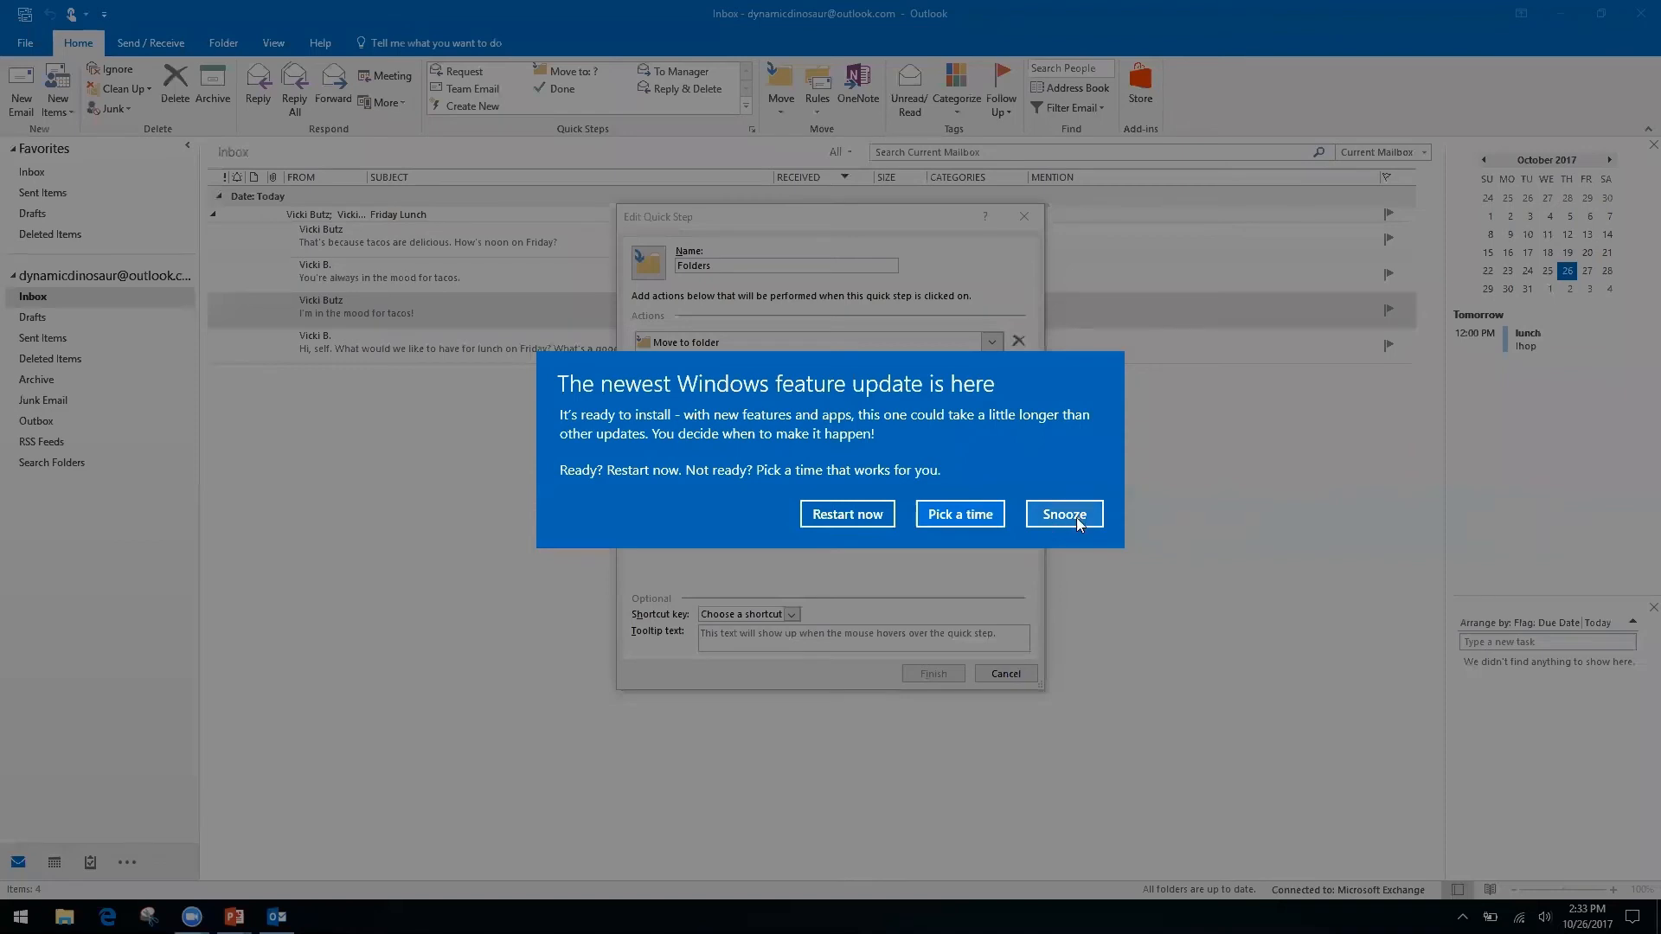
Dismiss the Windows update prompt and open the Choose folder list.
click(1064, 513)
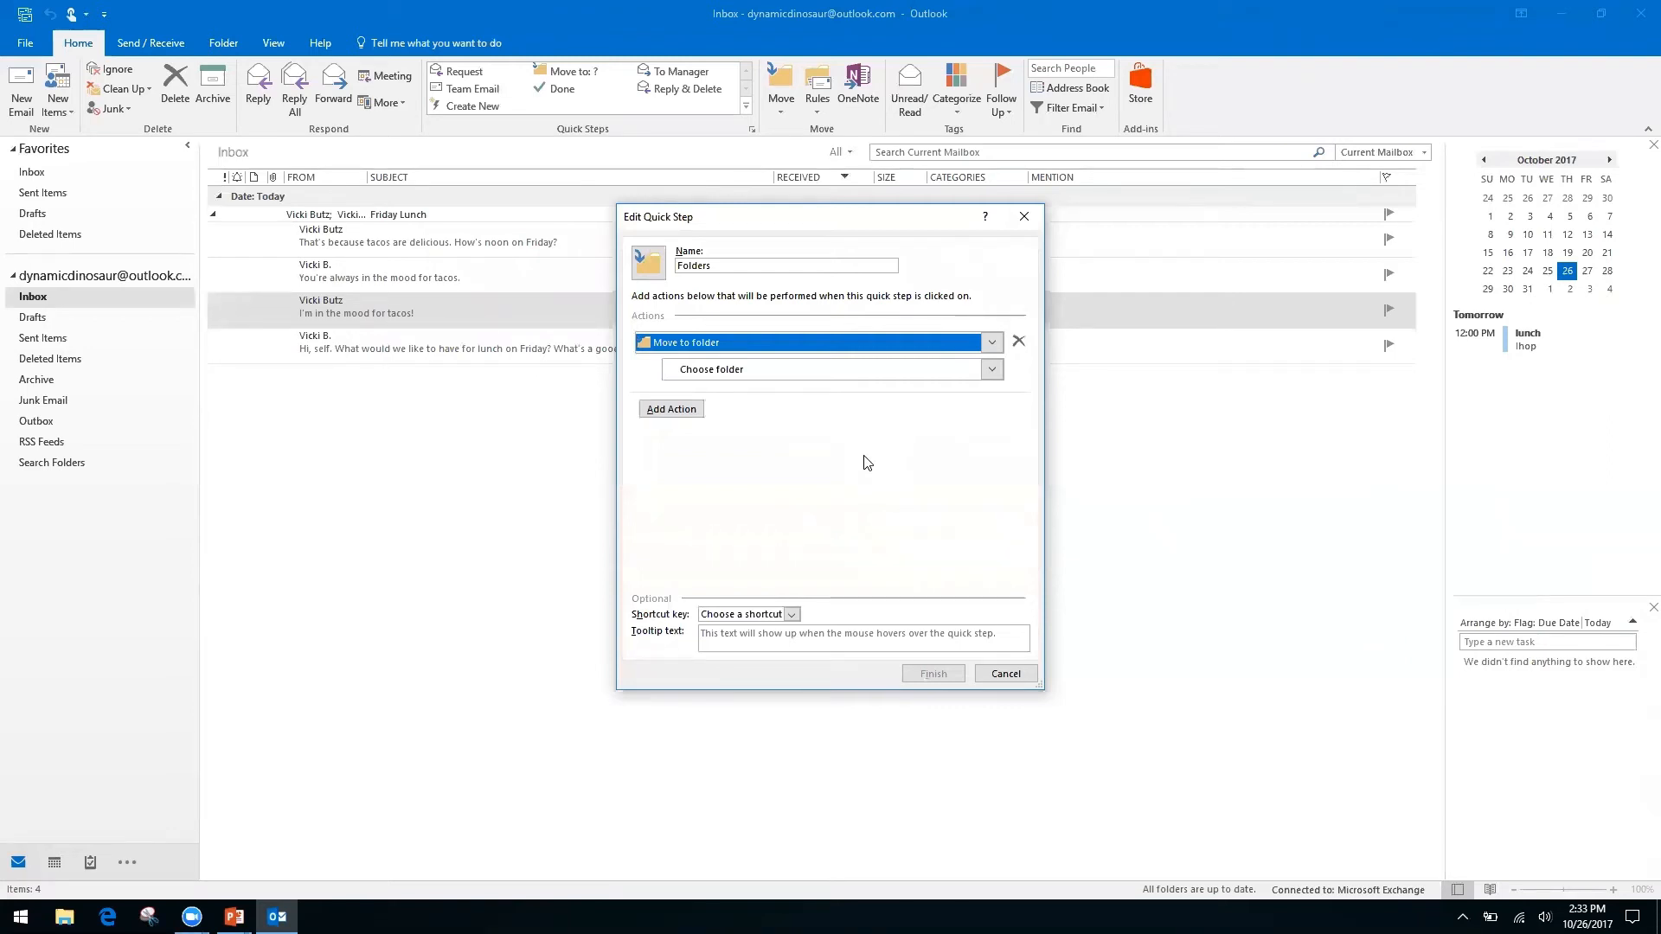
click(701, 372)
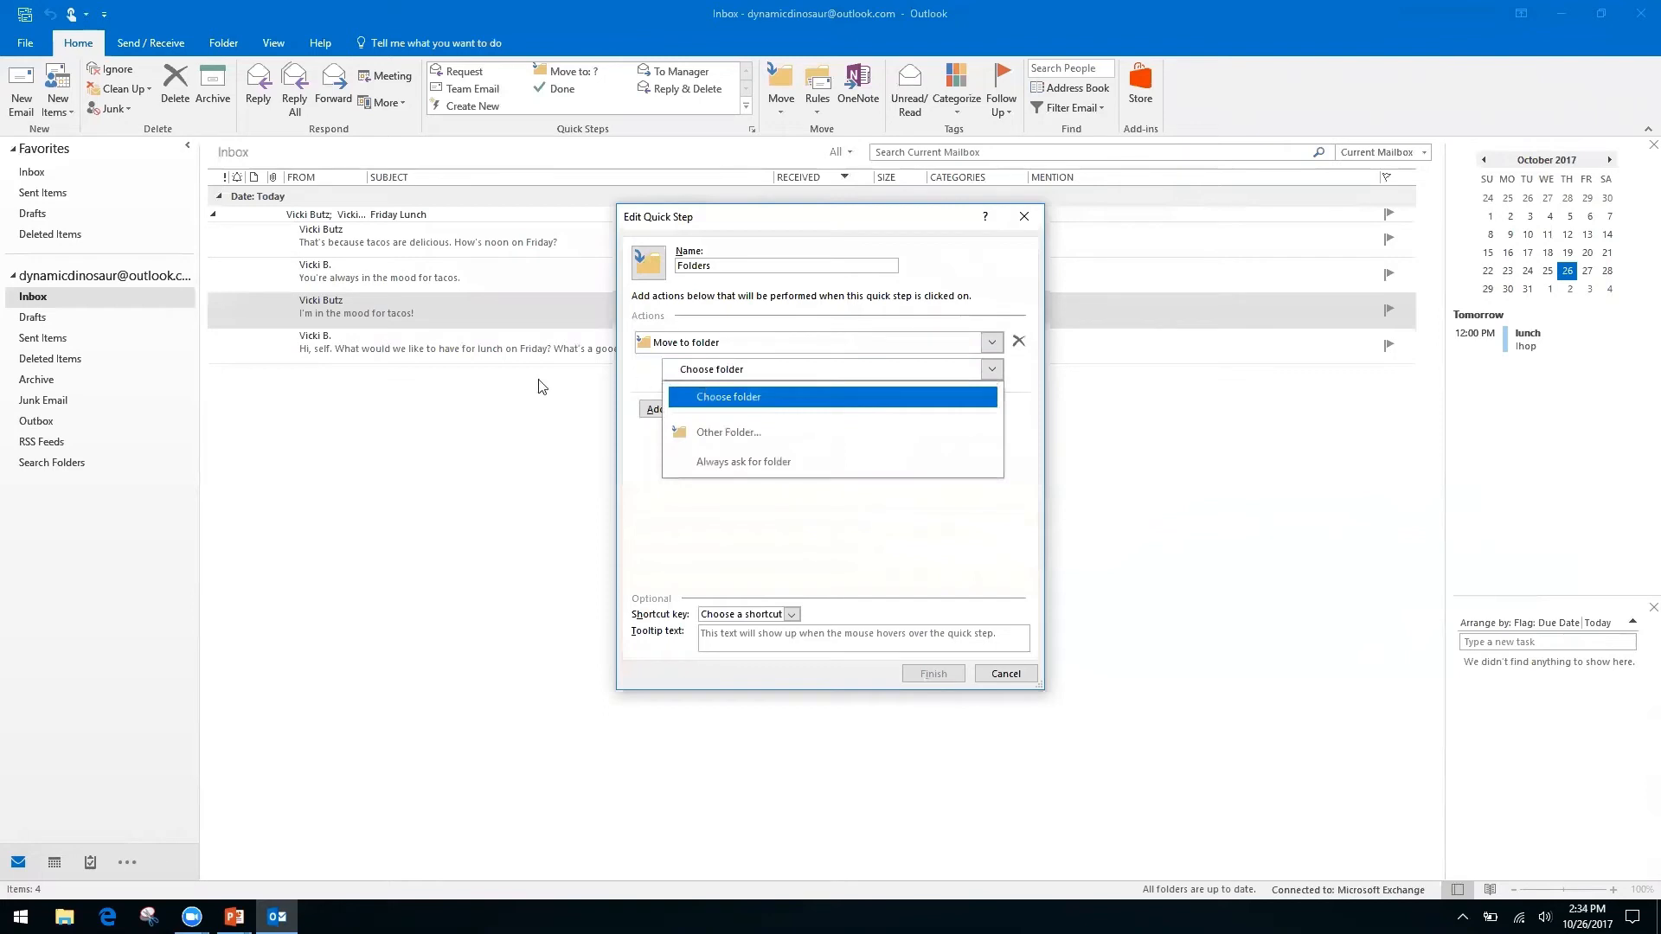
Create a new Finances folder under Inbox and set it as the move destination.
click(755, 433)
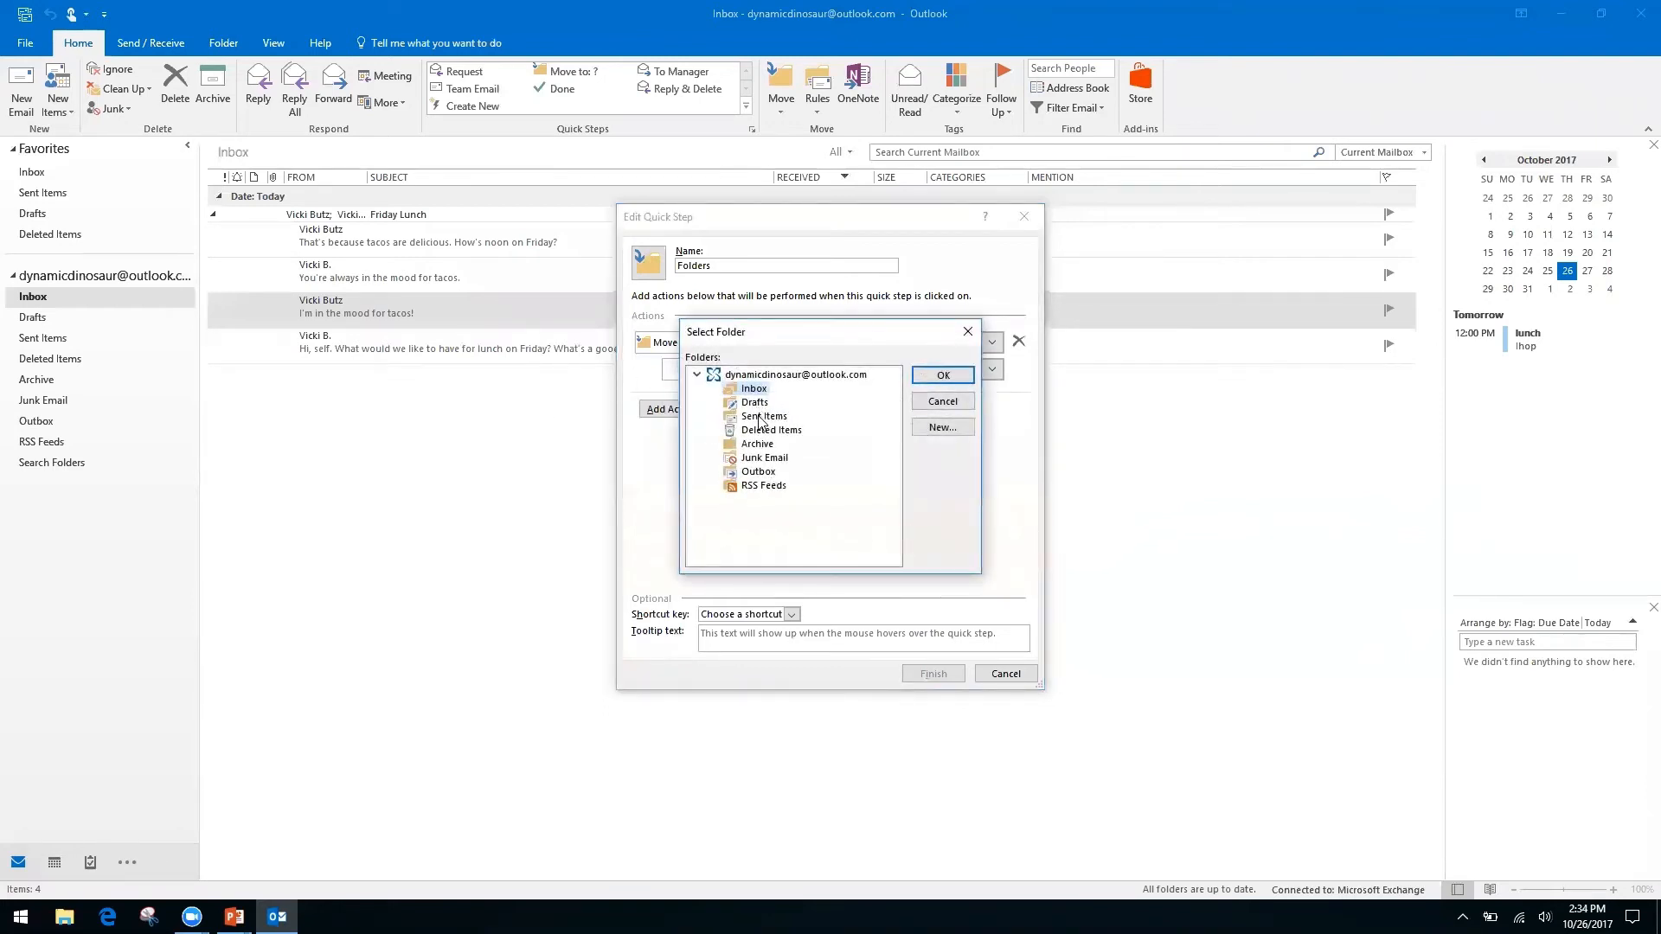
click(941, 428)
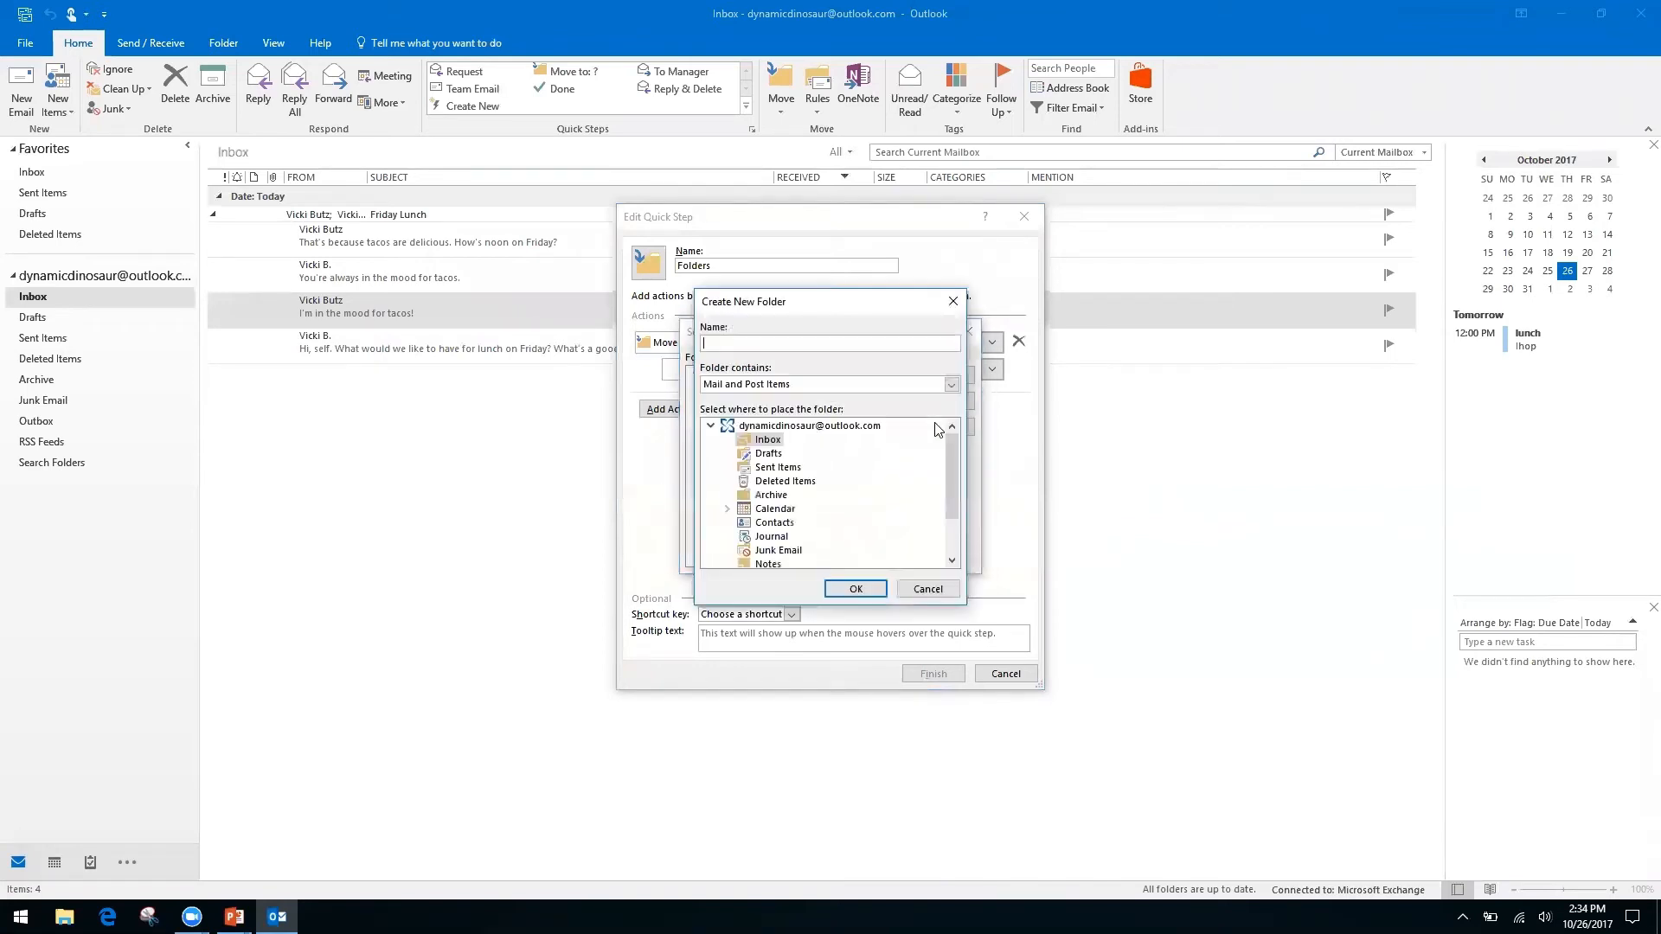
text(Finances)
click(853, 589)
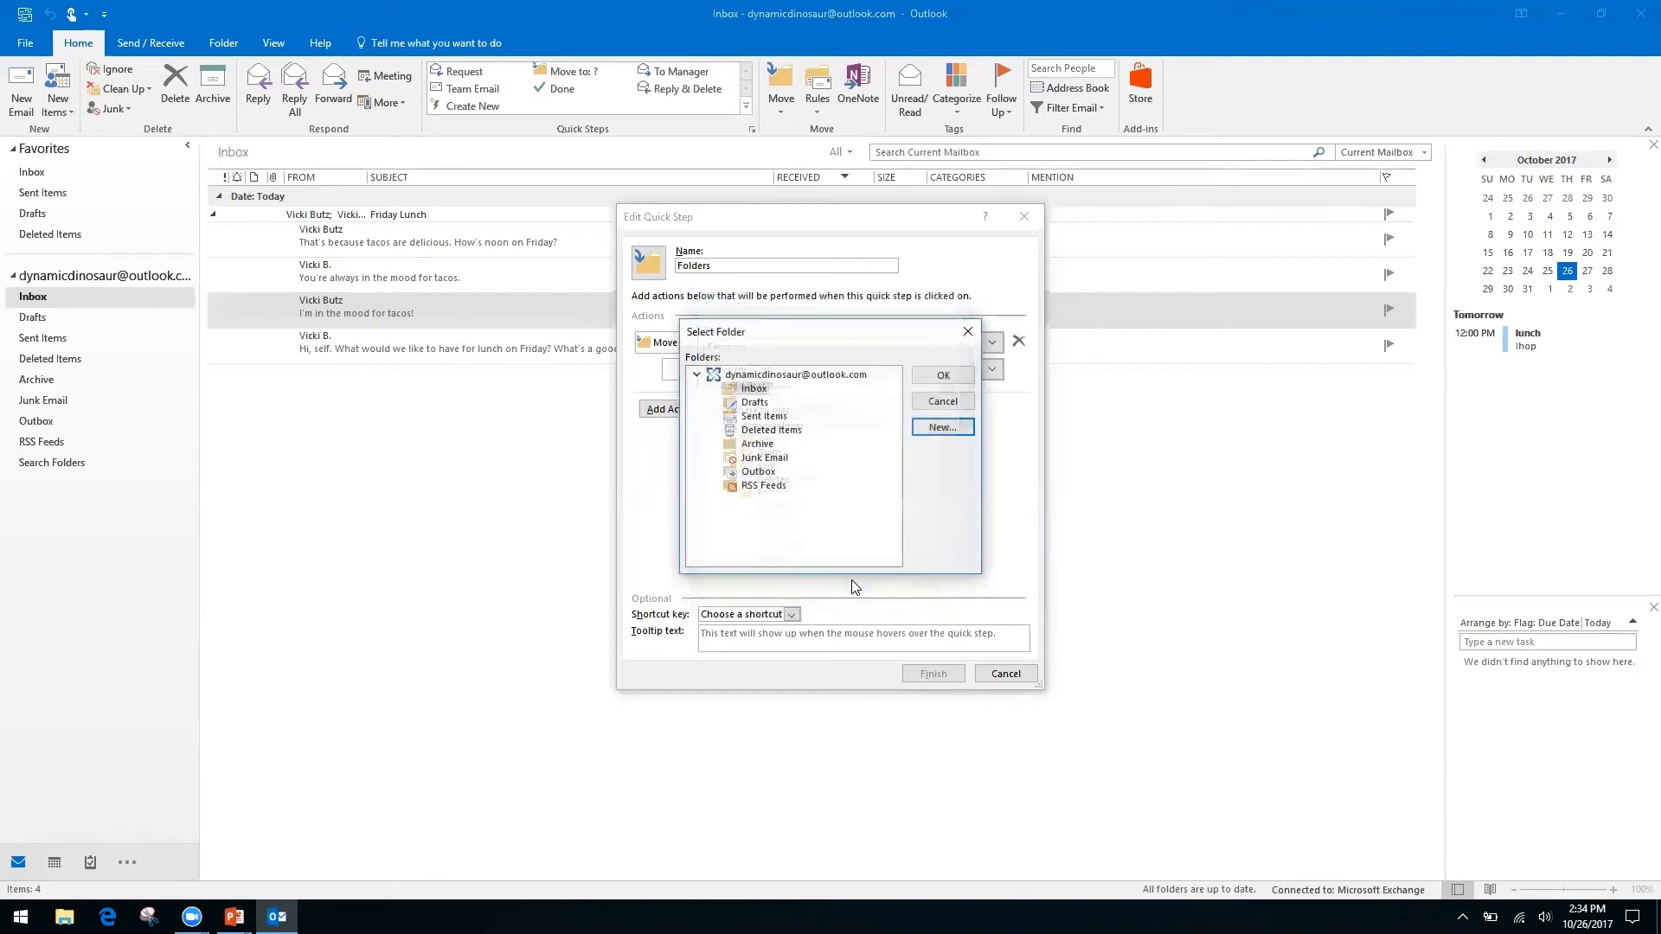
click(931, 378)
Rename the quick step to 'Finances'.
click(750, 260)
click(749, 259)
text(Fina)
key(BackSpace)
key(BackSpace)
key(BackSpace)
key(BackSpace)
key(BackSpace)
key(BackSpace)
key(BackSpace)
key(BackSpace)
key(BackSpace)
key(BackSpace)
key(BackSpace)
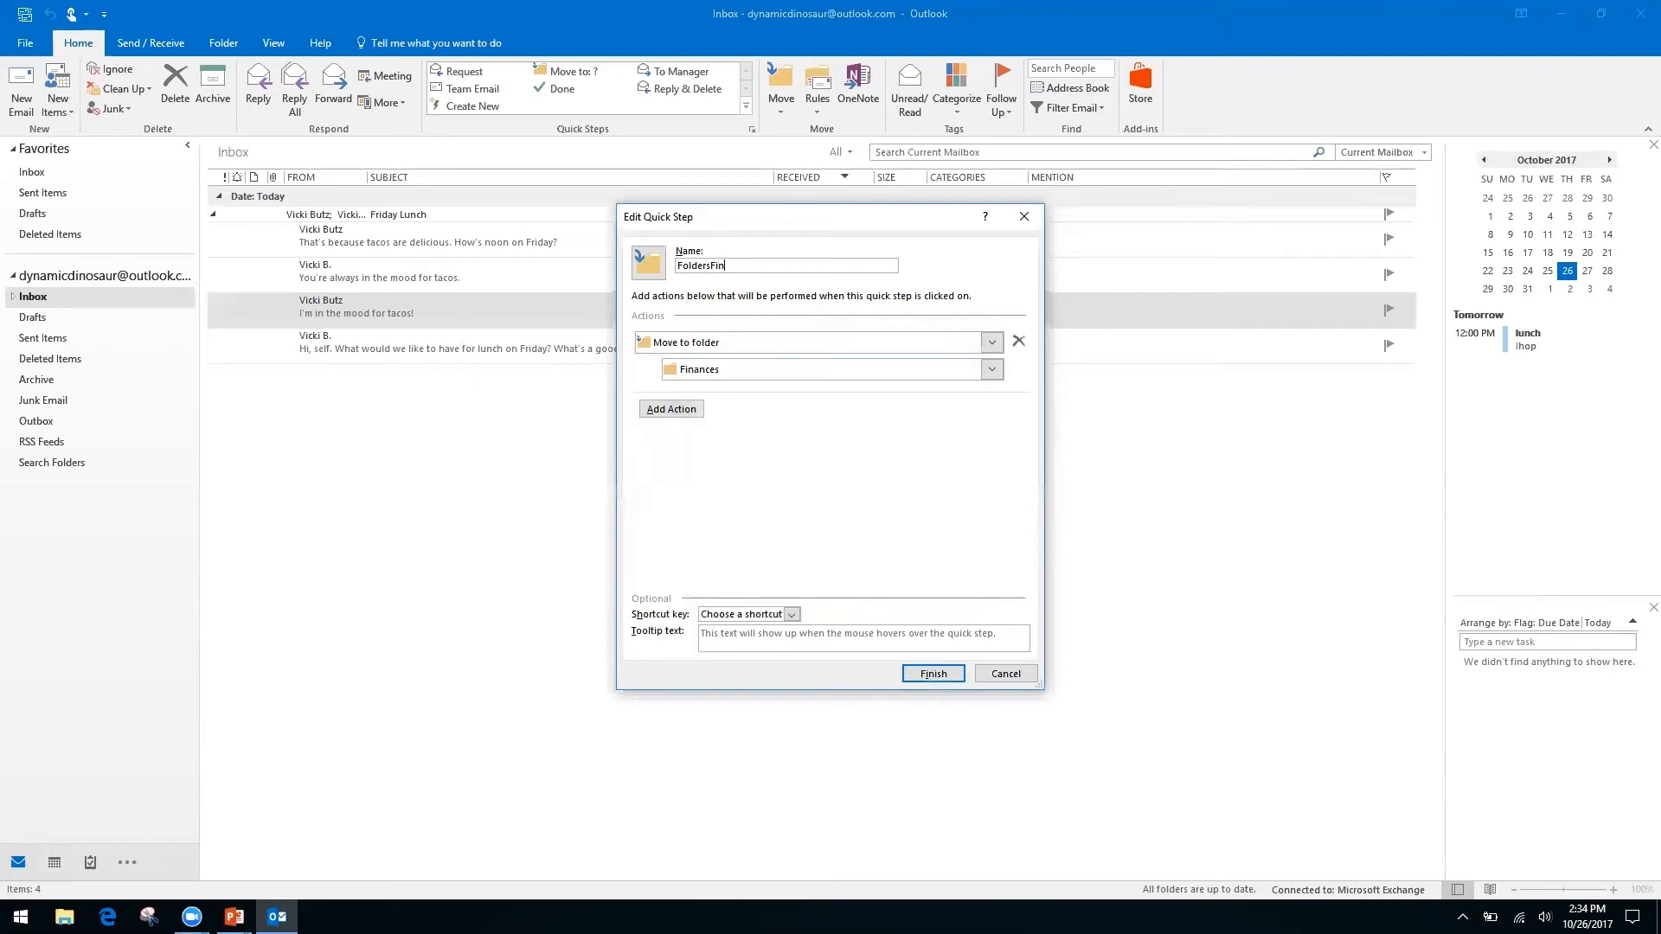
text(Finances)
Save the Finances quick step, apply it to the tacos message, and verify it in the Finances folder.
click(934, 676)
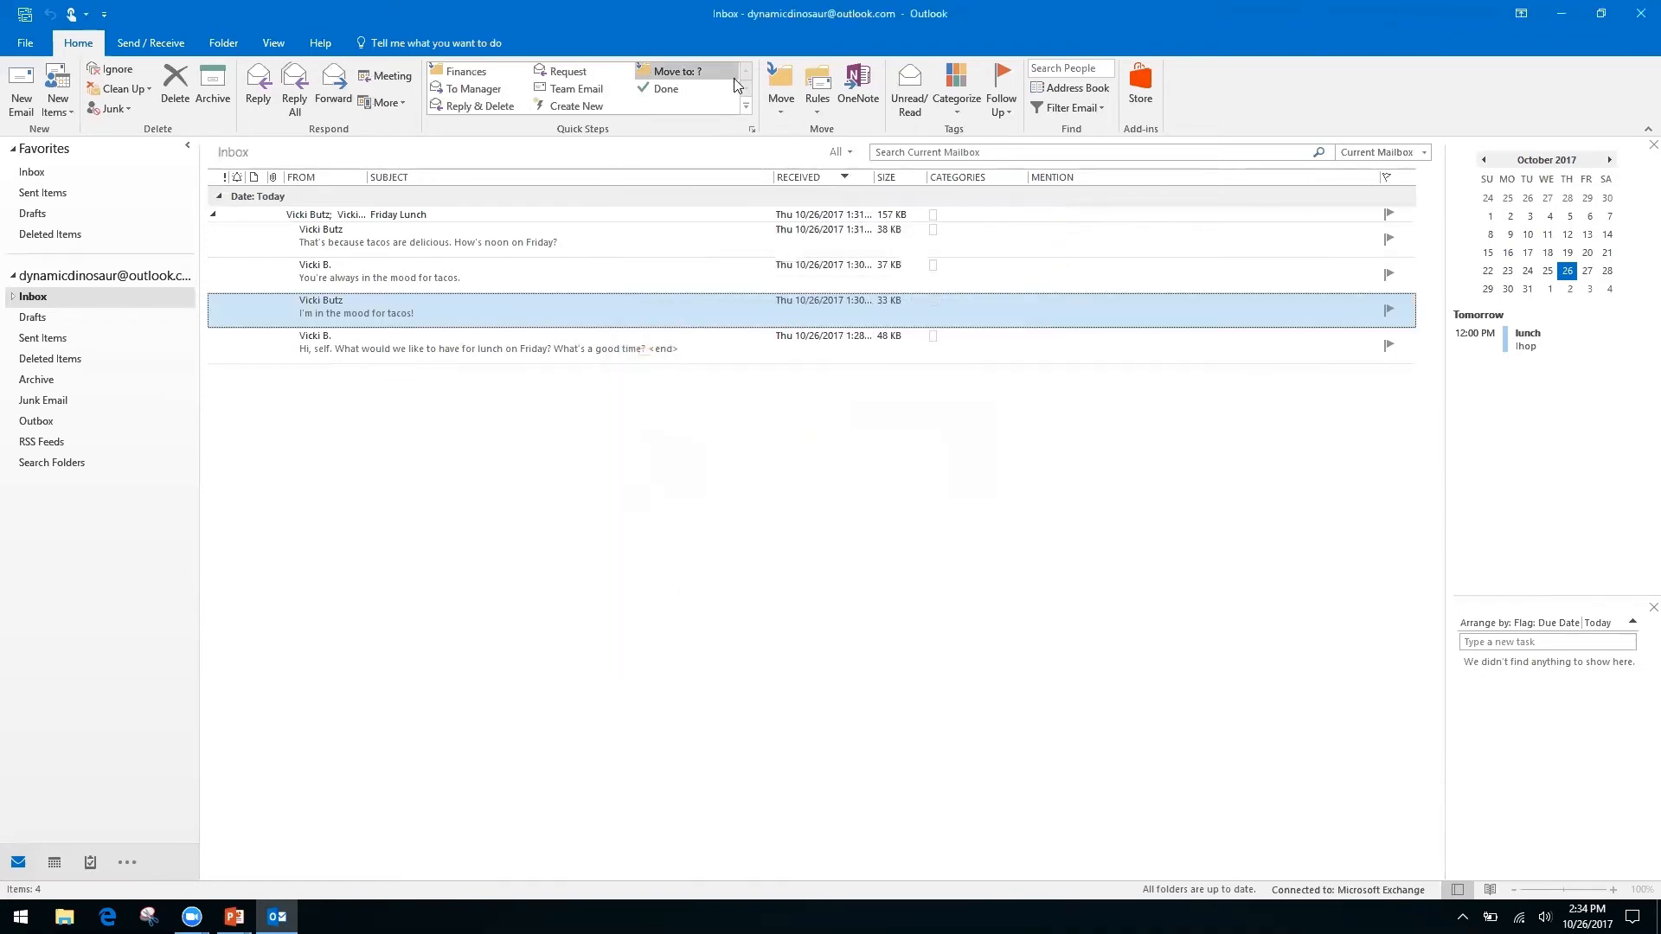
click(466, 72)
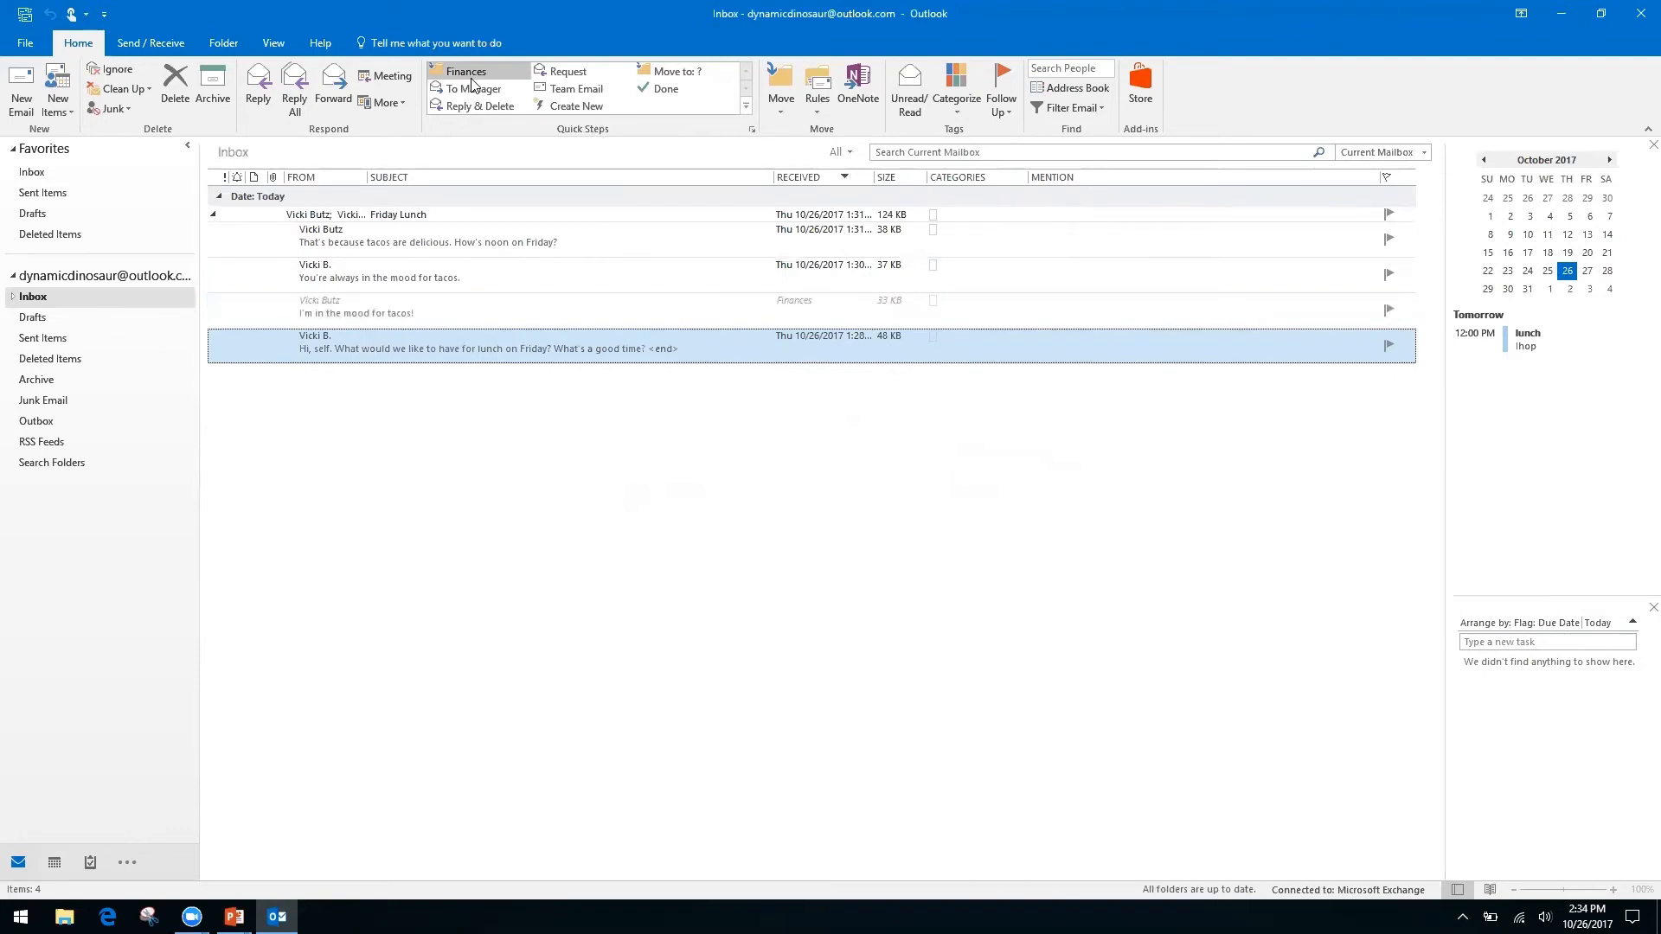
click(13, 298)
click(52, 320)
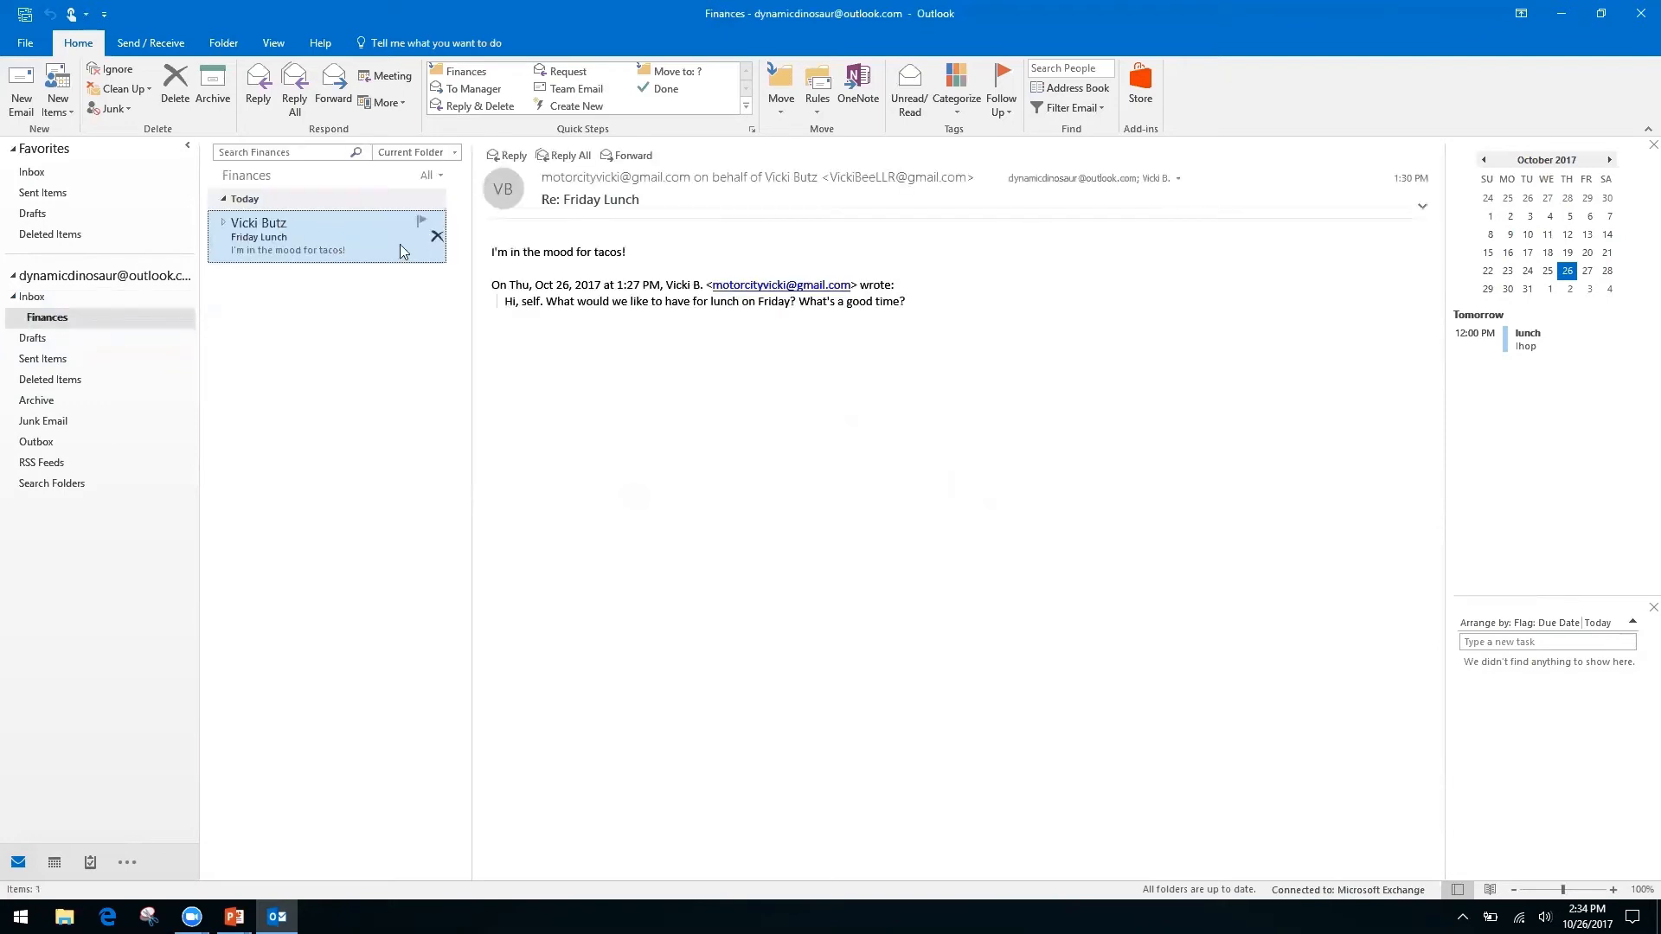
click(33, 297)
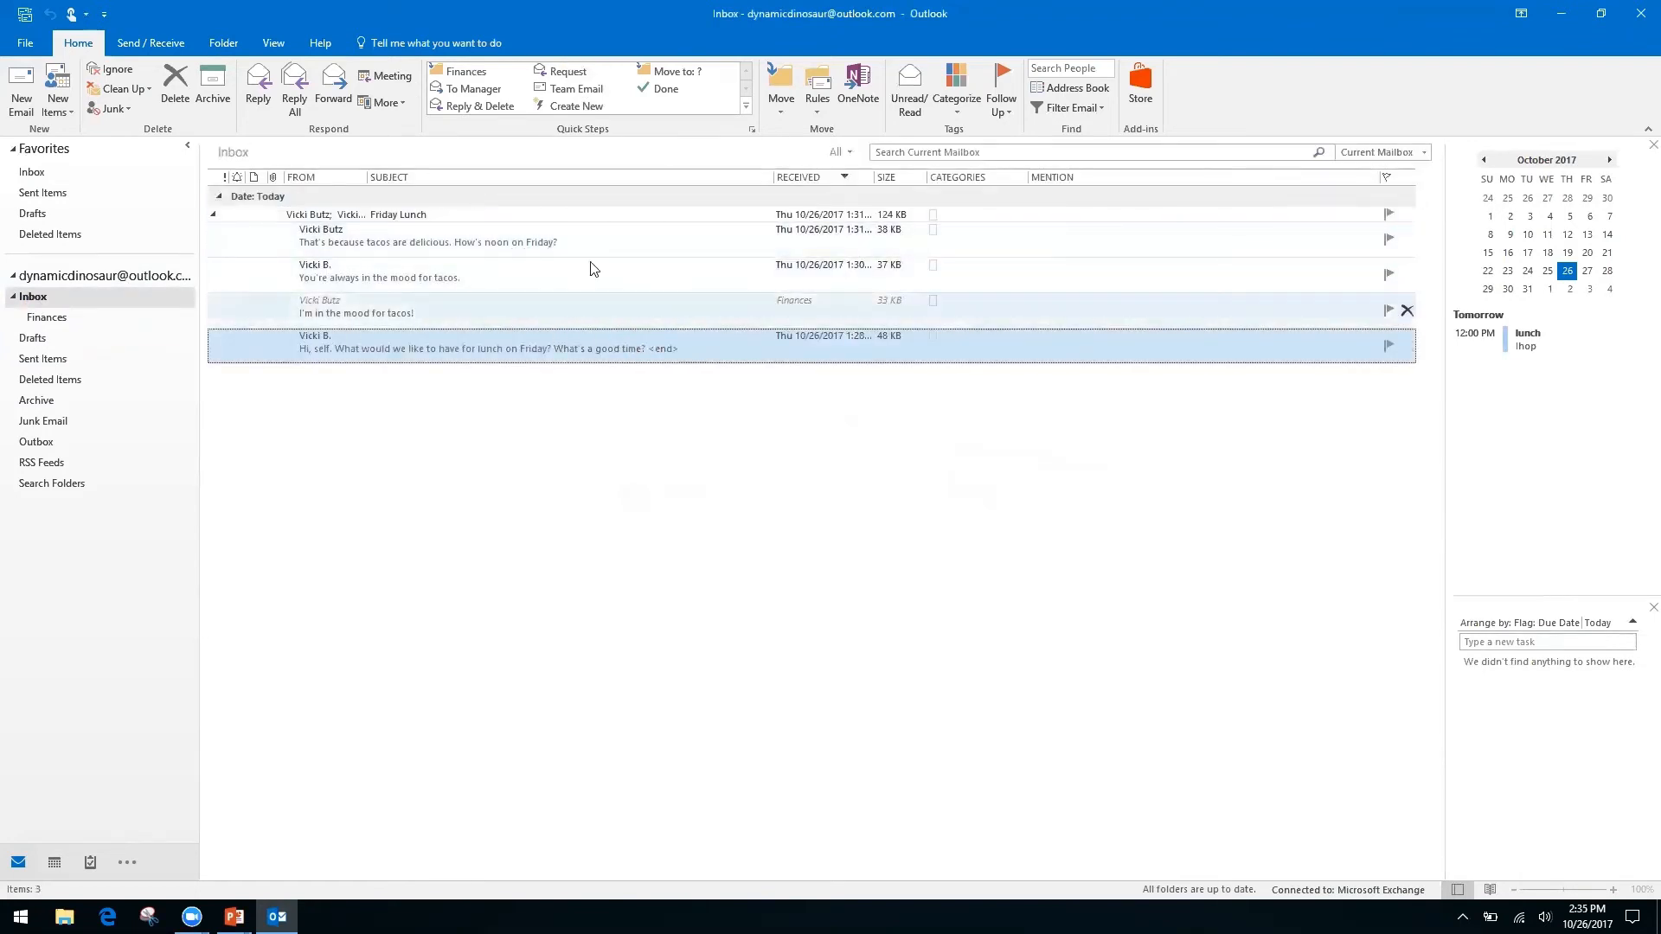
Open the Friday Lunch conversation in its own window, then close it.
click(216, 219)
click(214, 217)
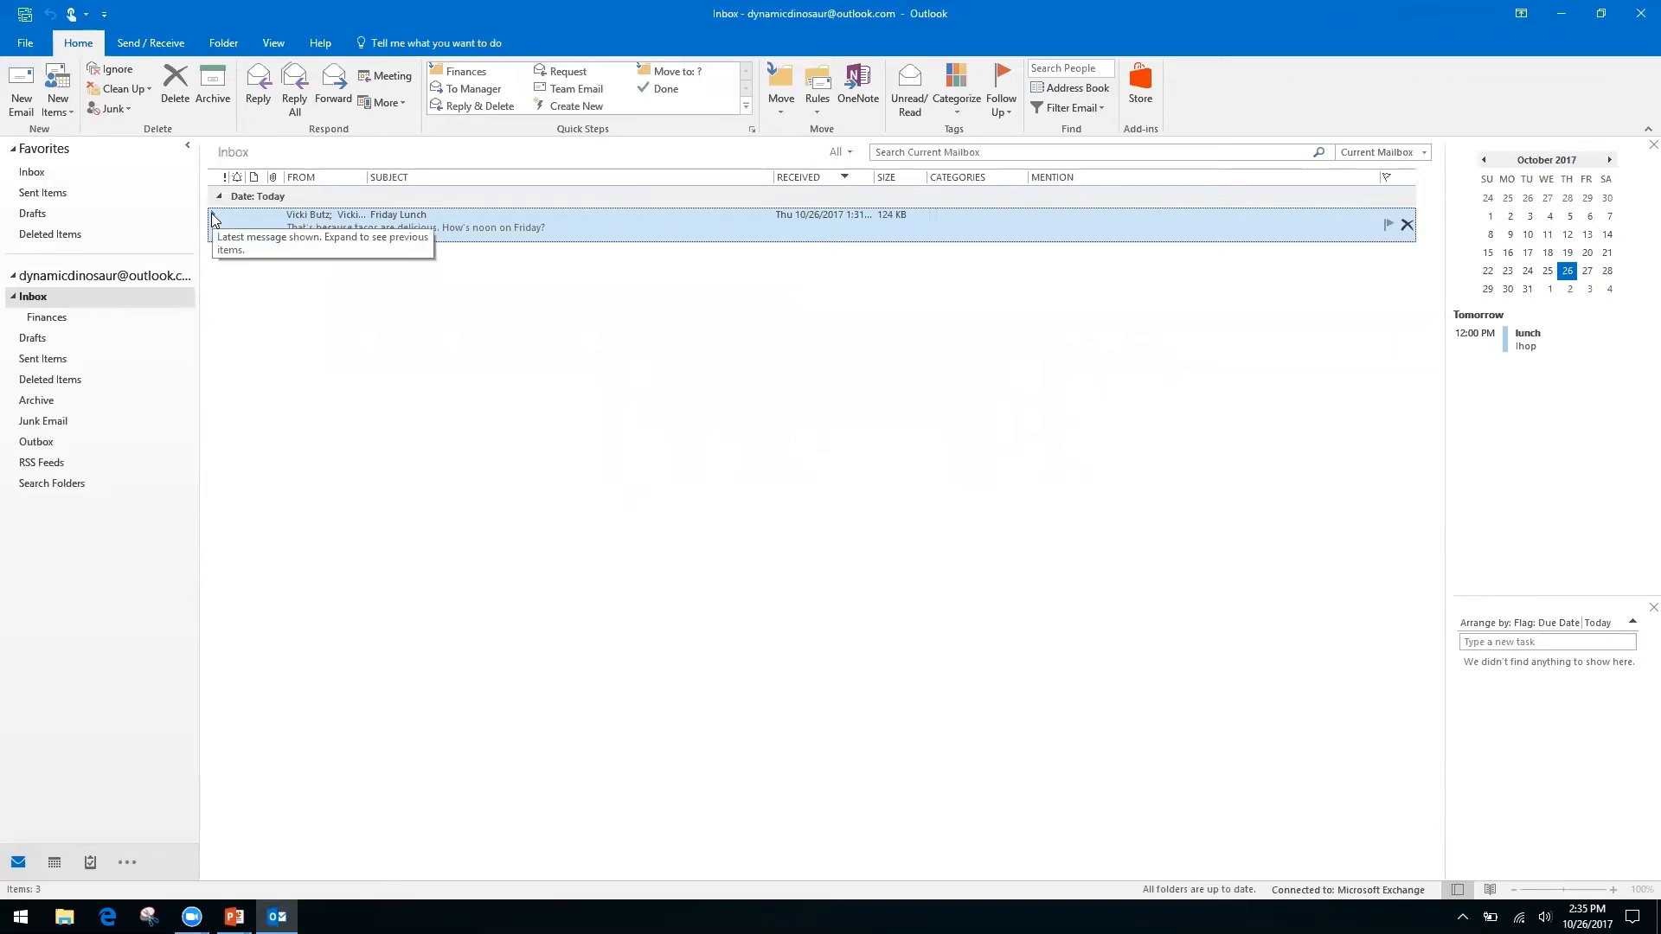
drag(202, 233, 202, 233)
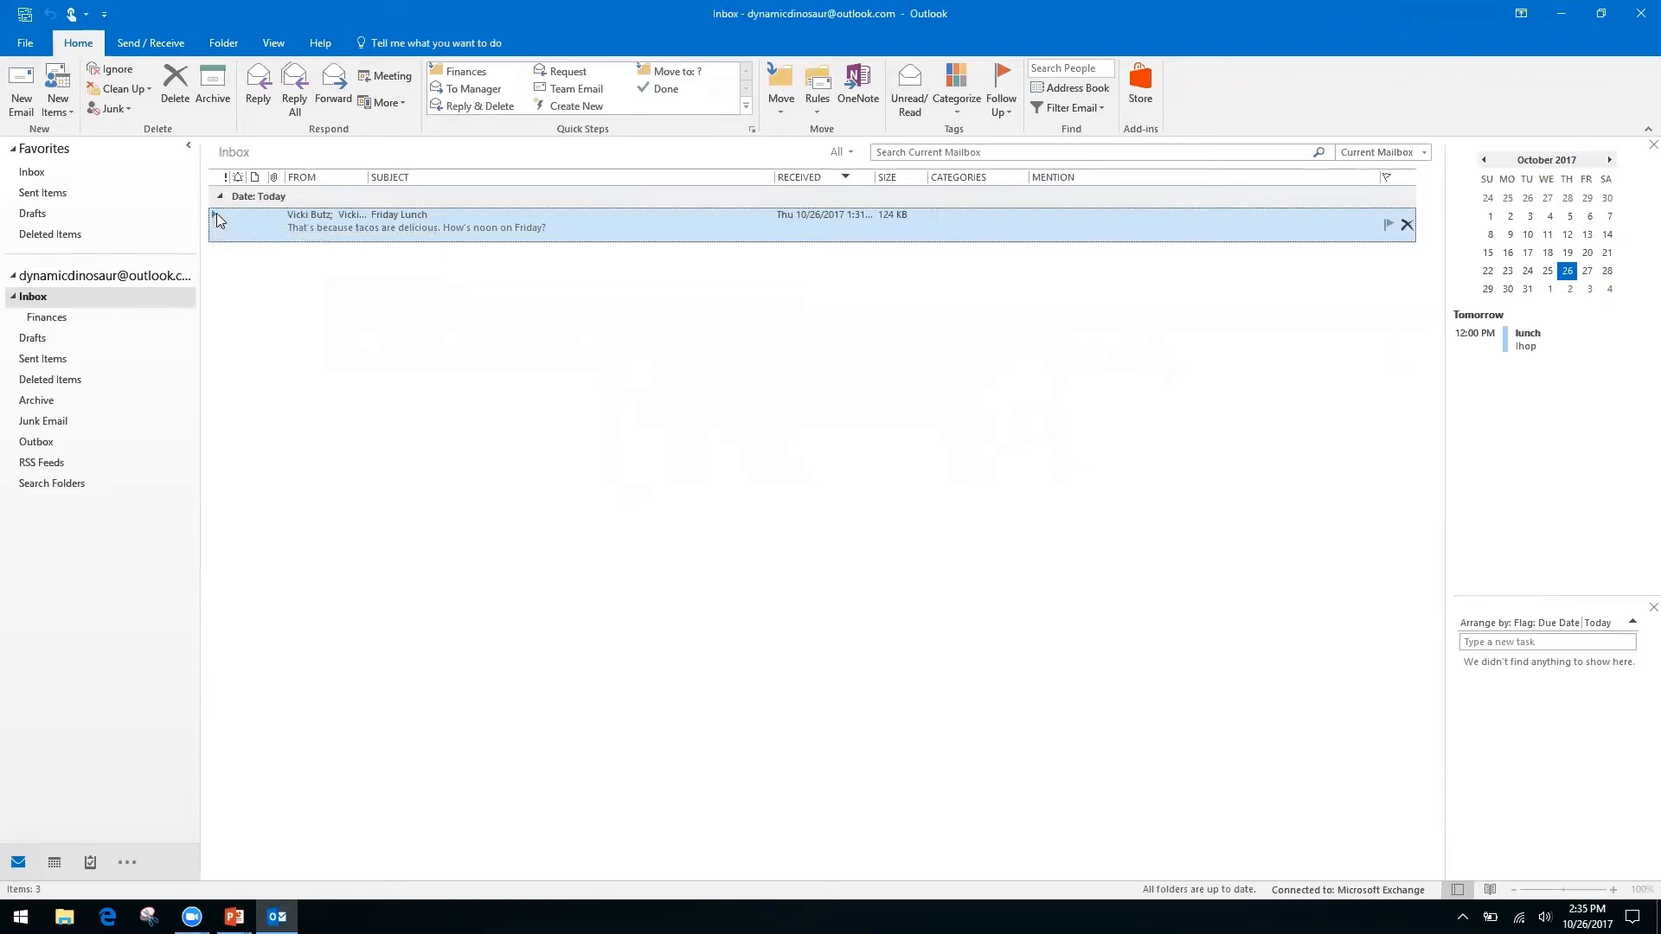
double_click(218, 215)
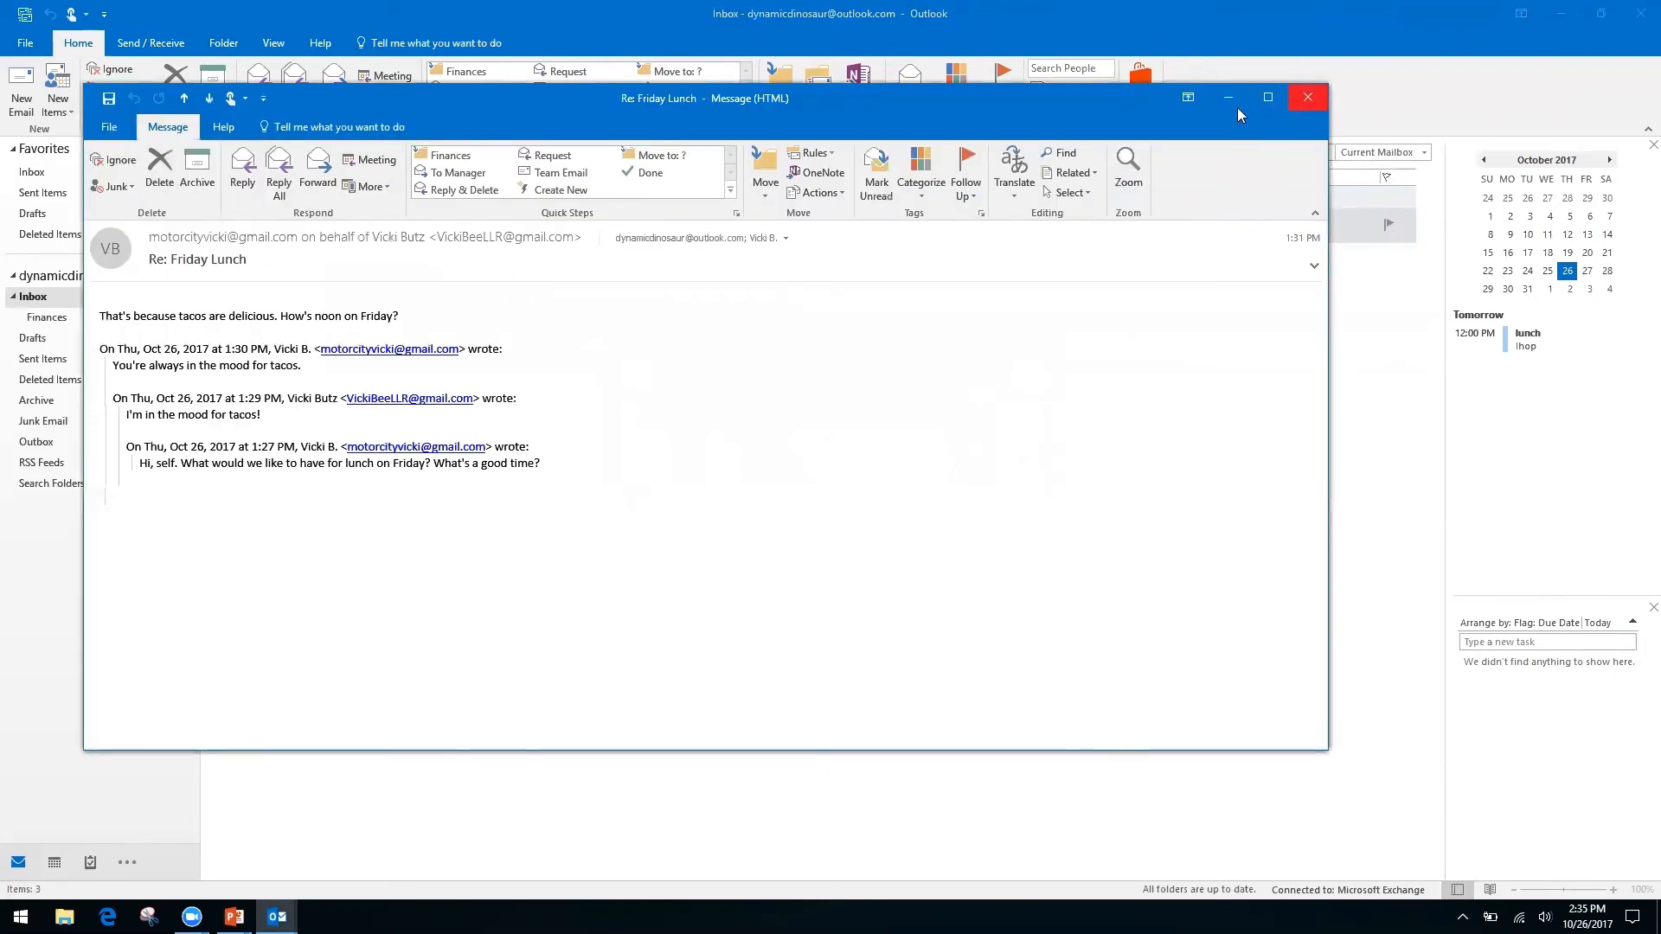
click(1320, 102)
Delete the "You're always in the mood for tacos." message from the Friday Lunch conversation.
click(215, 214)
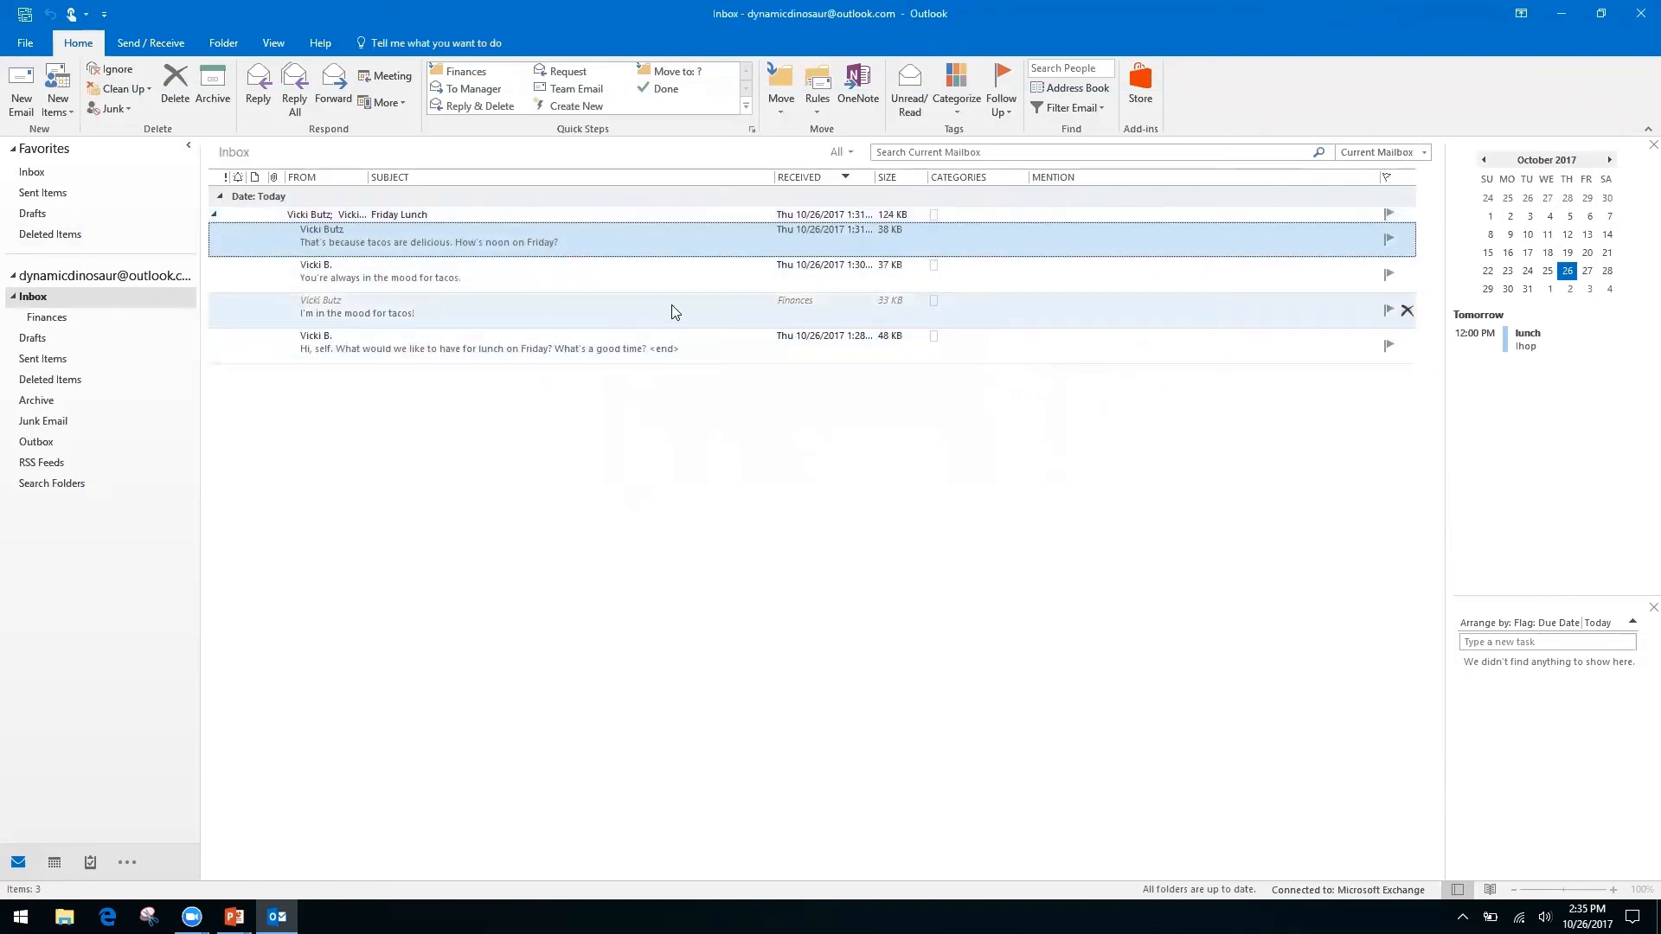
click(588, 308)
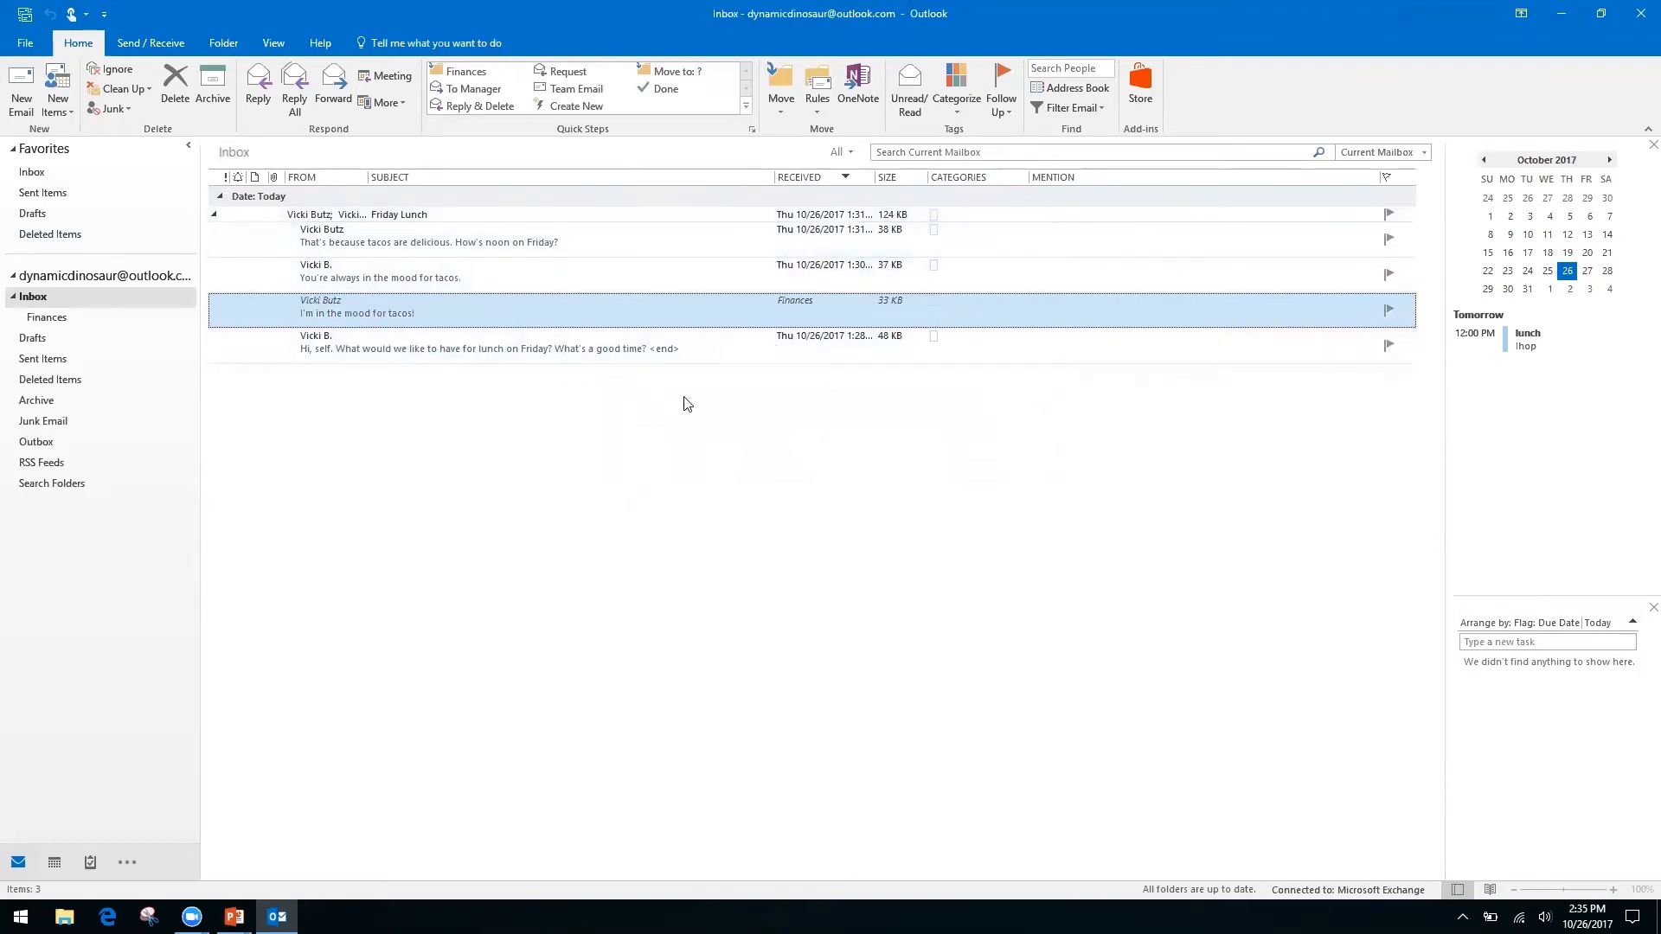
click(580, 273)
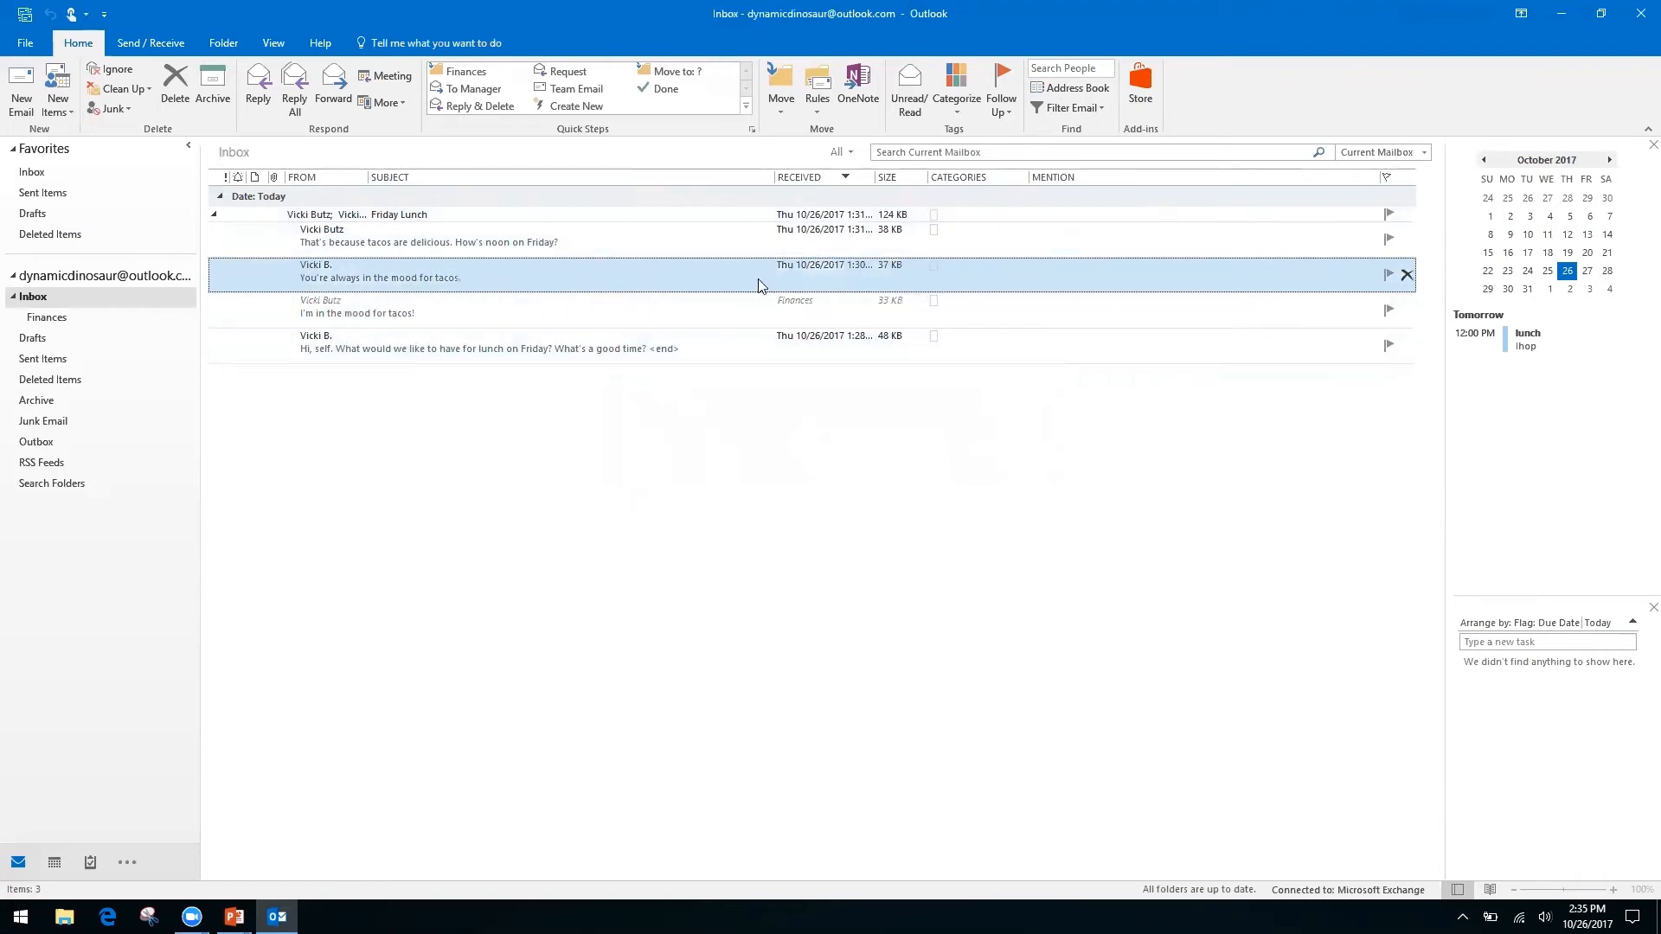
click(172, 91)
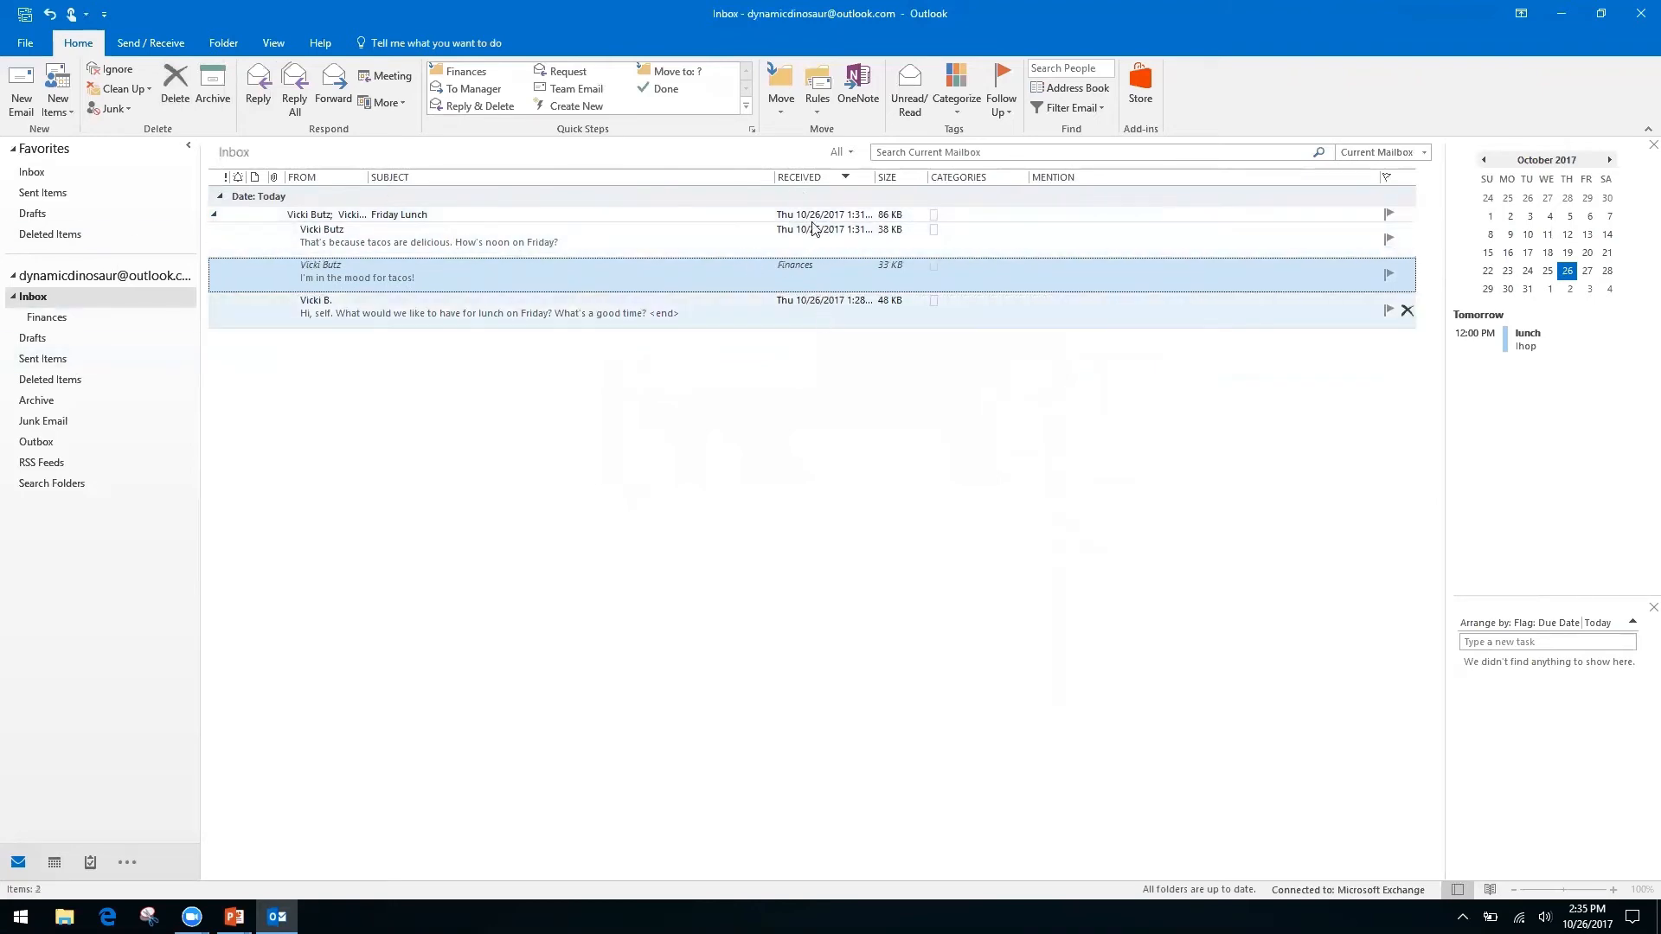
Collapse the Friday Lunch conversation and switch to the 'Quicksteps, Rules, and Search Folders' slide.
click(215, 218)
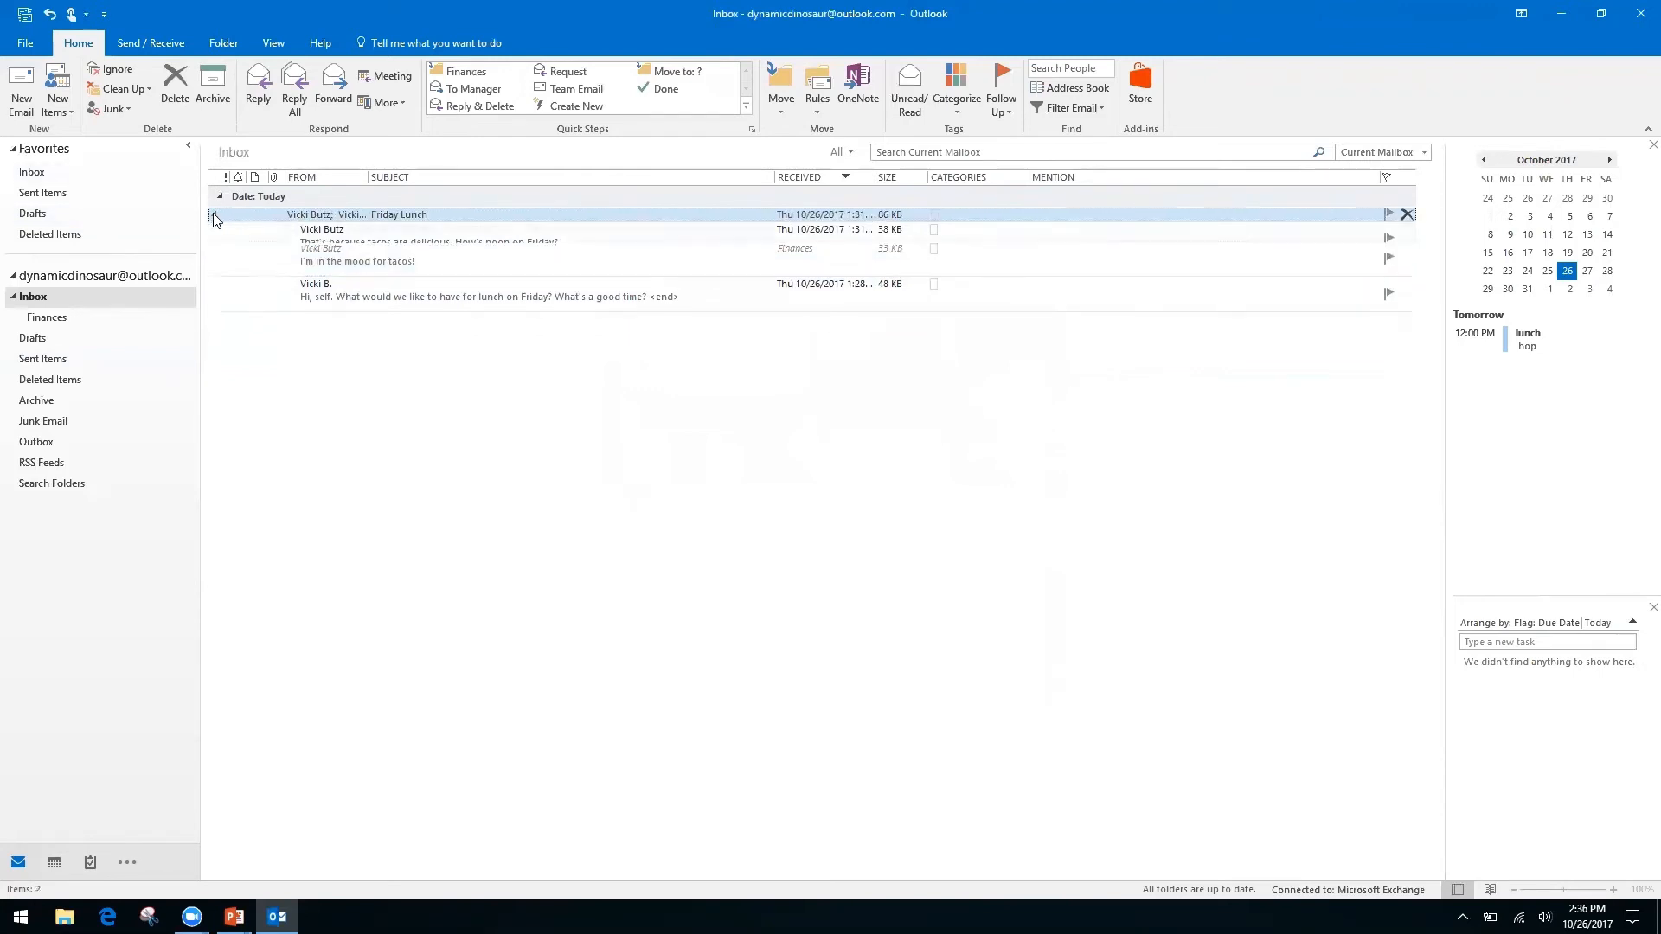
click(214, 215)
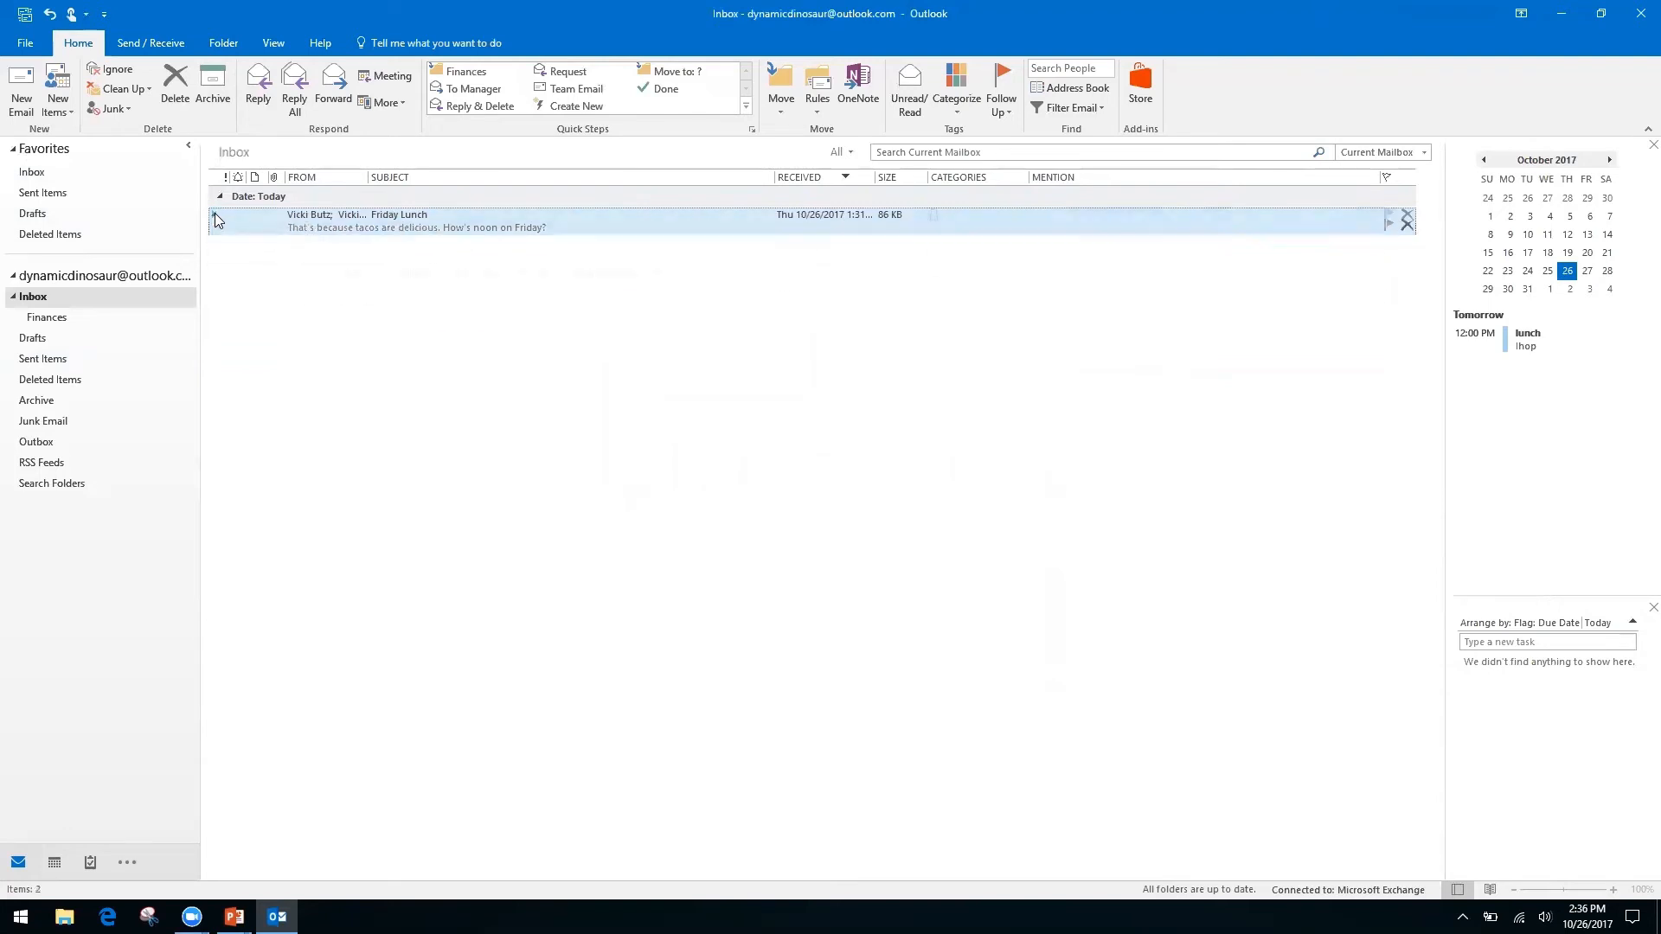
click(214, 213)
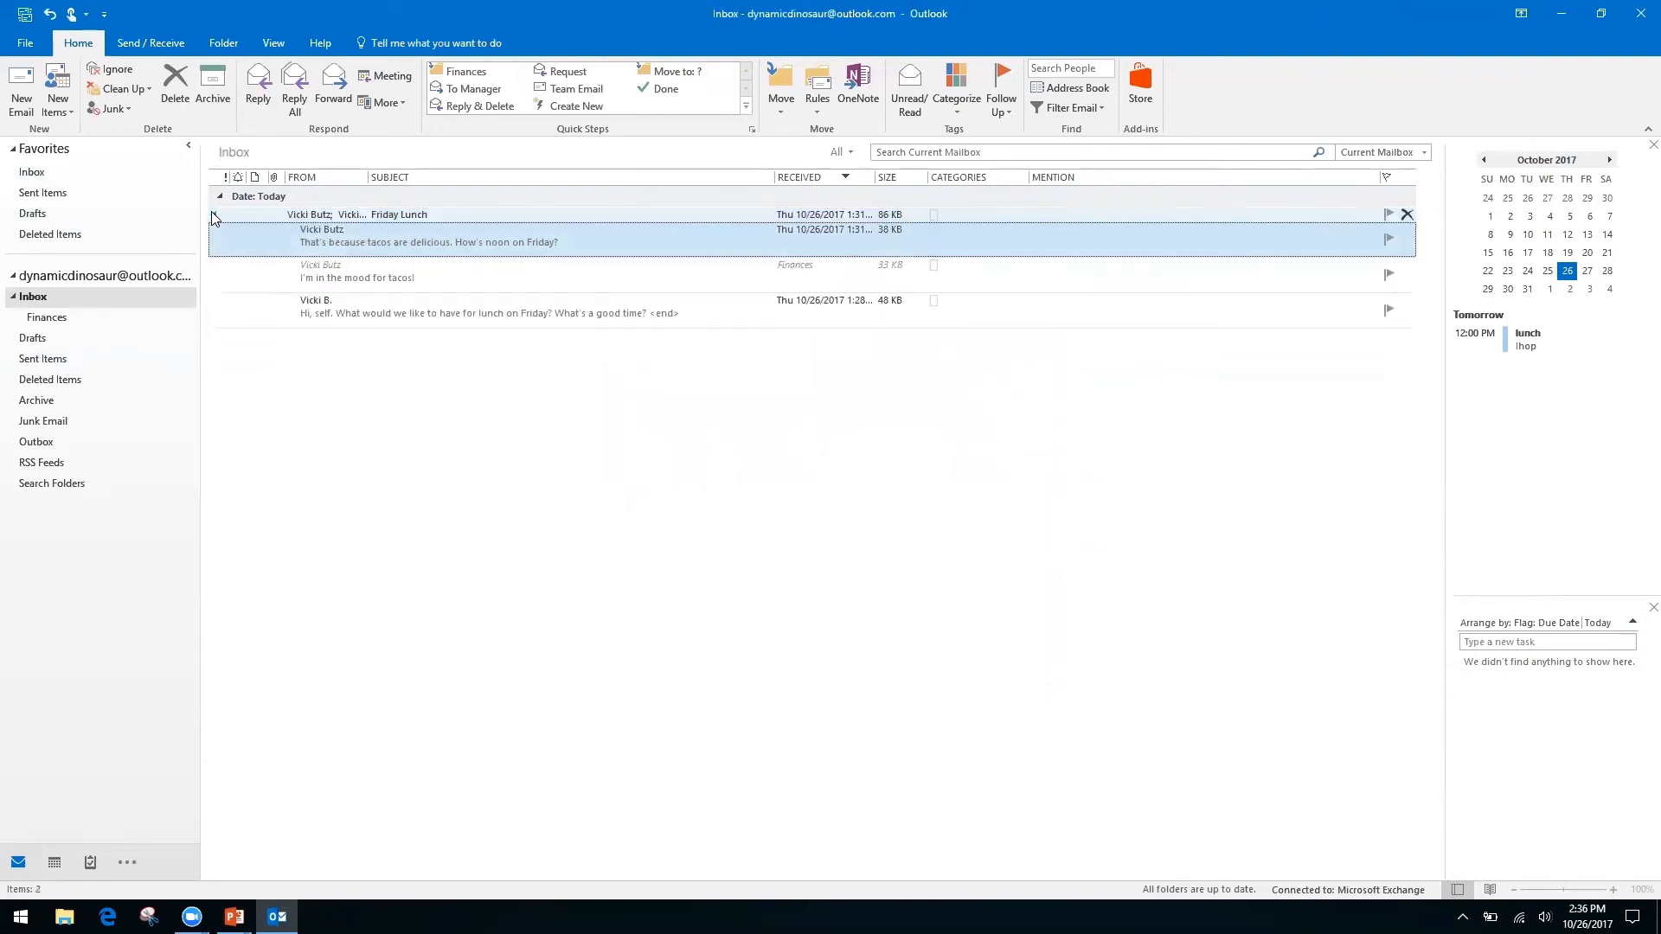
click(213, 218)
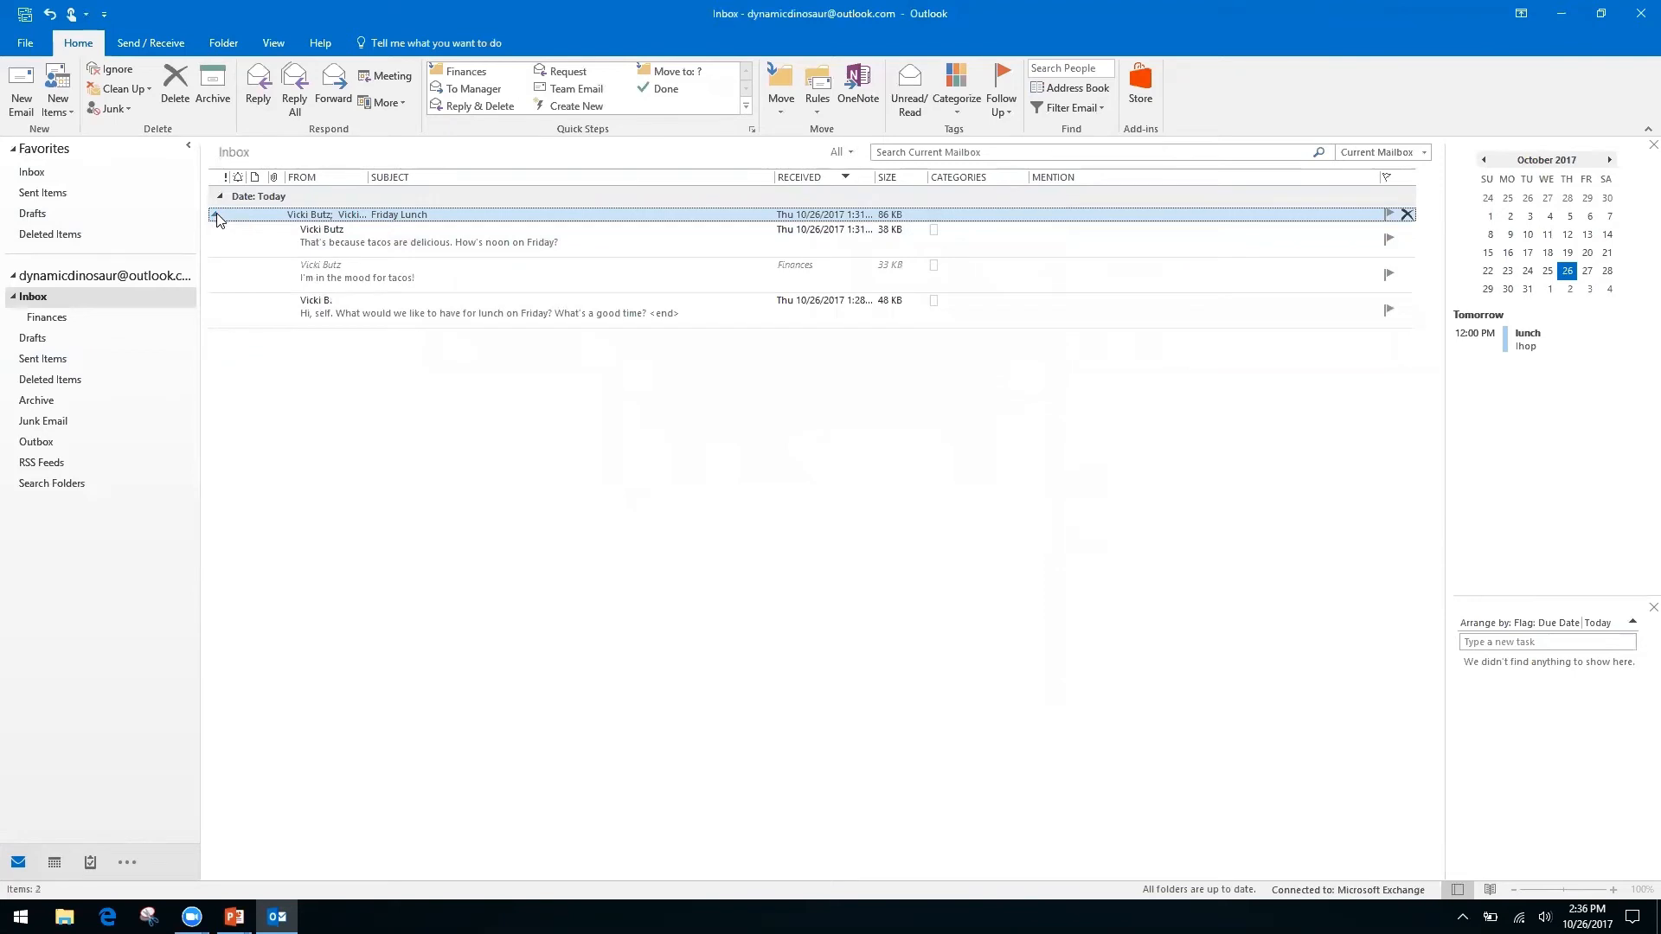
click(216, 214)
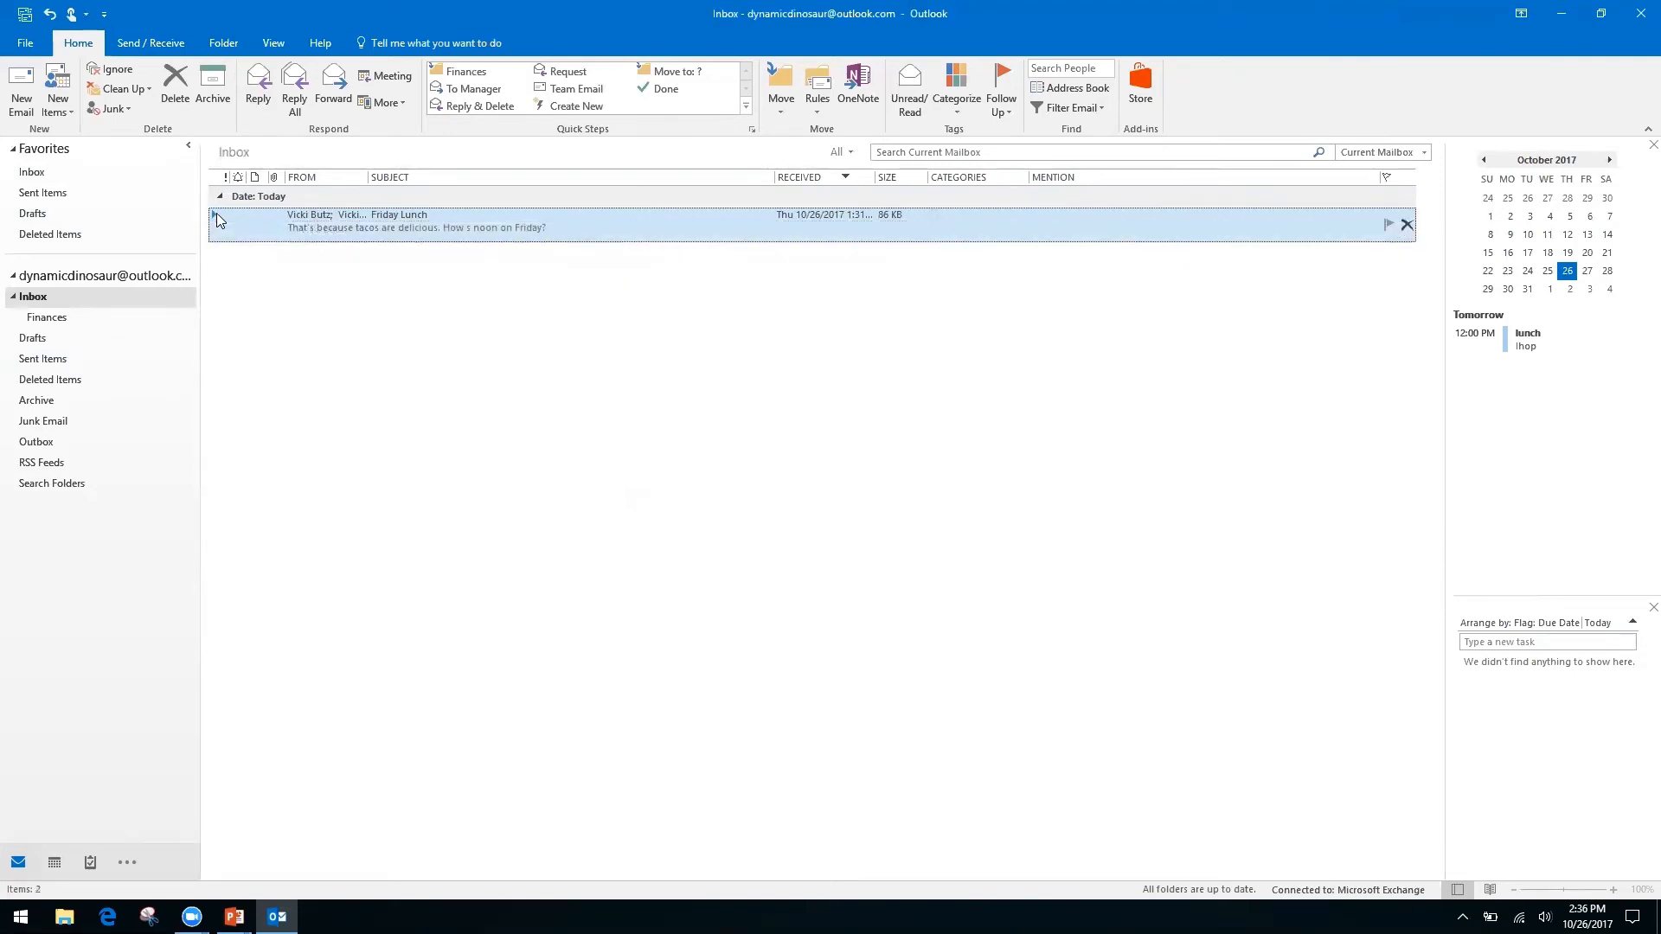
key(alt+Tab)
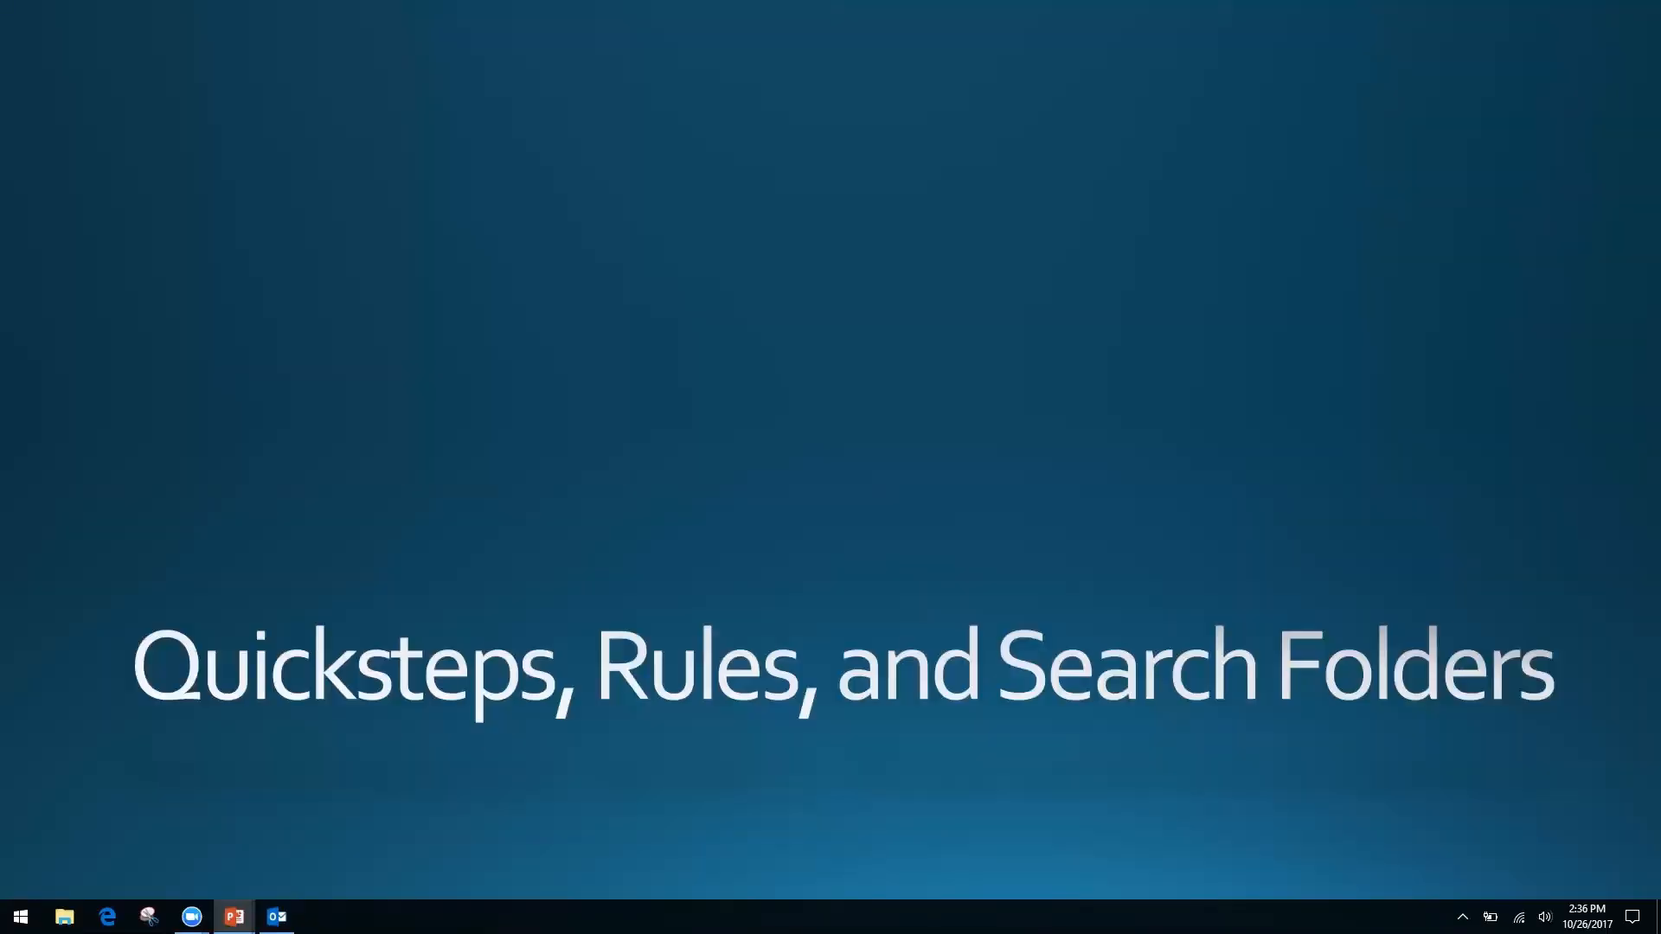
Leave the PowerPoint slide and return to the Outlook Inbox with Alt+Tab.
key(alt+Tab)
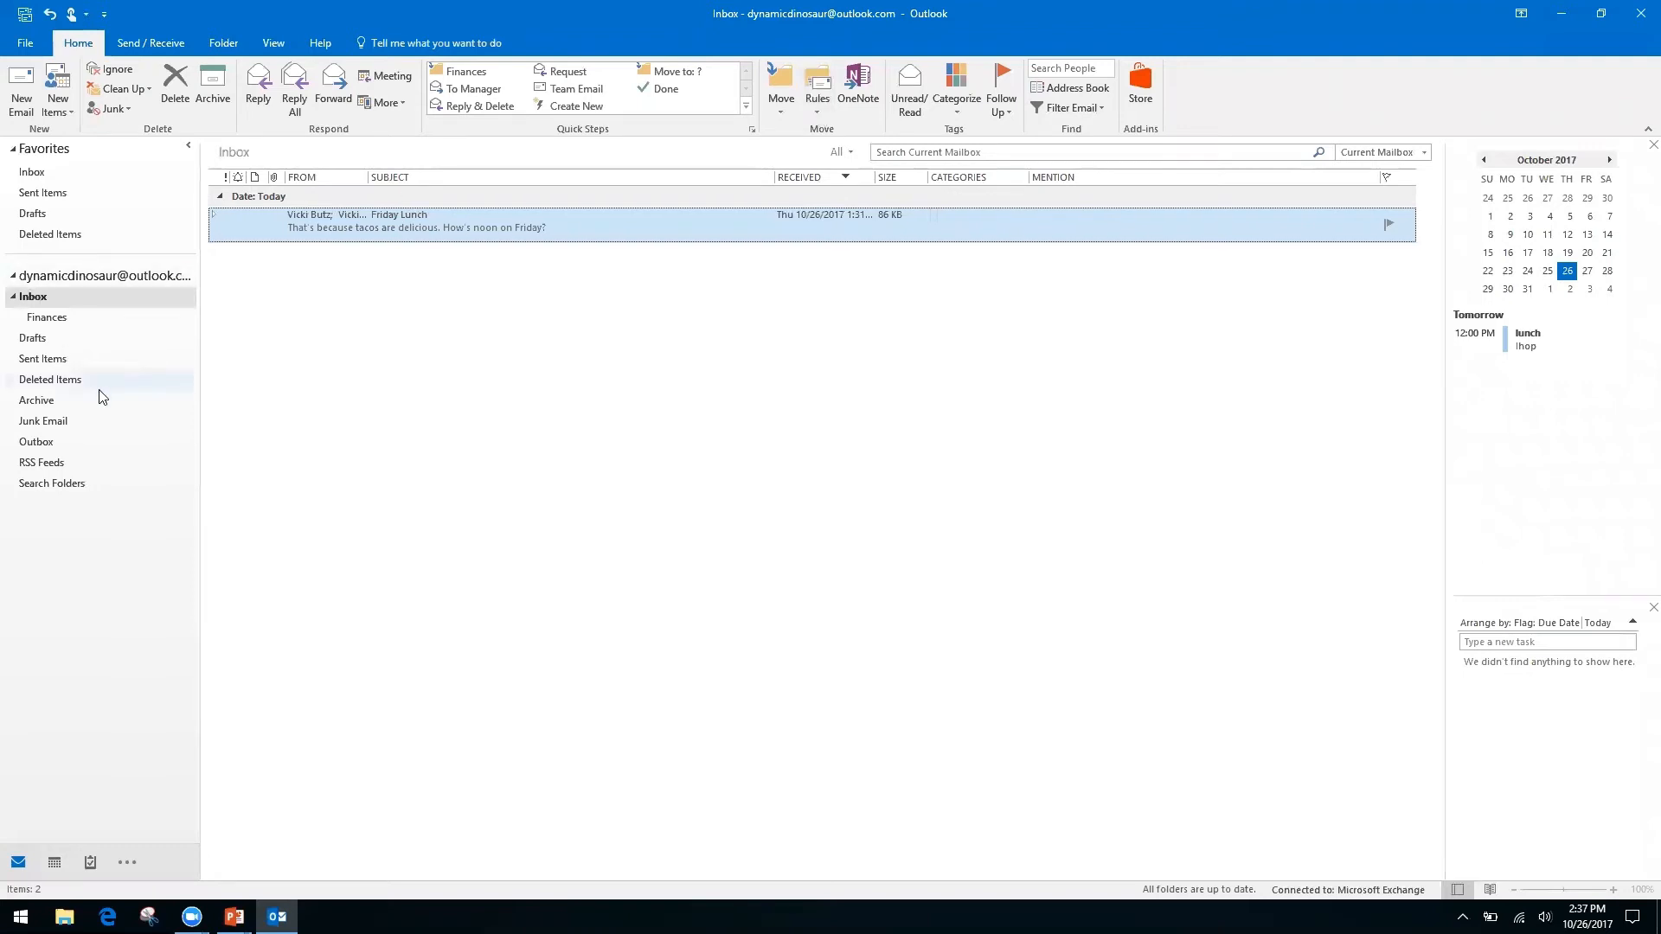
Start a new rule based on the Friday Lunch message from the Rules menu.
click(63, 513)
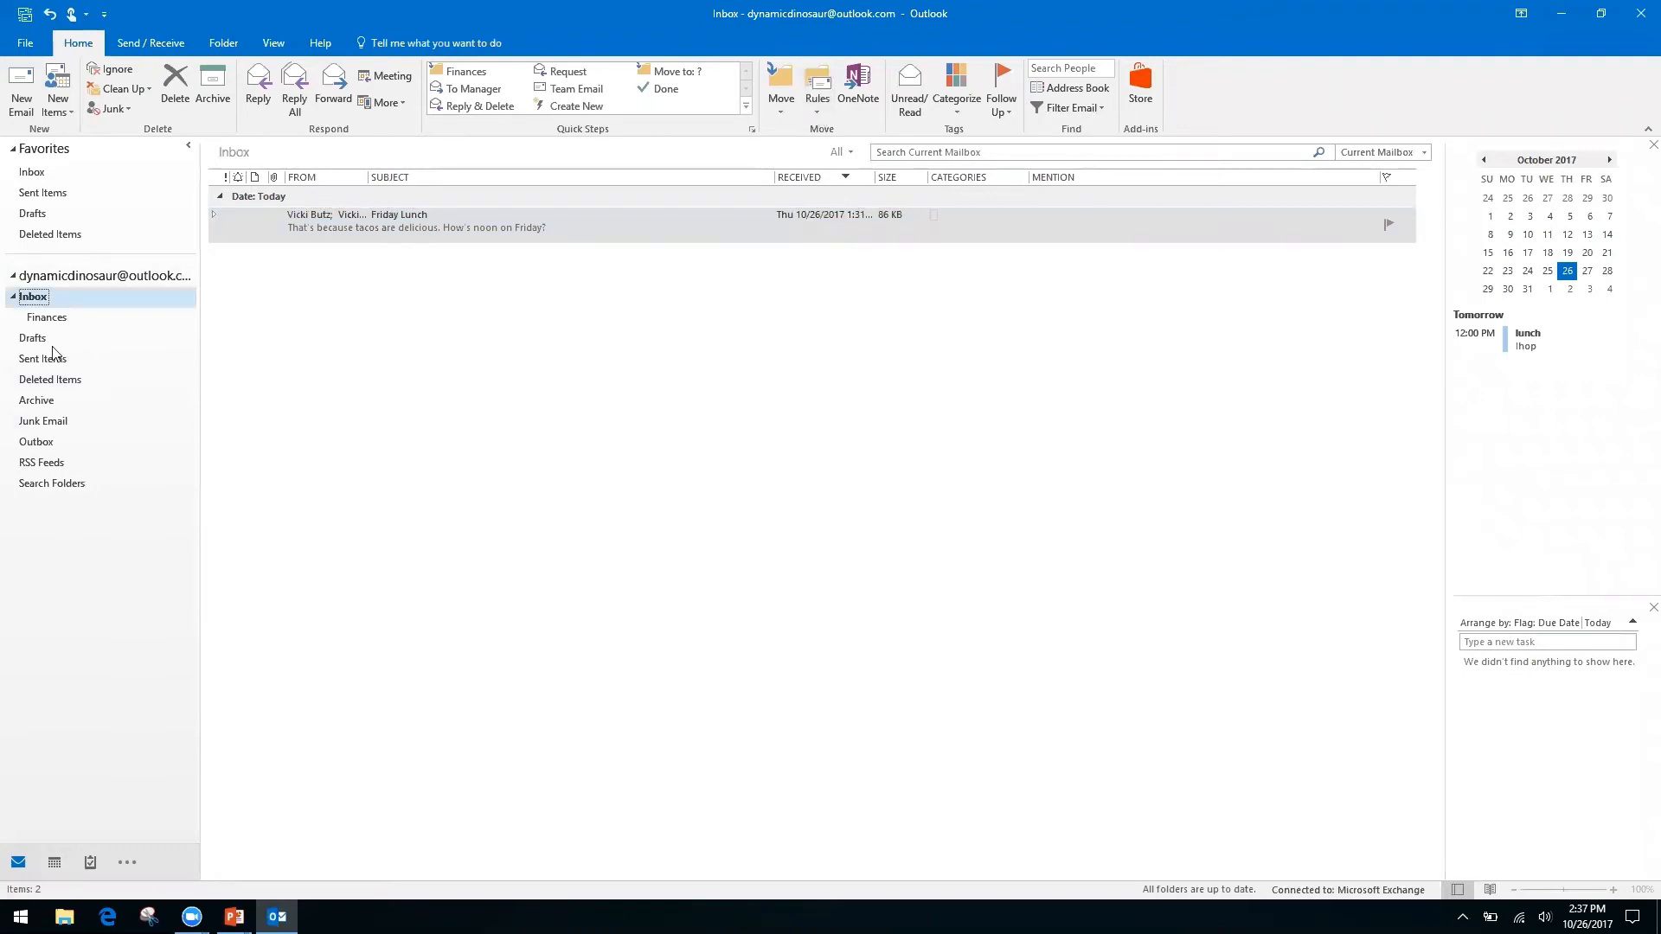
click(815, 114)
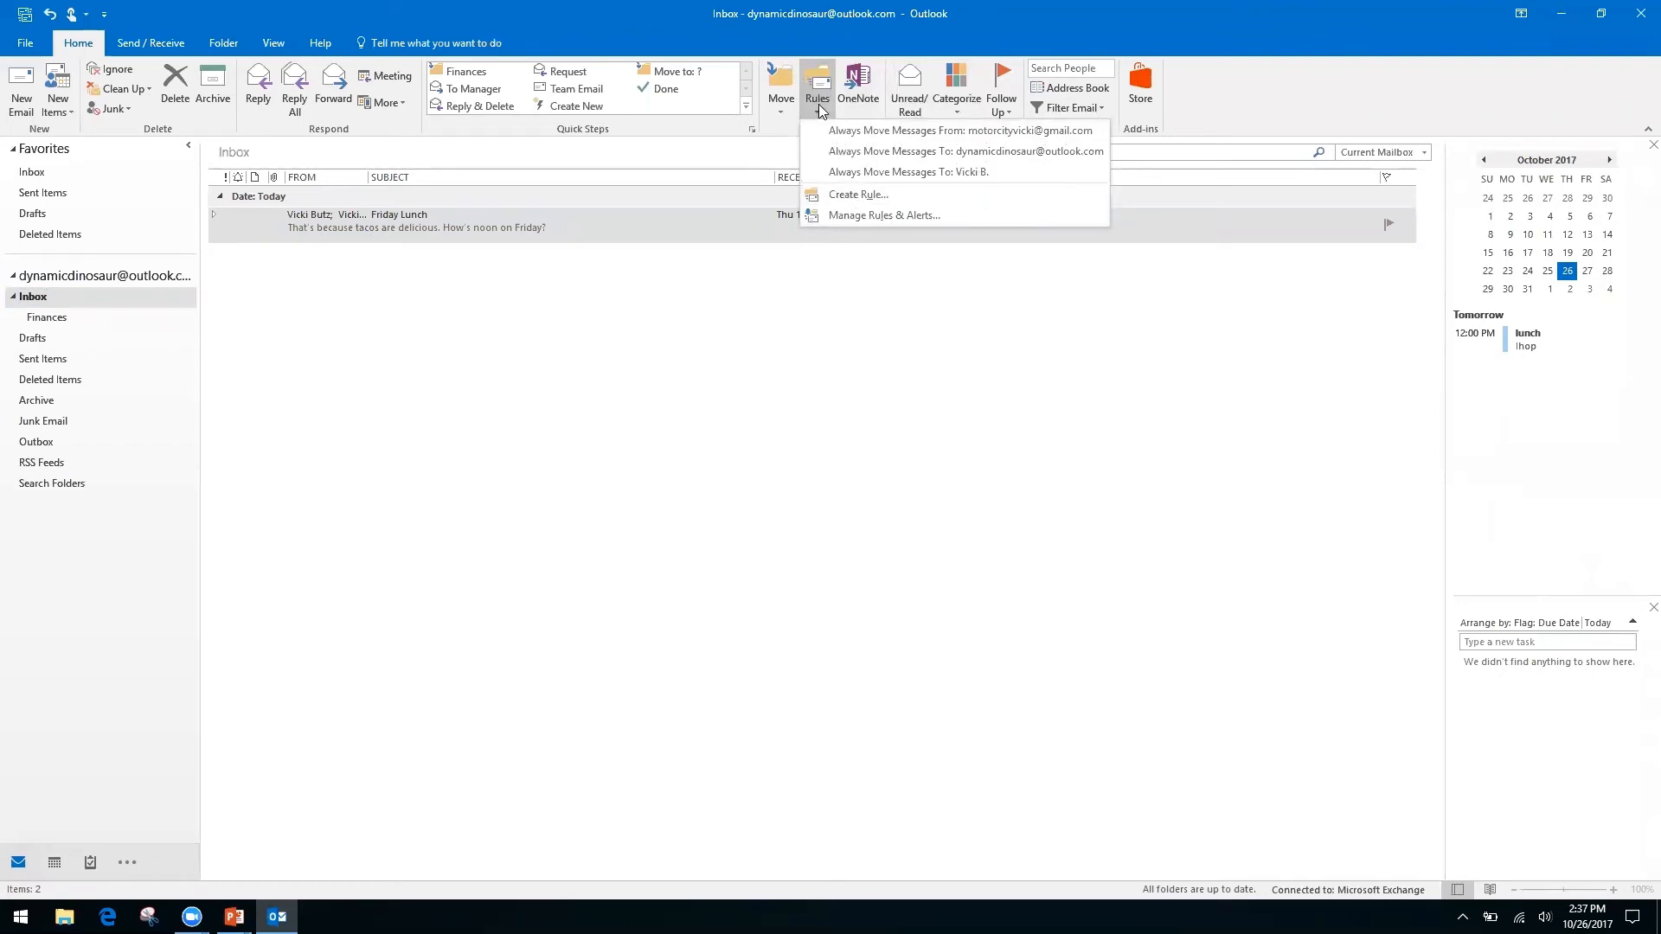
click(855, 197)
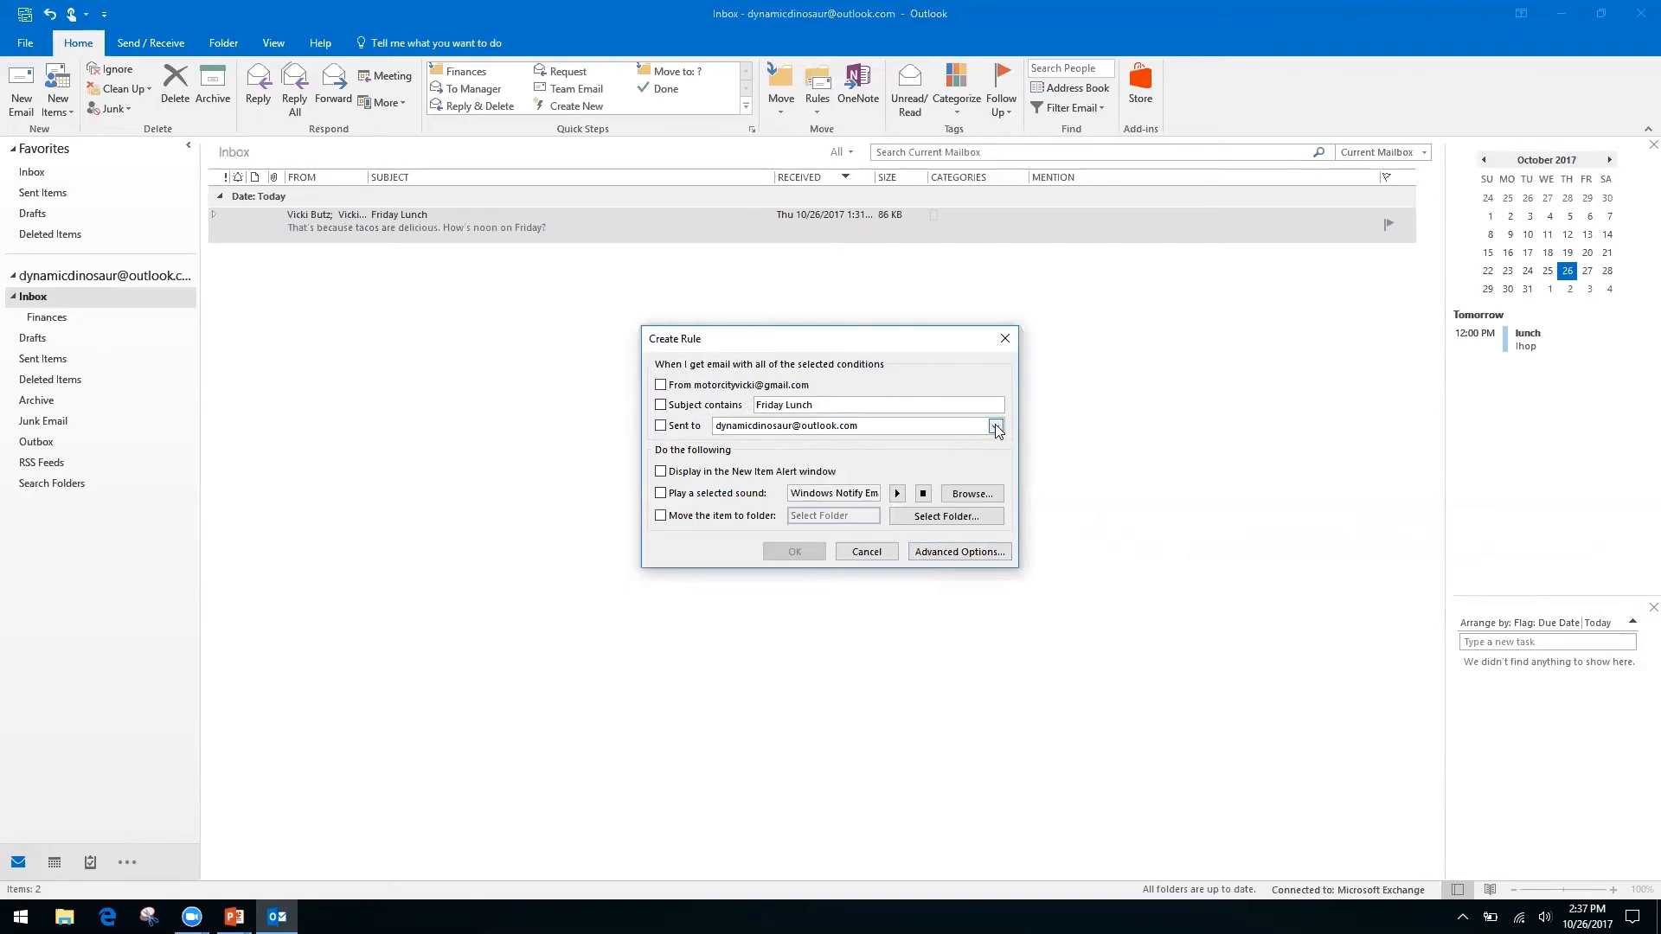
In Advanced Options, make 'where my name is not in the To box' the rule's only condition.
click(942, 551)
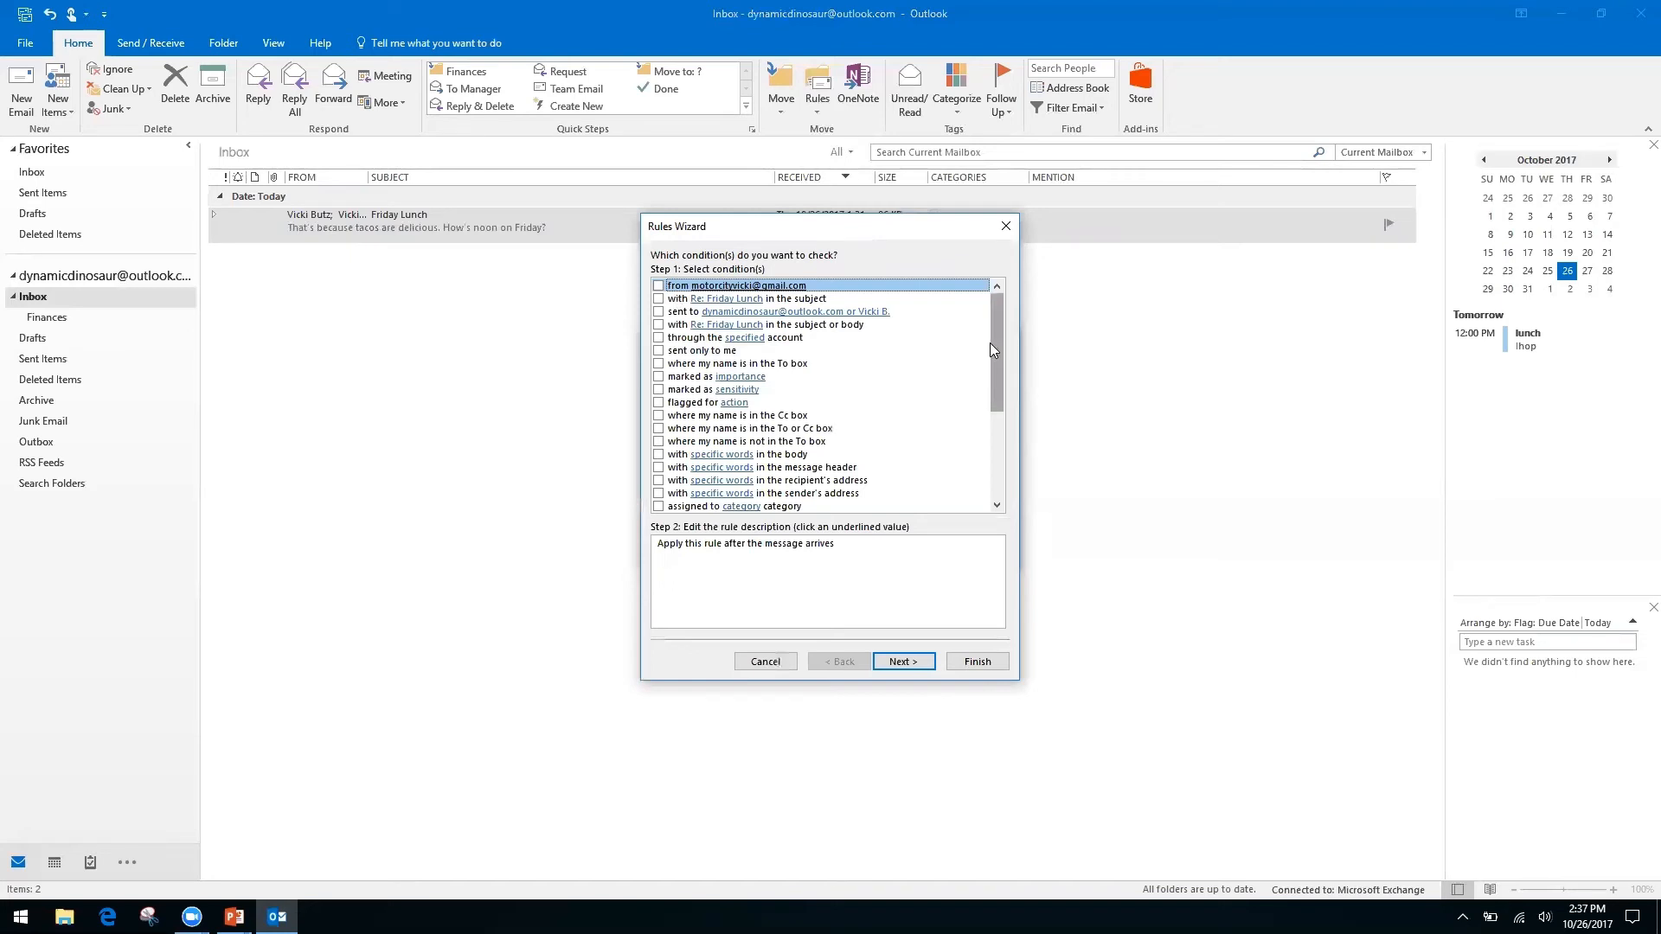
click(658, 416)
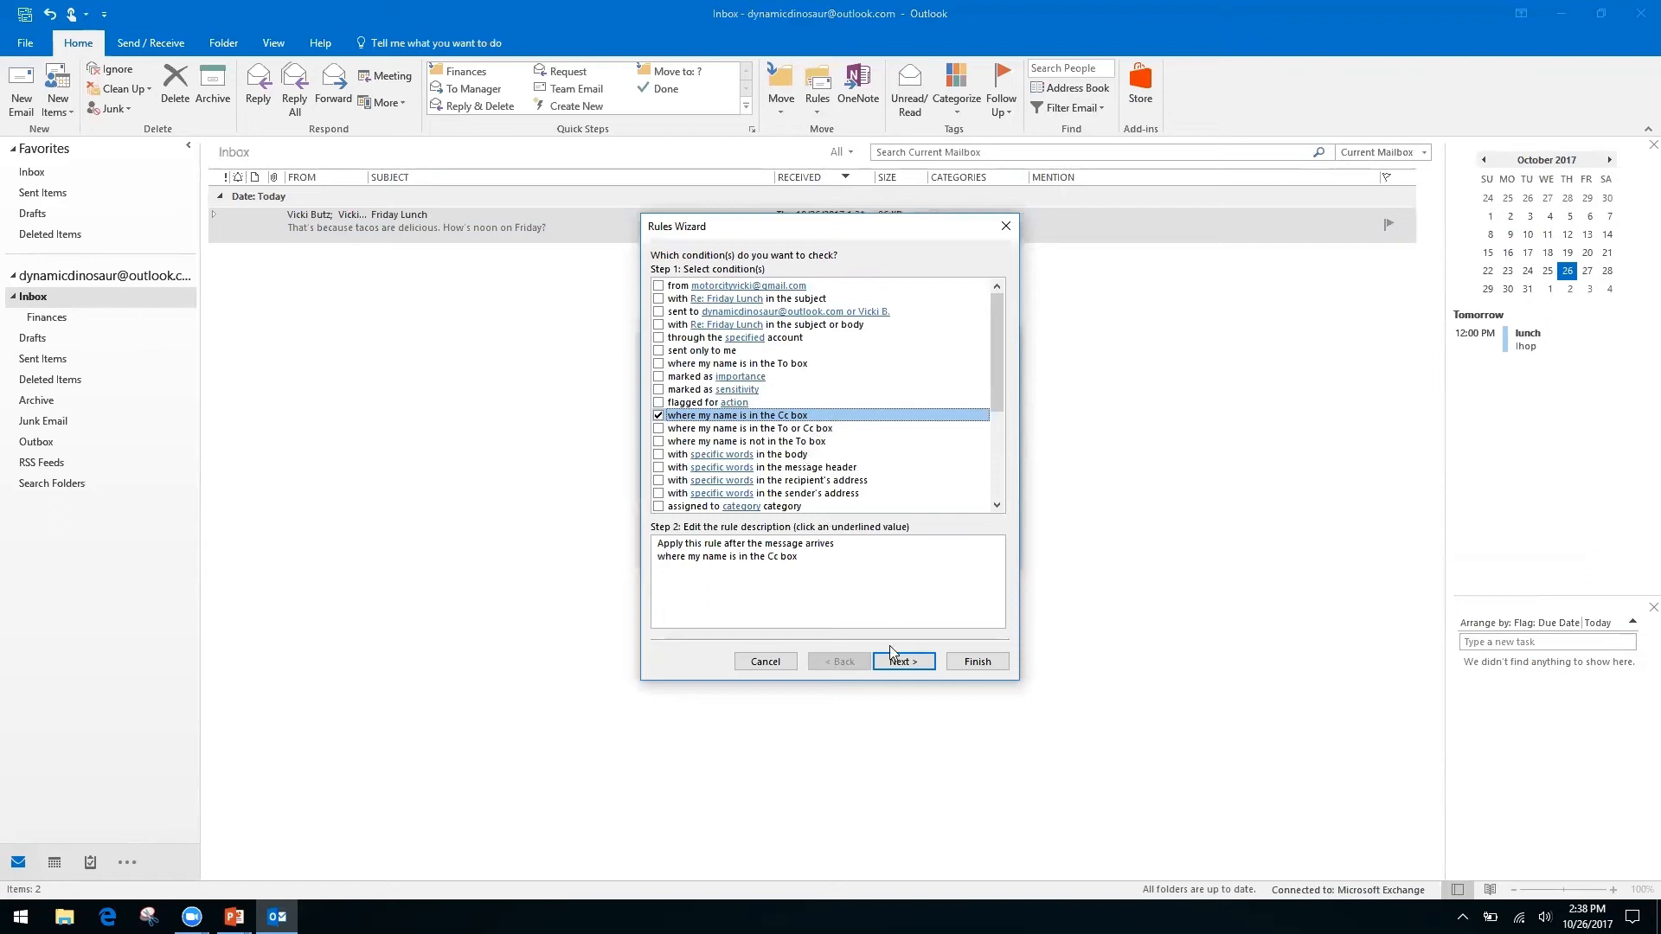
click(658, 418)
click(659, 442)
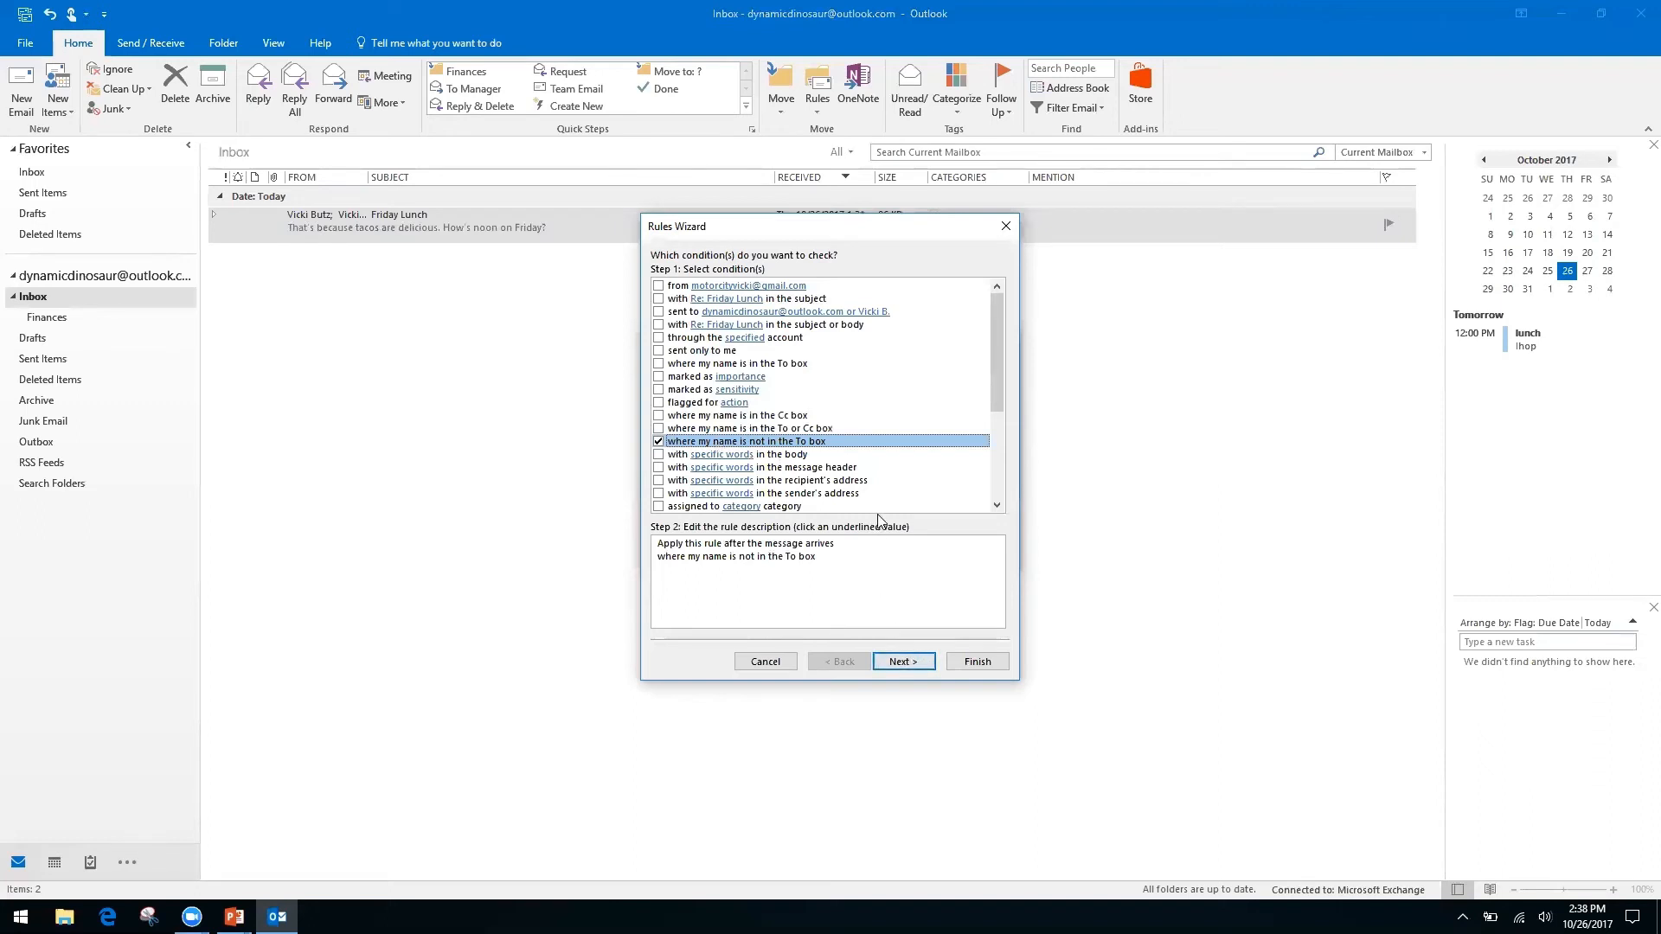
click(900, 662)
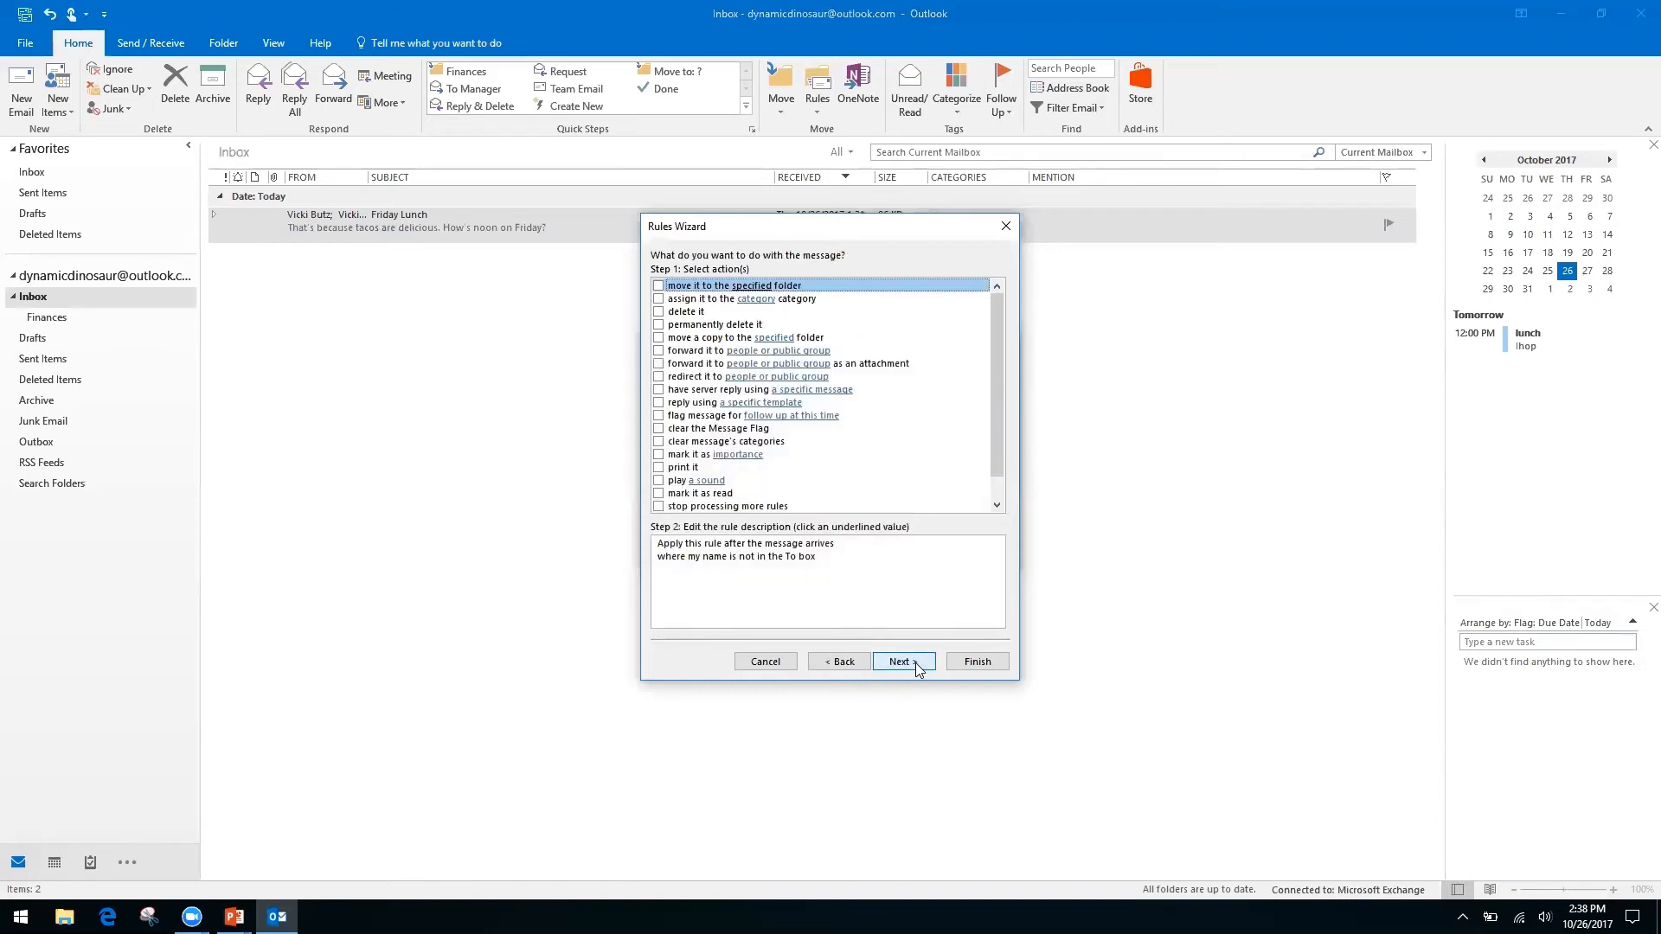
Have the rule move messages to a new 'Inbox CC' folder created under Inbox.
click(659, 287)
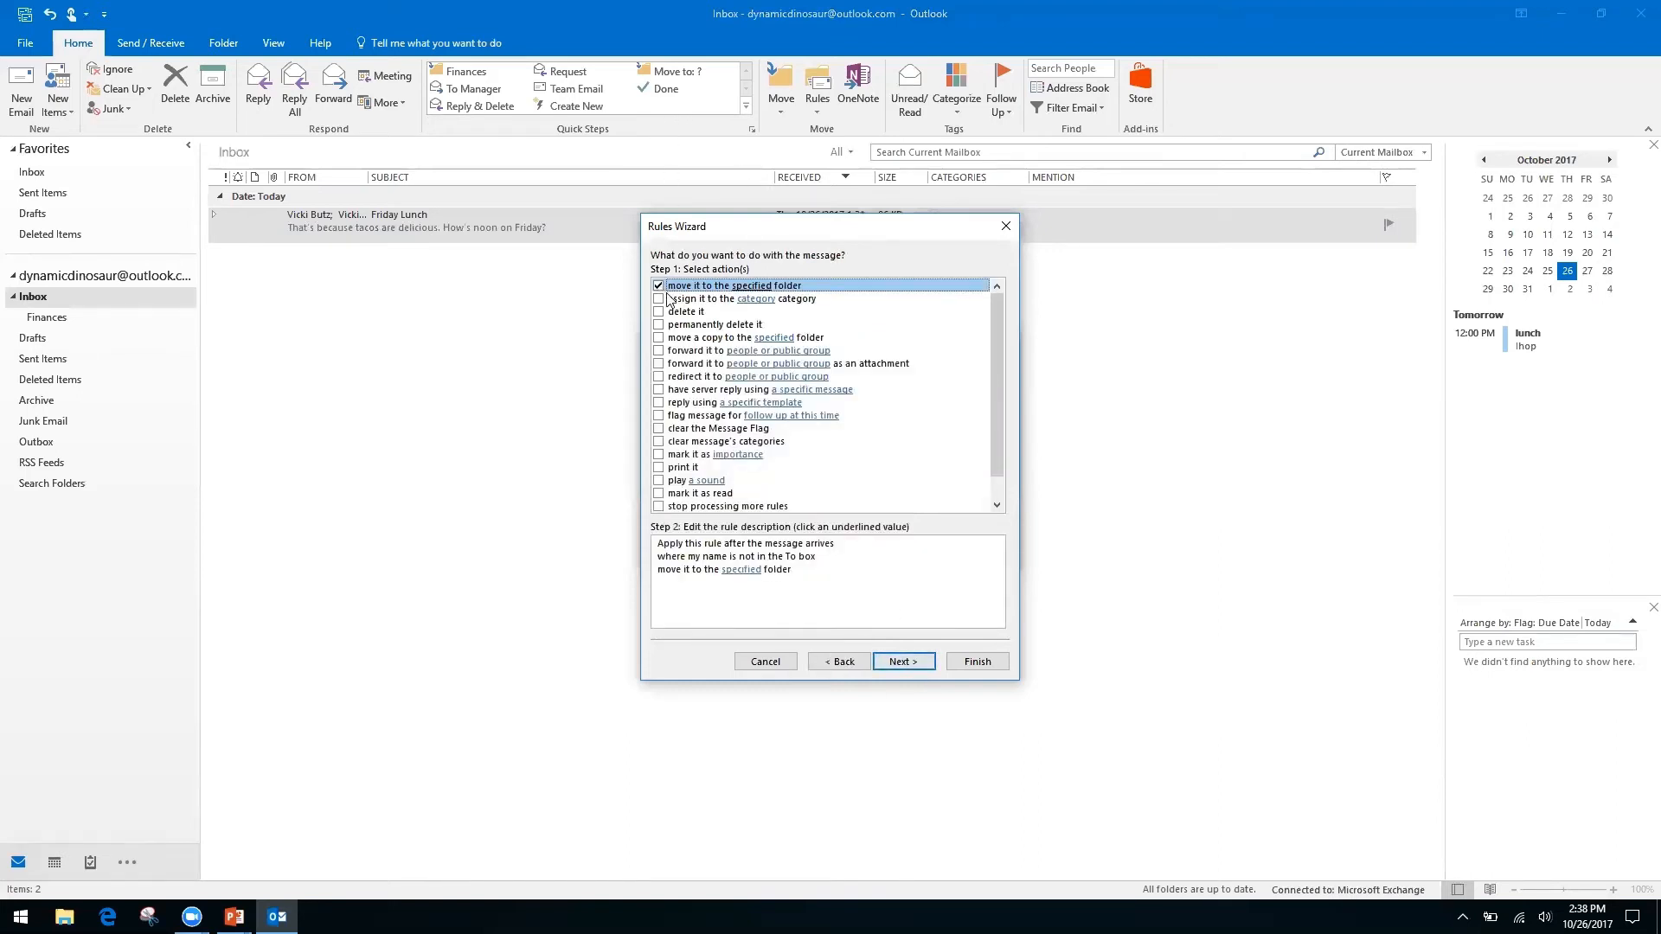
click(751, 571)
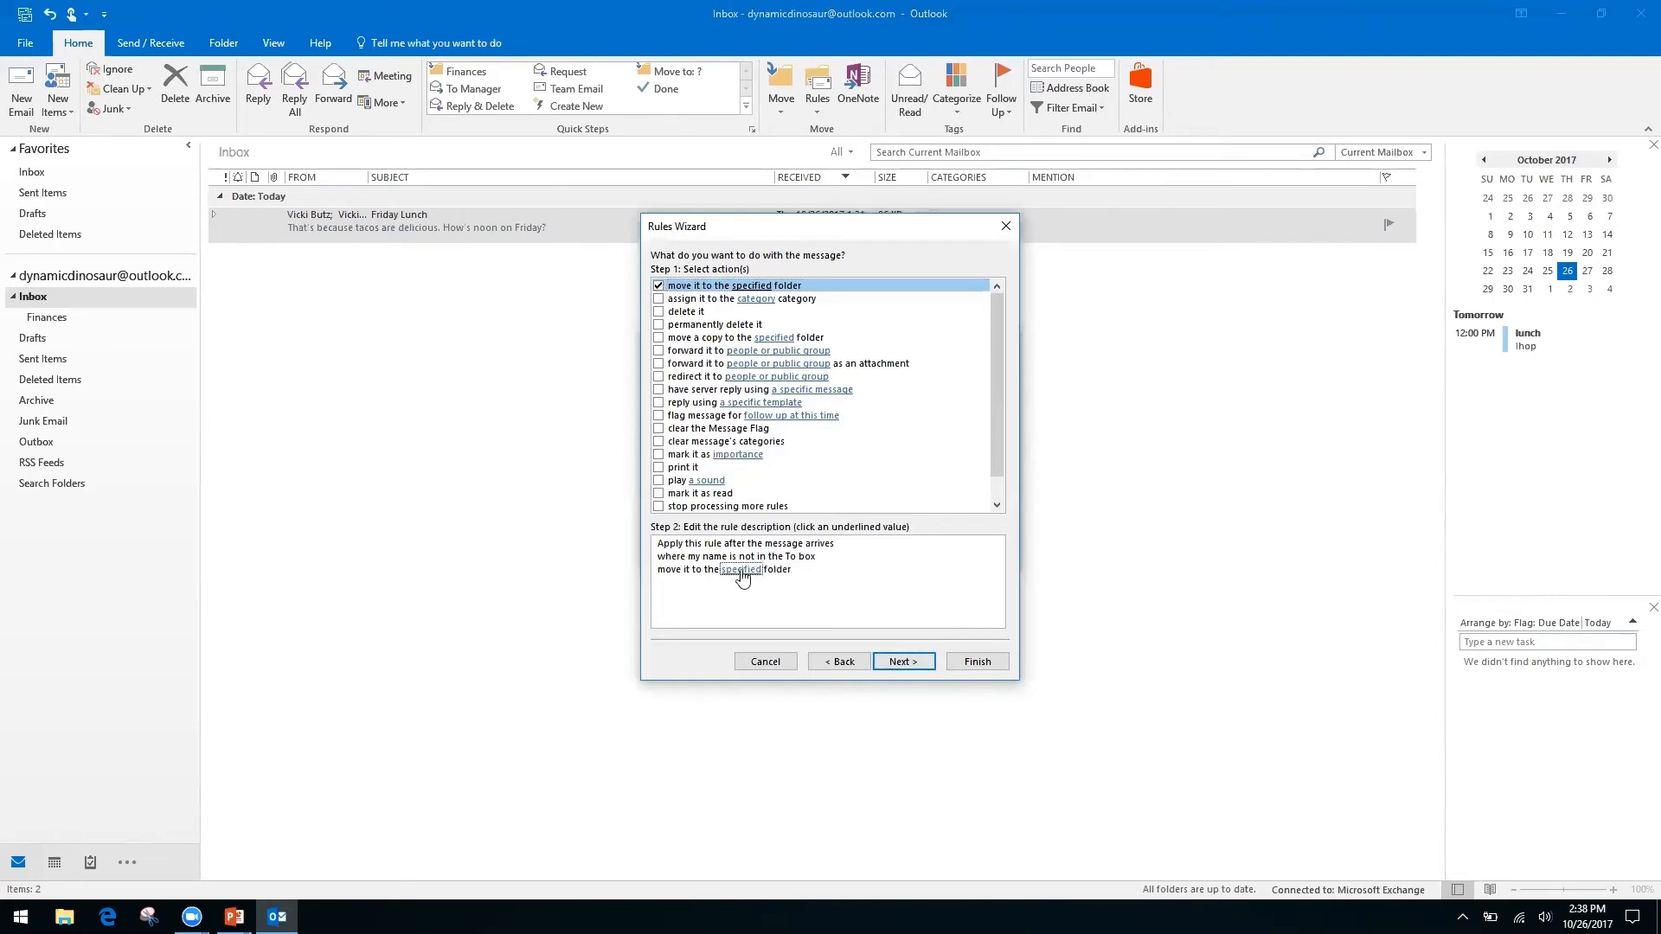
click(740, 572)
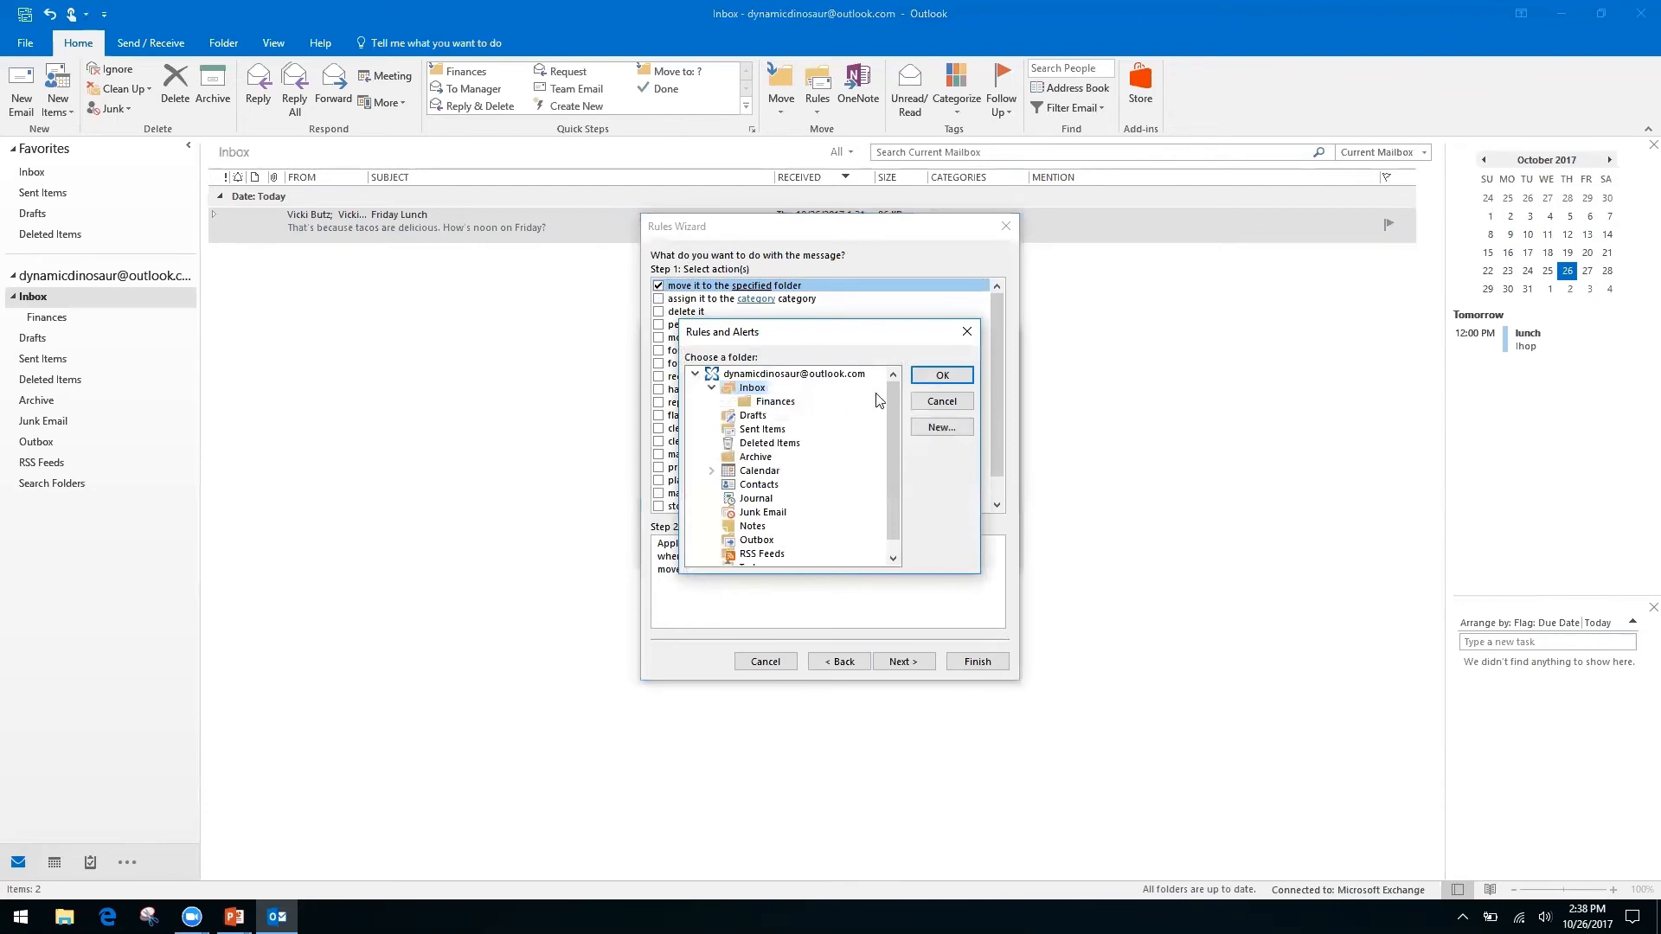
click(948, 433)
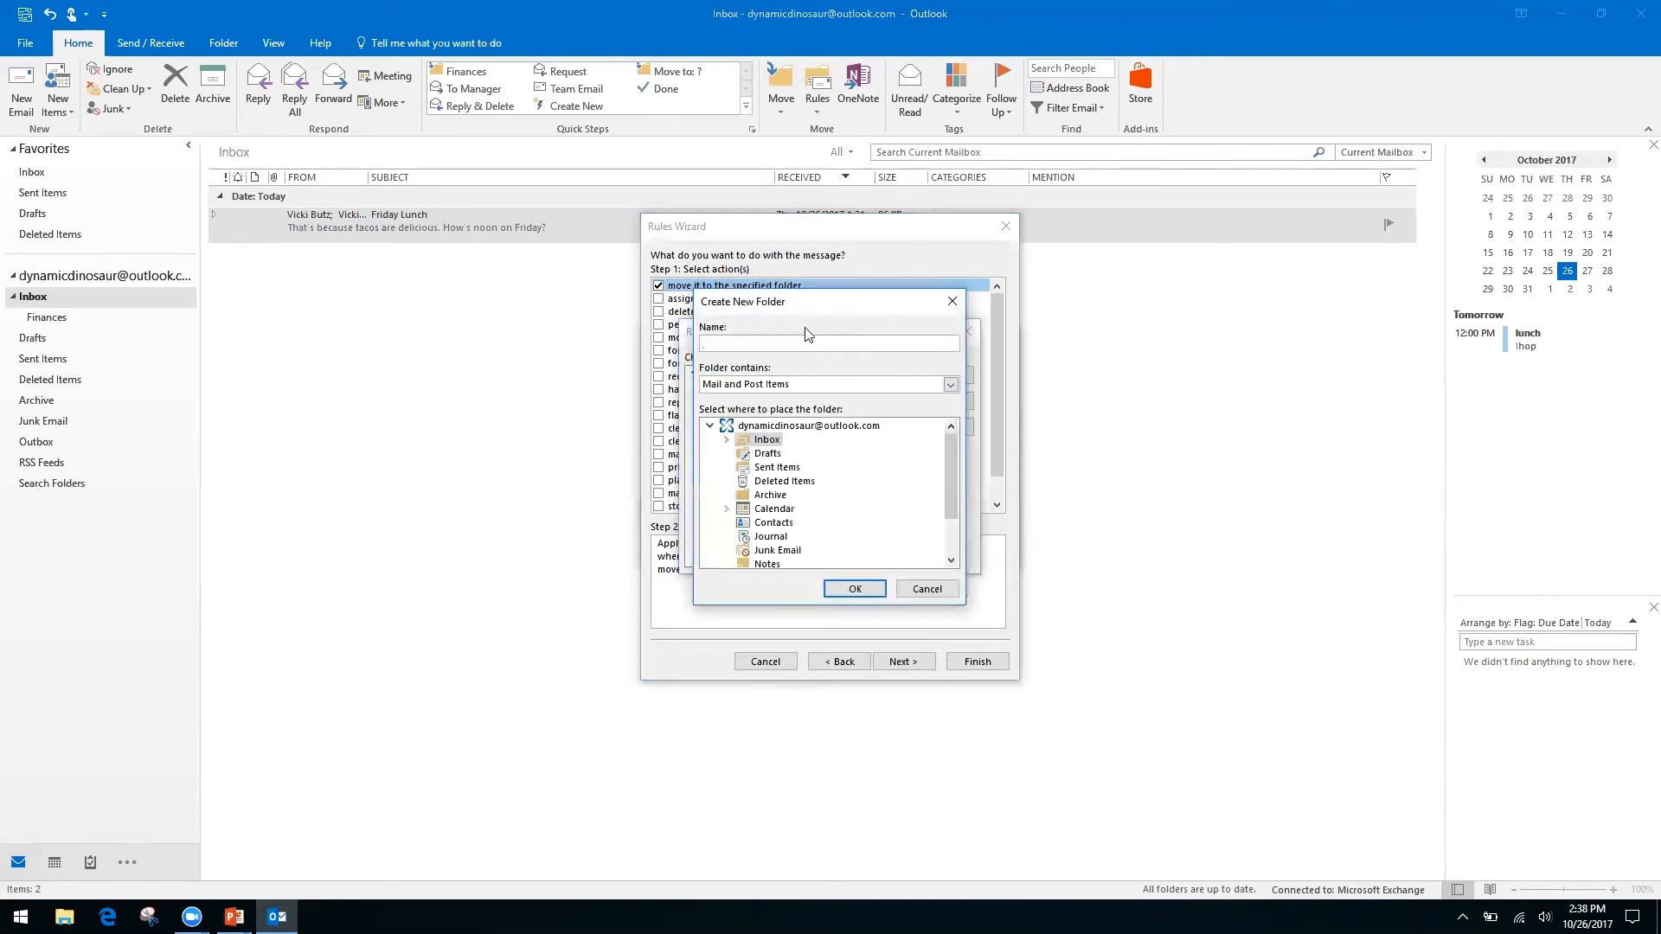
click(761, 427)
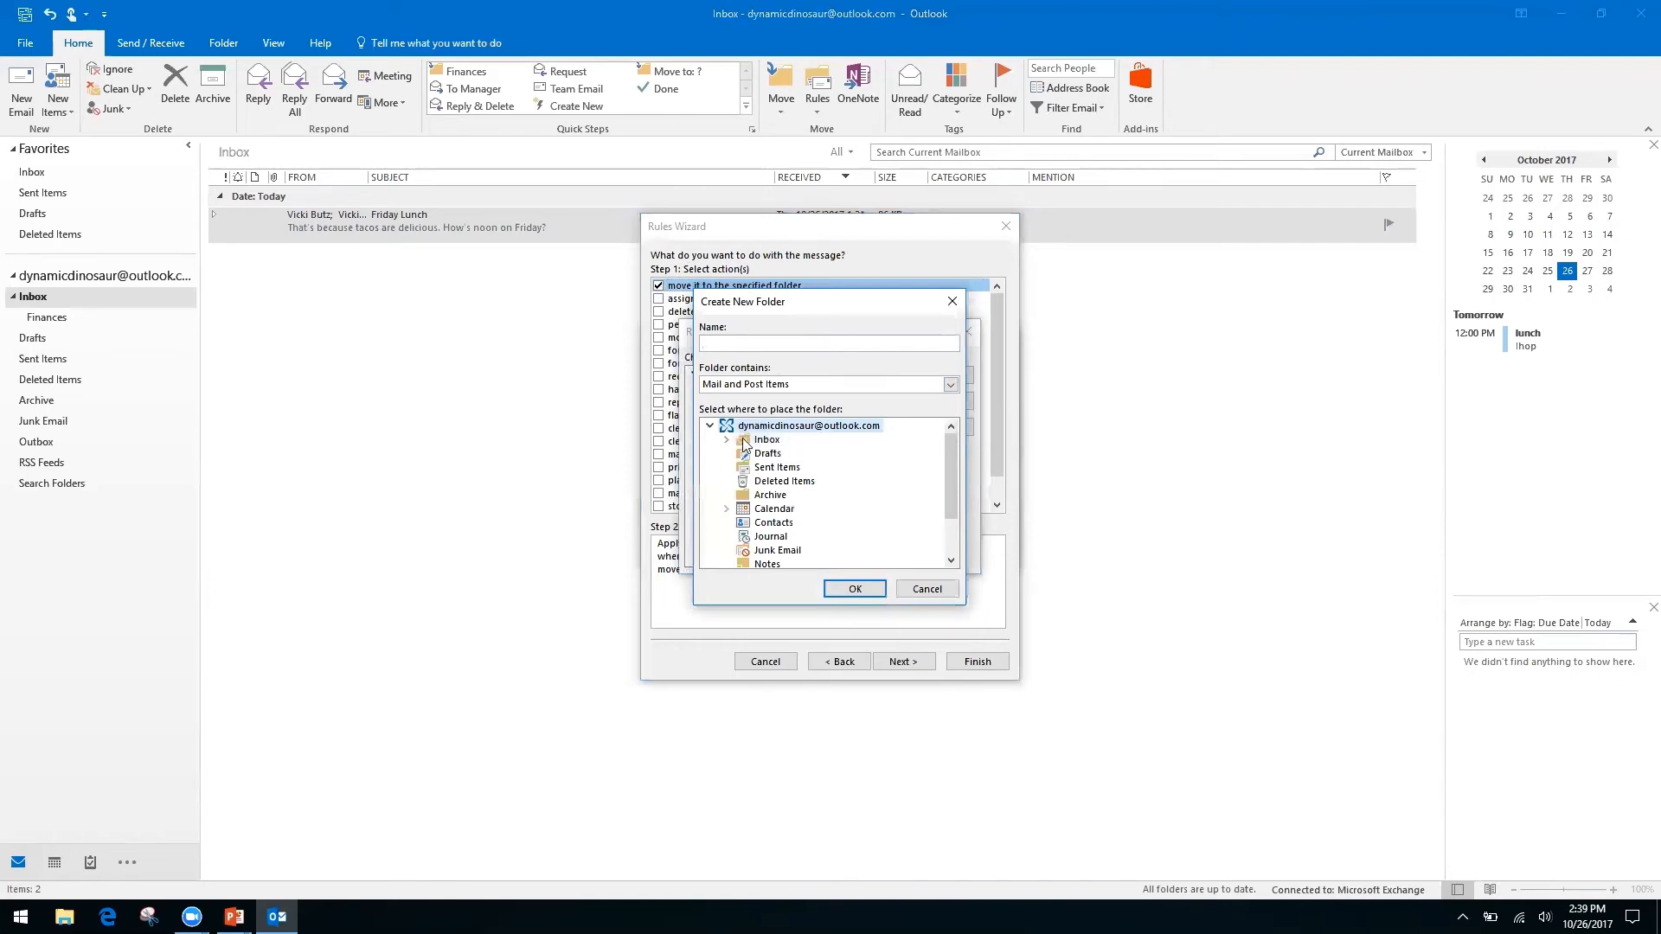
click(766, 443)
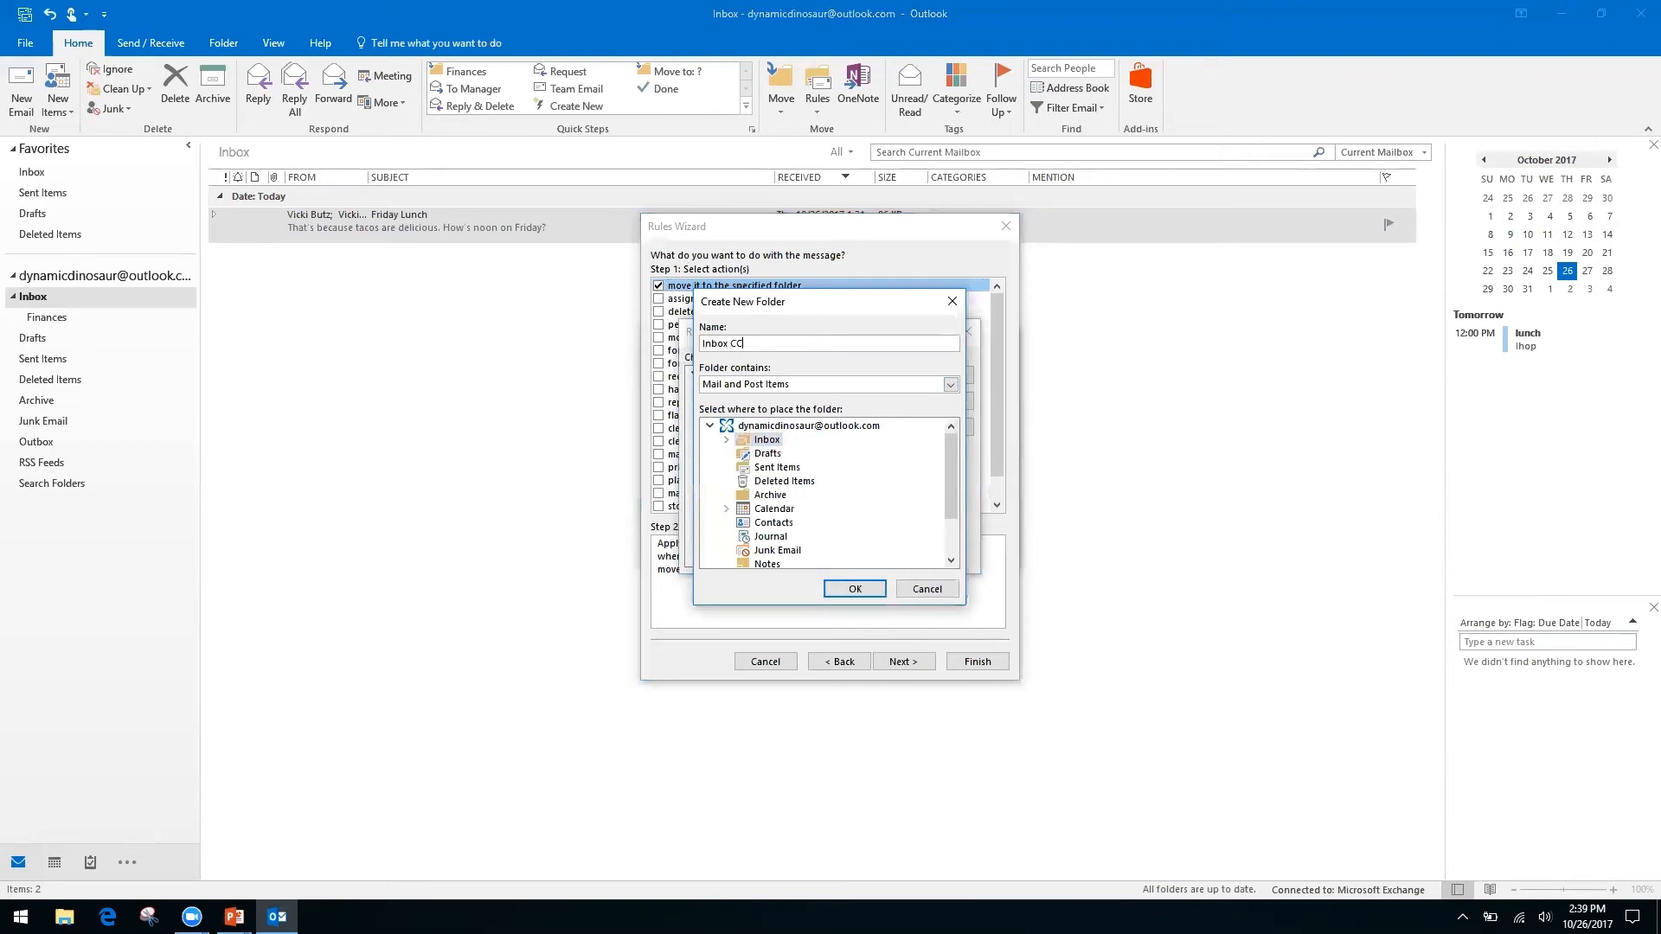
click(854, 589)
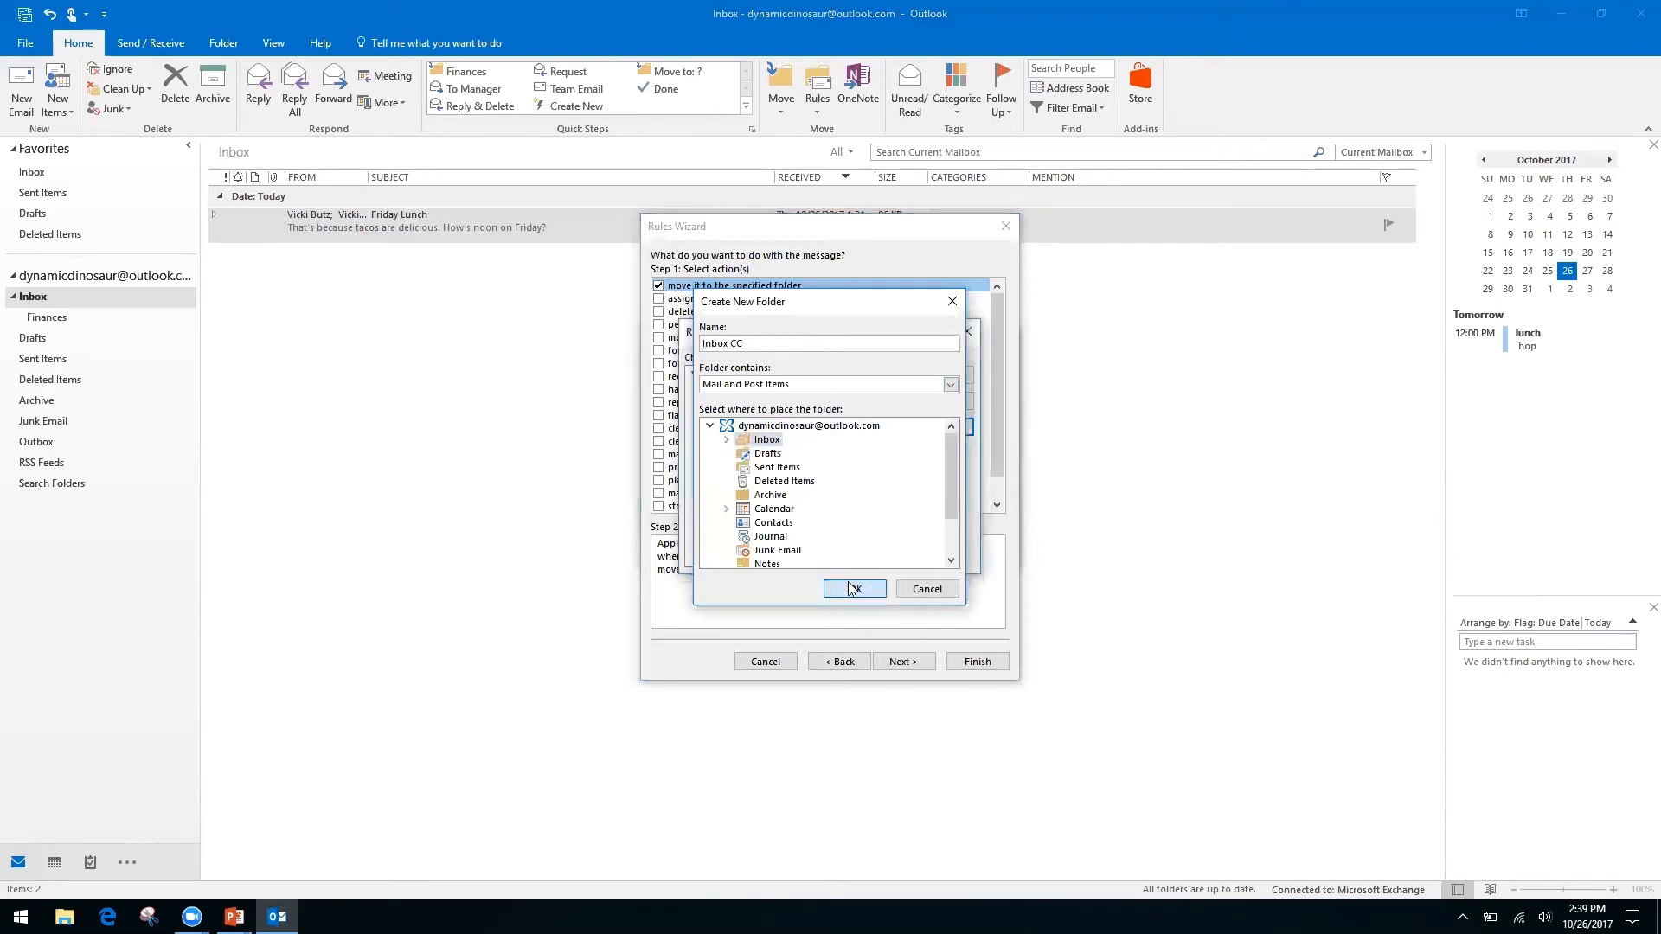
click(939, 375)
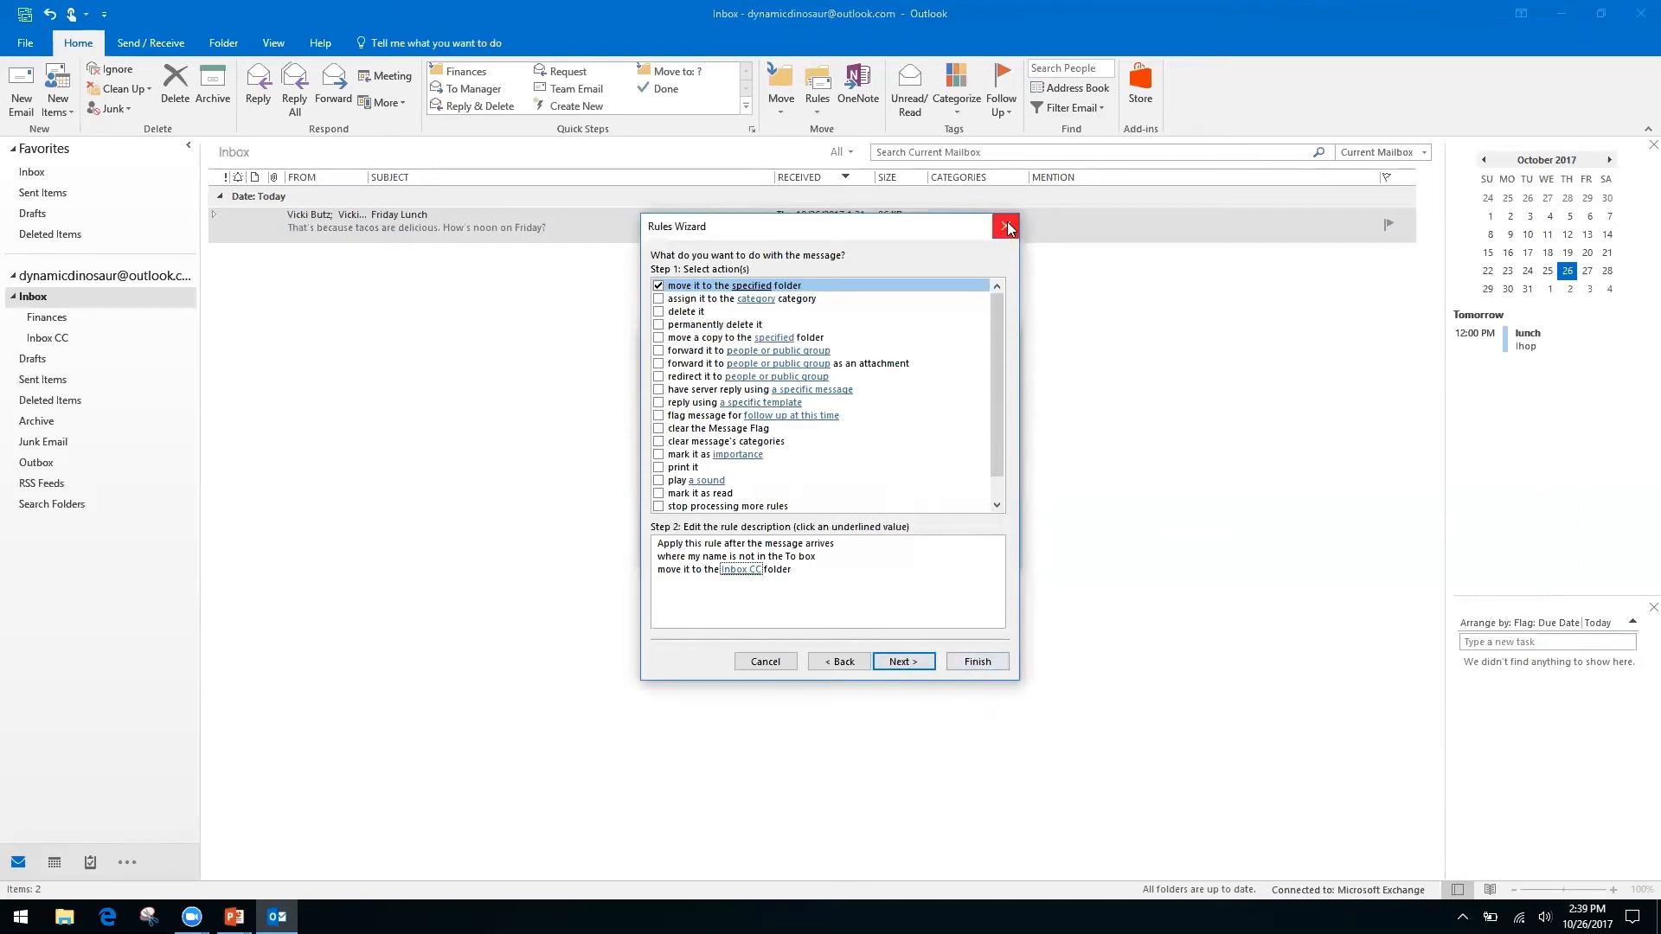
Leave the rule without exceptions, discarding a briefly added sender exception.
click(928, 666)
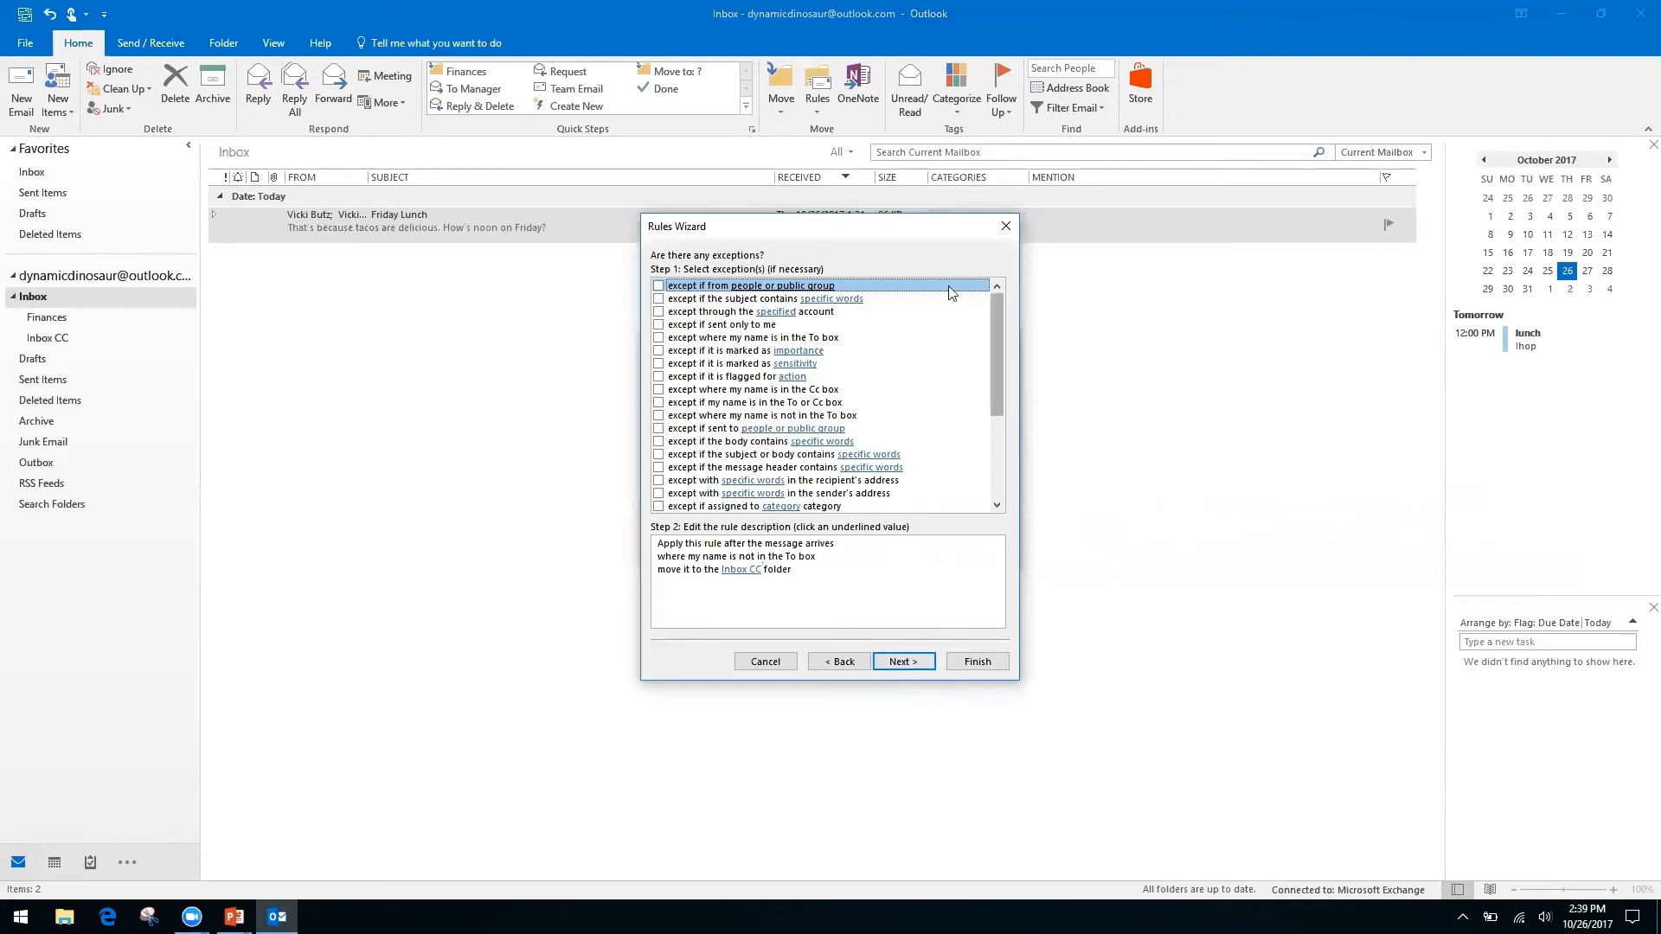
click(753, 570)
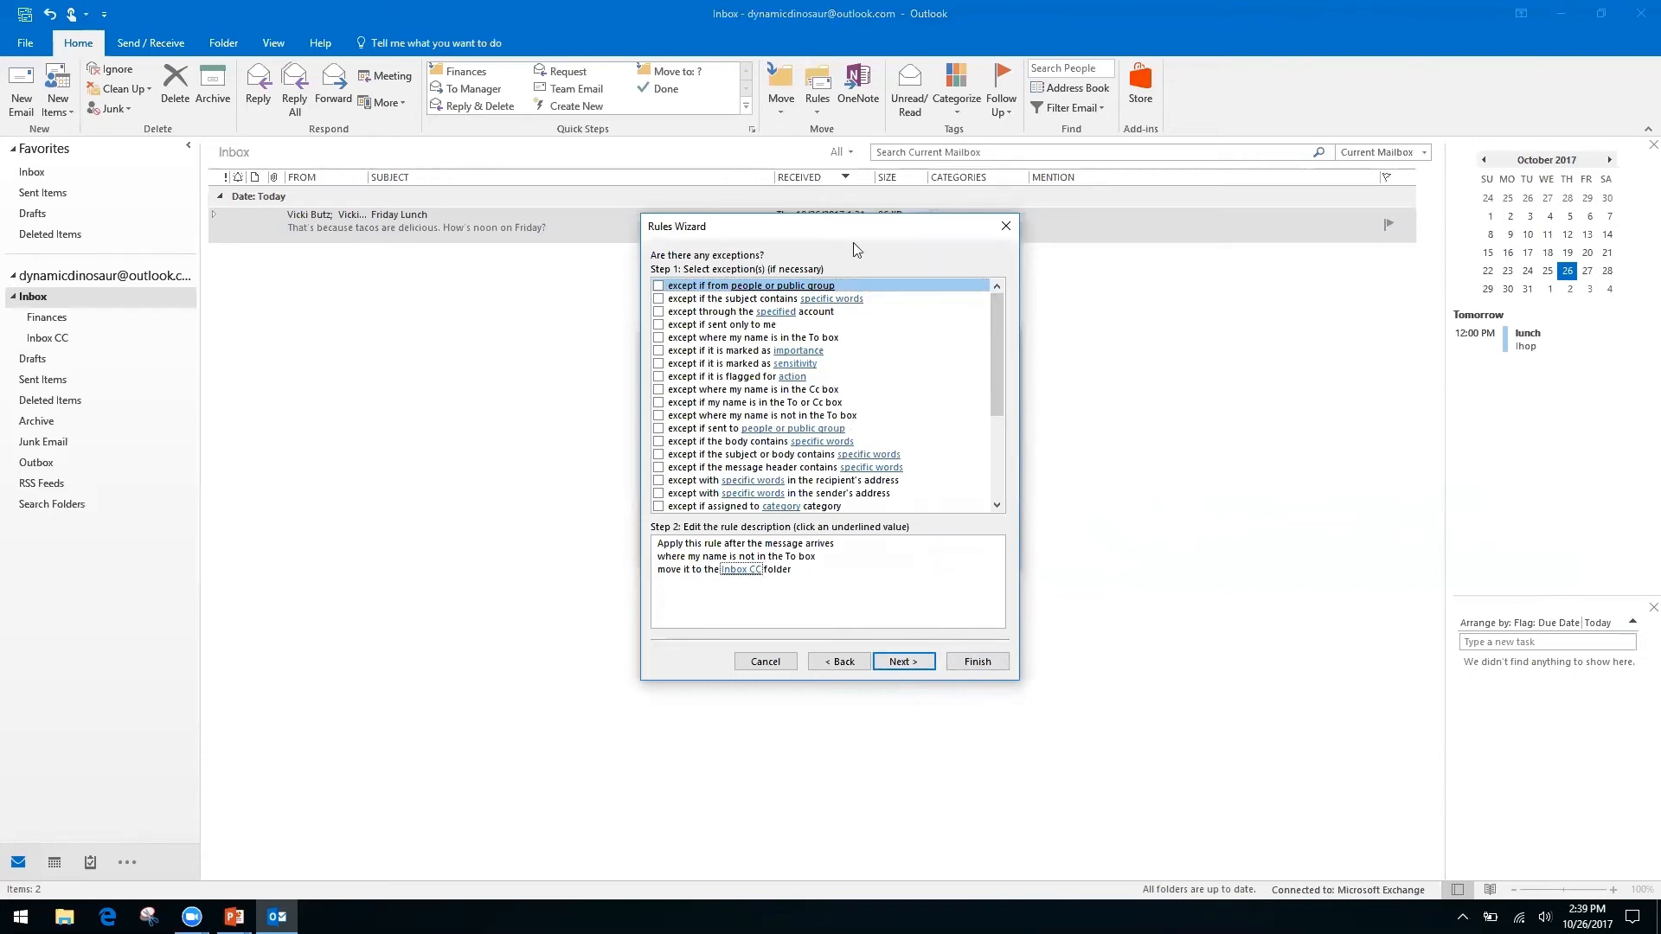
click(660, 286)
click(771, 582)
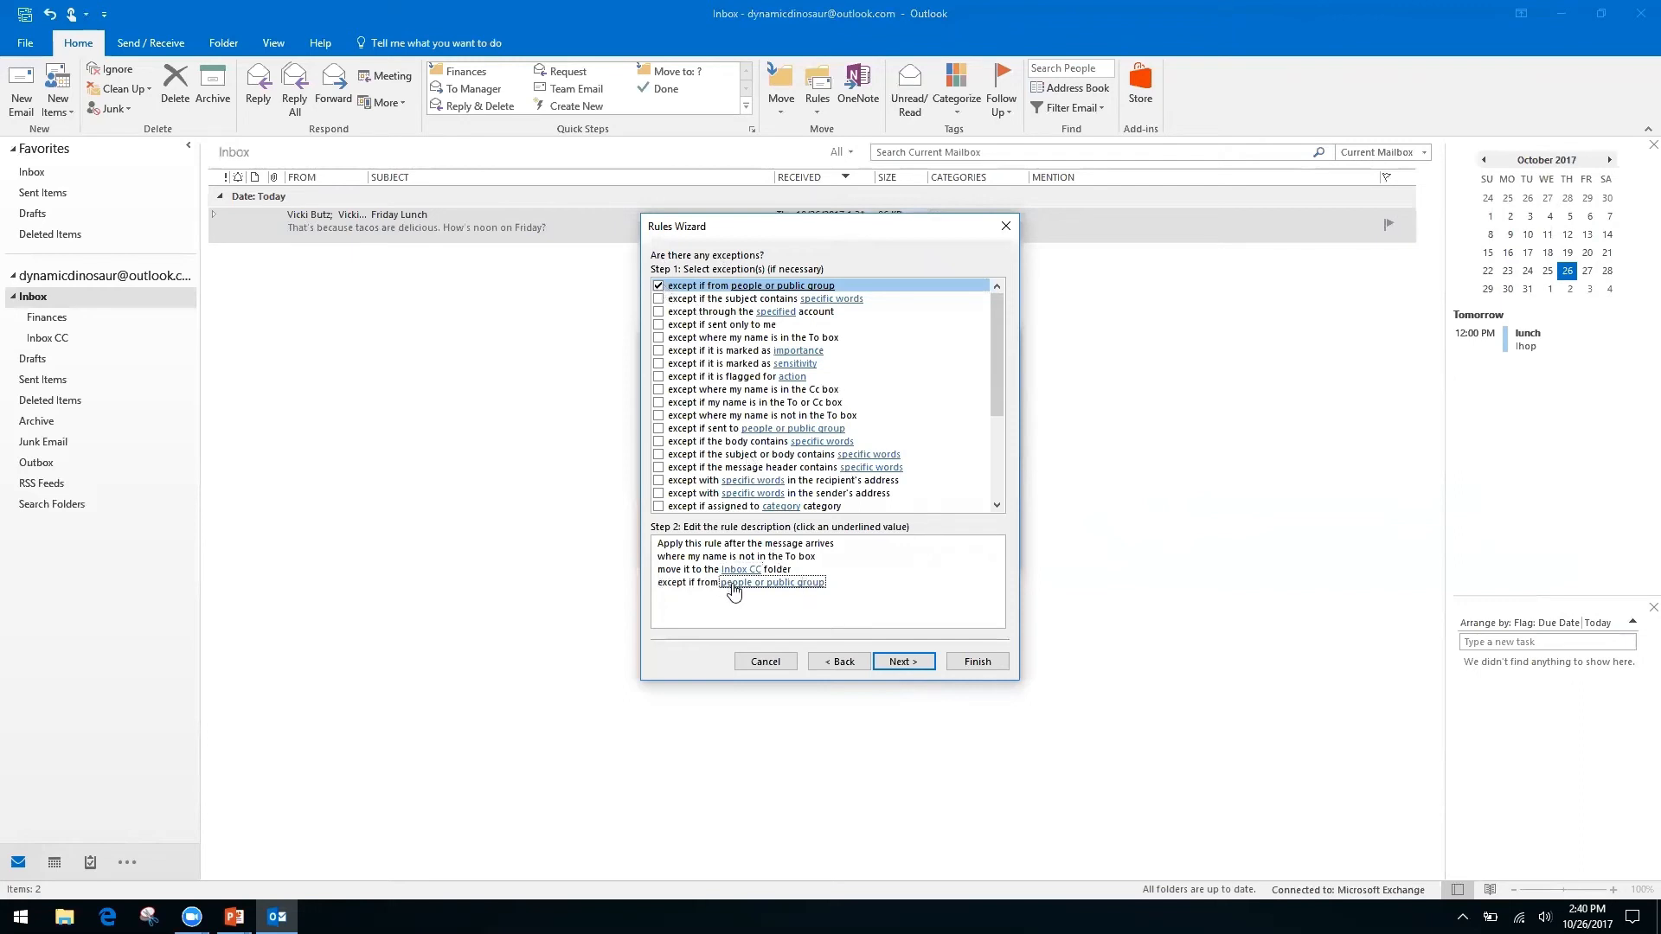
click(734, 586)
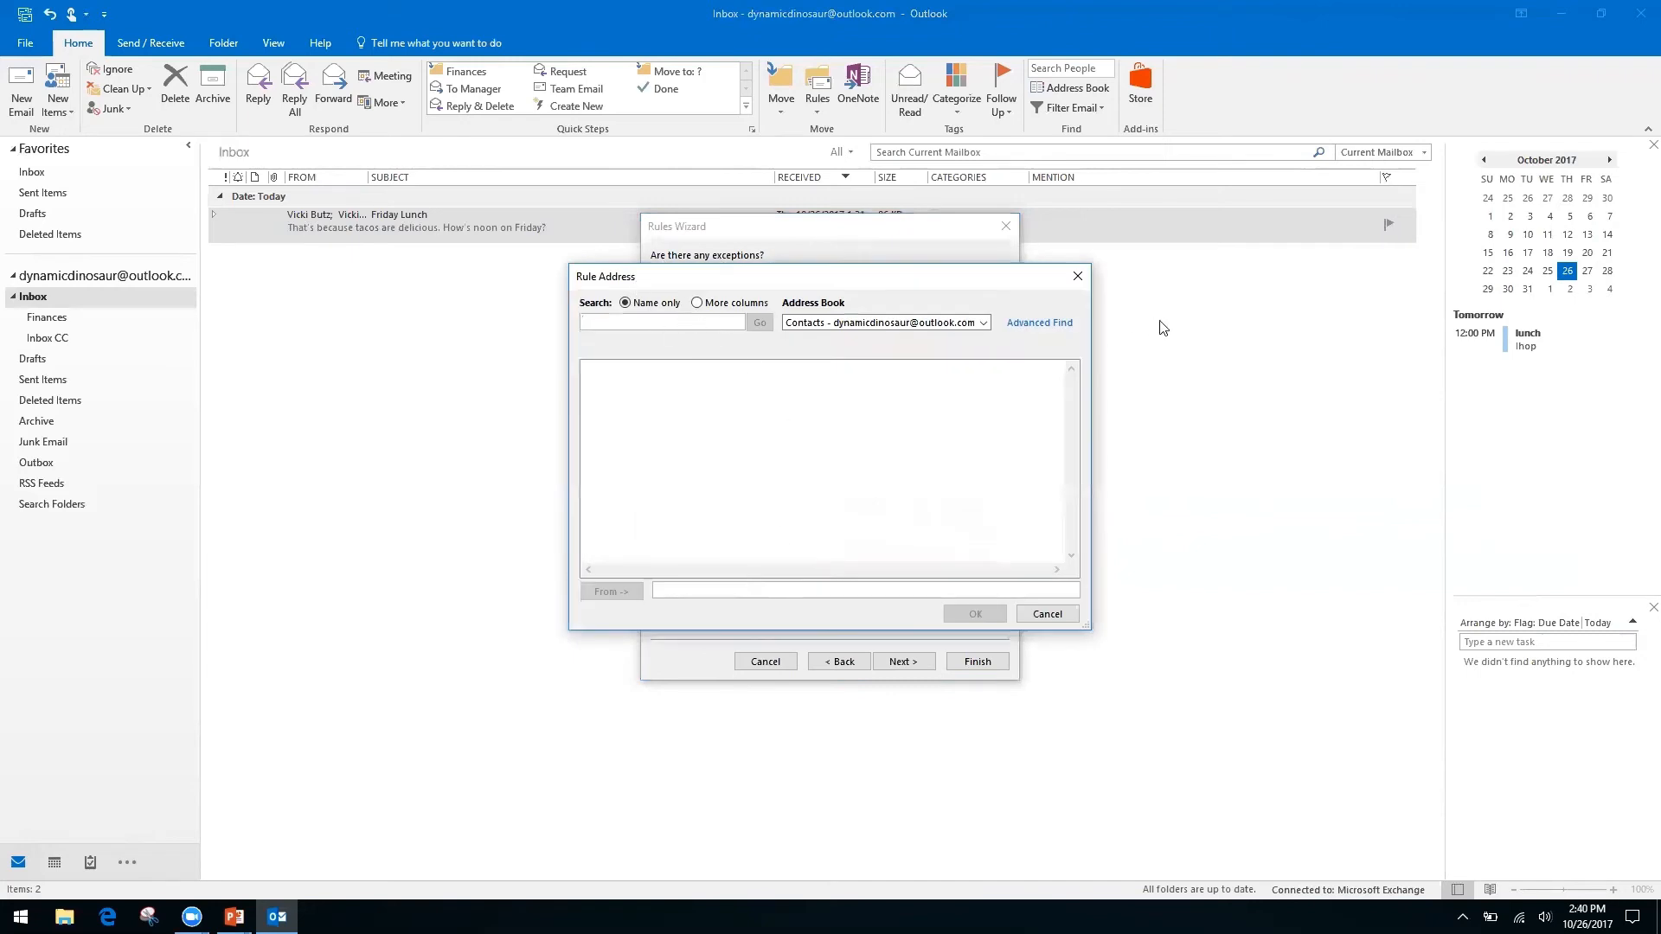
click(984, 323)
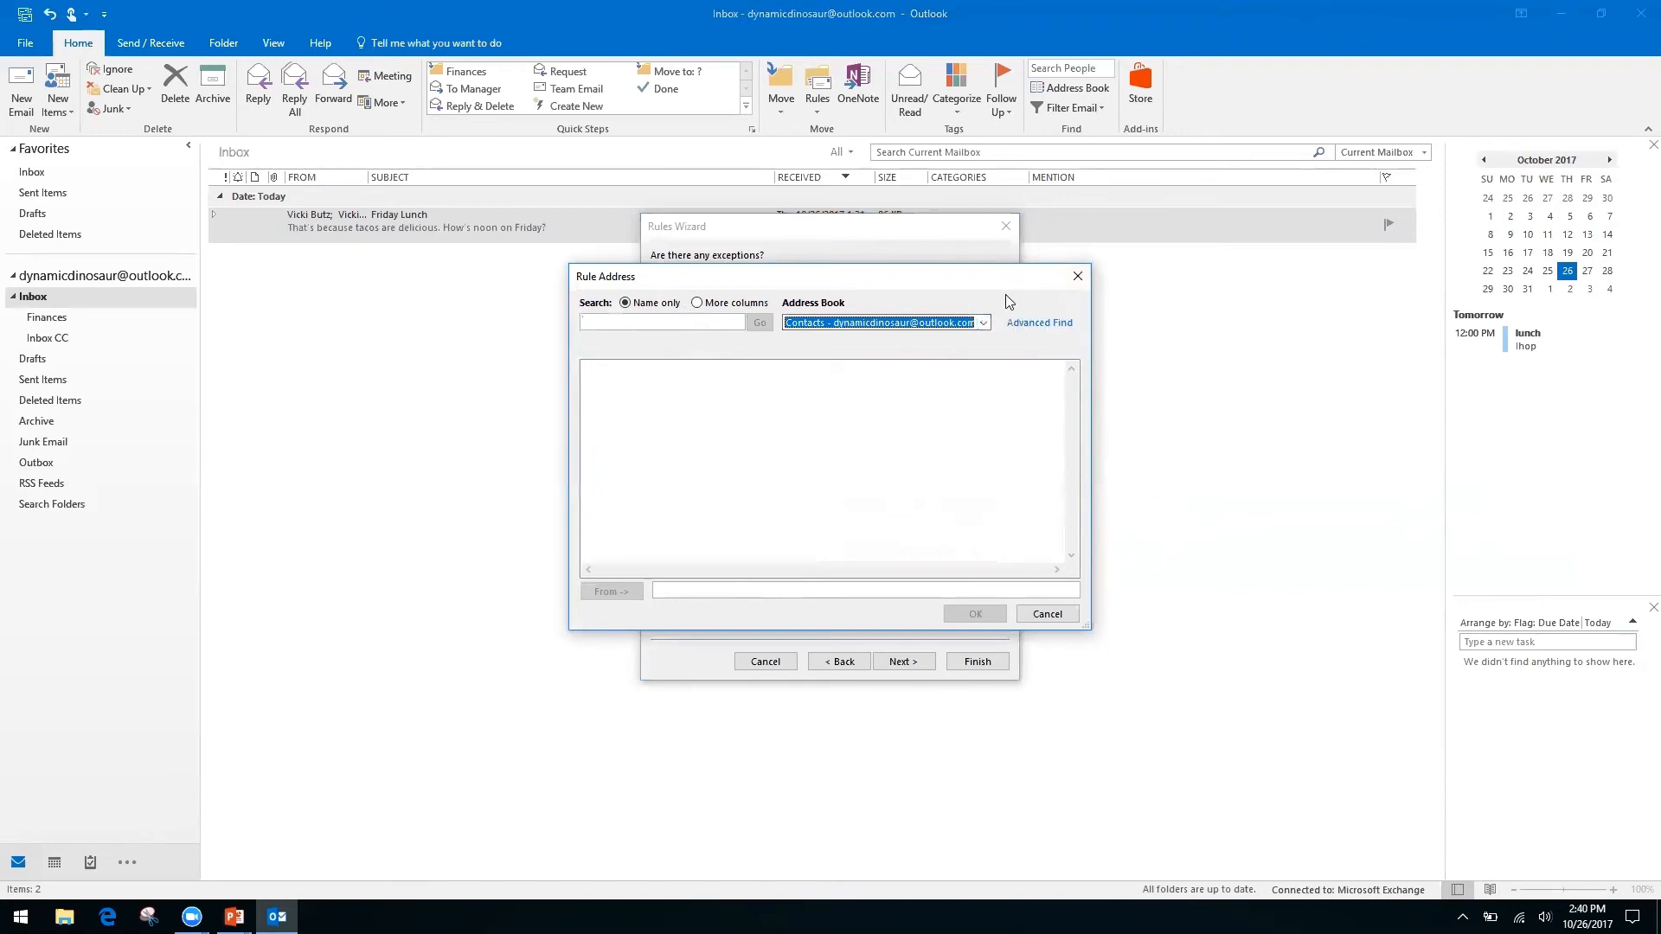
click(1077, 276)
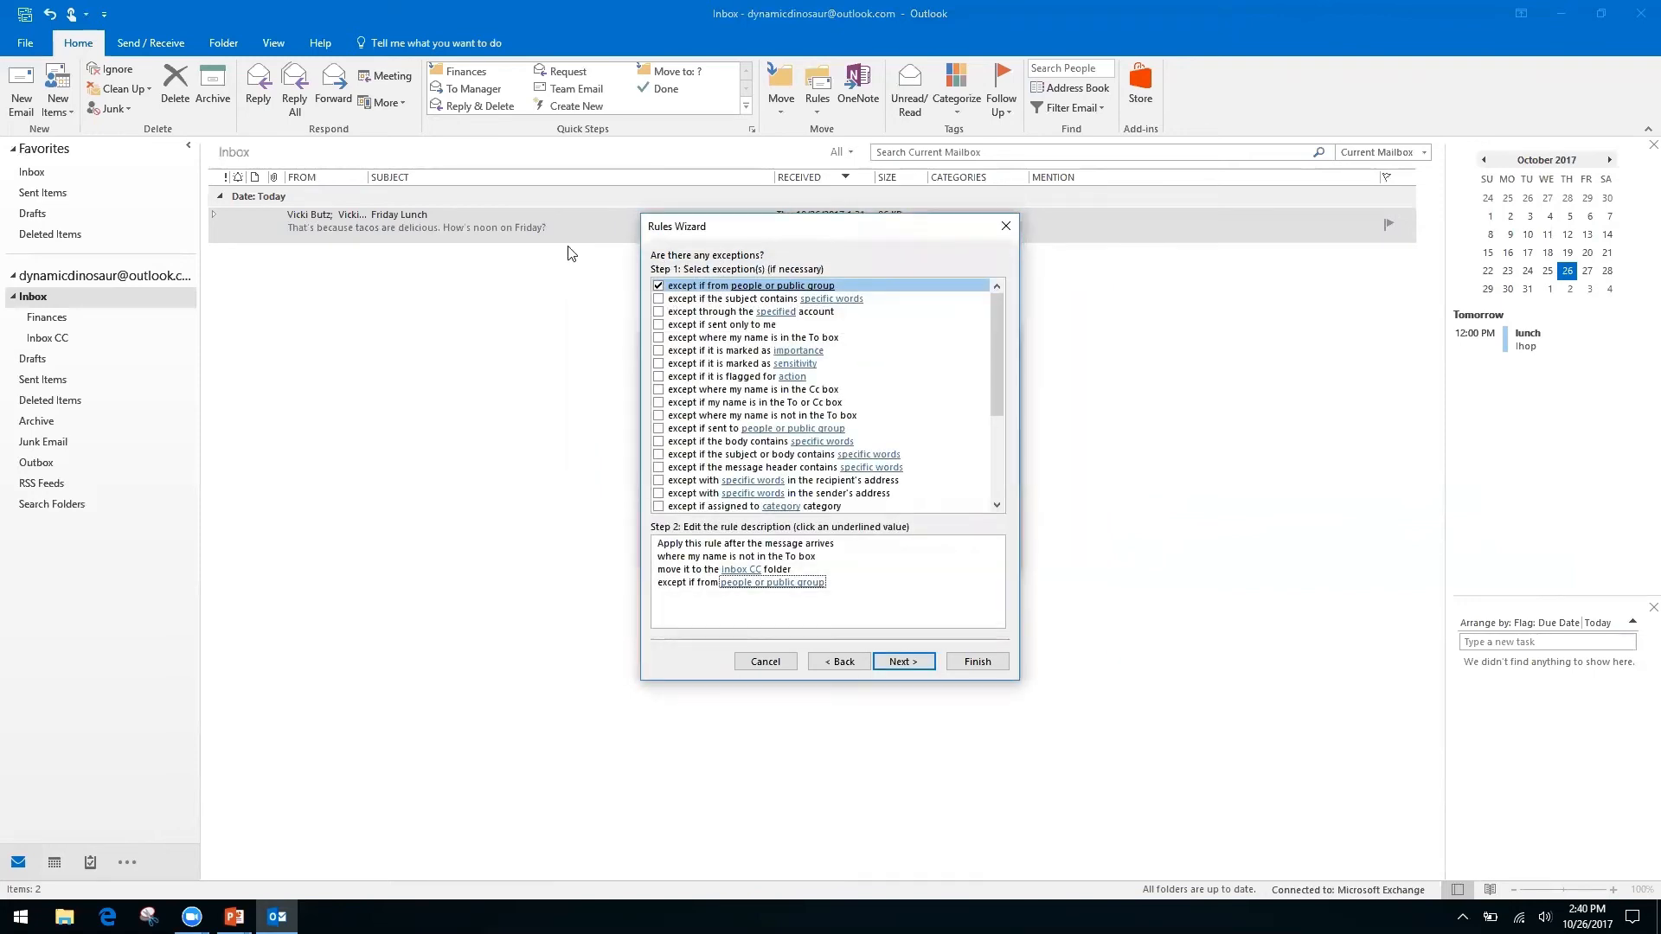
click(661, 286)
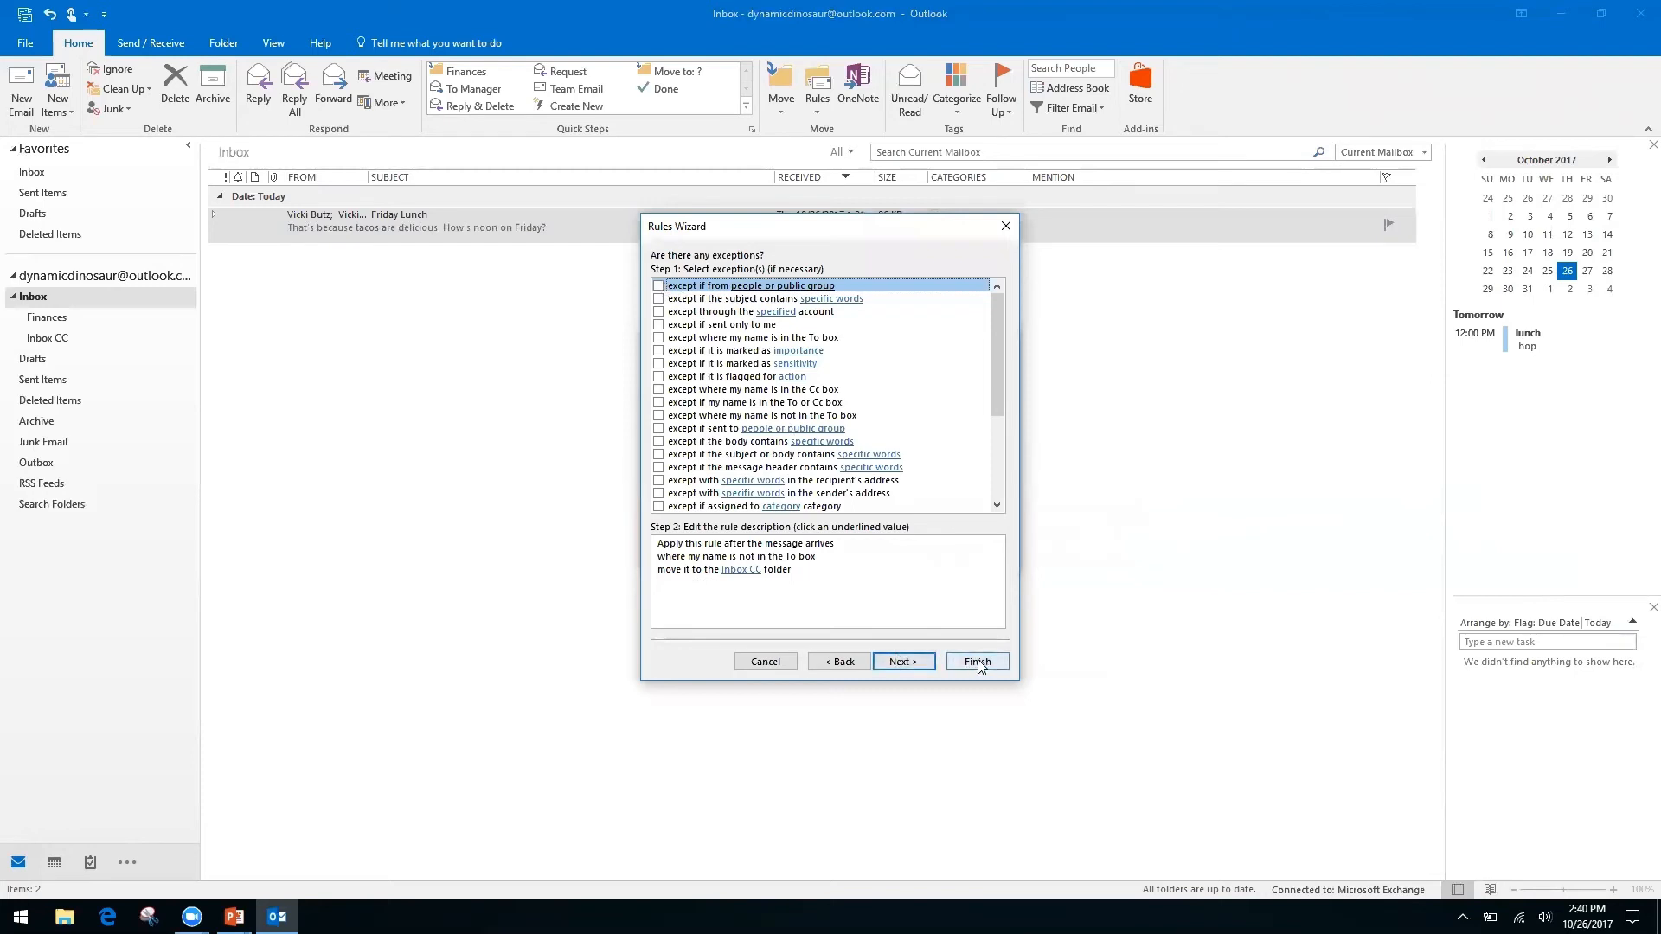
Set the rule to run now on messages already in Inbox and finish it.
click(905, 663)
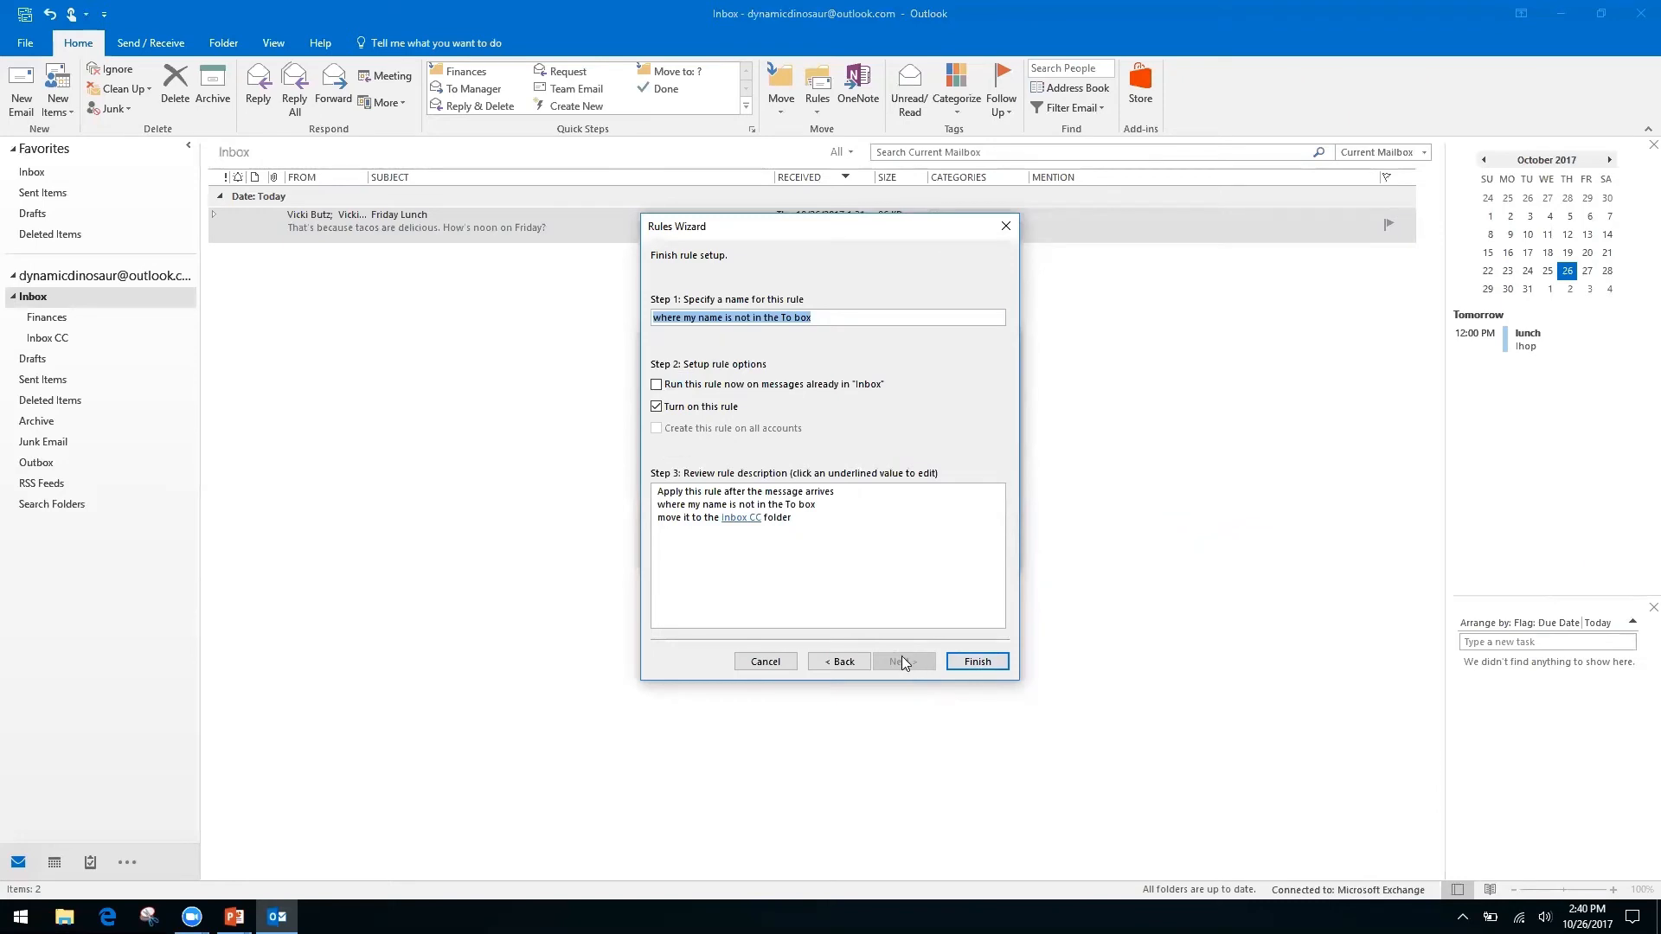
click(655, 385)
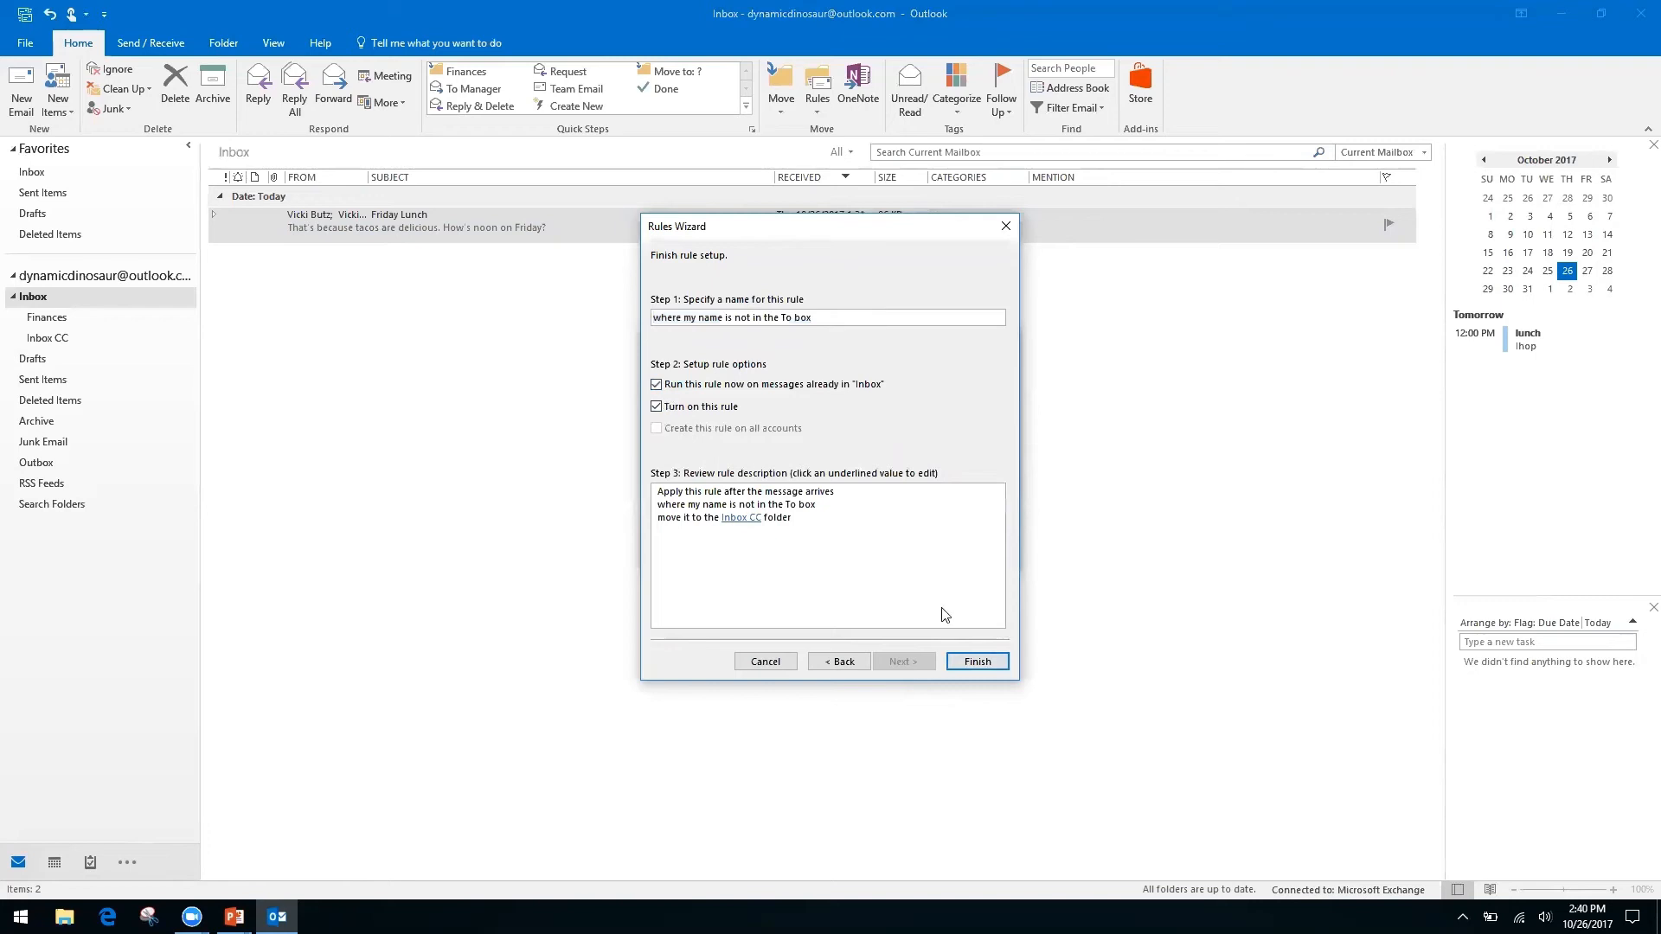
click(977, 663)
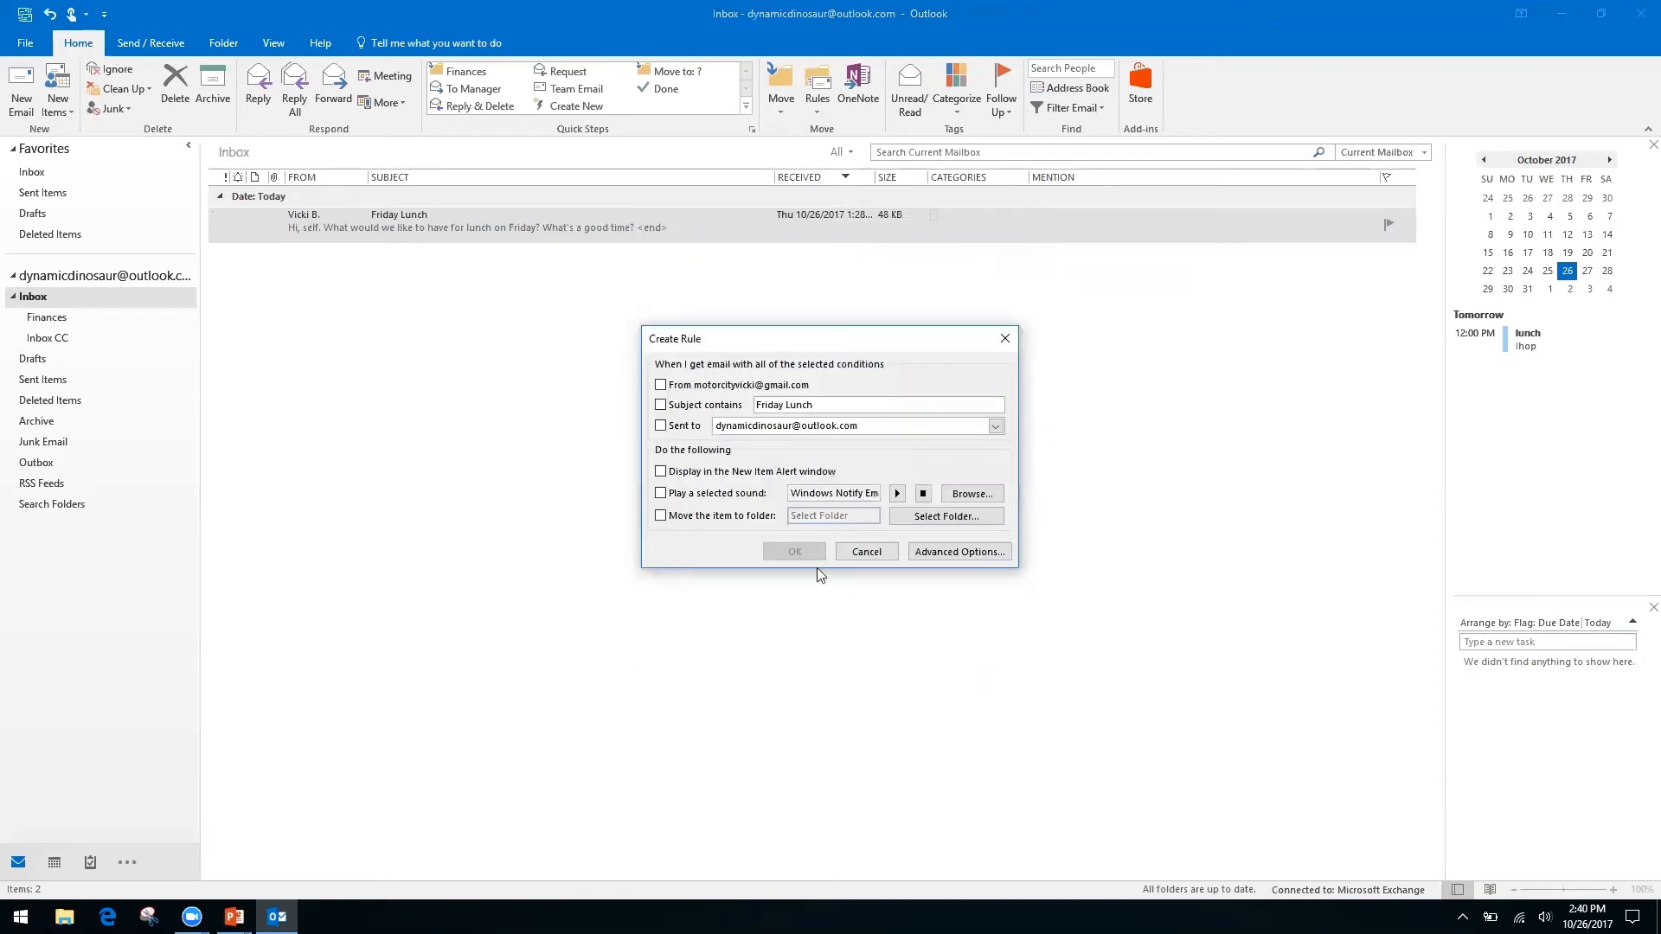
Close the leftover dialog and check the new rule in the rules manager.
click(869, 554)
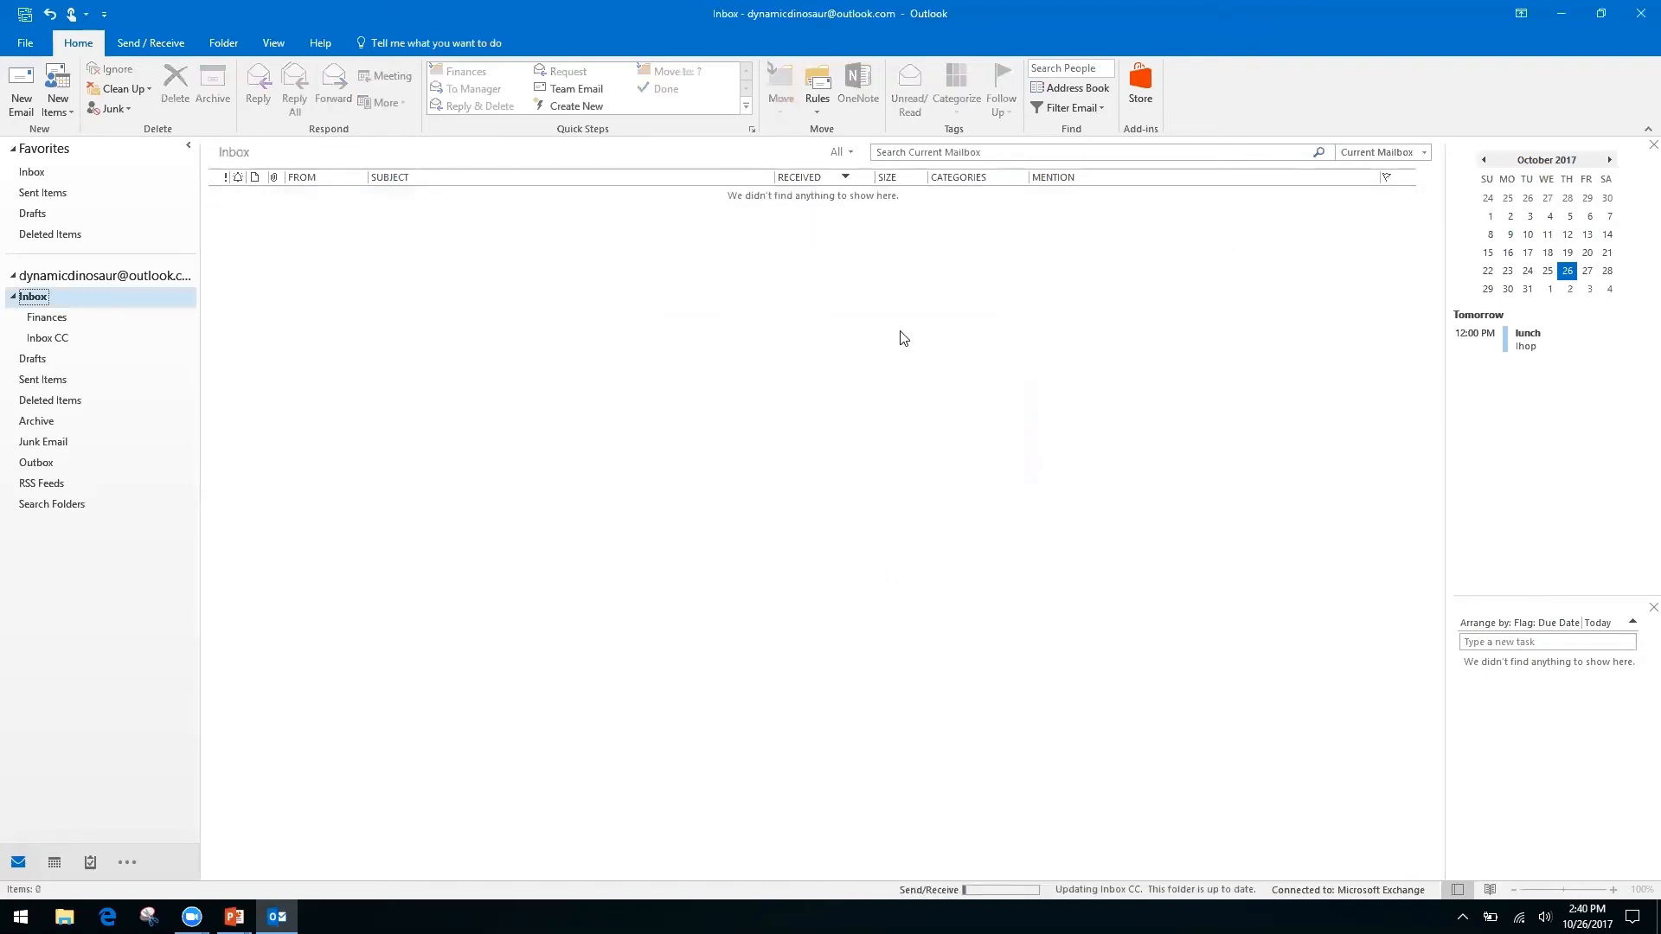
click(816, 111)
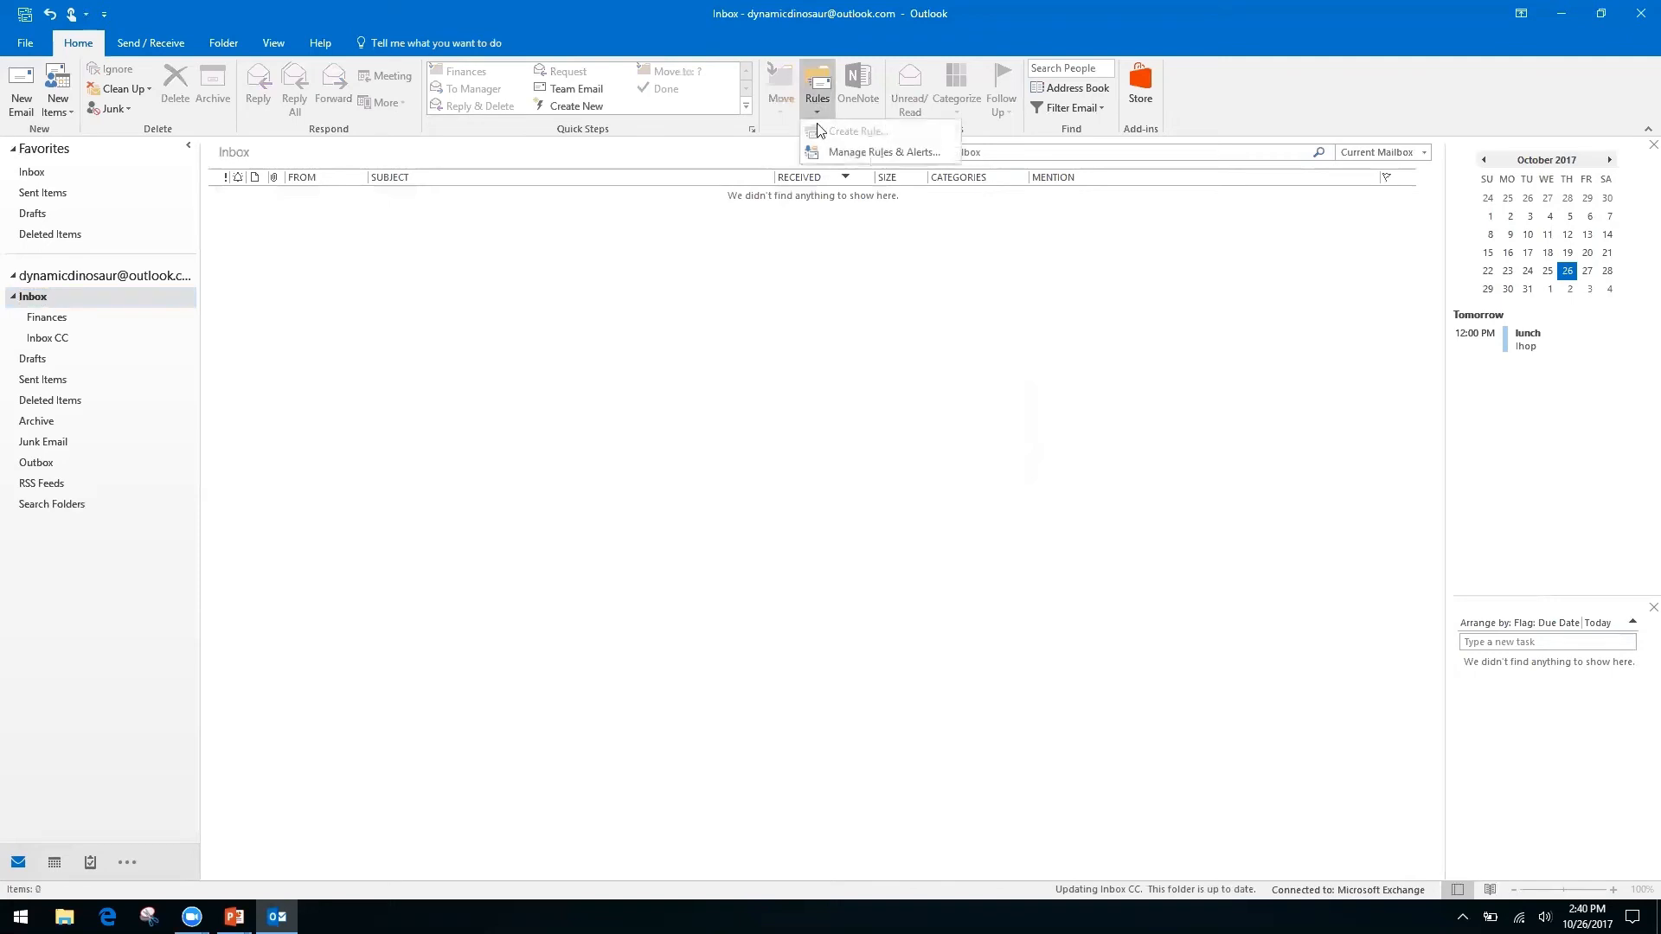
click(860, 152)
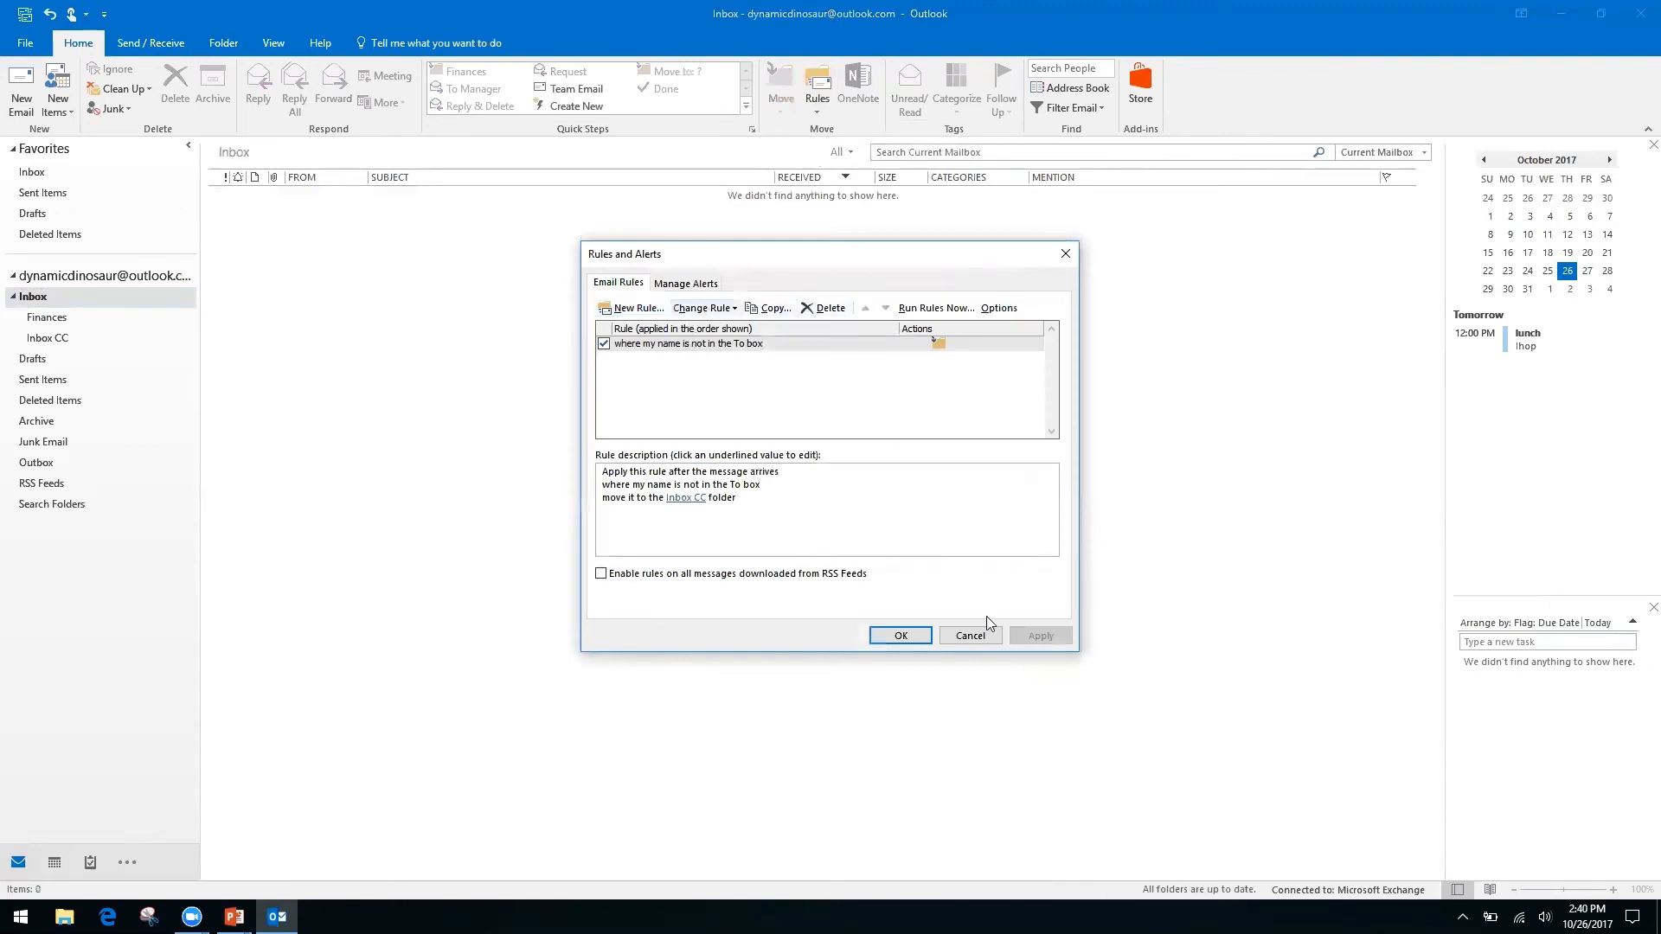
click(970, 636)
click(817, 111)
key(Escape)
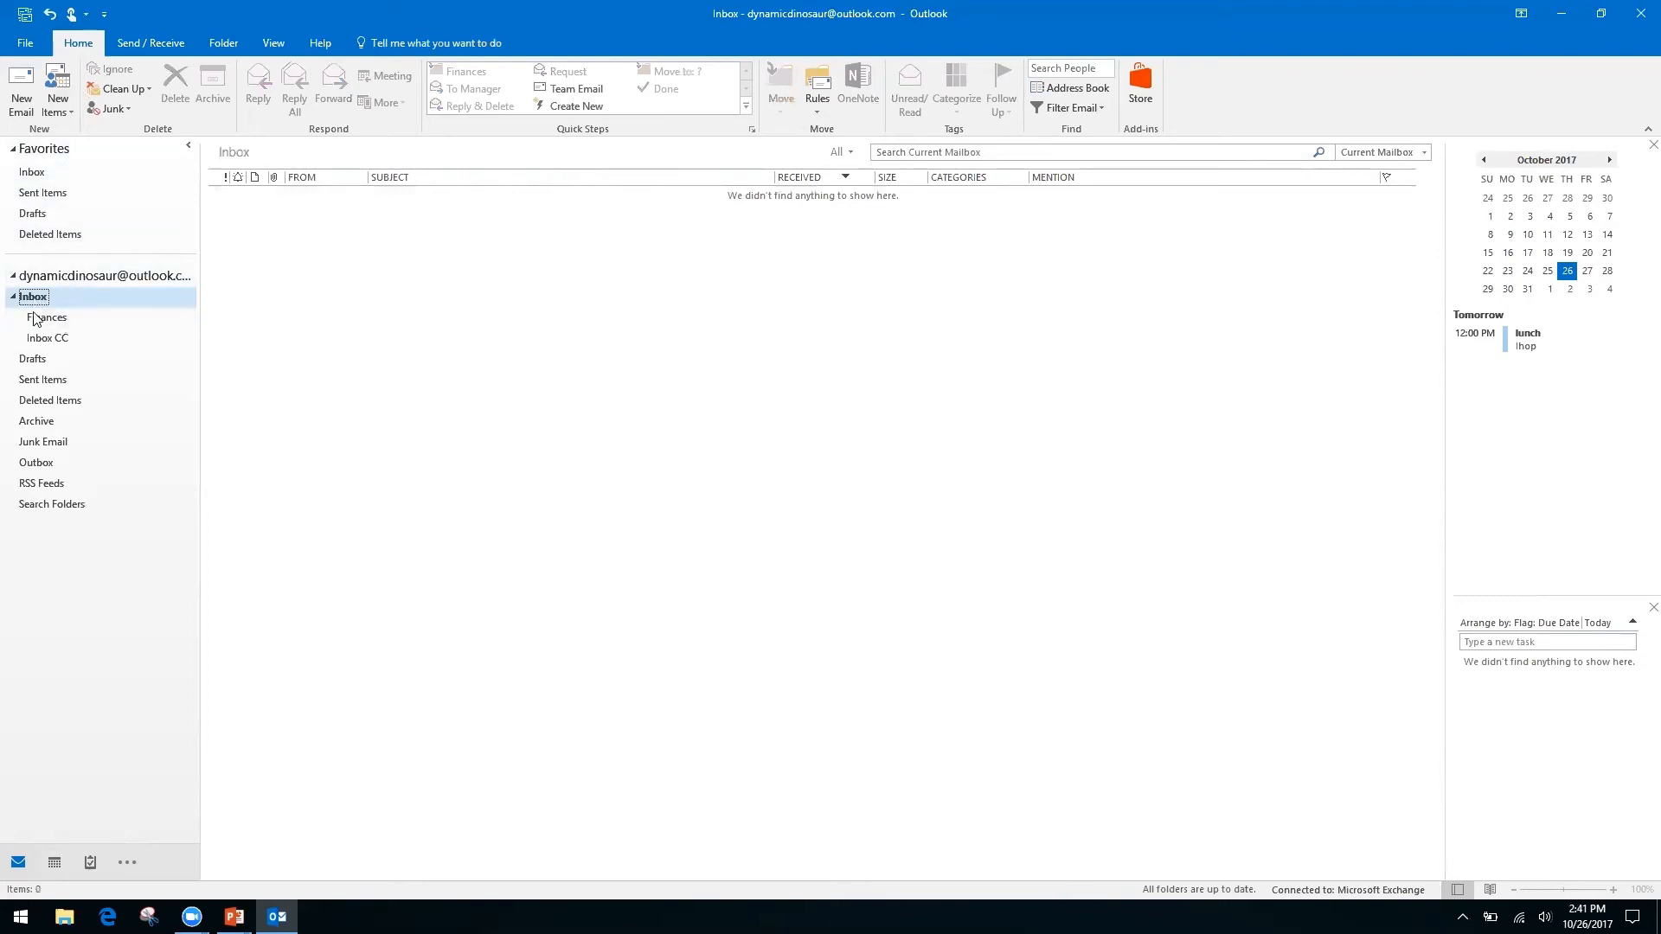
Open the Inbox CC folder to confirm the Friday Lunch conversation was moved there.
click(93, 275)
click(34, 172)
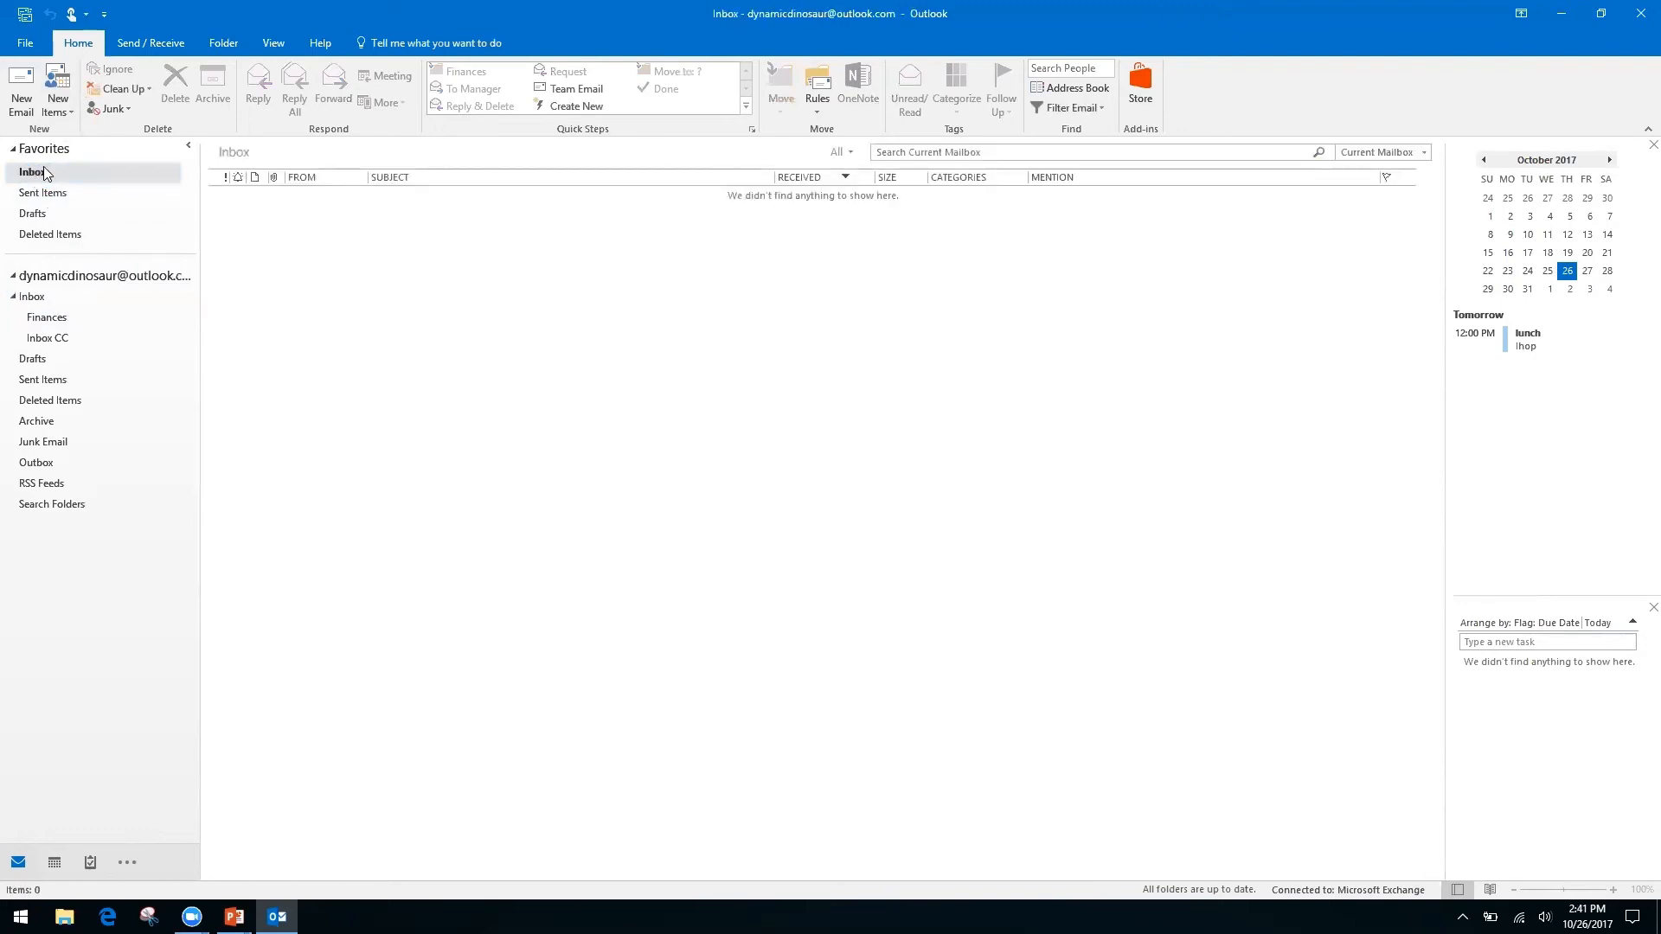
click(30, 297)
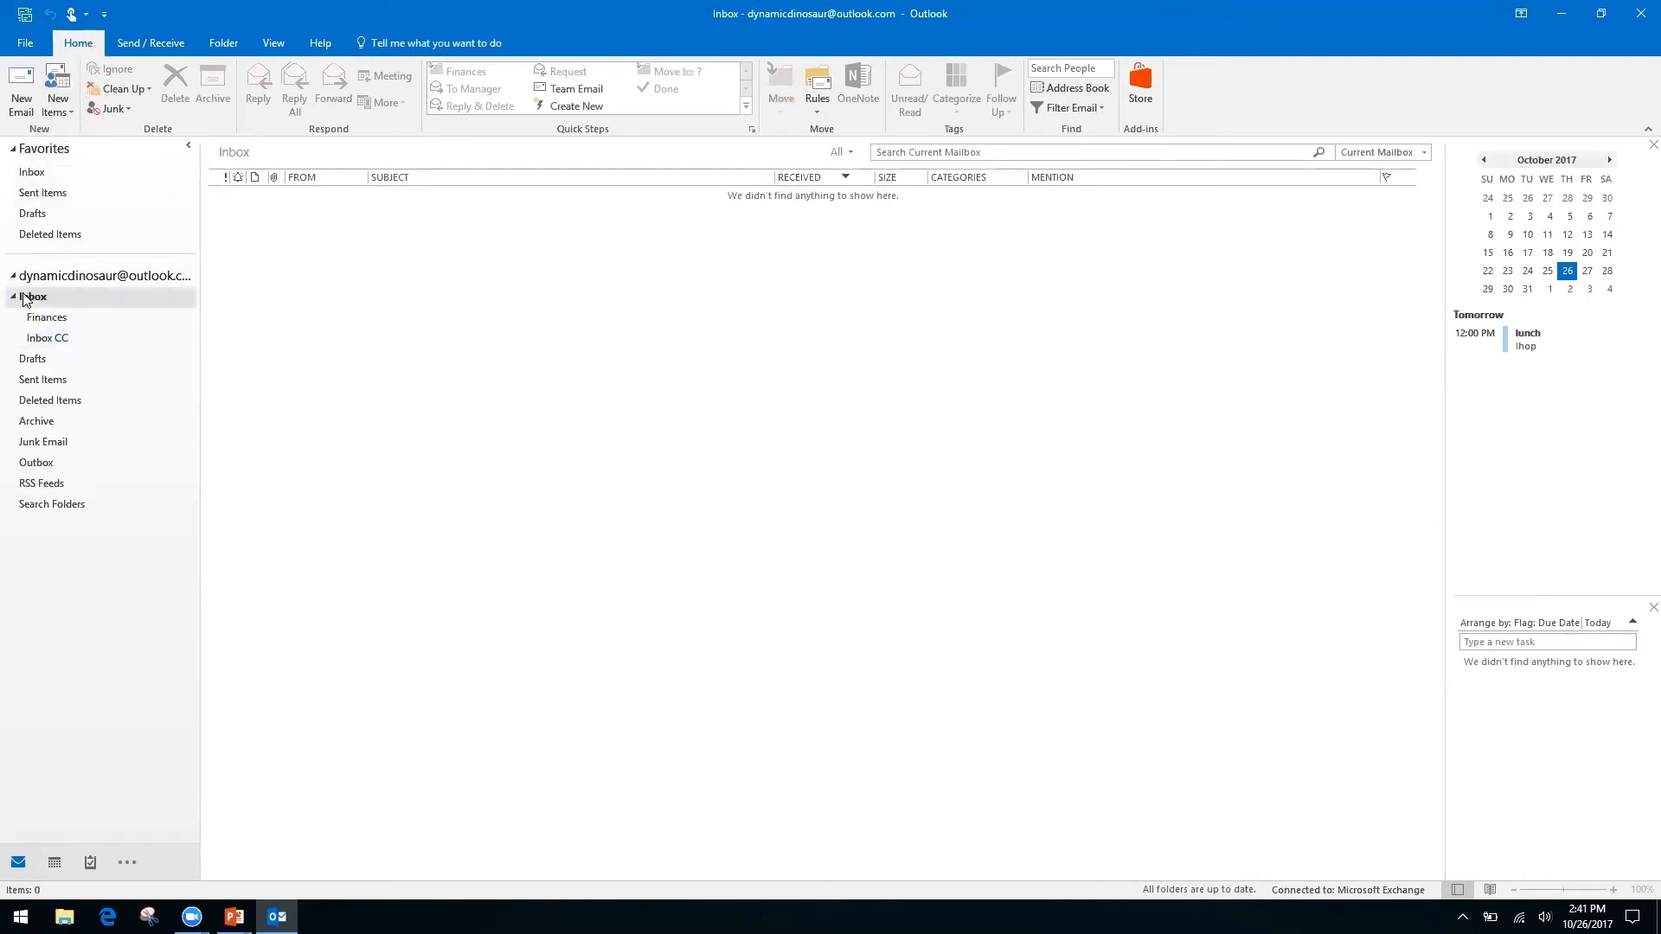
click(45, 340)
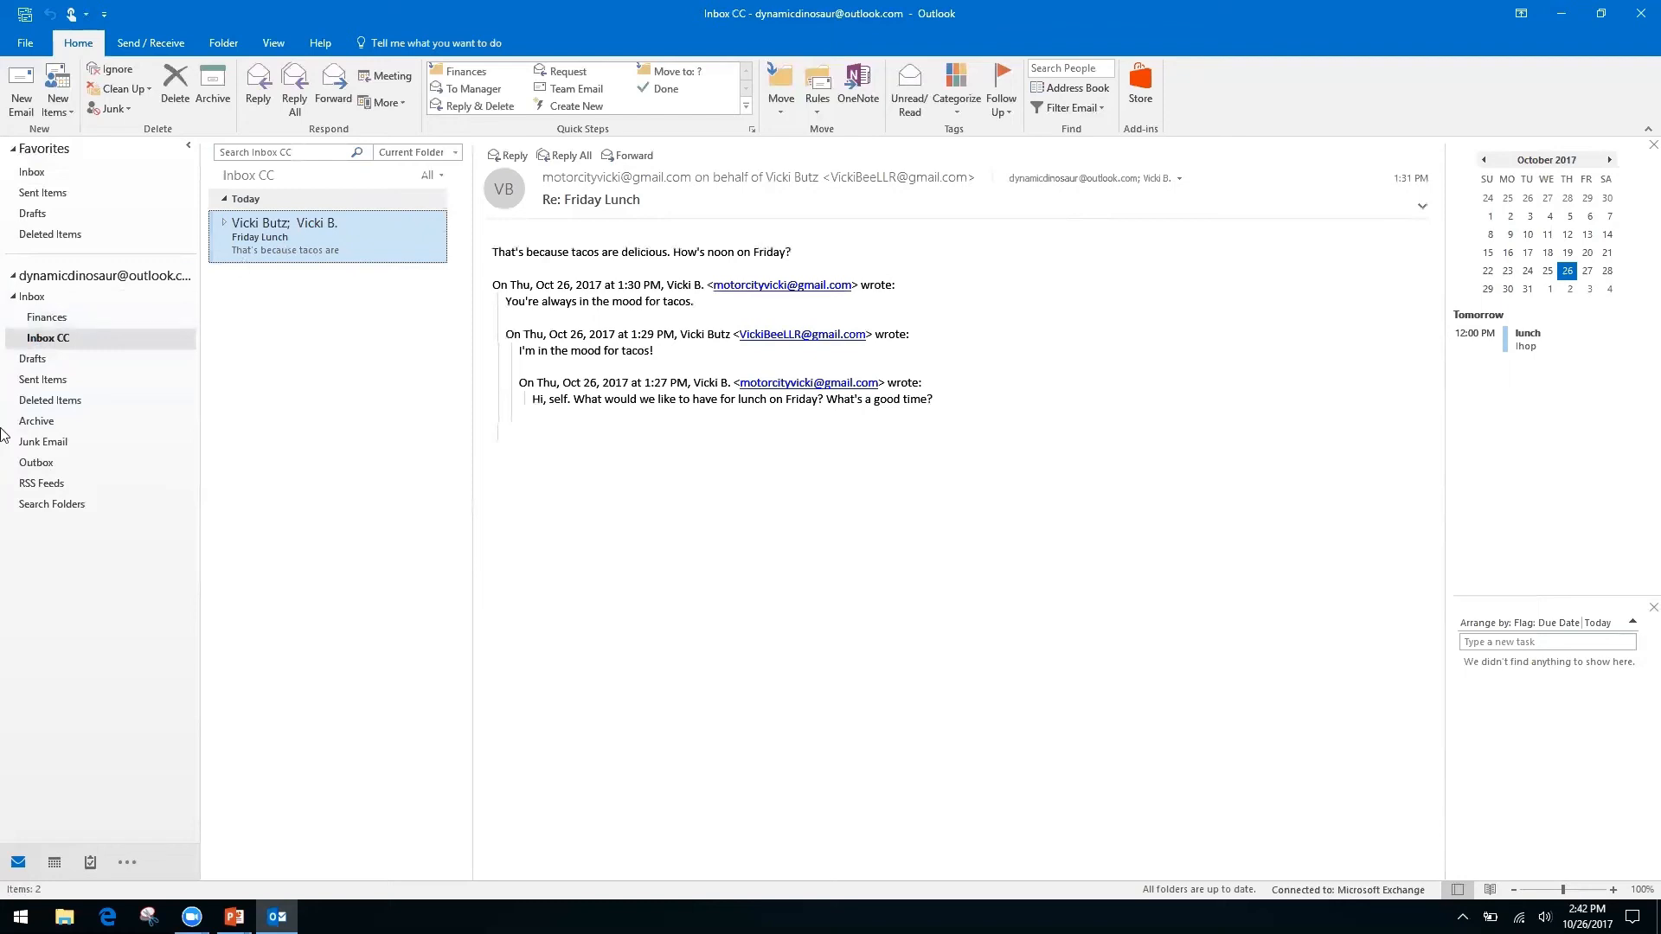
Bring up the Search Folders context menu to begin a new search folder.
right_click(53, 506)
click(112, 515)
right_click(52, 505)
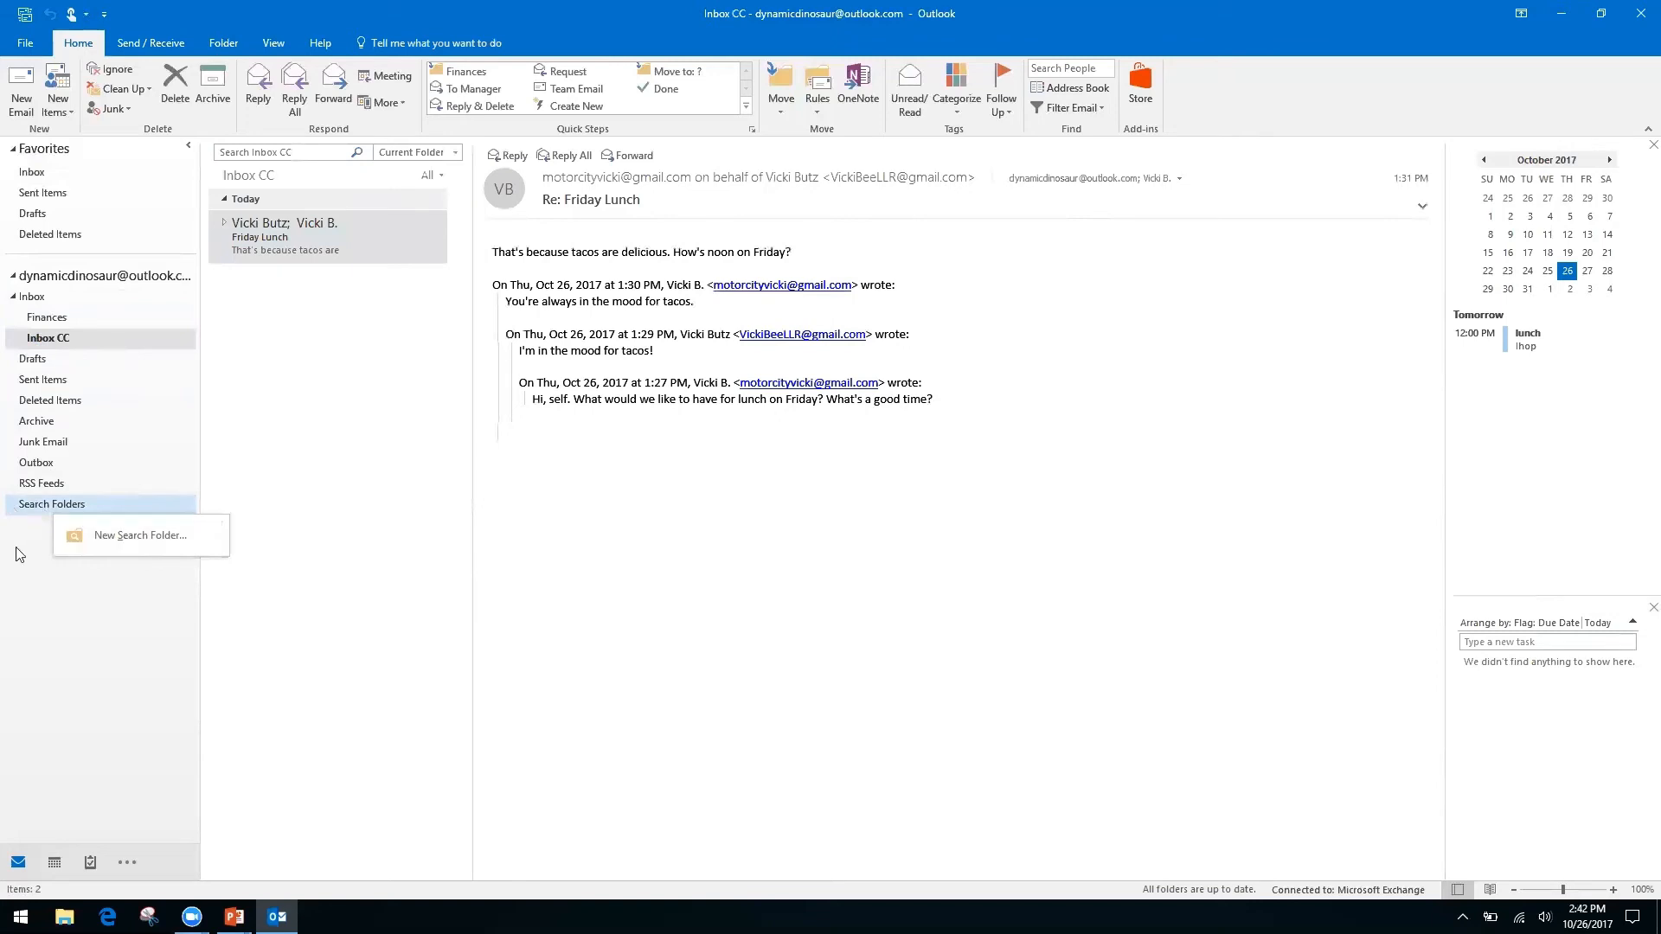
Open New Search Folder and pick 'Create a custom Search Folder' as the type.
key(Escape)
right_click(117, 519)
click(121, 522)
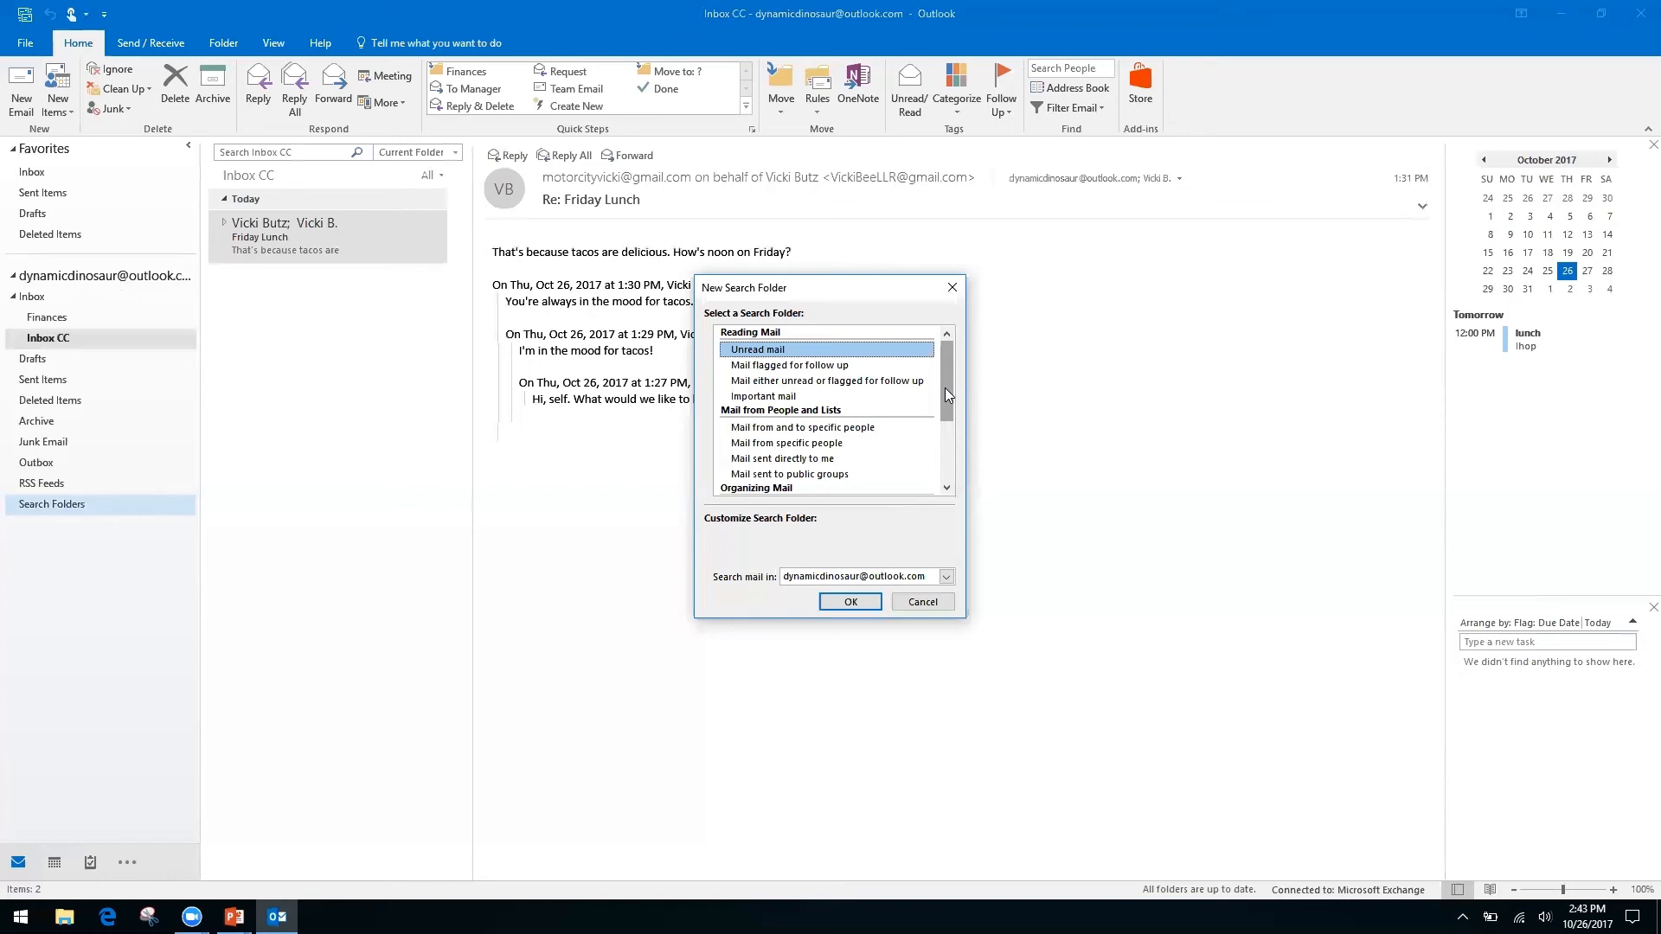
click(772, 444)
click(772, 459)
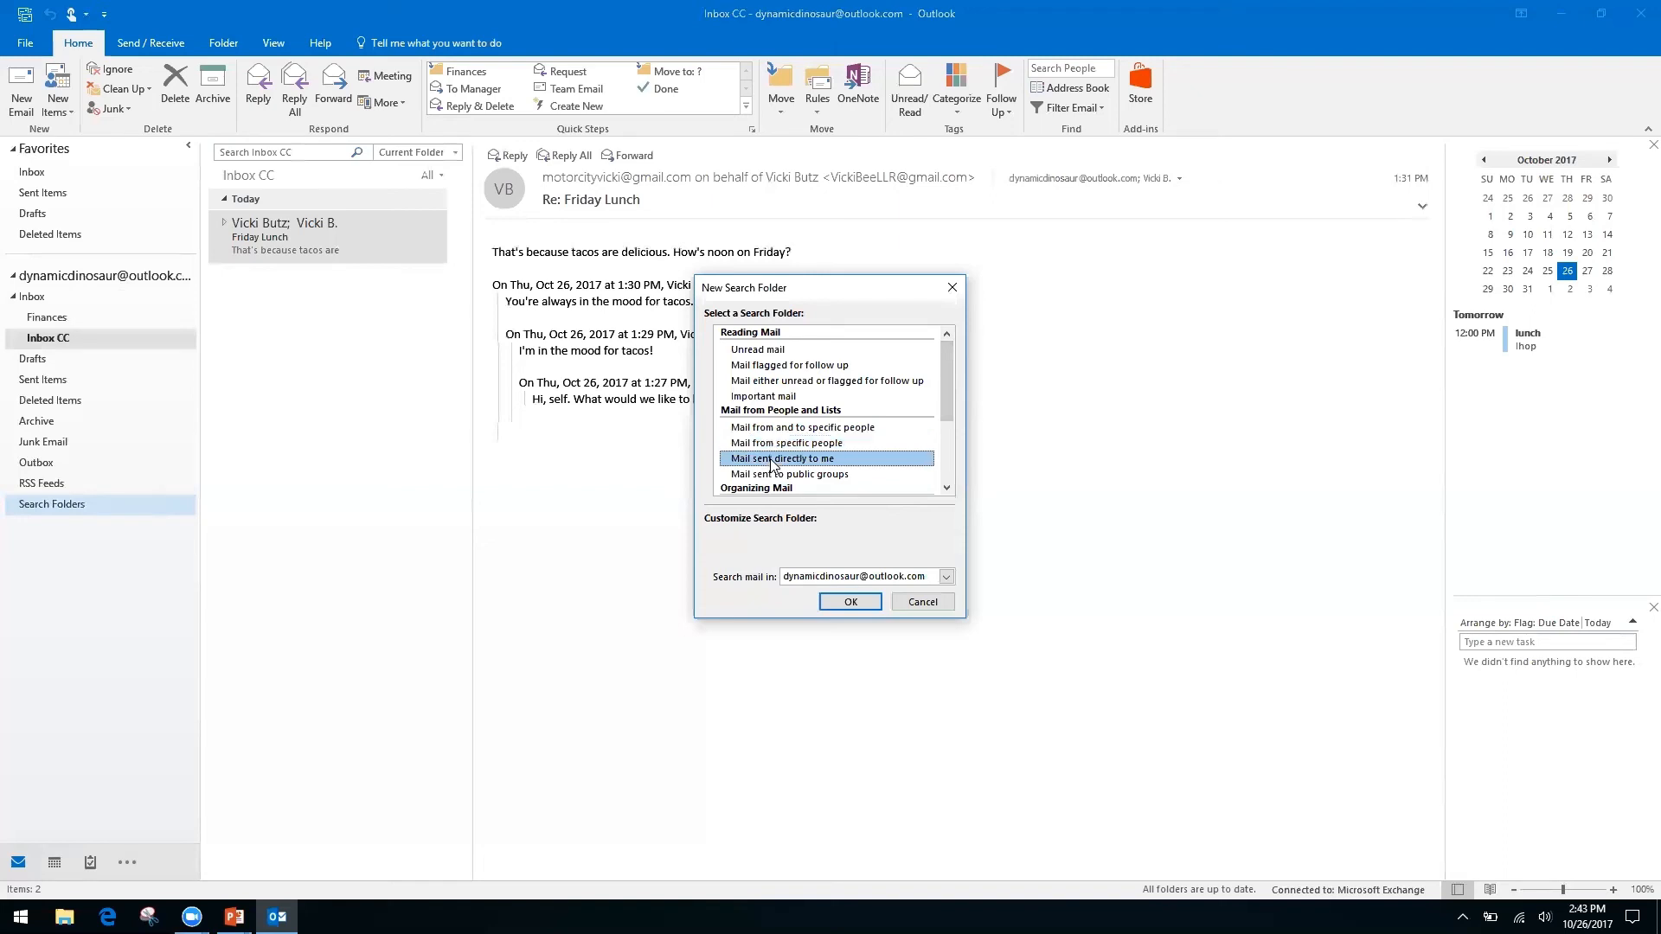
drag(944, 389, 934, 472)
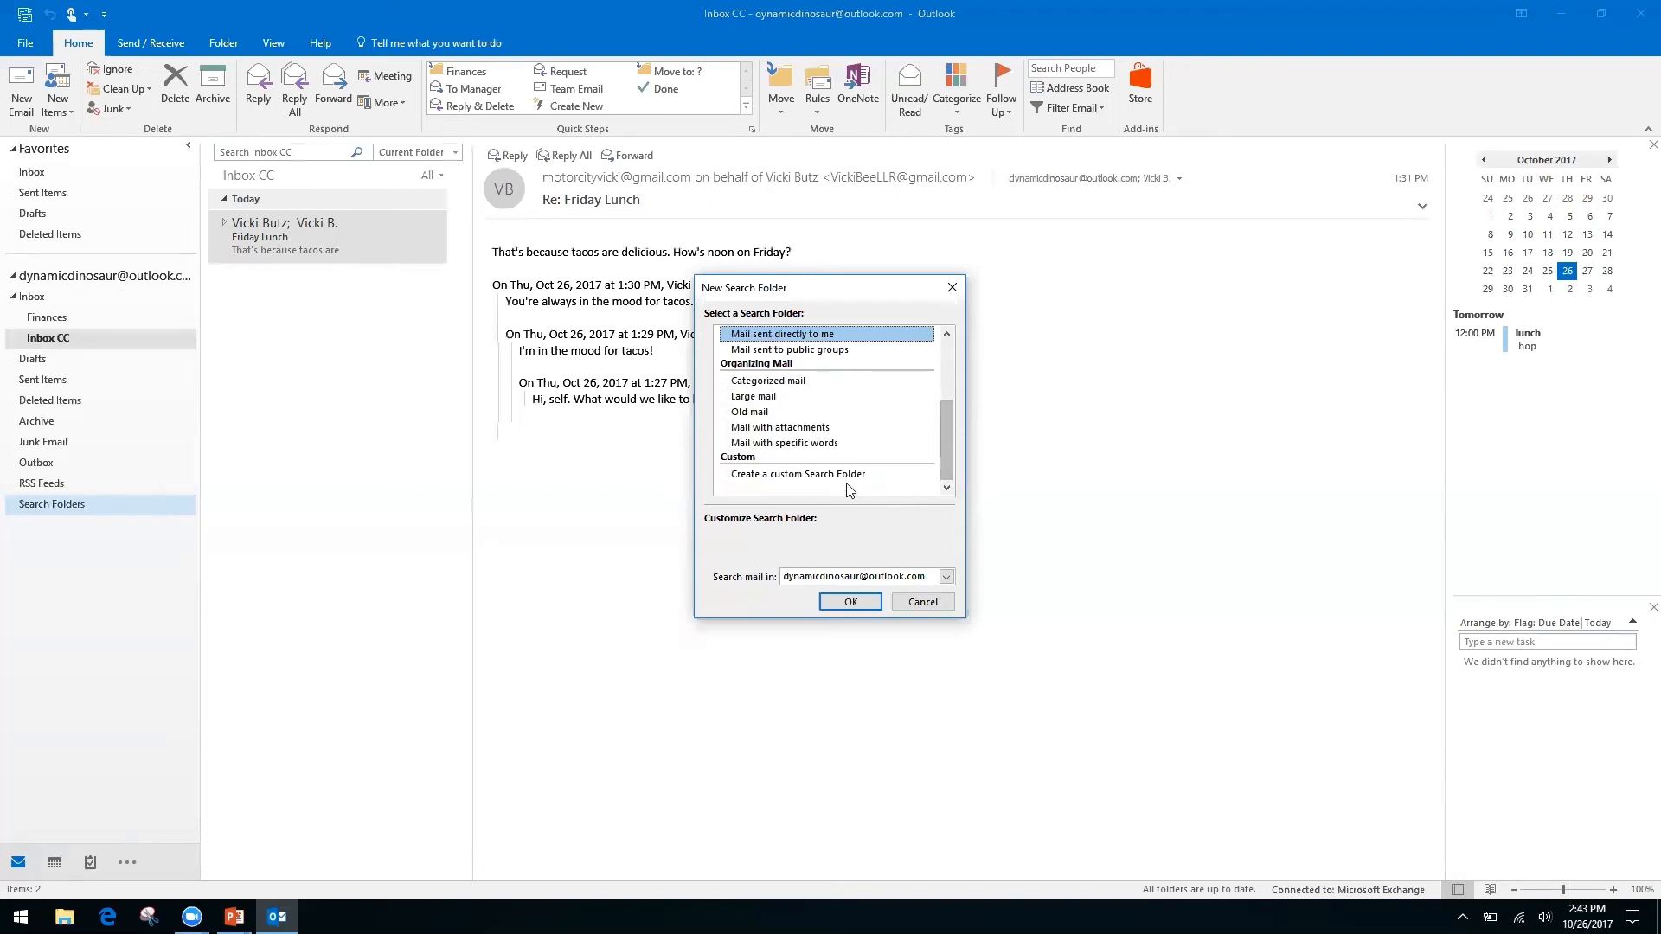
click(844, 475)
click(782, 558)
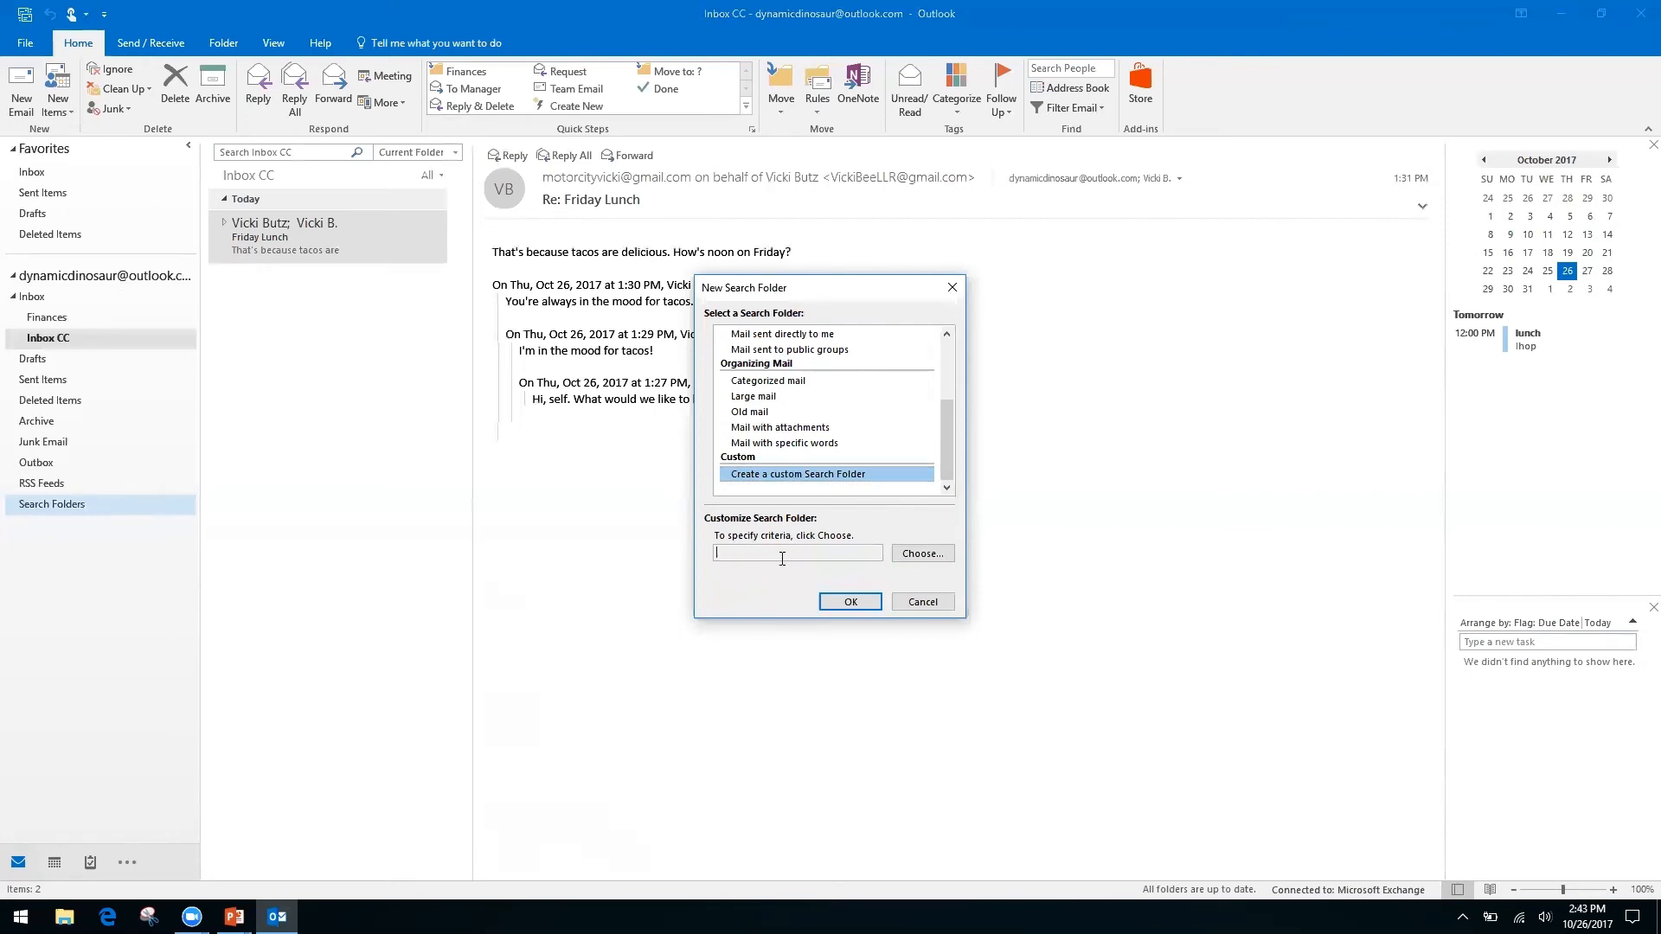
Name the custom search folder 'Invoices from Client A' and accept it without criteria.
click(918, 555)
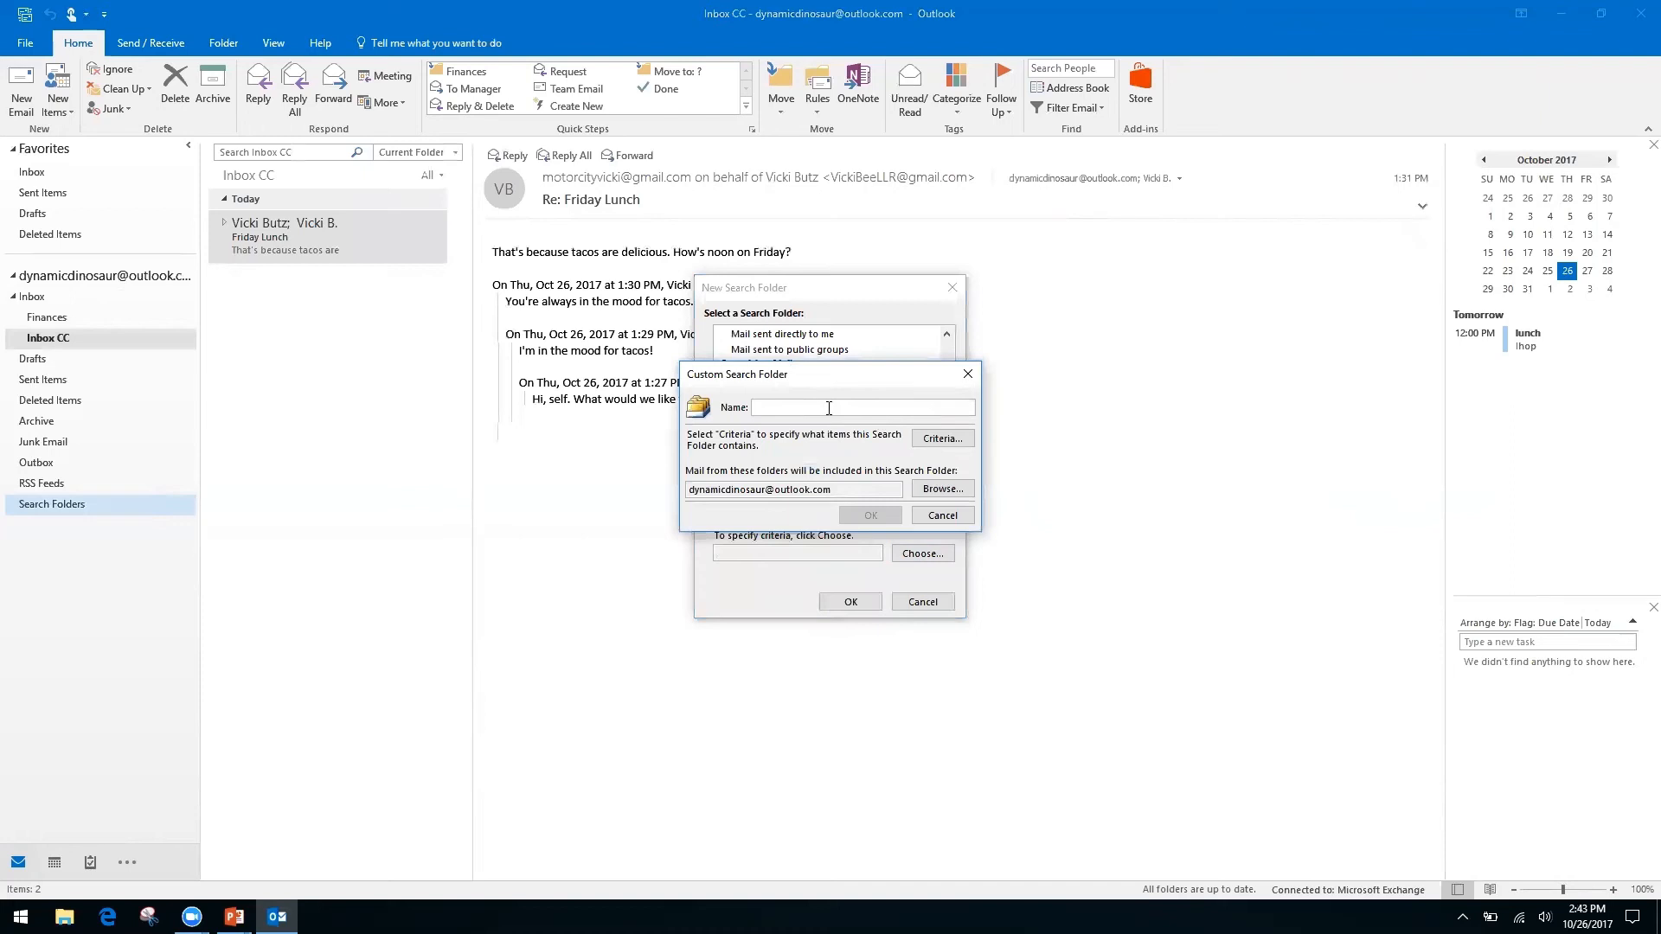
text(Invoices from Client A)
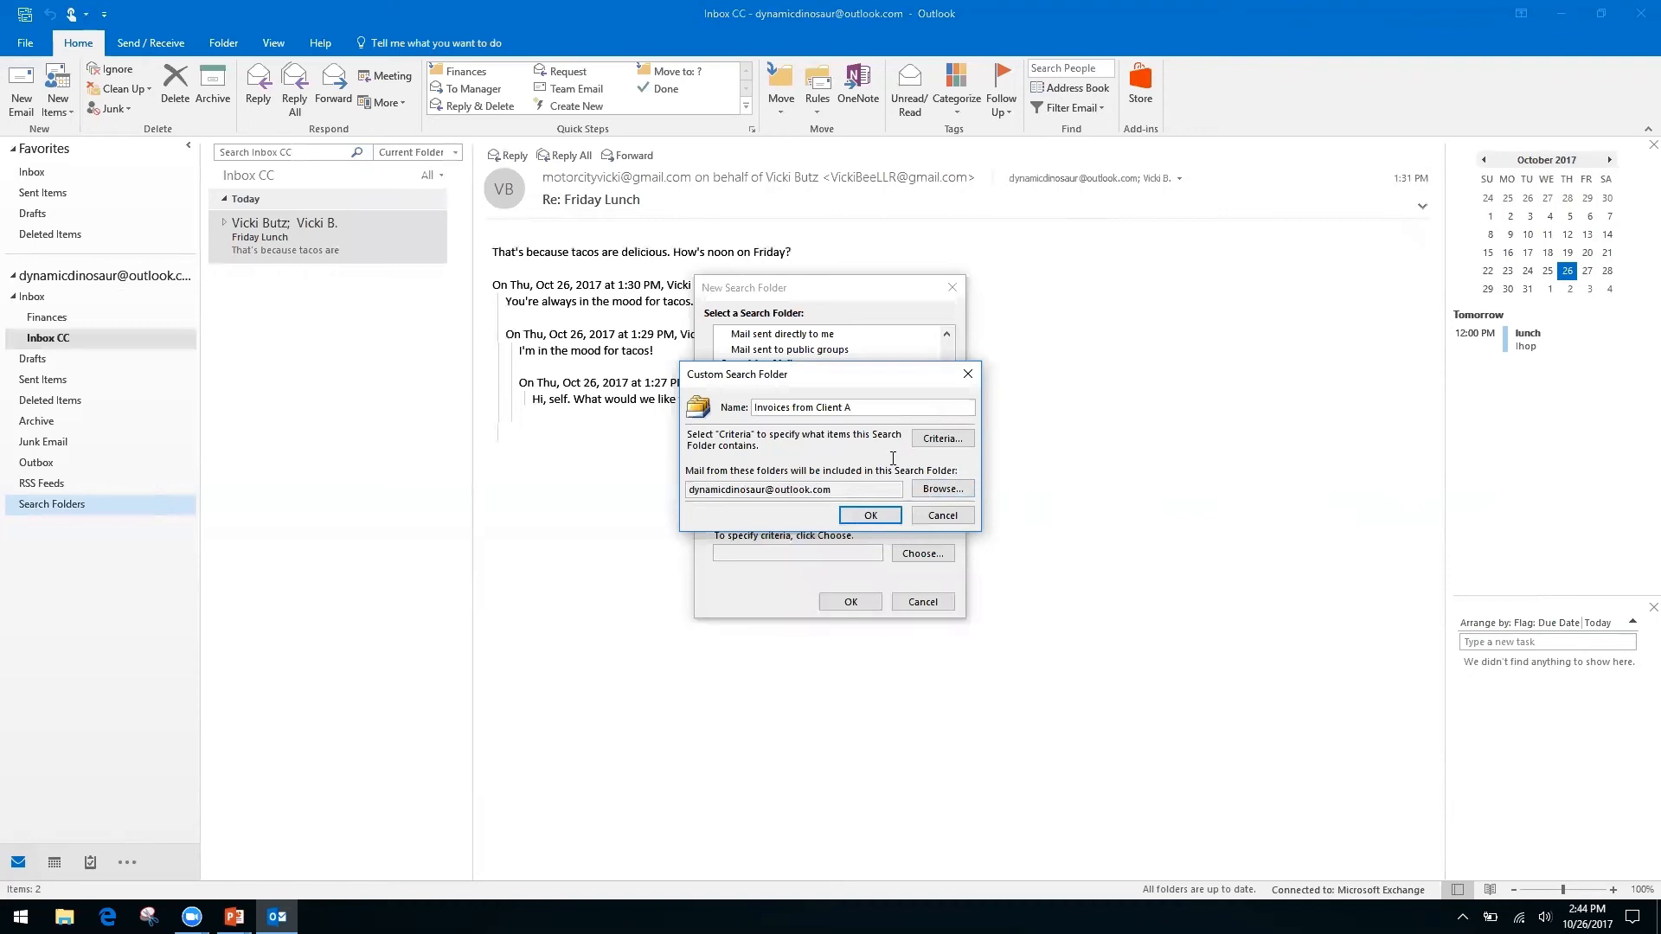
click(871, 516)
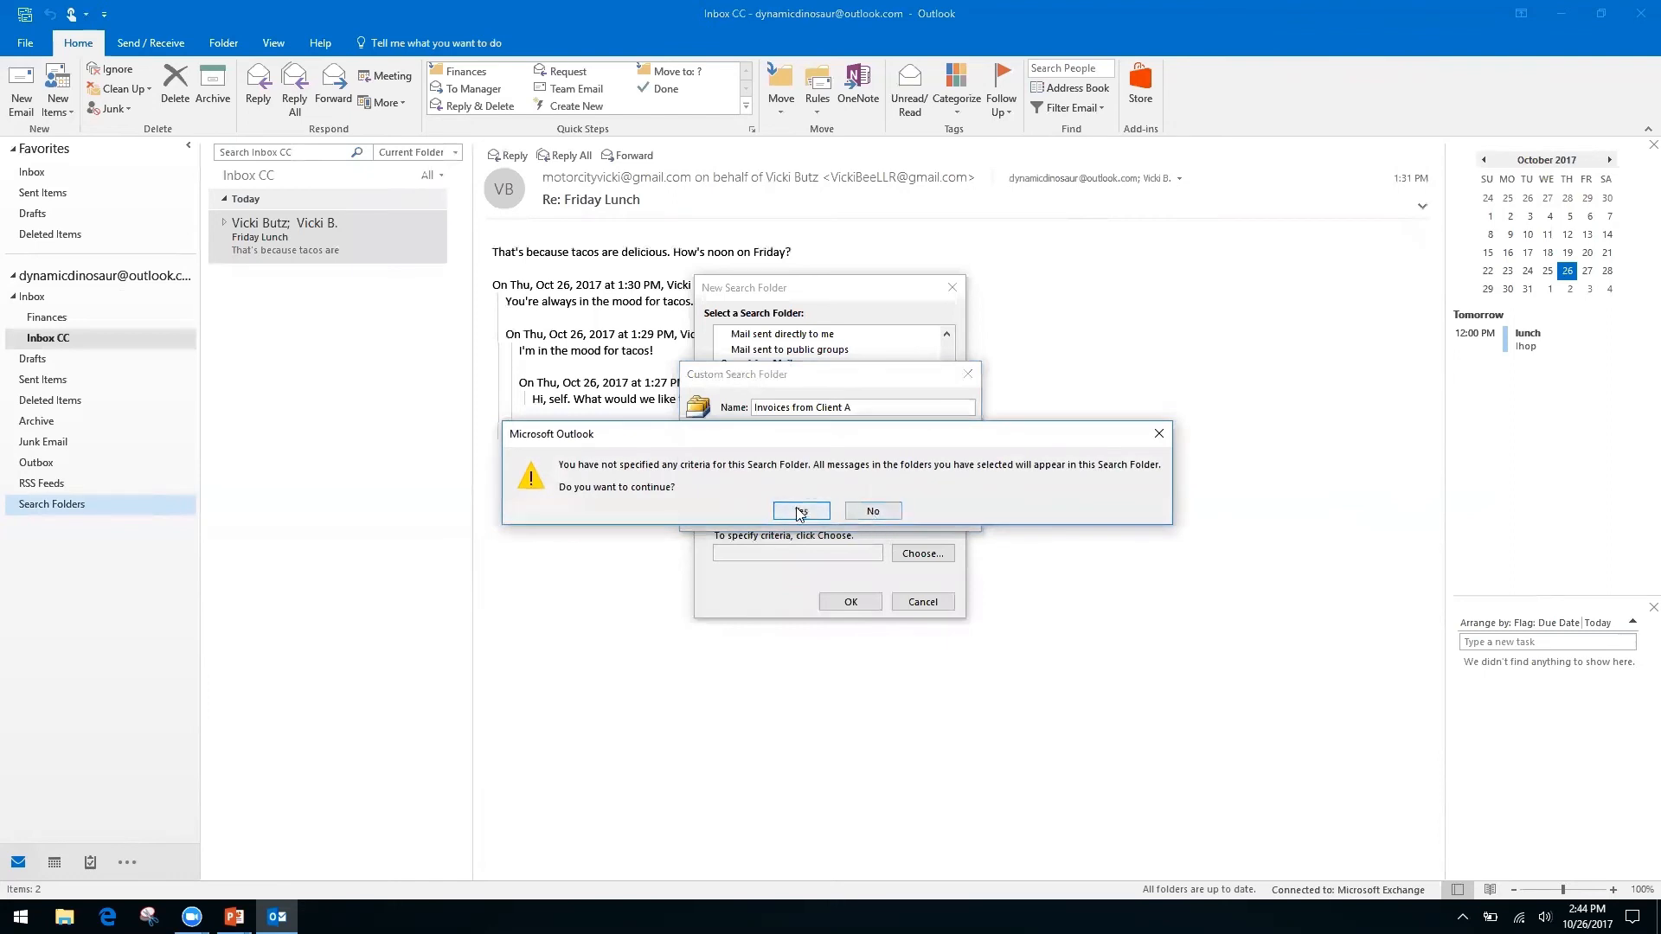
click(801, 513)
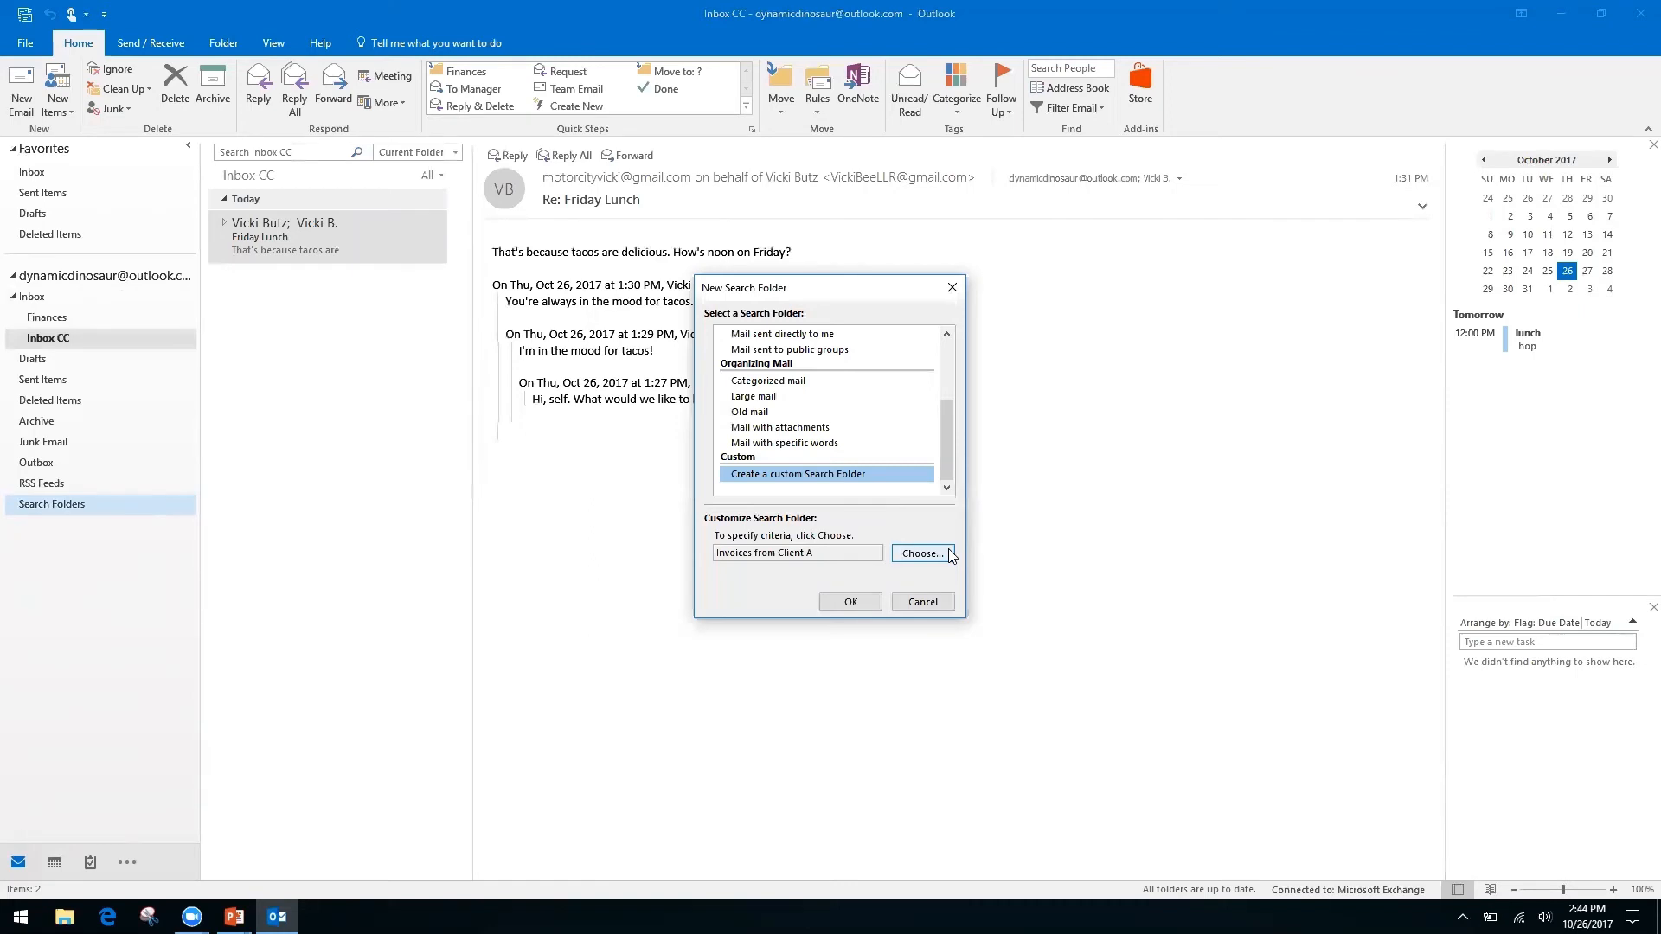
Confirm the new search folder and open 'Invoices from Client A' to view its seven messages.
click(850, 601)
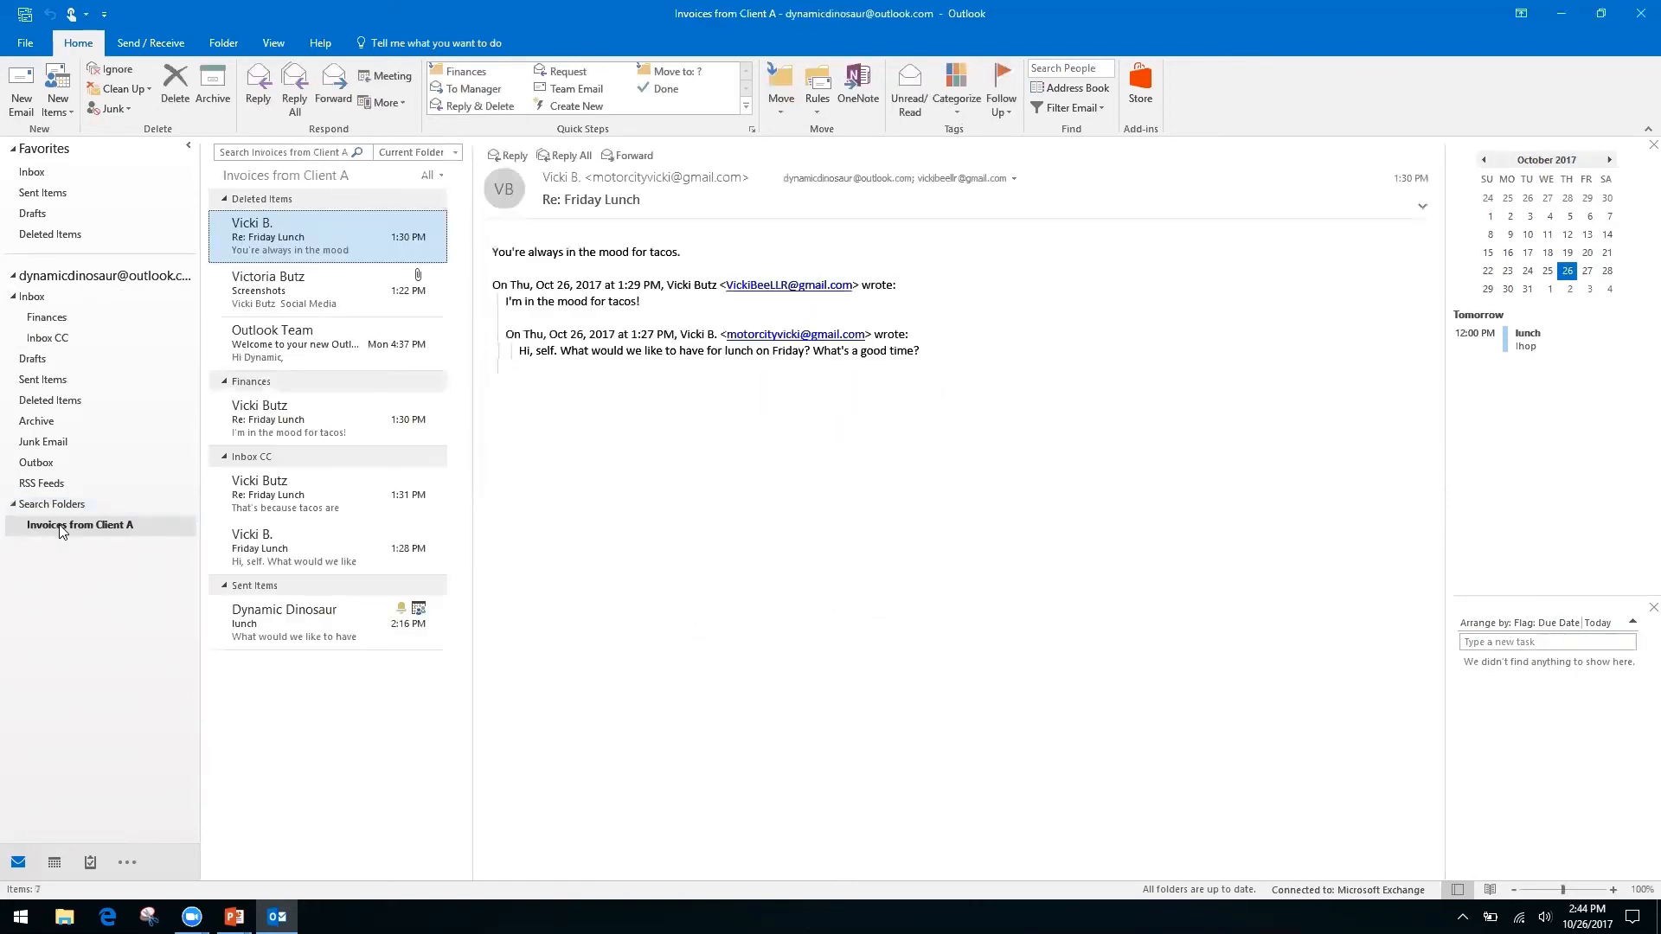
click(87, 530)
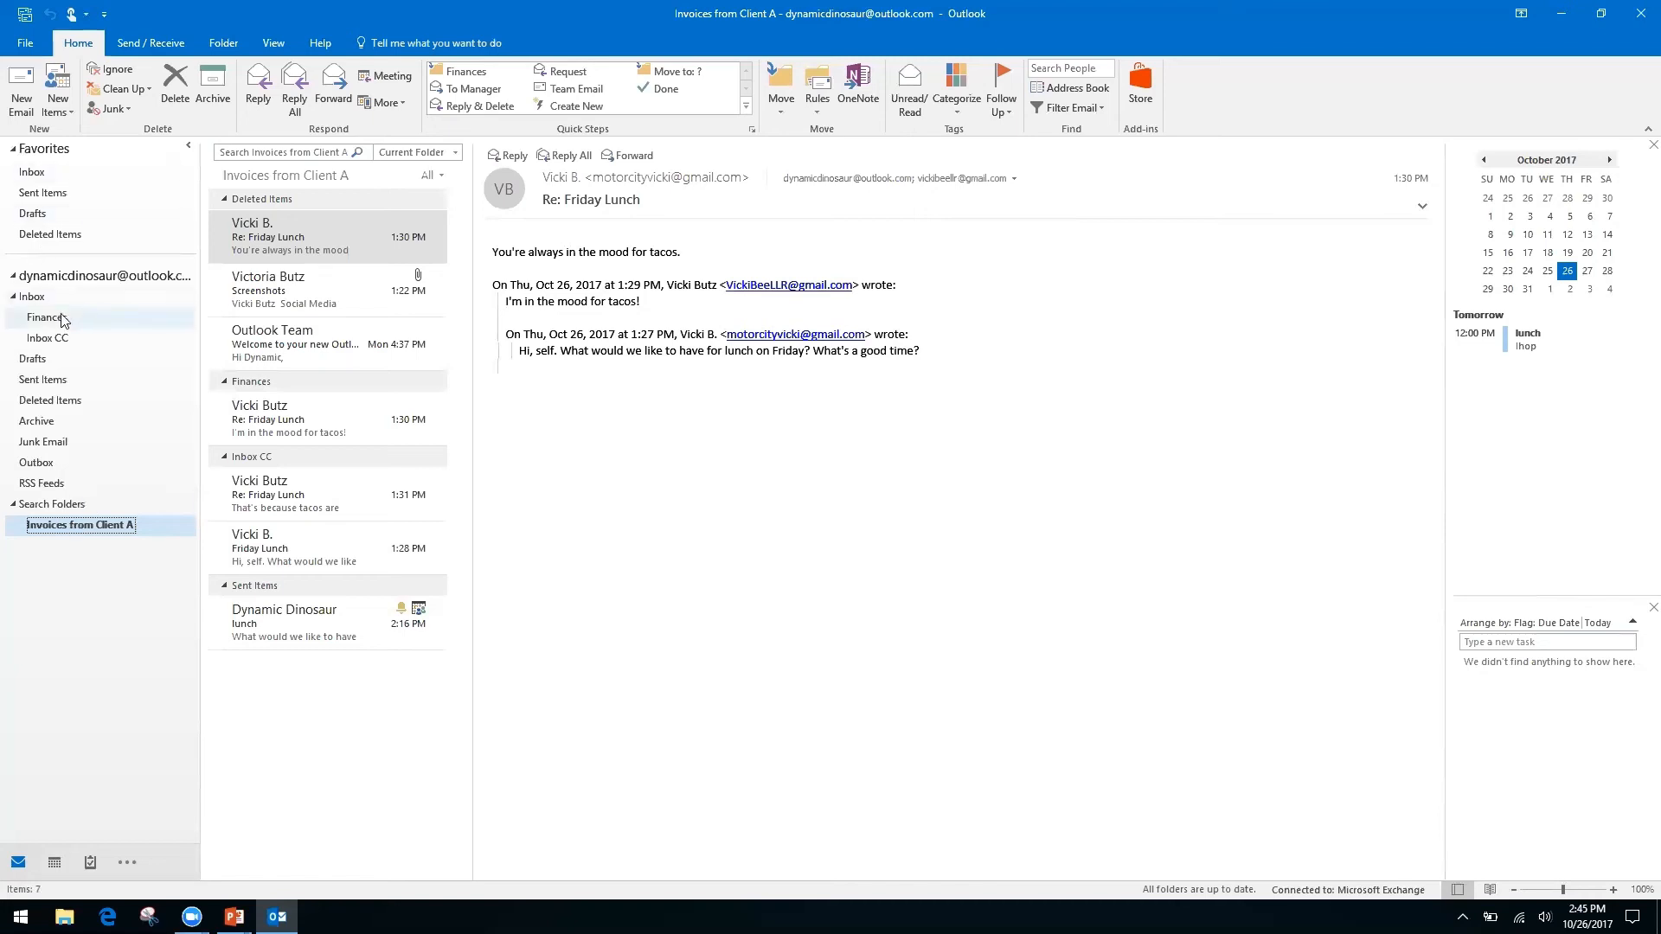
Confirm the Inbox is empty and Inbox CC holds the two-item Friday Lunch conversation.
click(58, 339)
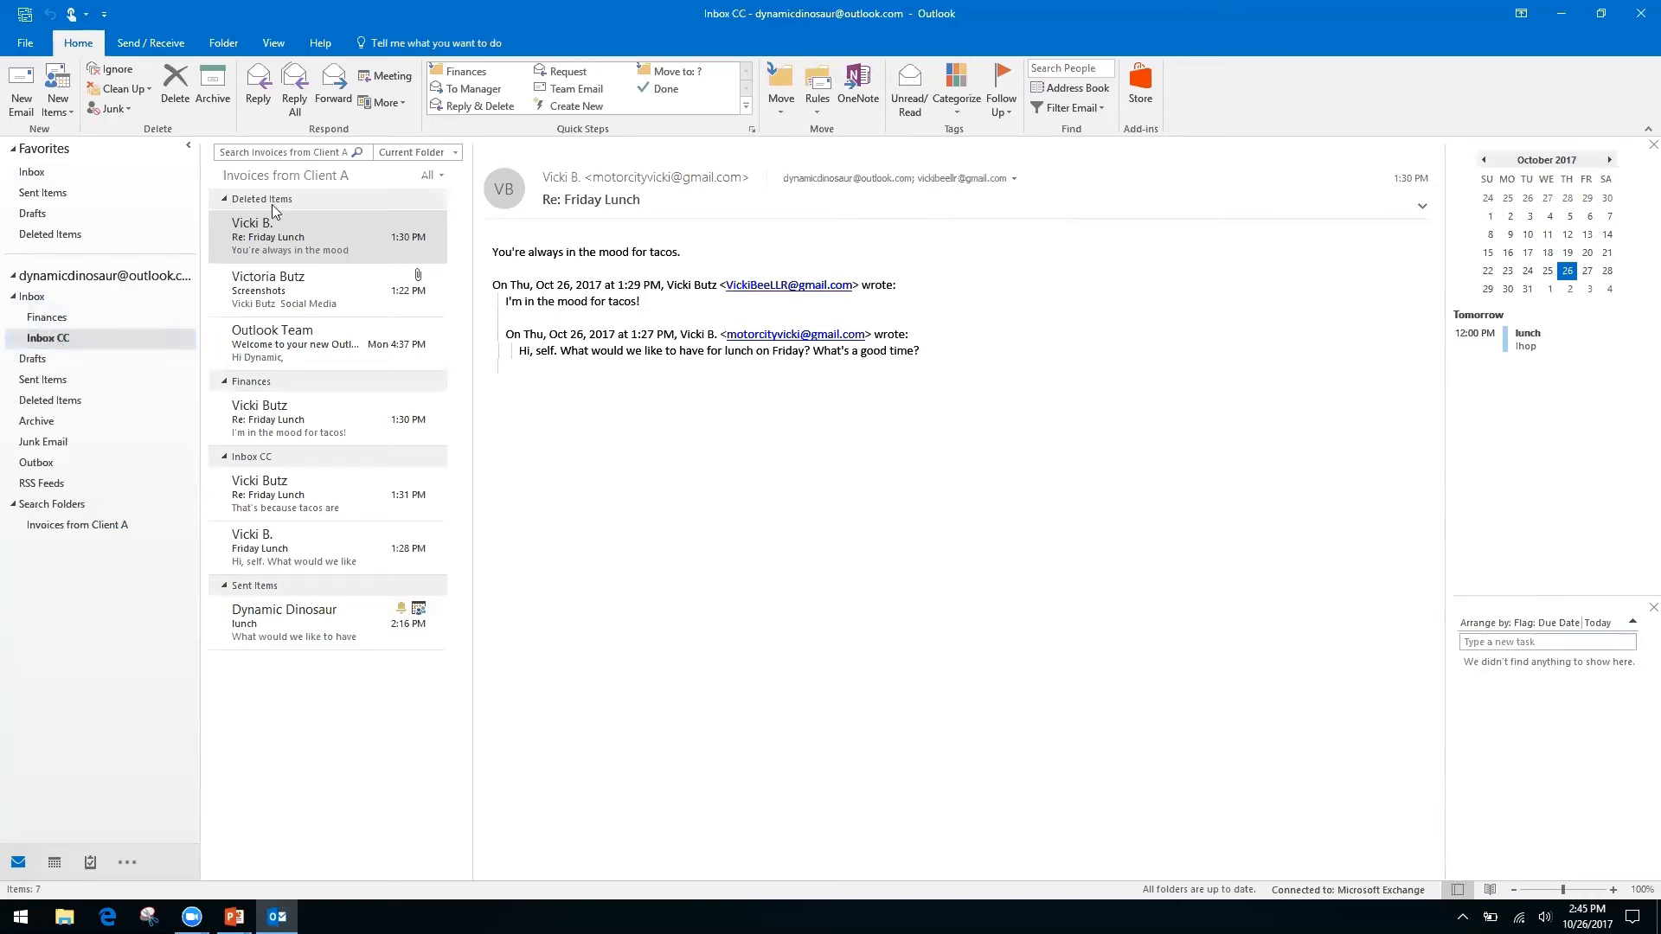
click(278, 149)
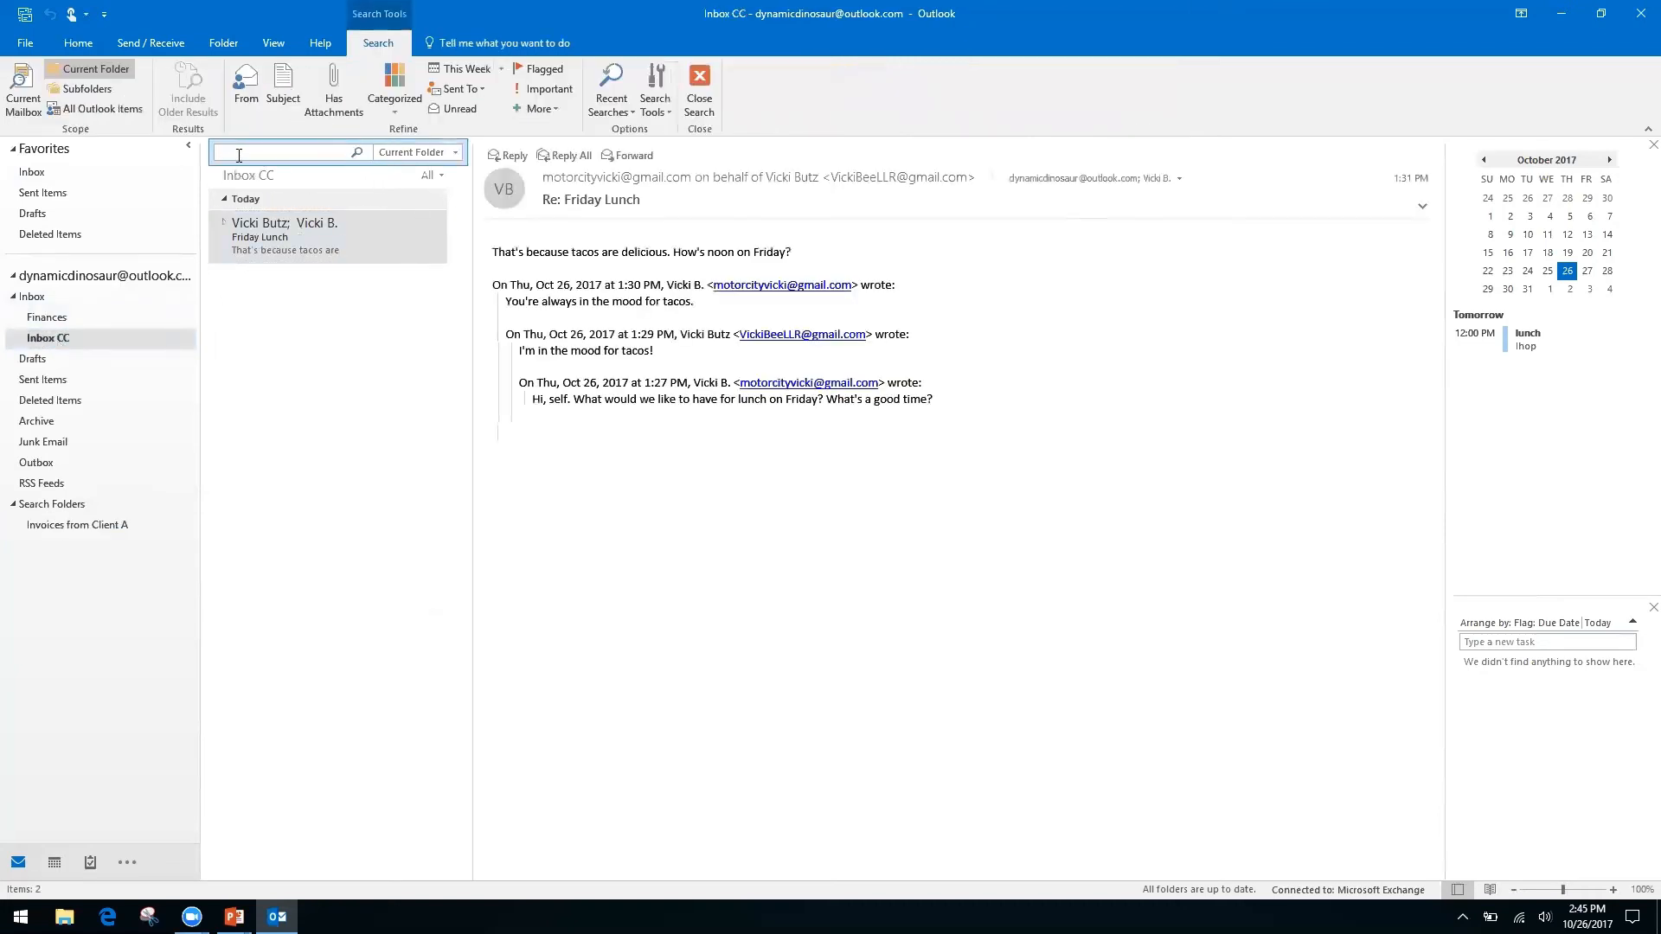
click(32, 296)
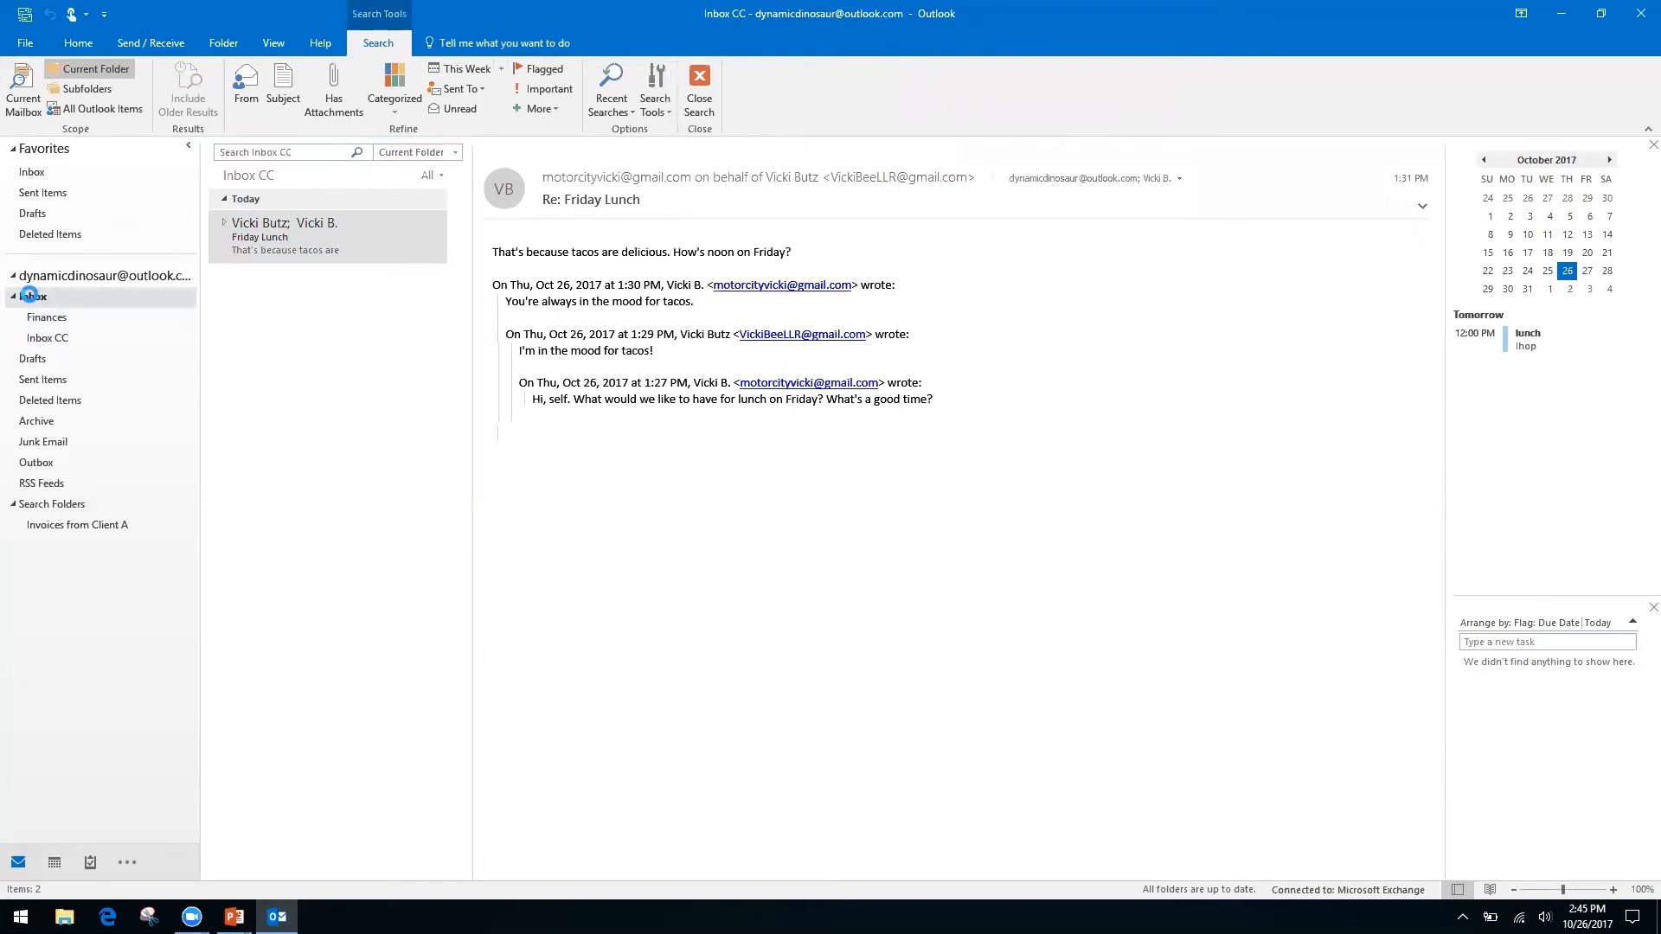
click(59, 337)
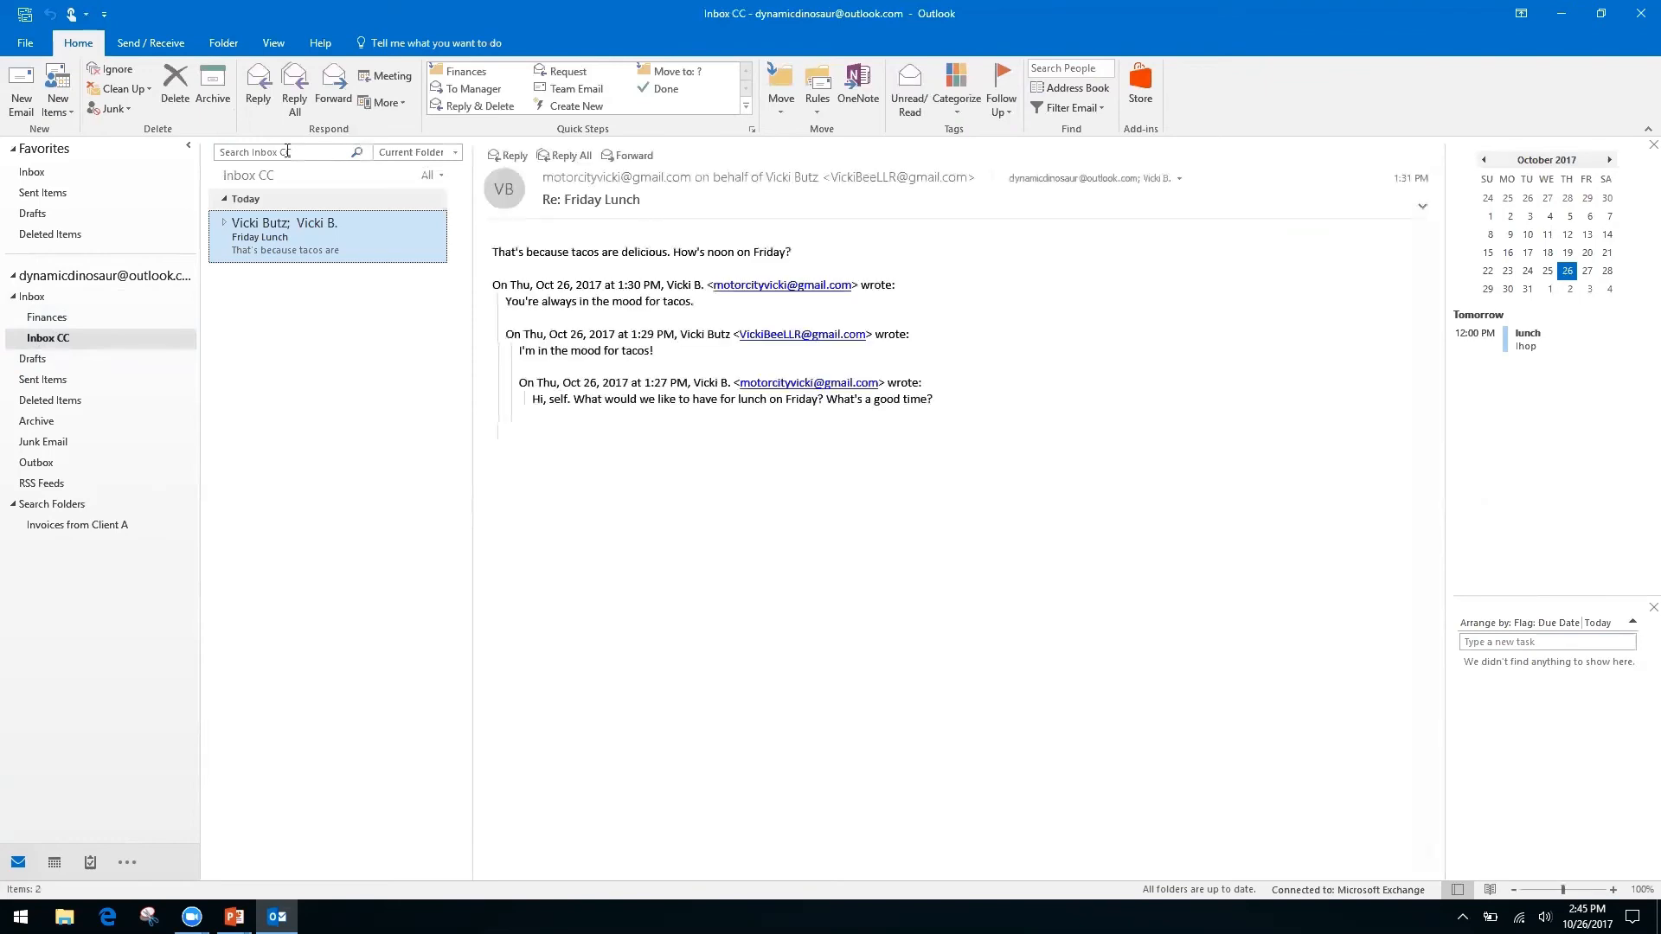
Dismiss the search box context menu and switch over to the PowerPoint slide show.
right_click(297, 156)
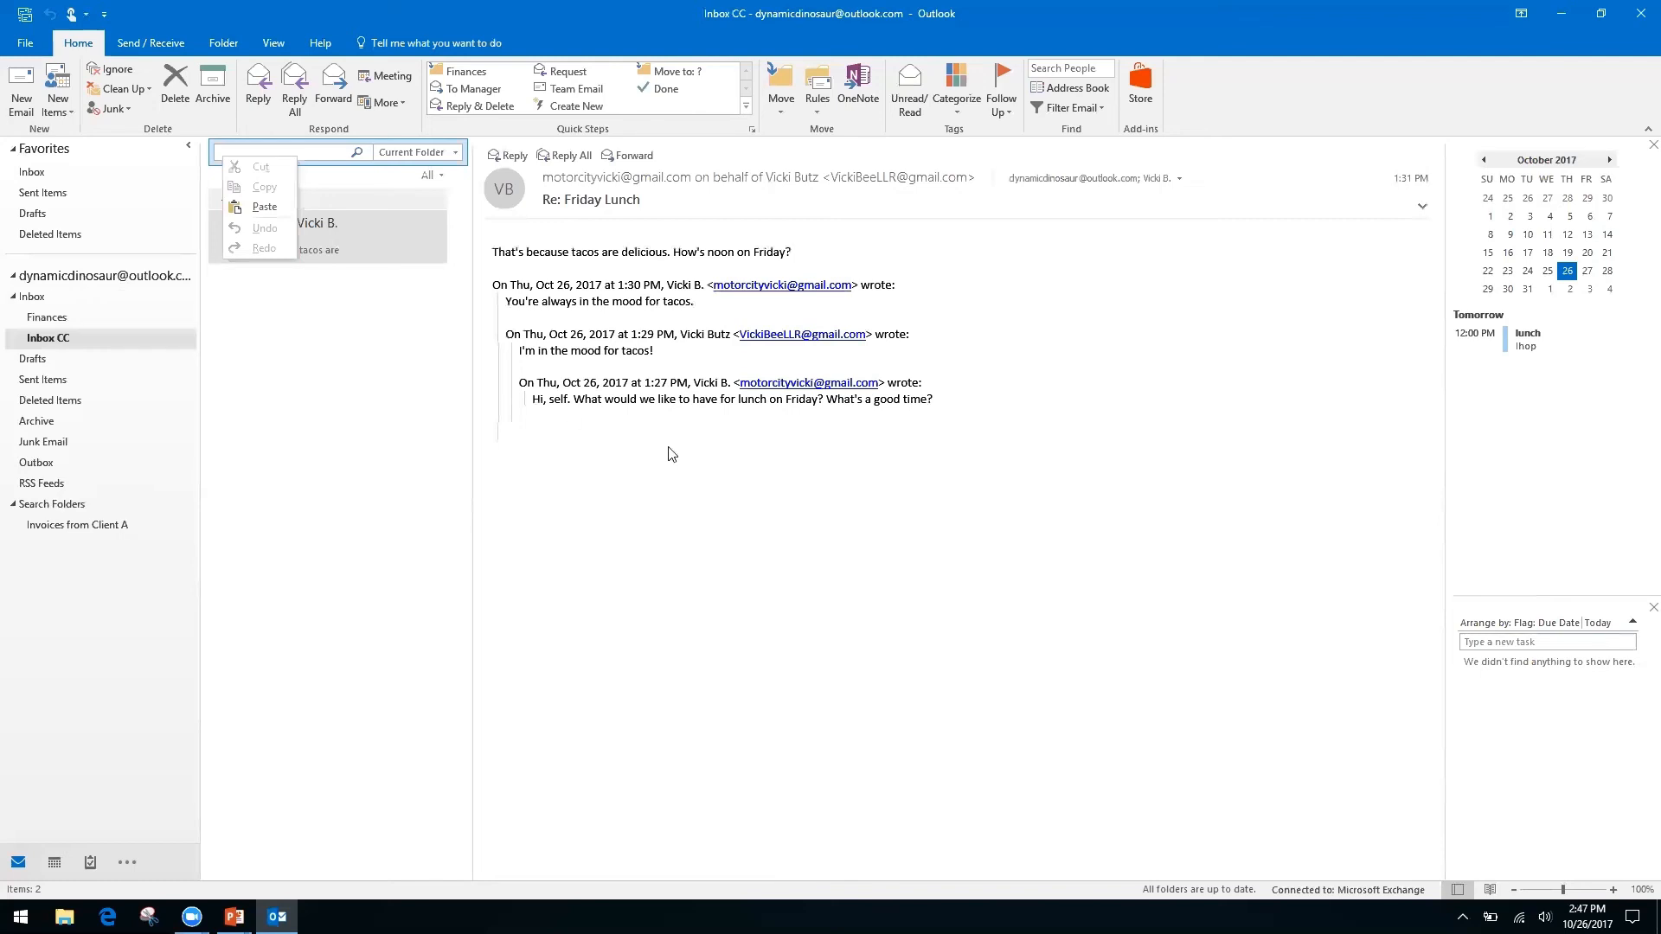
click(663, 552)
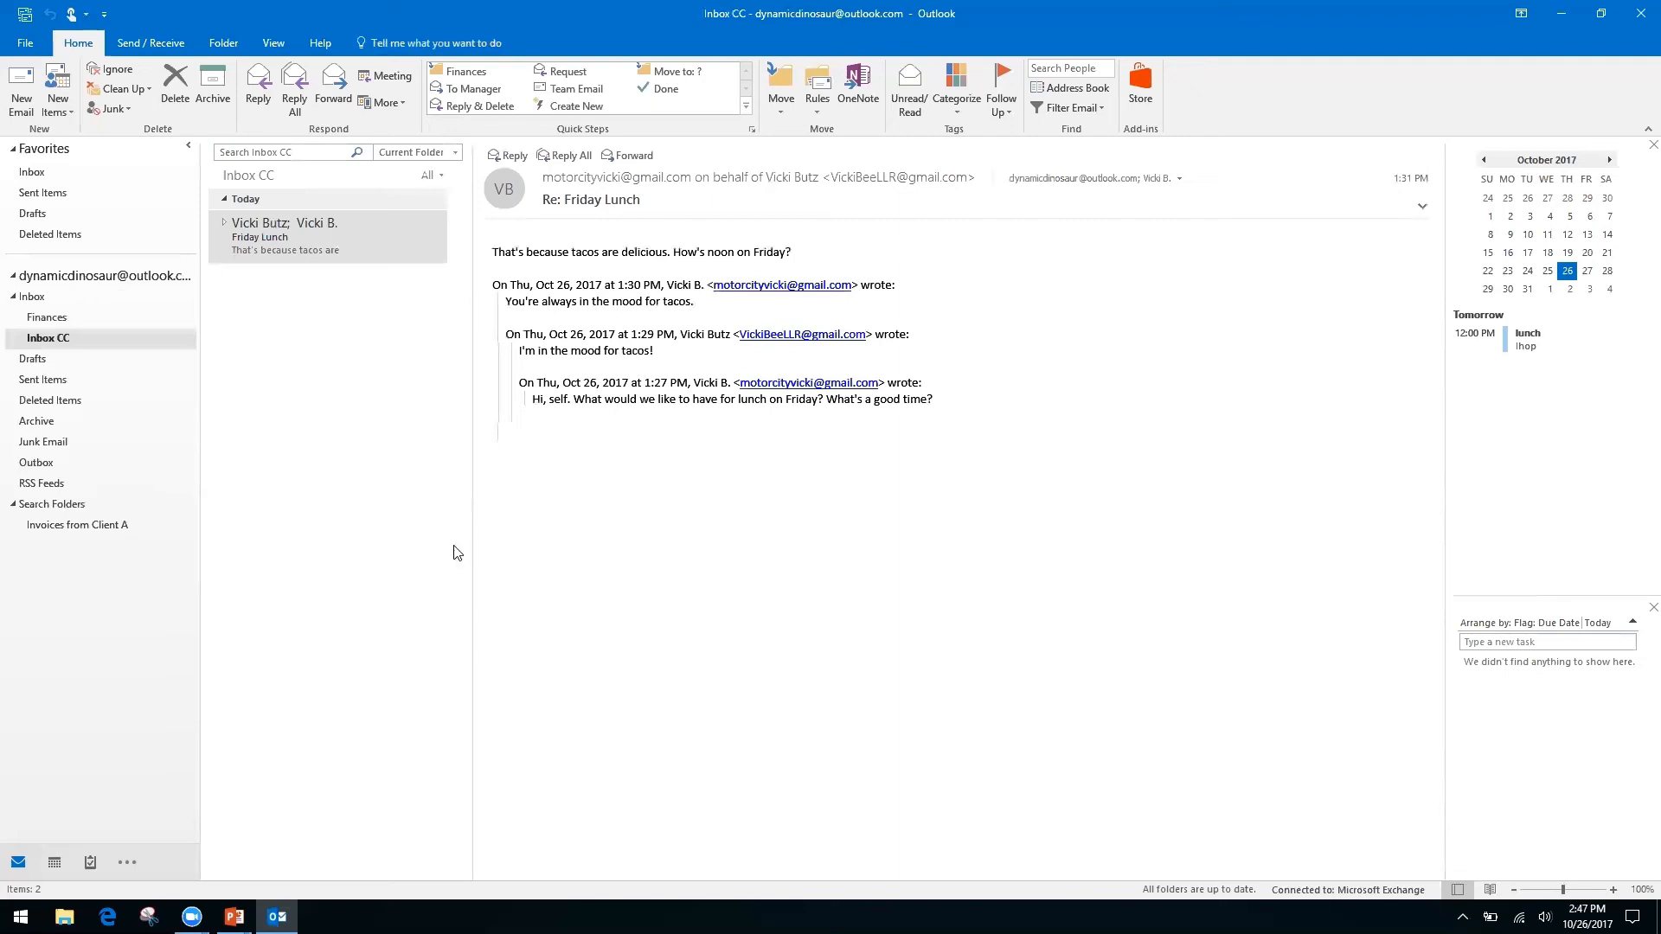
key(alt+Tab)
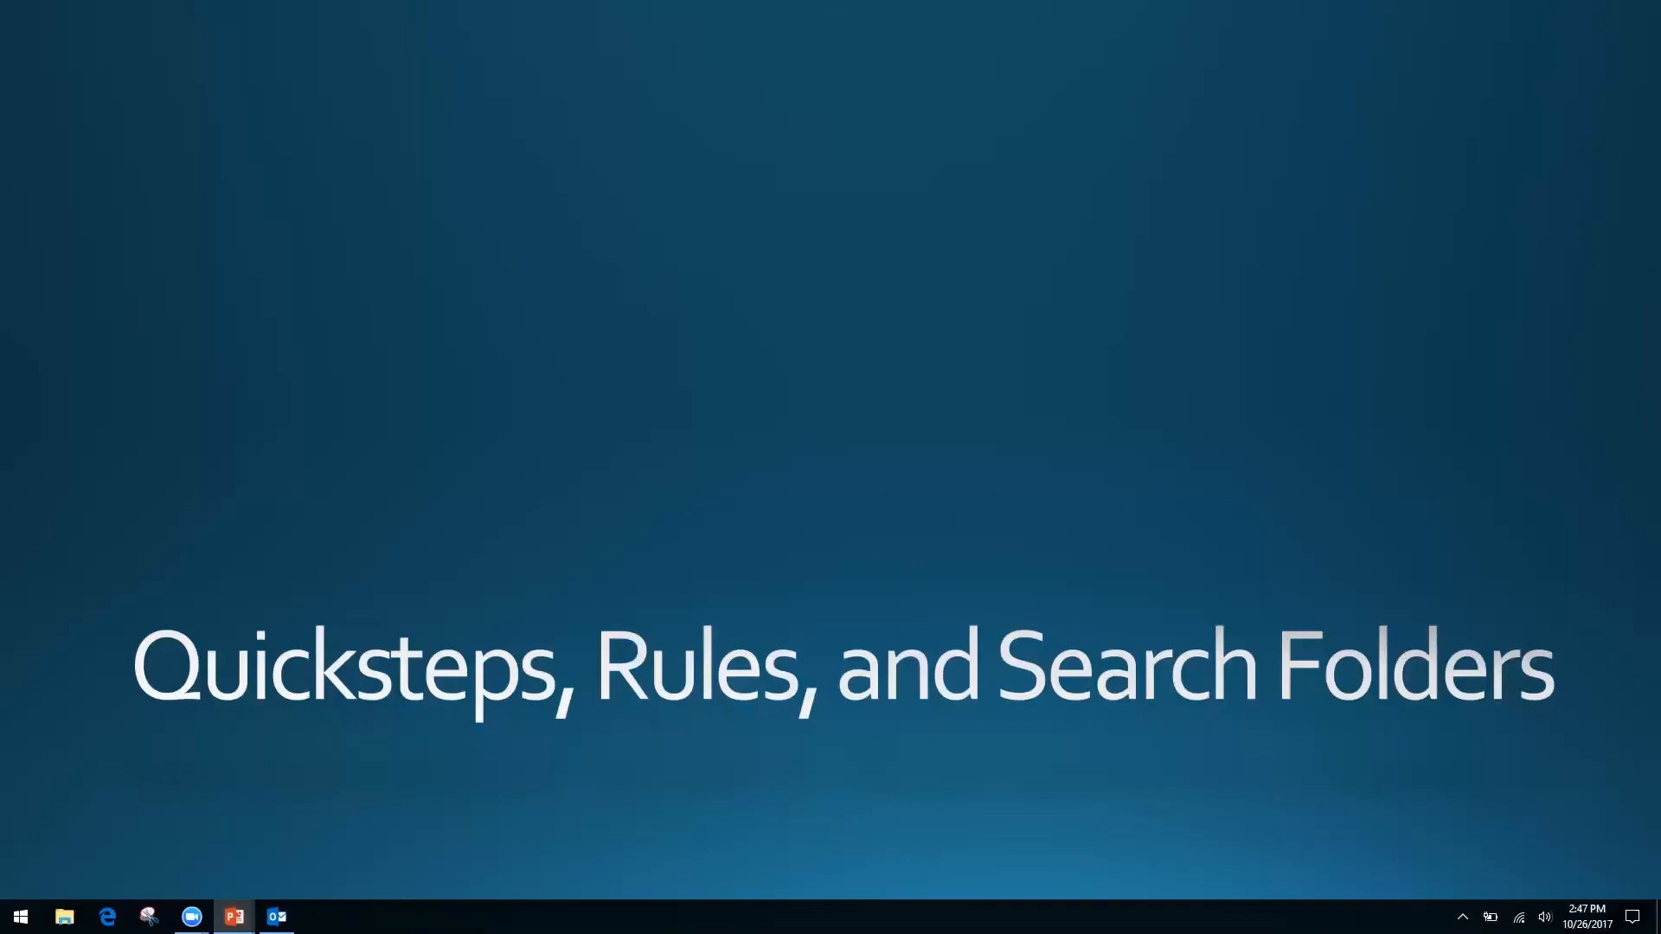
Advance the slide show to 'Forms, Templates, and Quick Parts' and return to Outlook's Inbox CC.
key(Right)
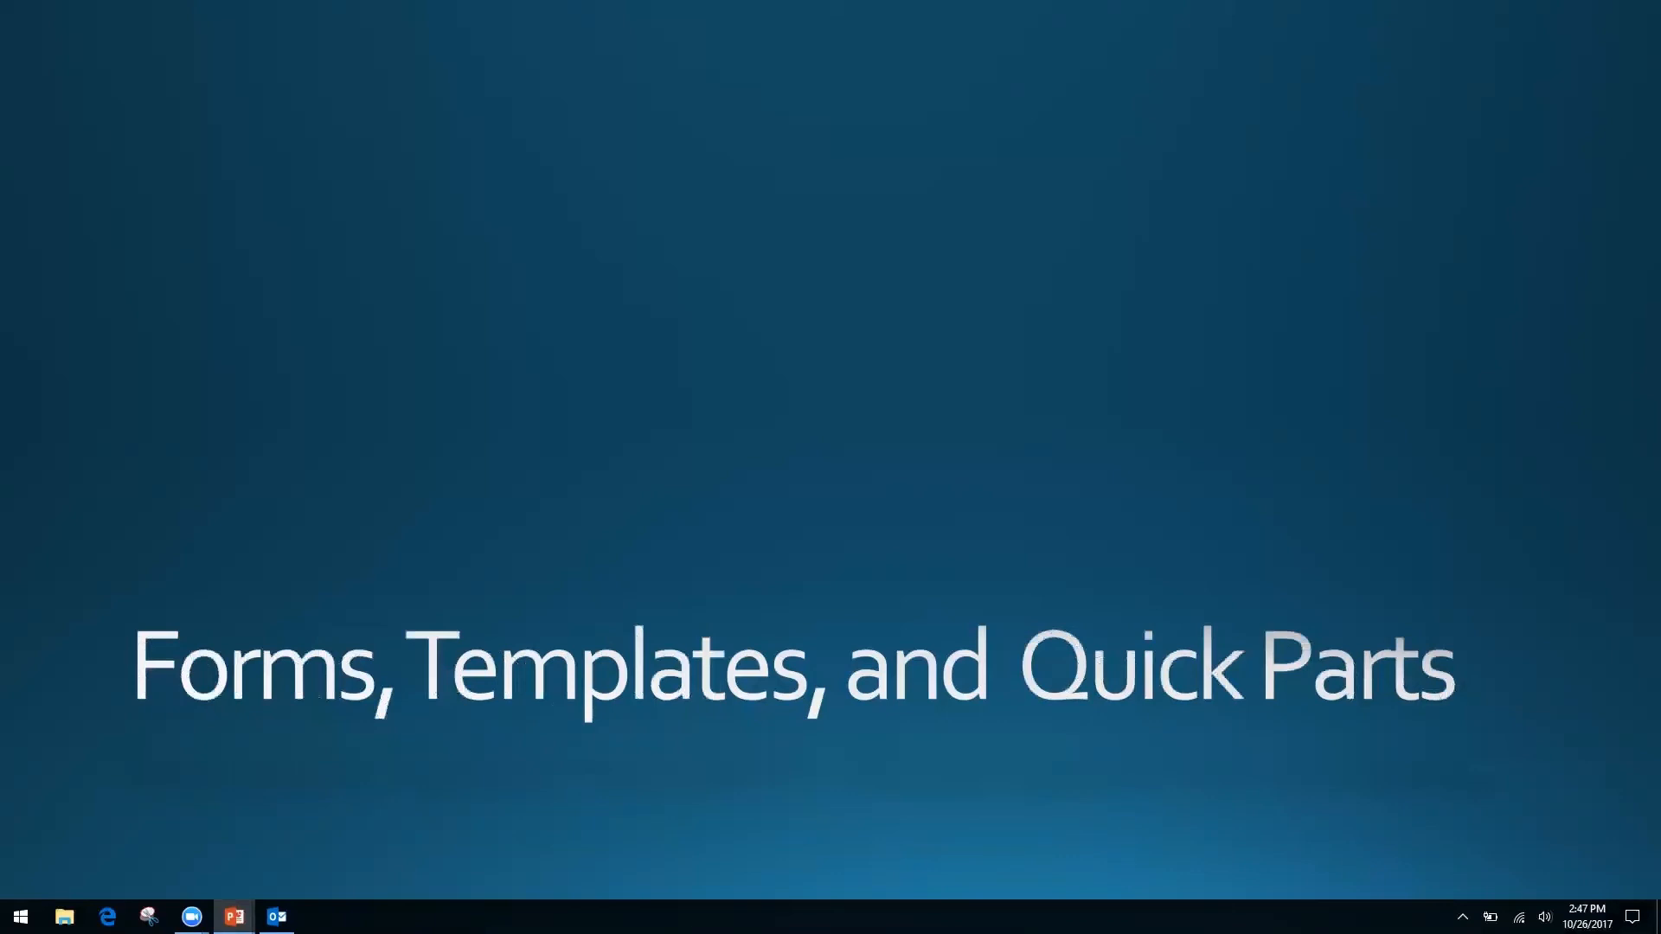
key(alt+Tab)
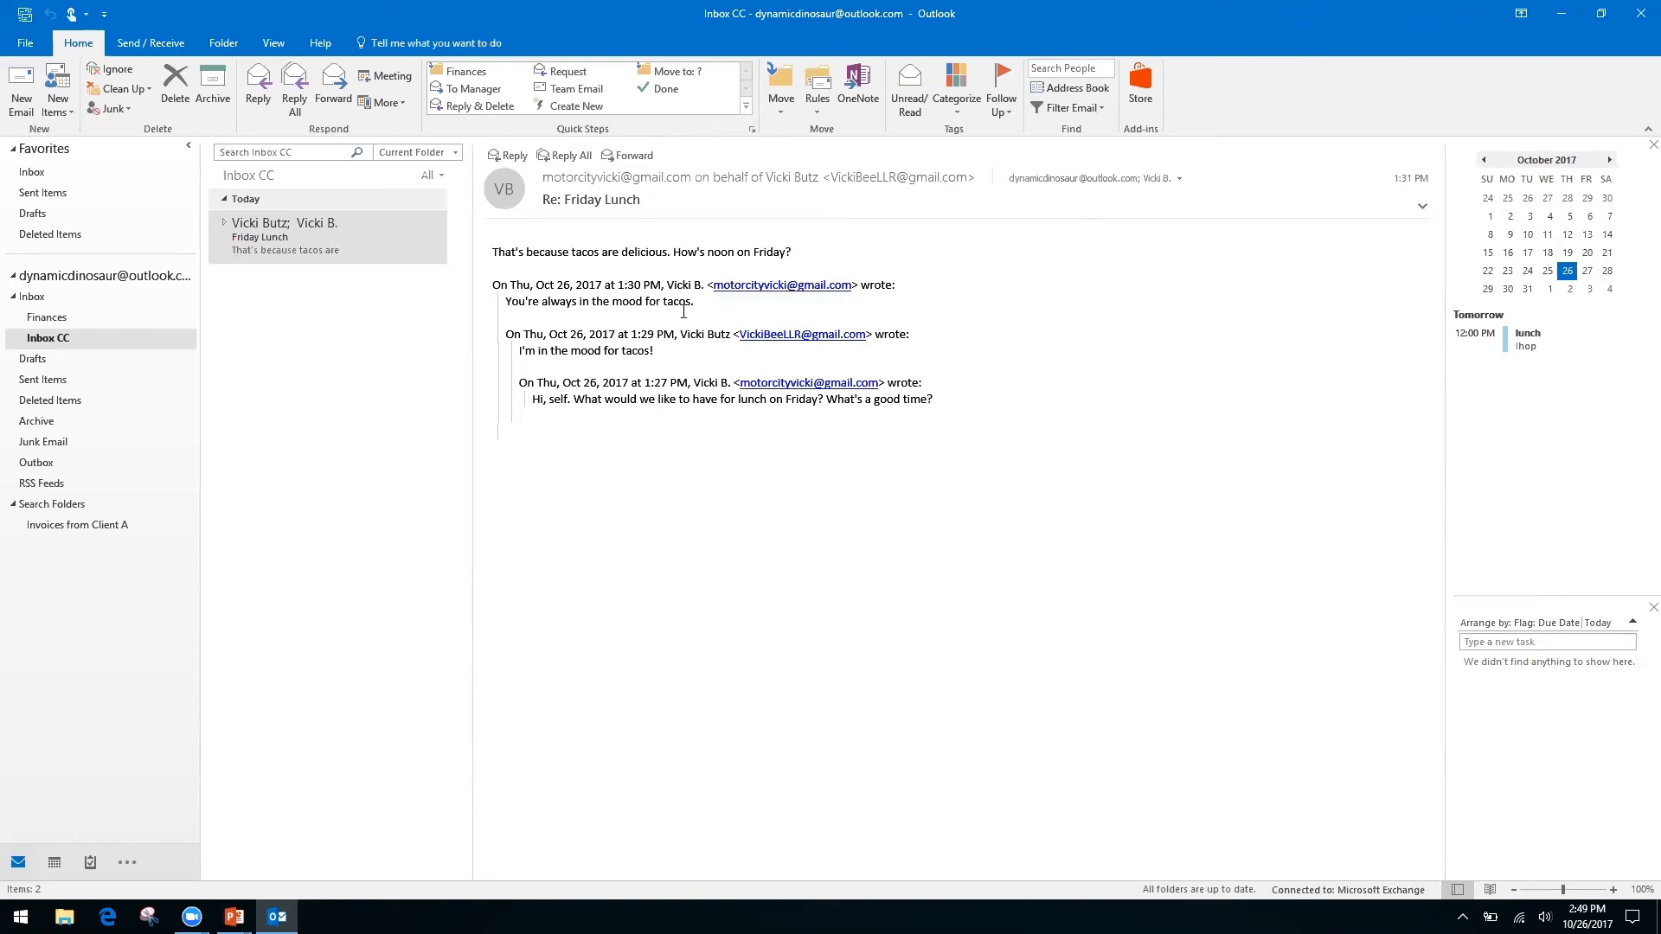
Select the Friday Lunch conversation, then open and dismiss the quoted text's context menu.
click(281, 243)
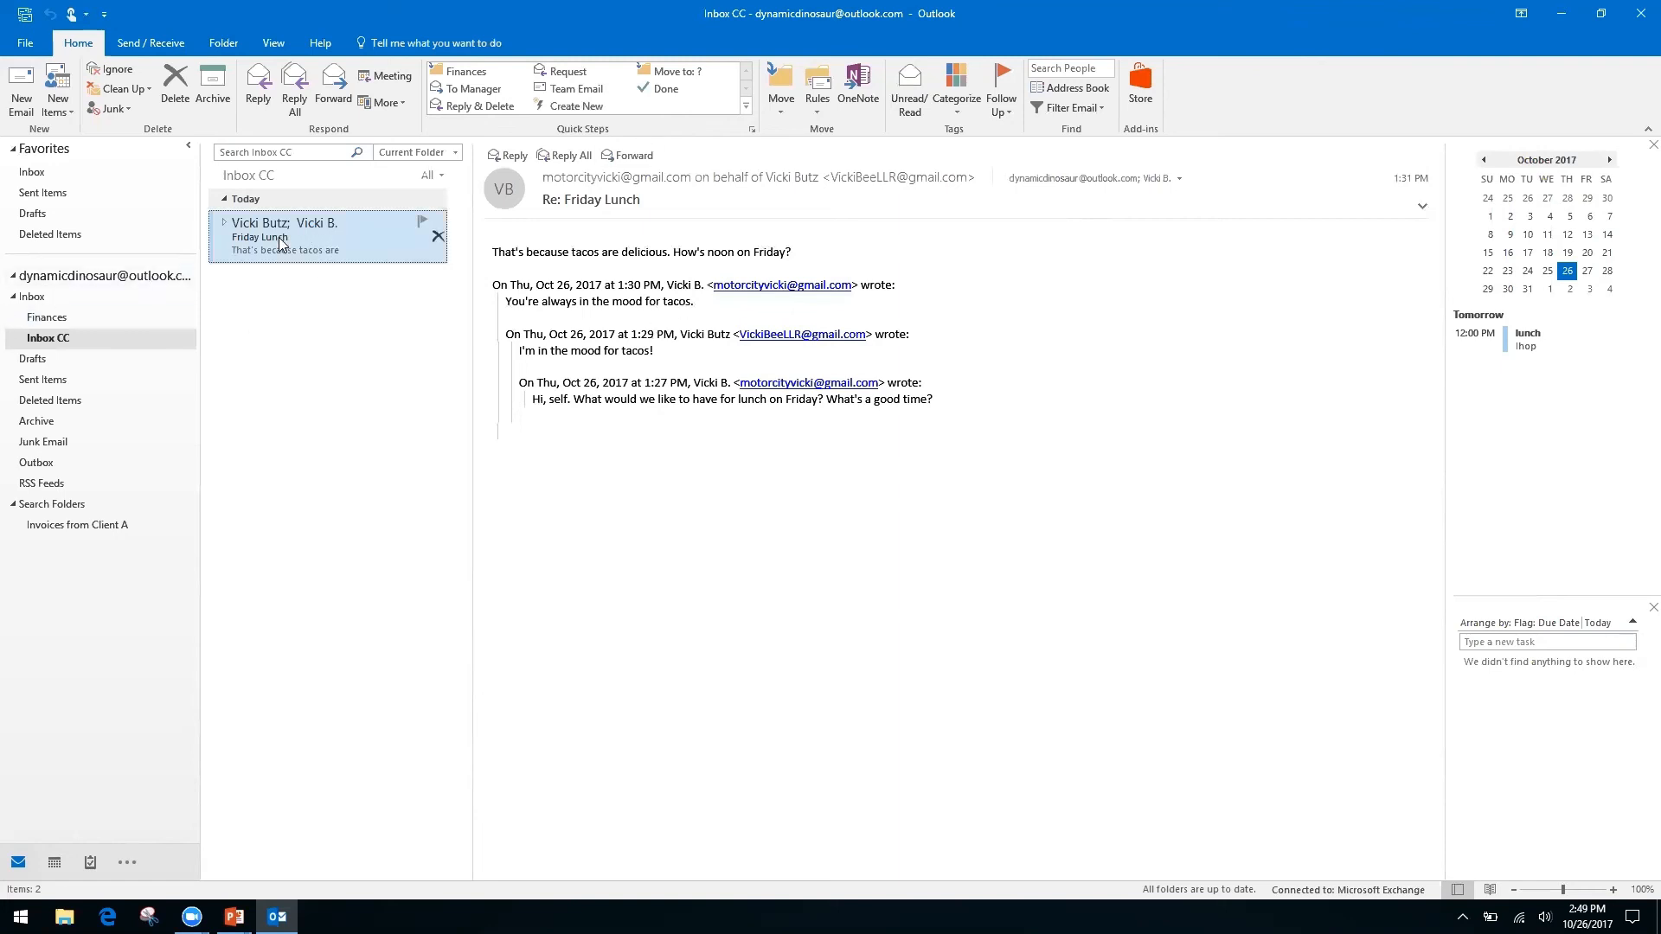
right_click(638, 399)
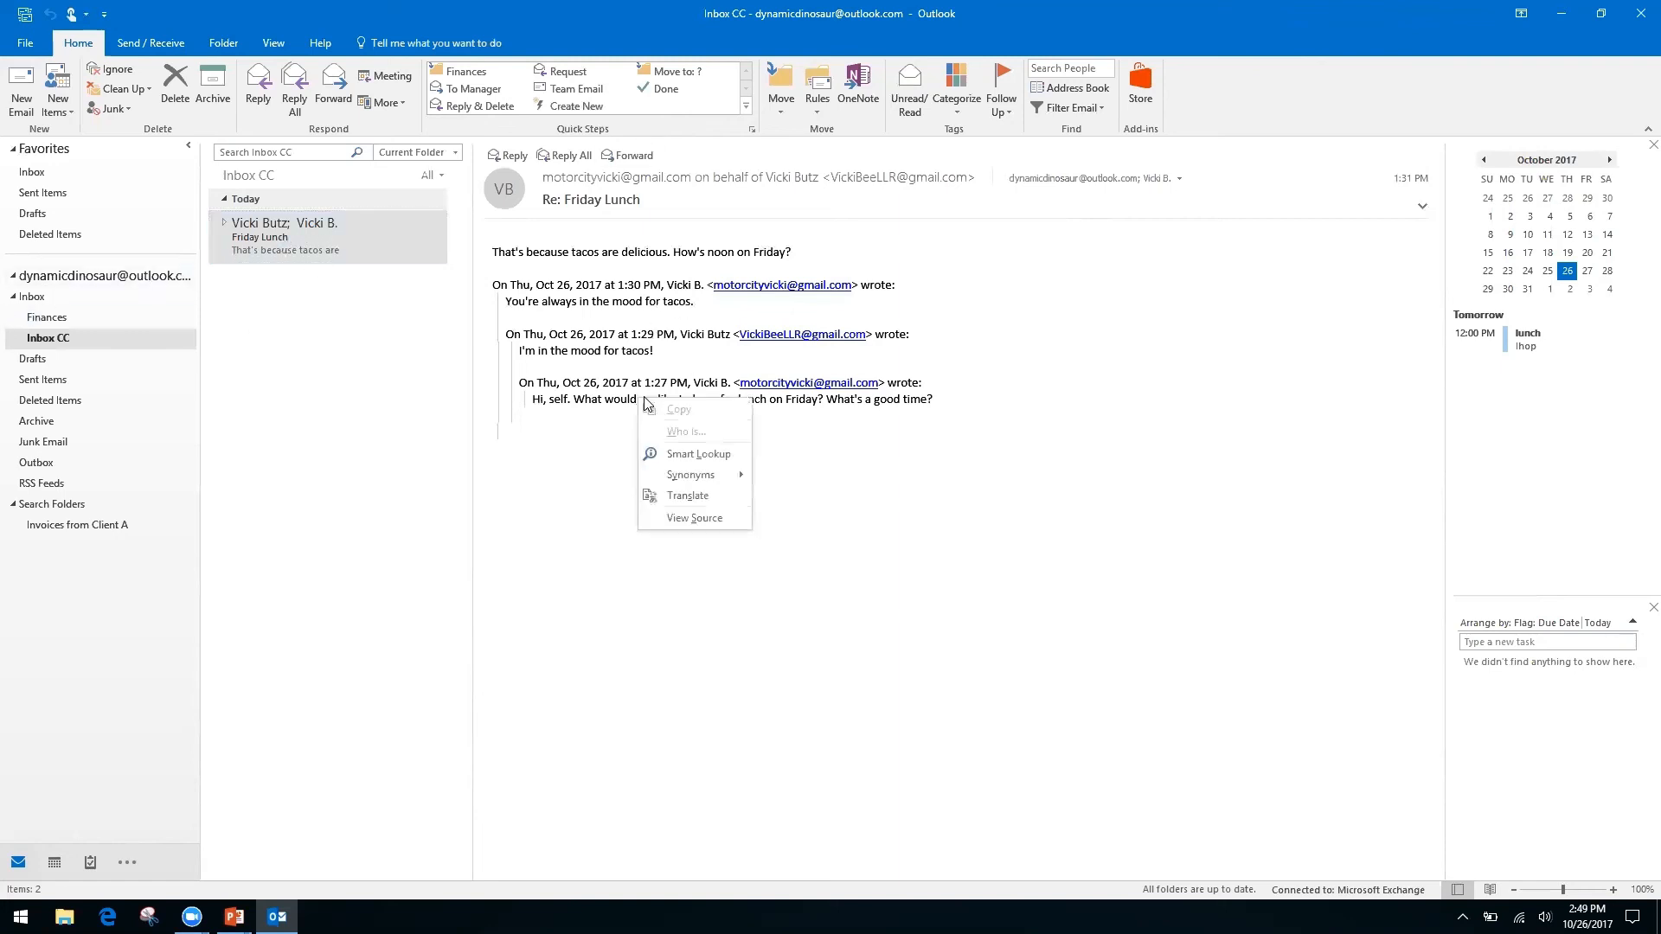
right_click(568, 385)
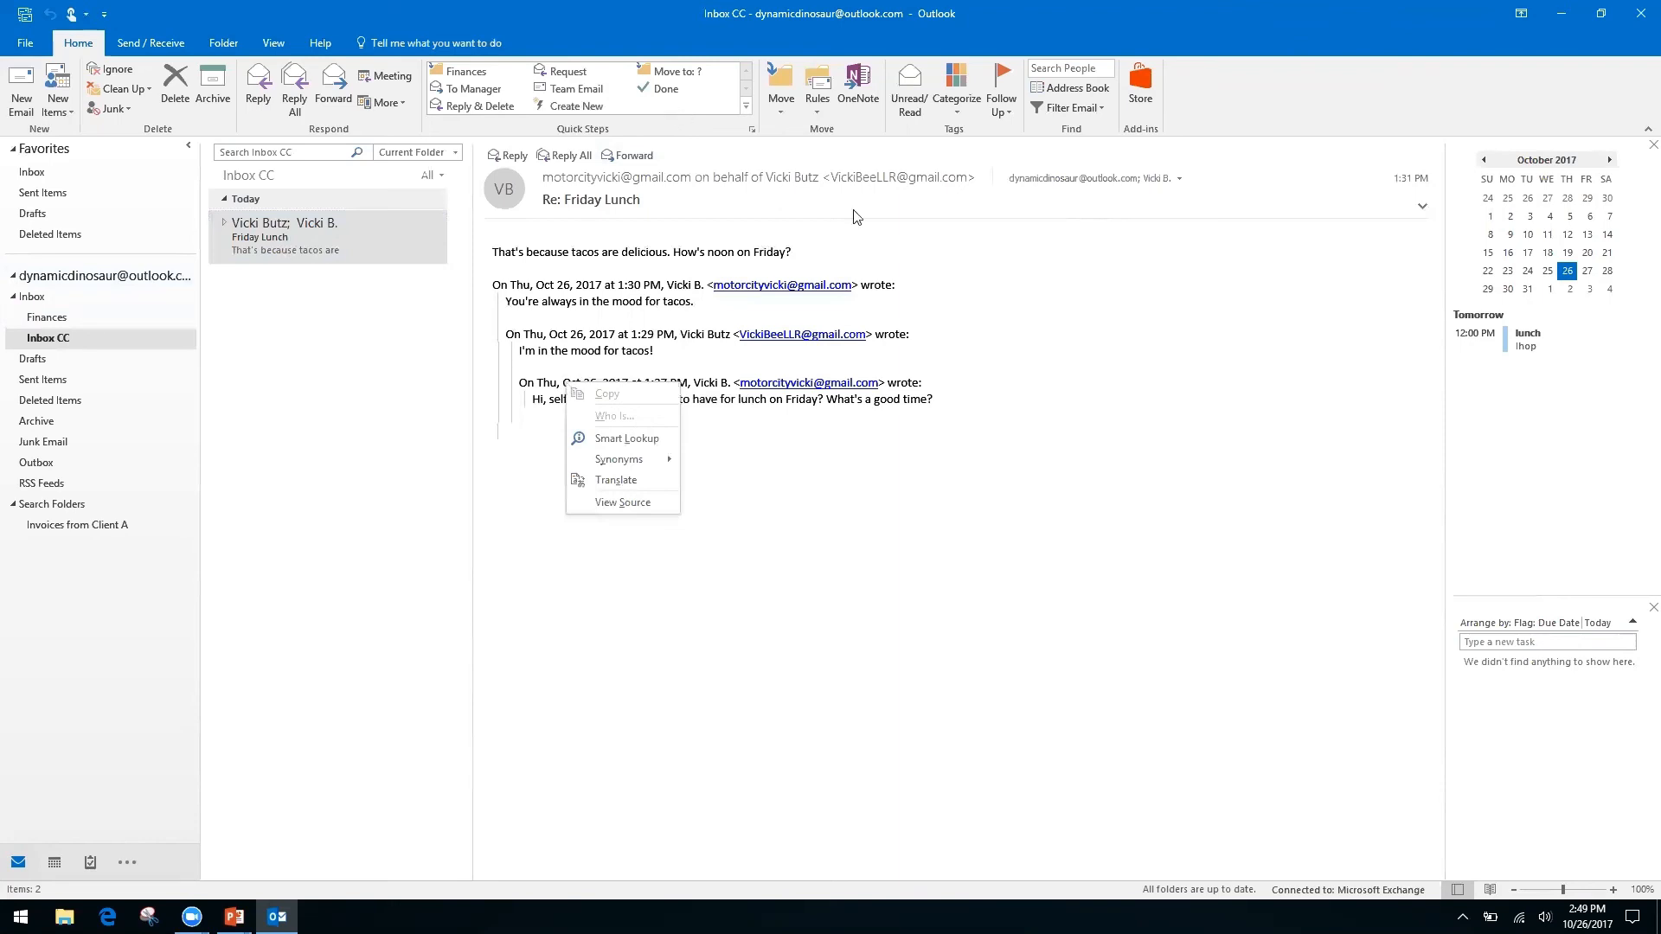
click(1216, 99)
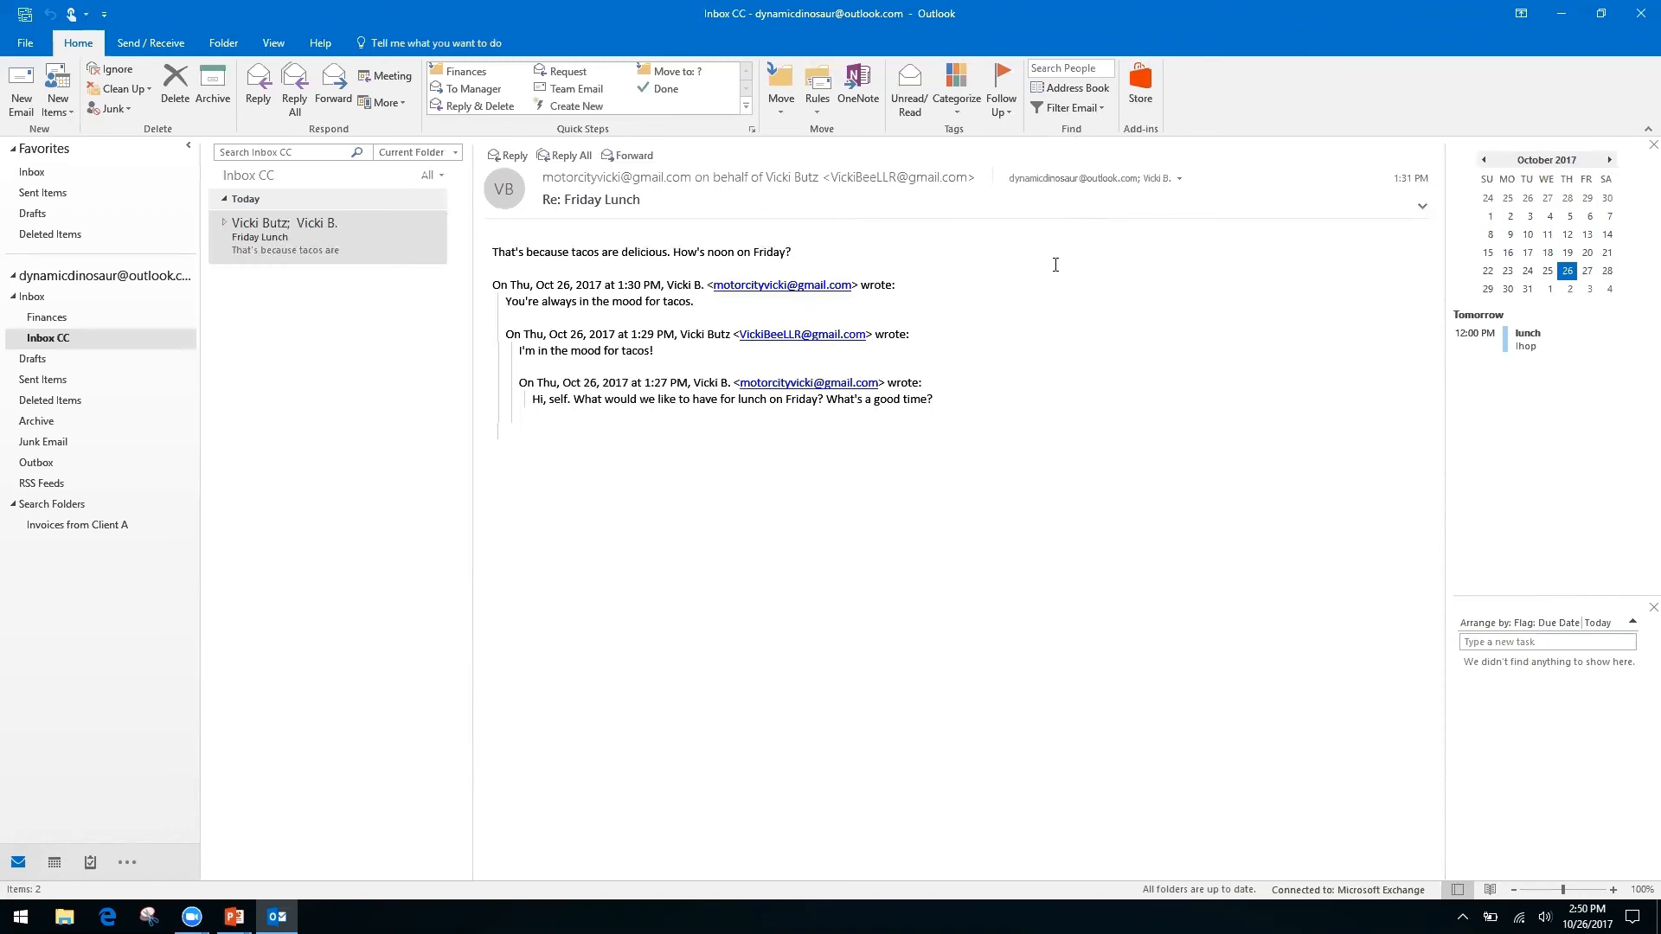
Start a new email with the subject 'Monthly Report'.
click(19, 91)
click(166, 355)
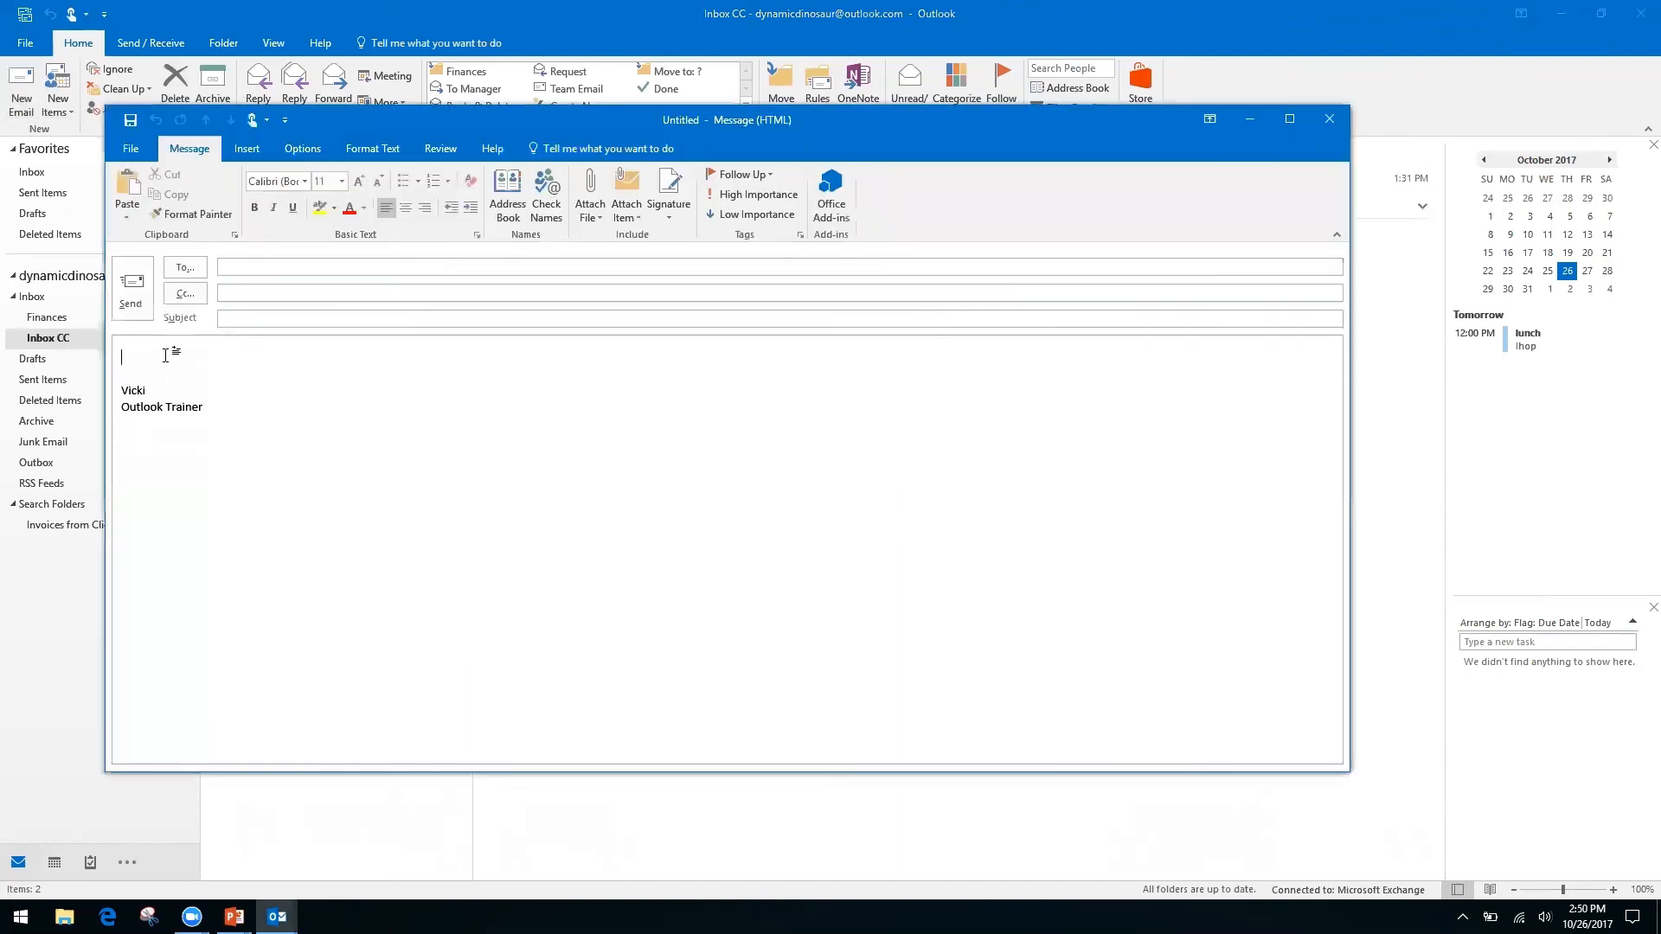
click(289, 320)
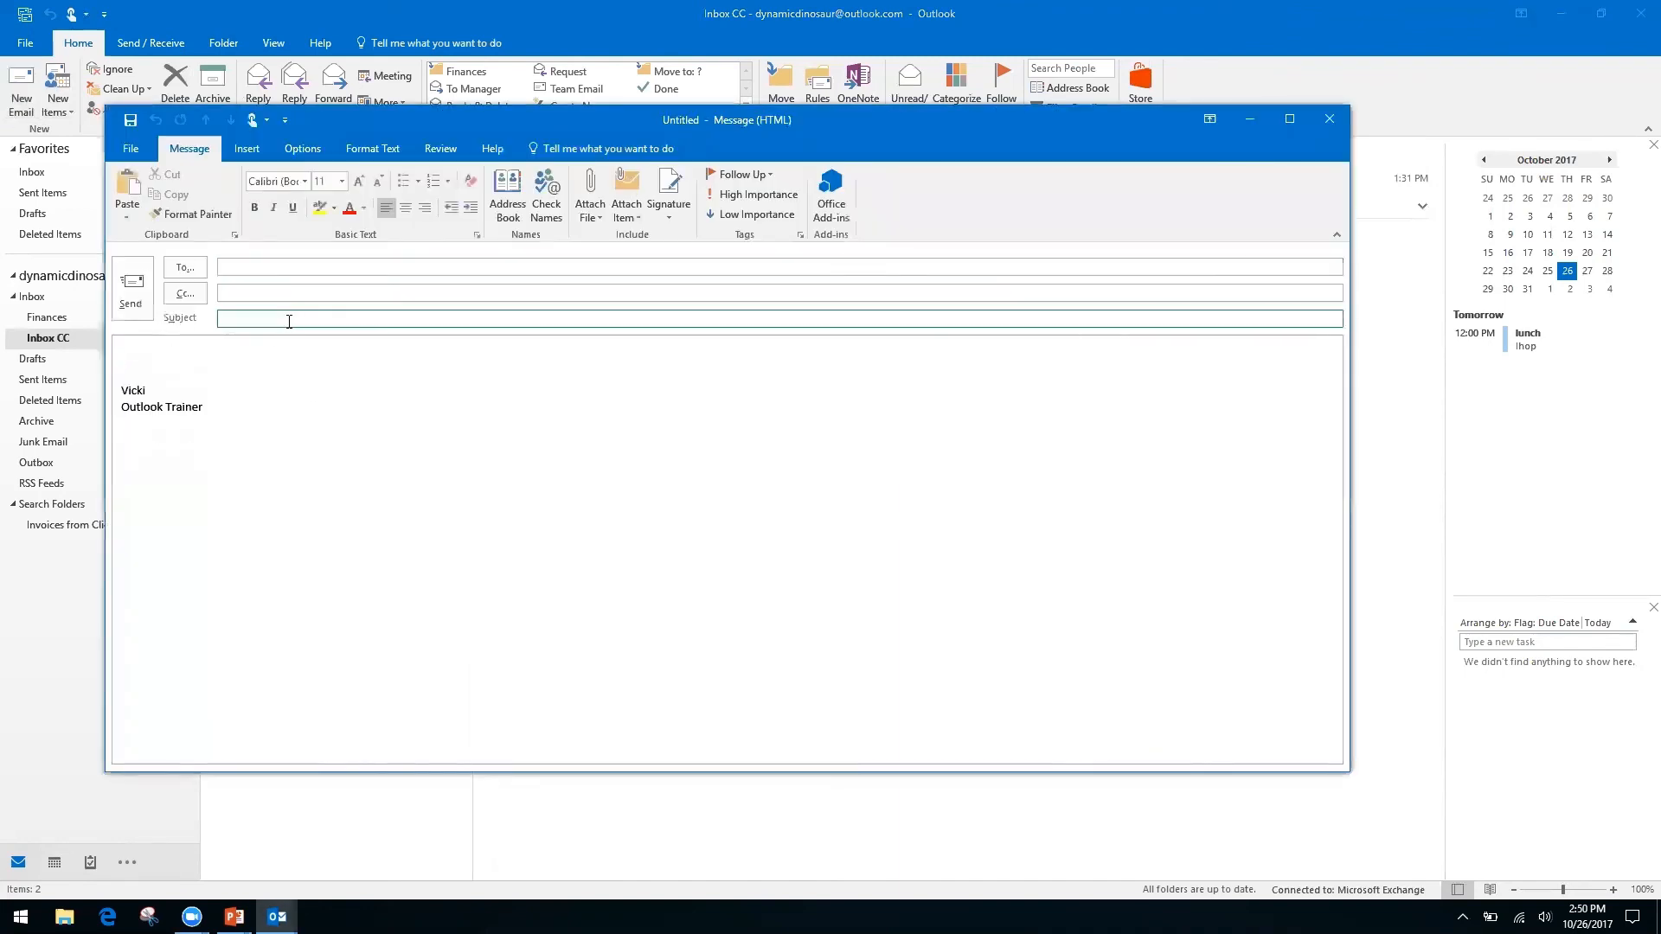
text(Monthly Report)
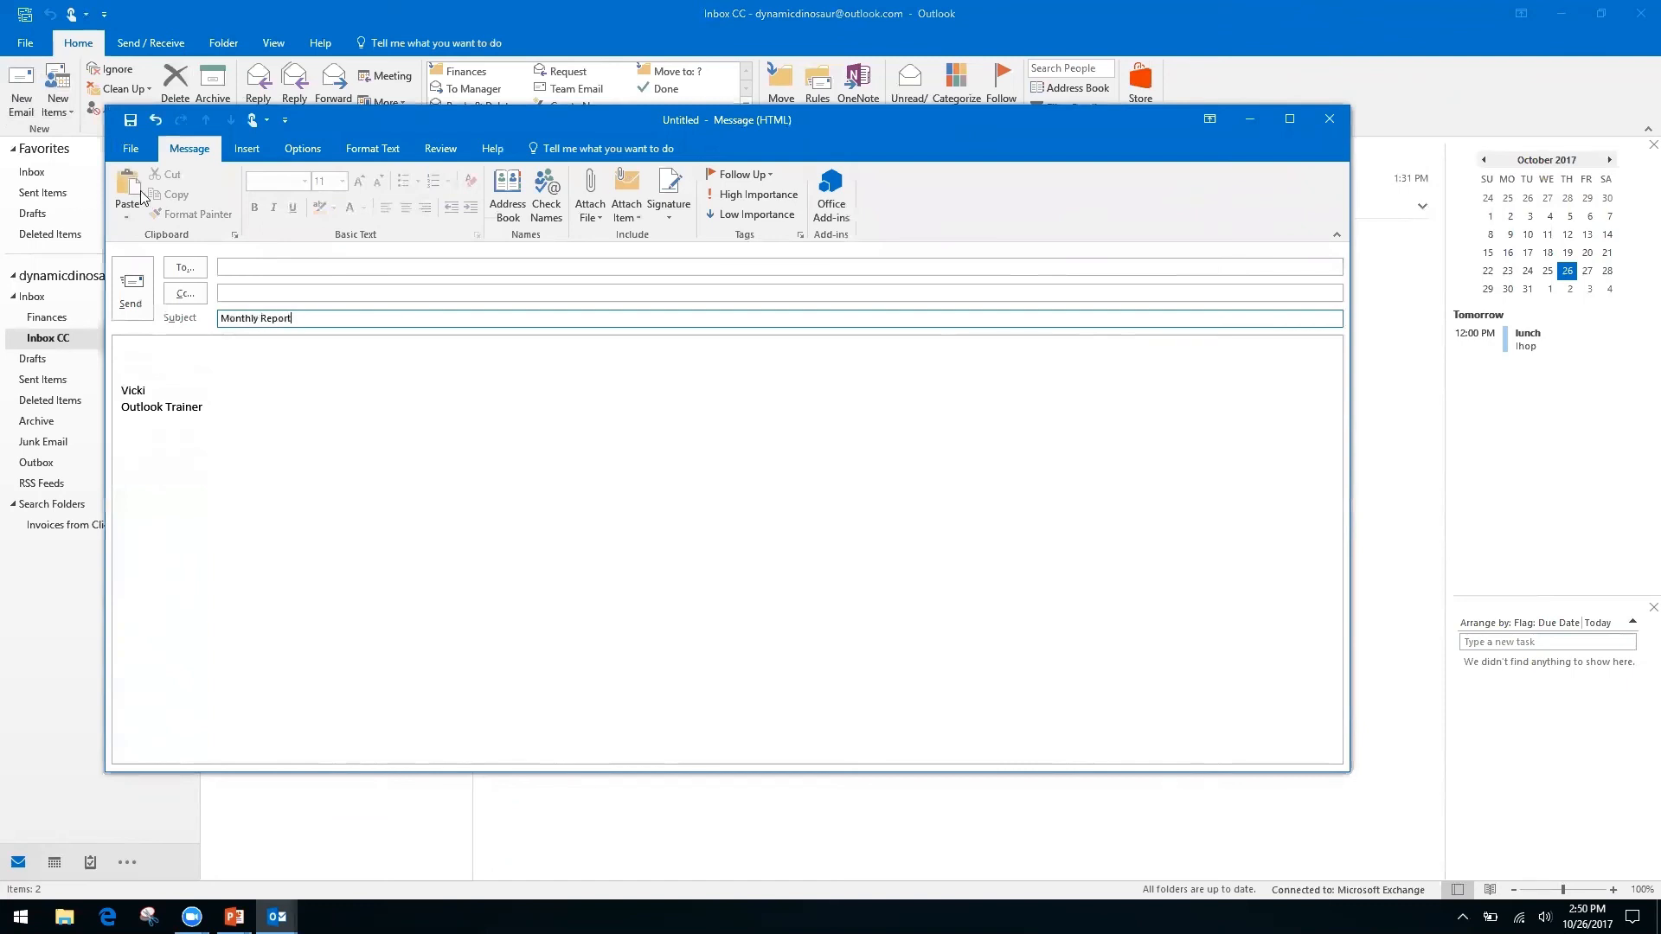
Write the body lines 'Month', 'Date', then 'Information, see spreadsheet' after a blank line.
click(163, 352)
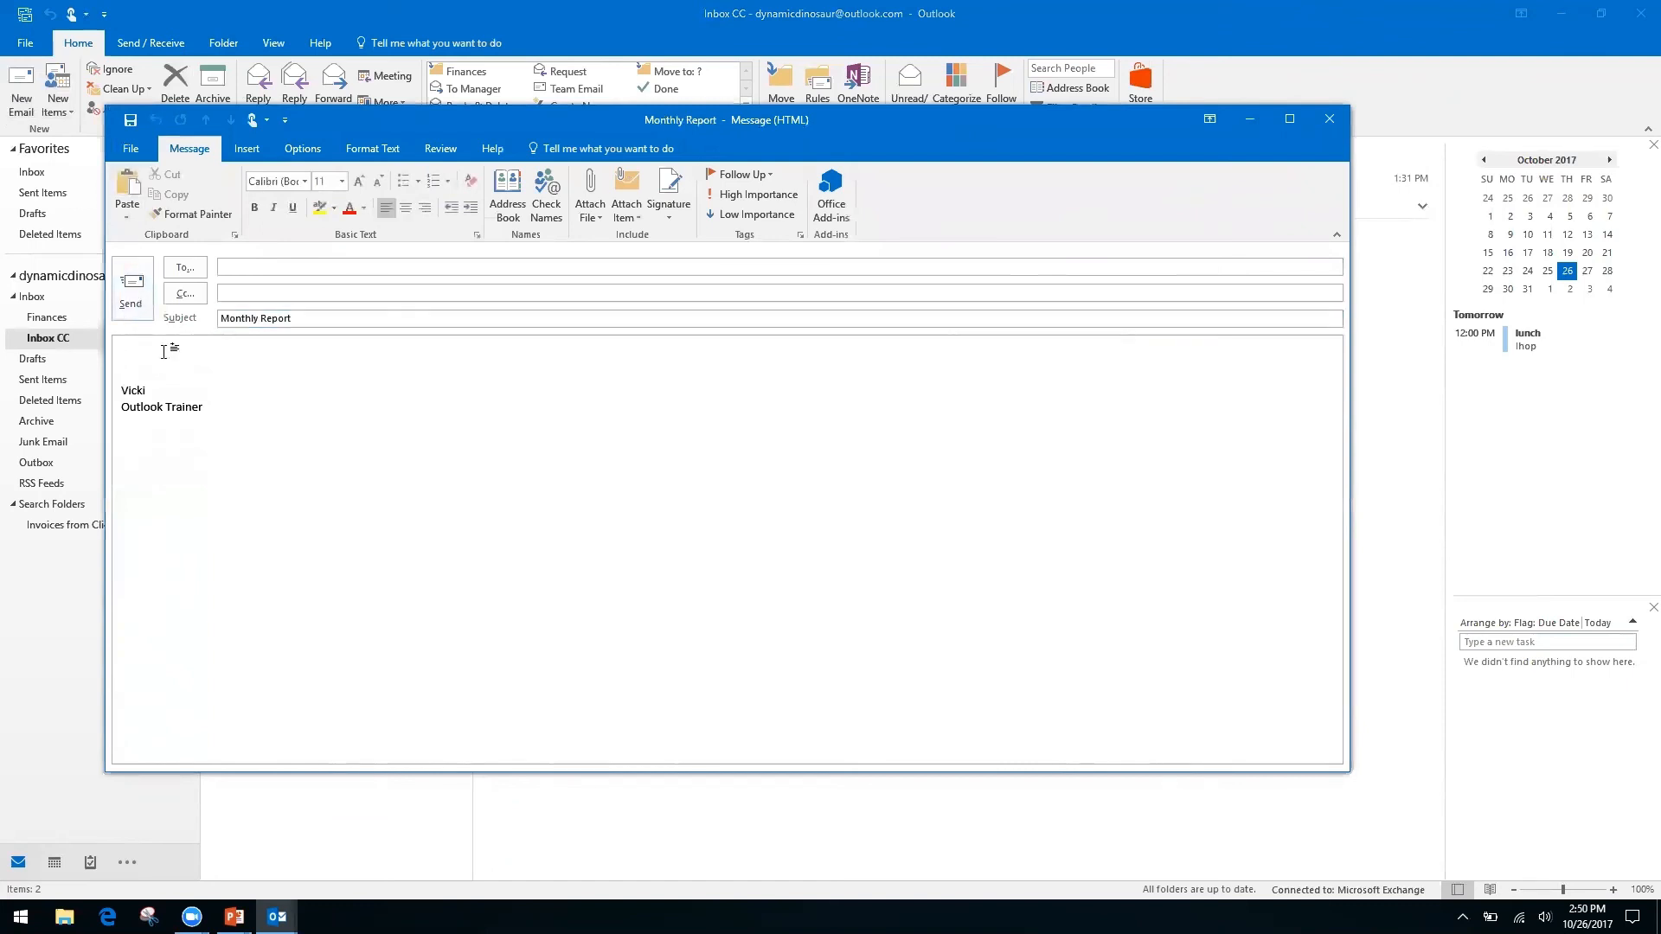
text(Month)
key(Return)
text(Date)
key(Return)
key(Return)
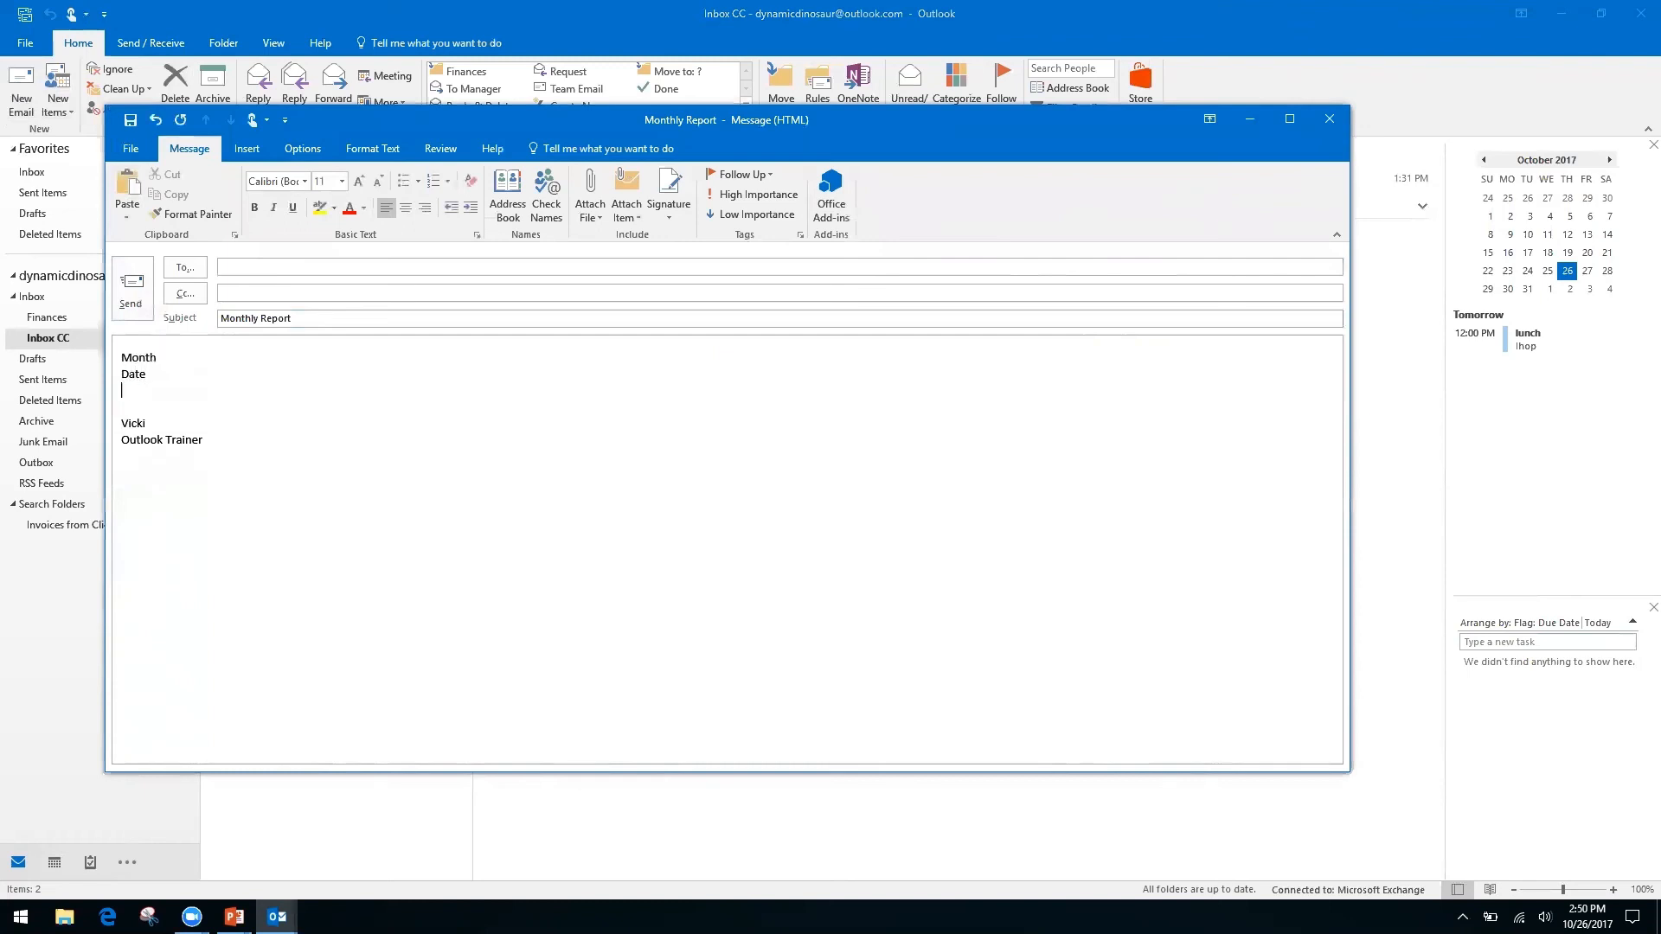
text(In)
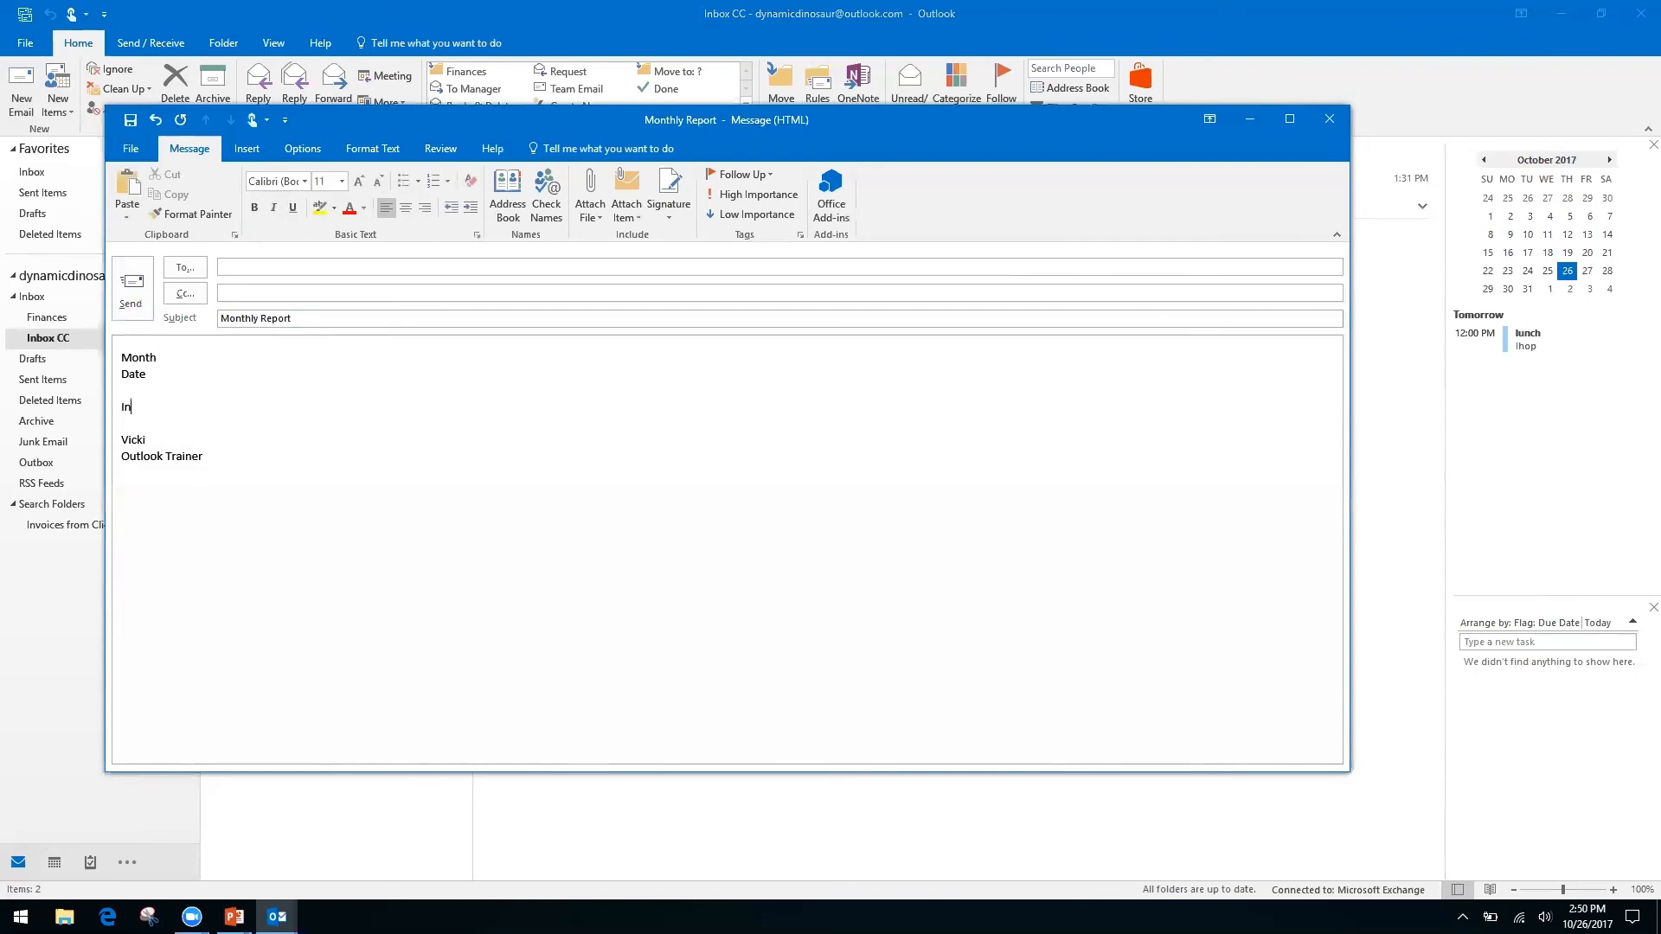
text(formation, see spreadsheet)
click(127, 151)
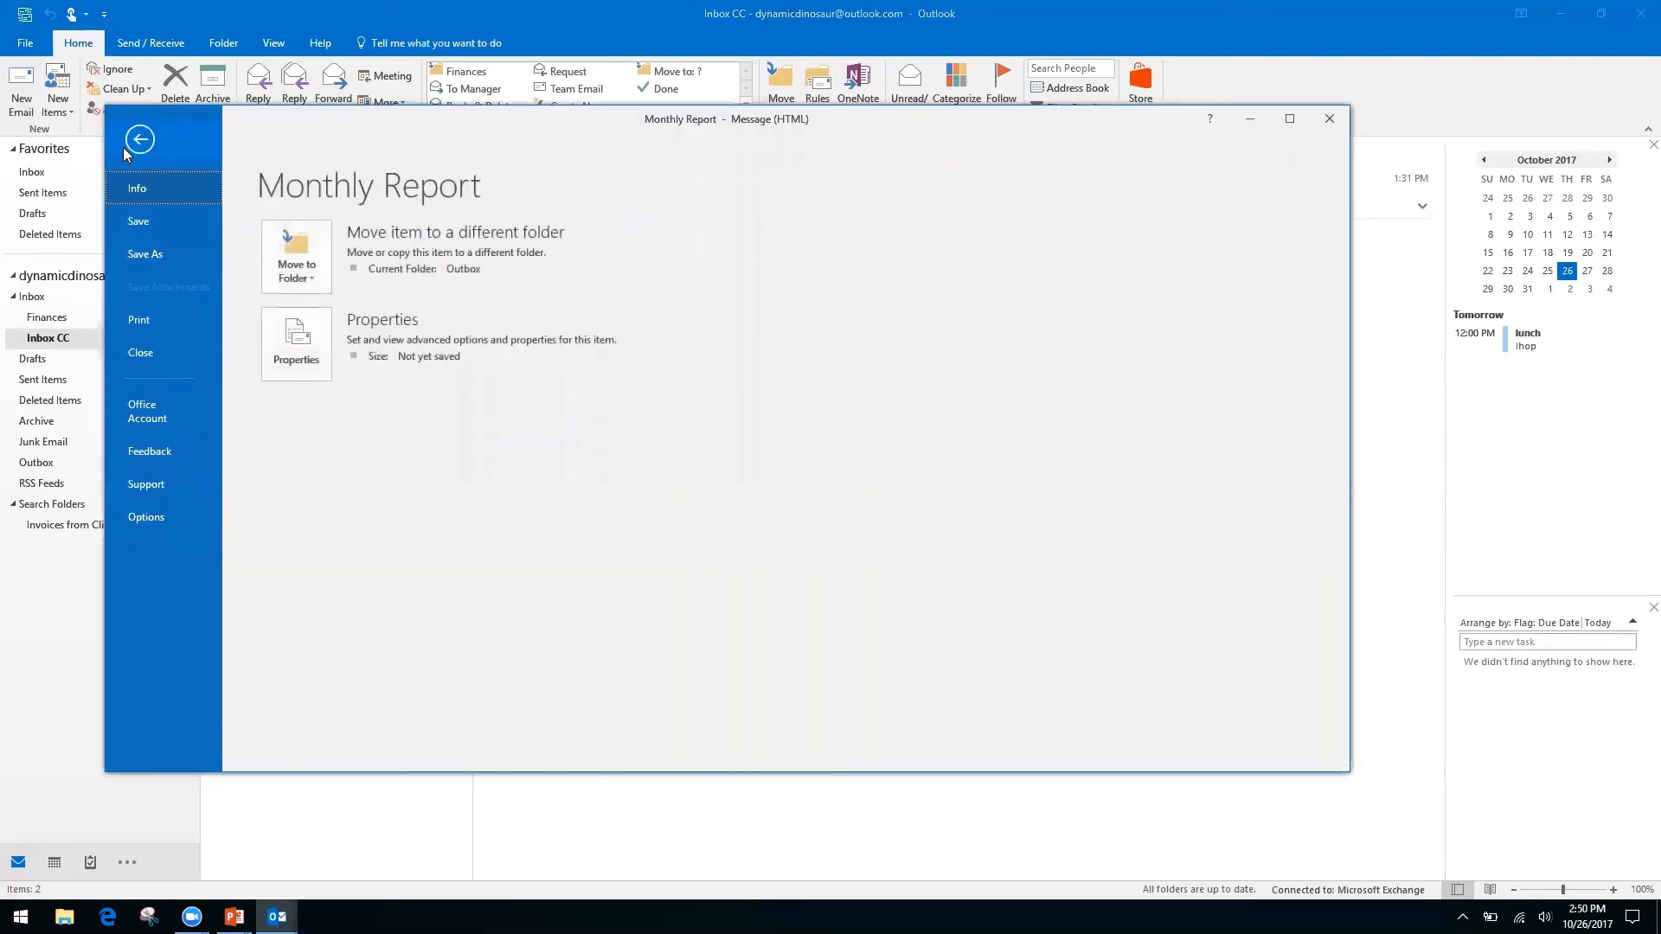
click(153, 252)
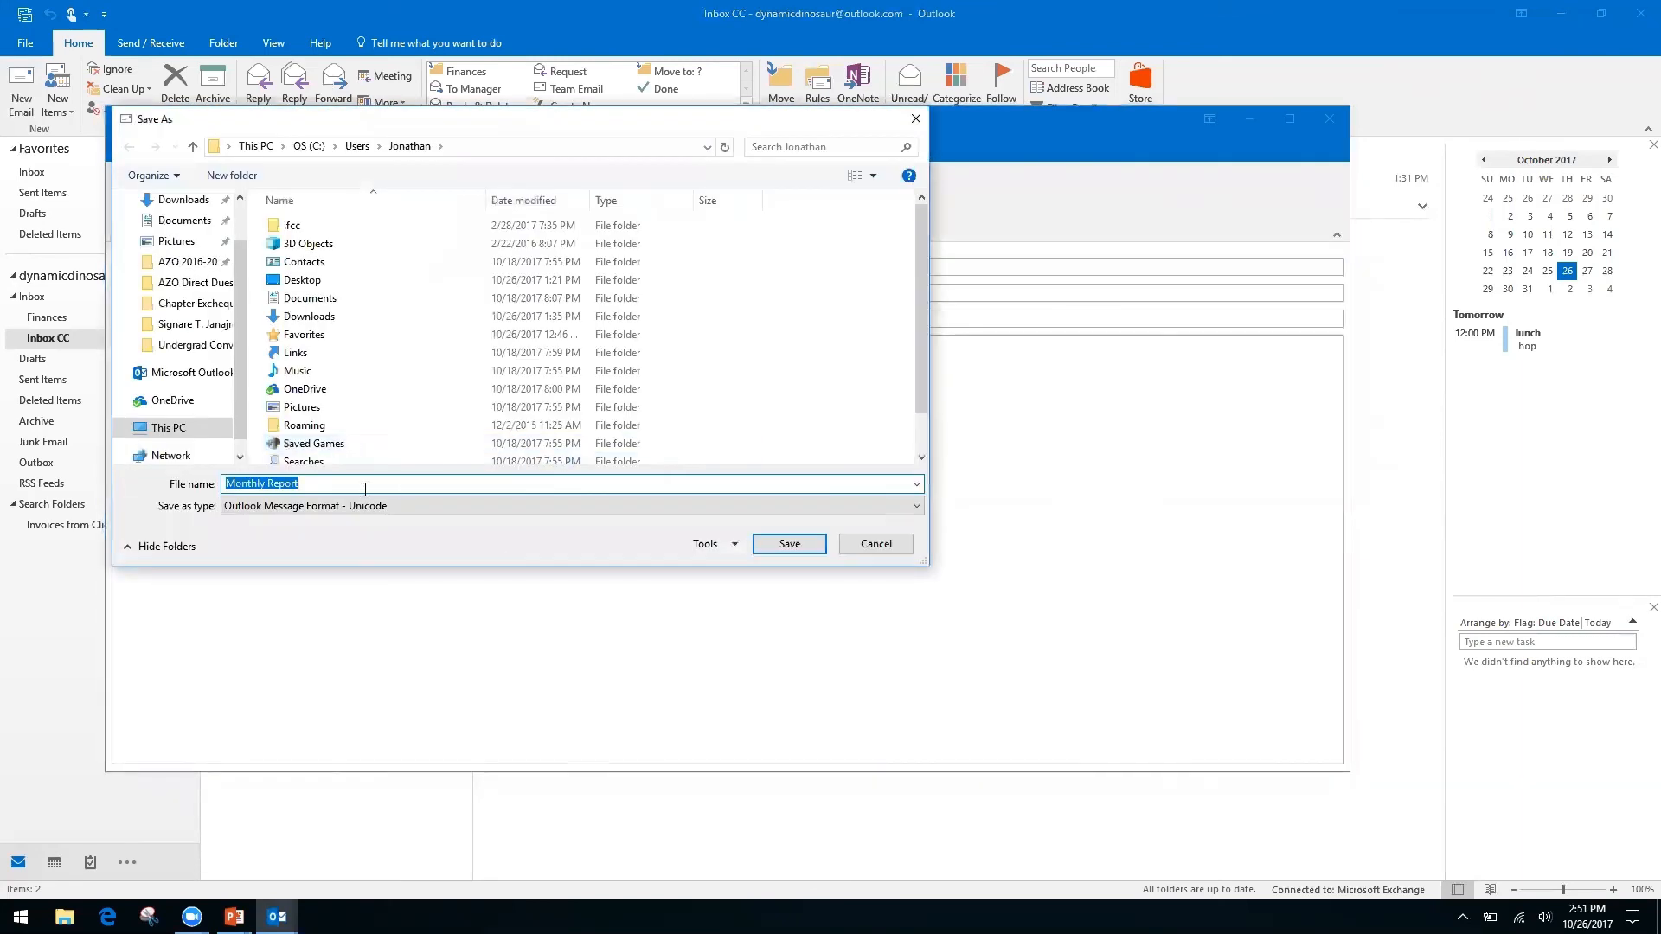
click(864, 504)
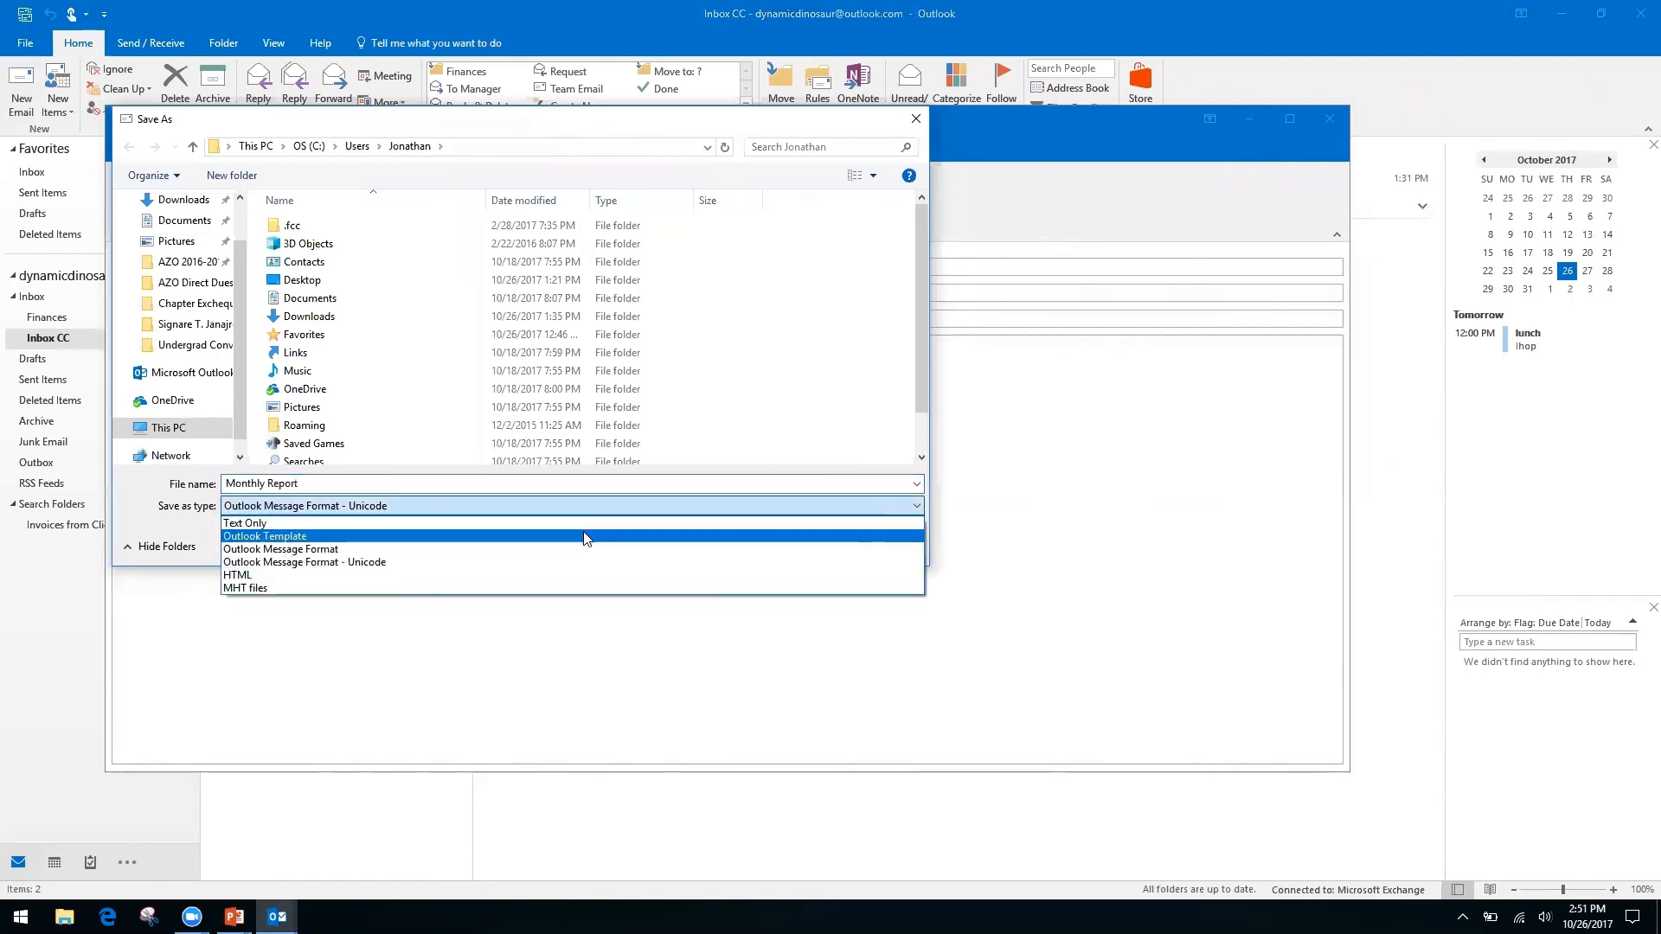
click(282, 573)
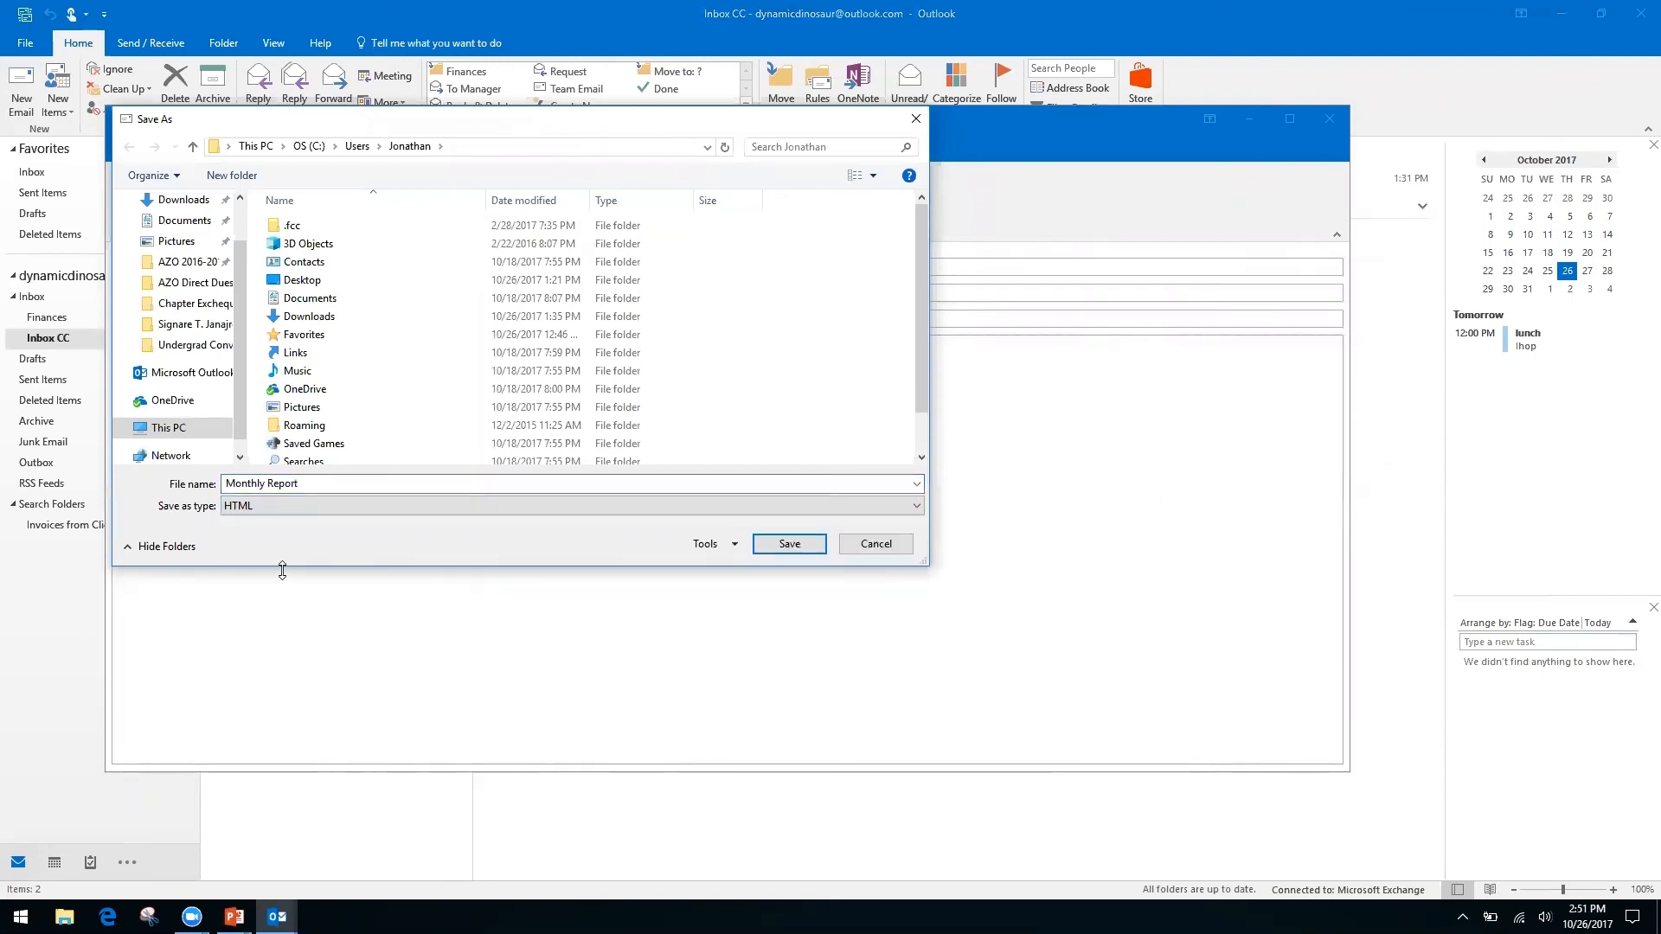
click(876, 546)
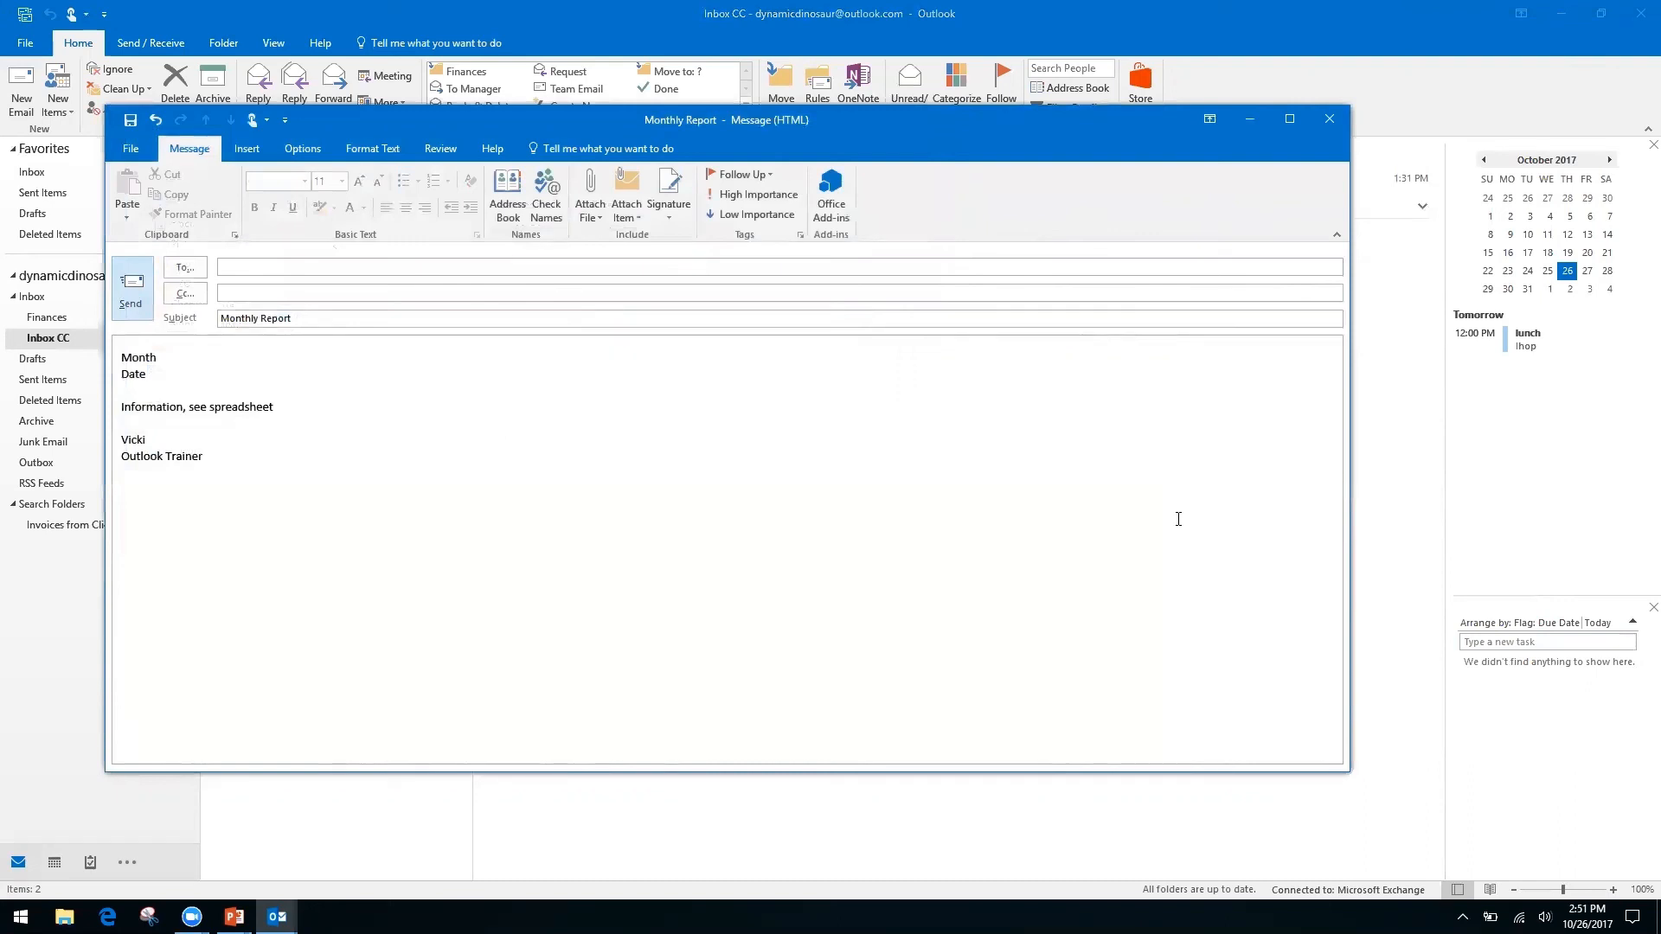
Discard the Monthly Report draft without saving and advance to the 'How to Speed Up Outlook Search' slide.
click(1328, 122)
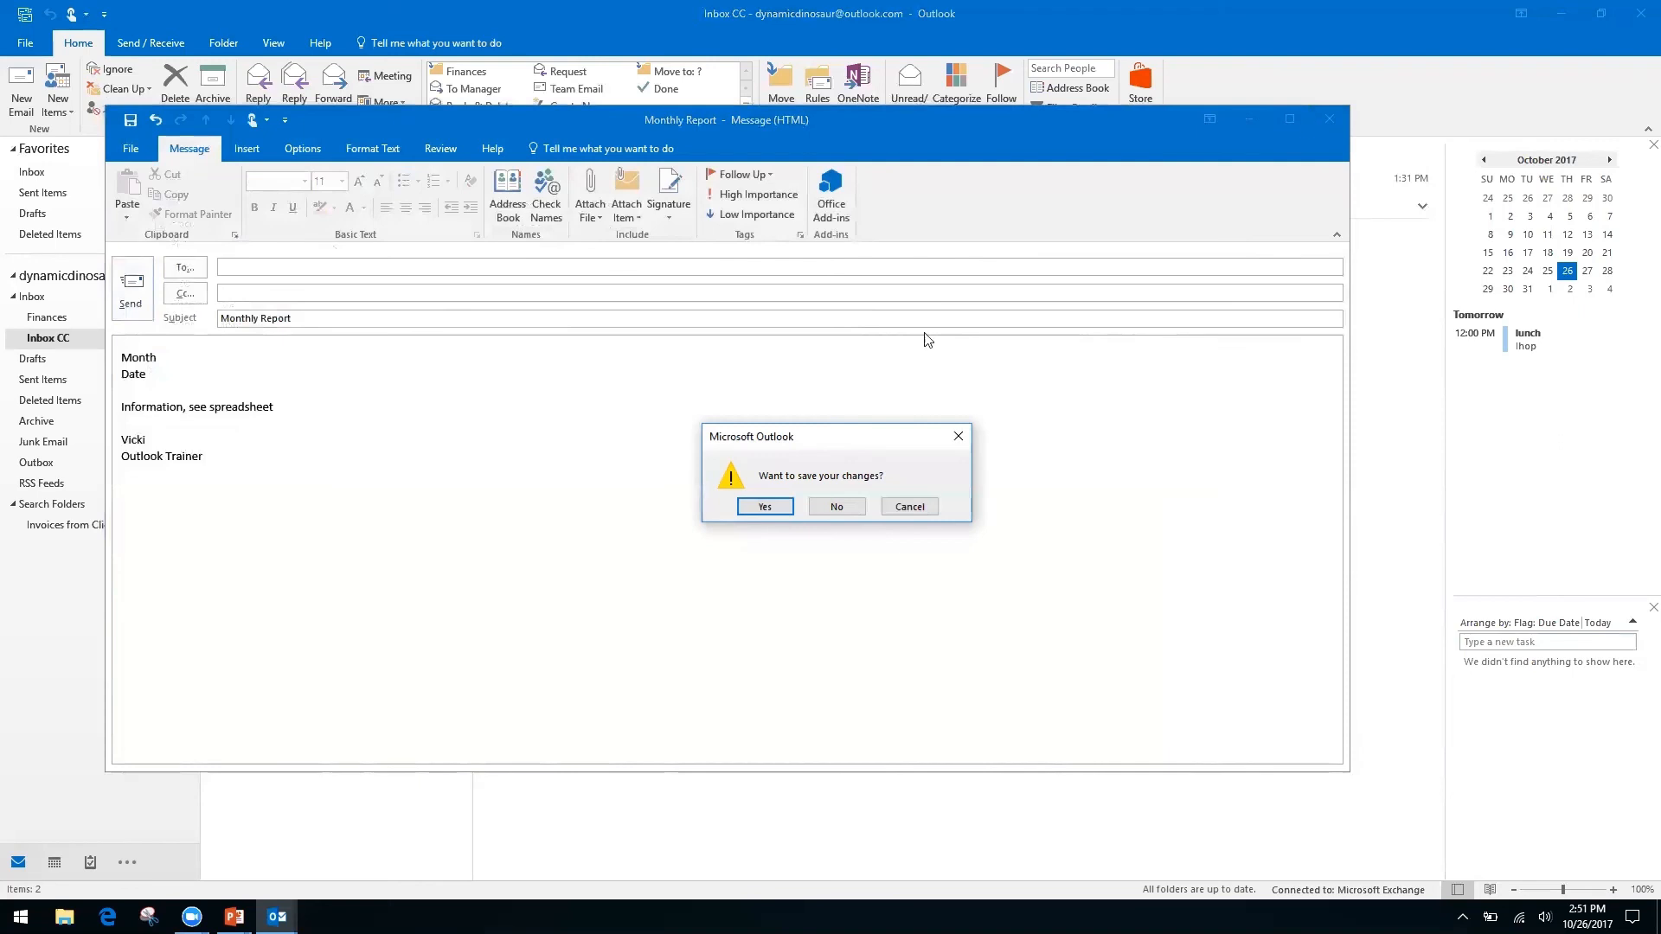
click(834, 507)
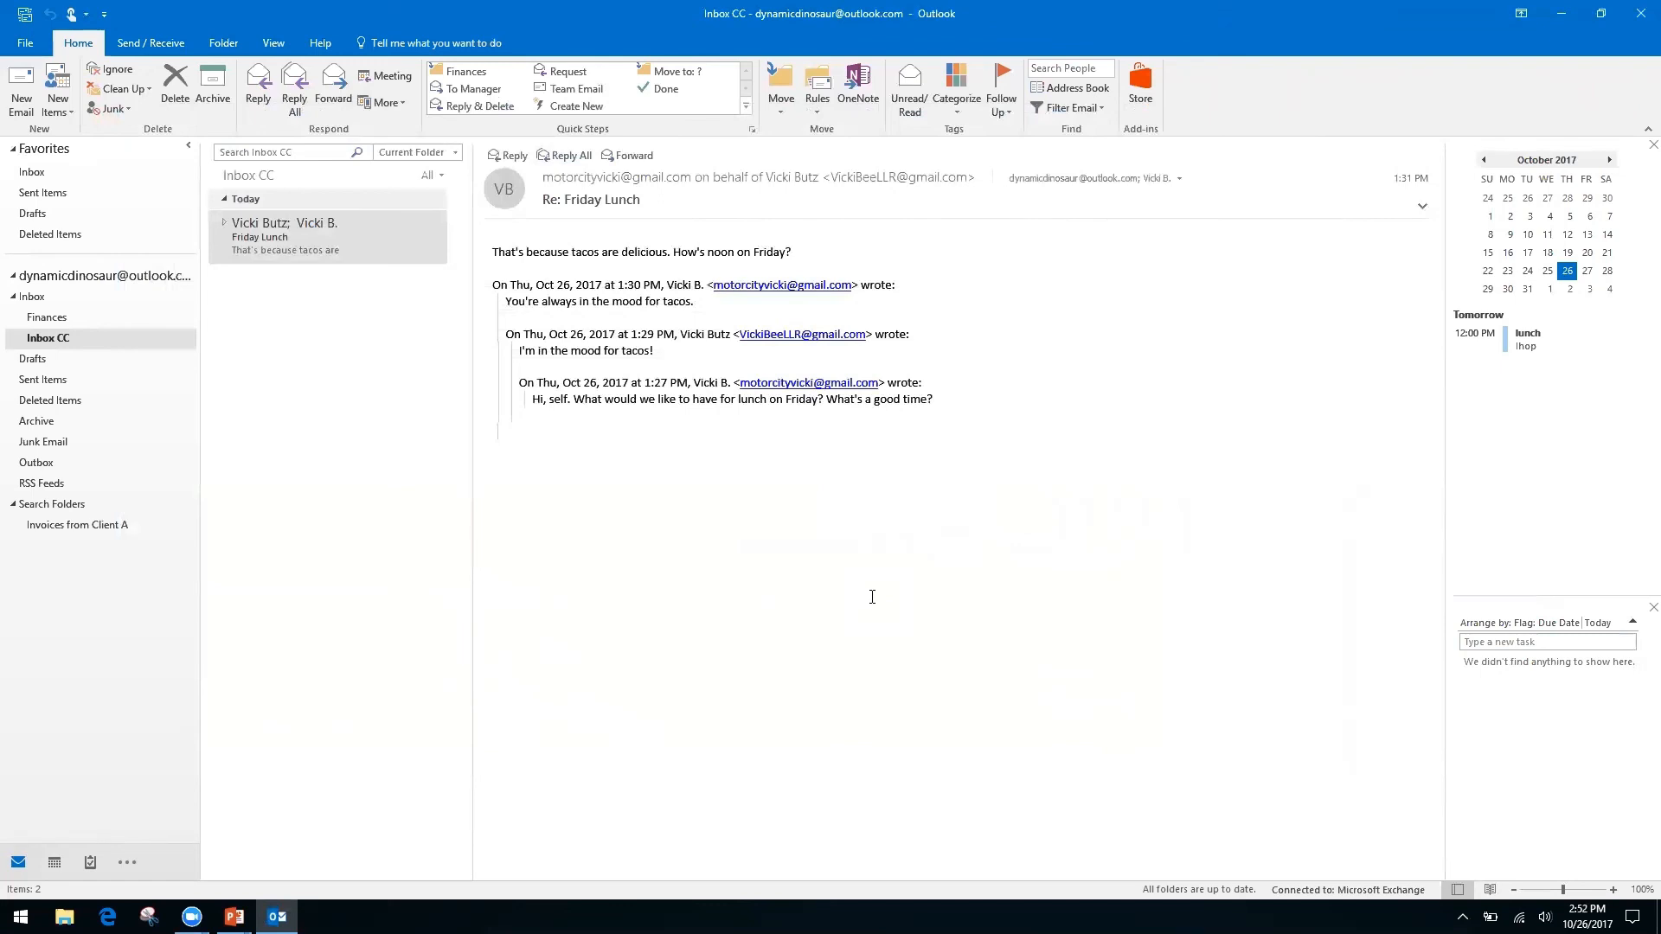
key(alt+Tab)
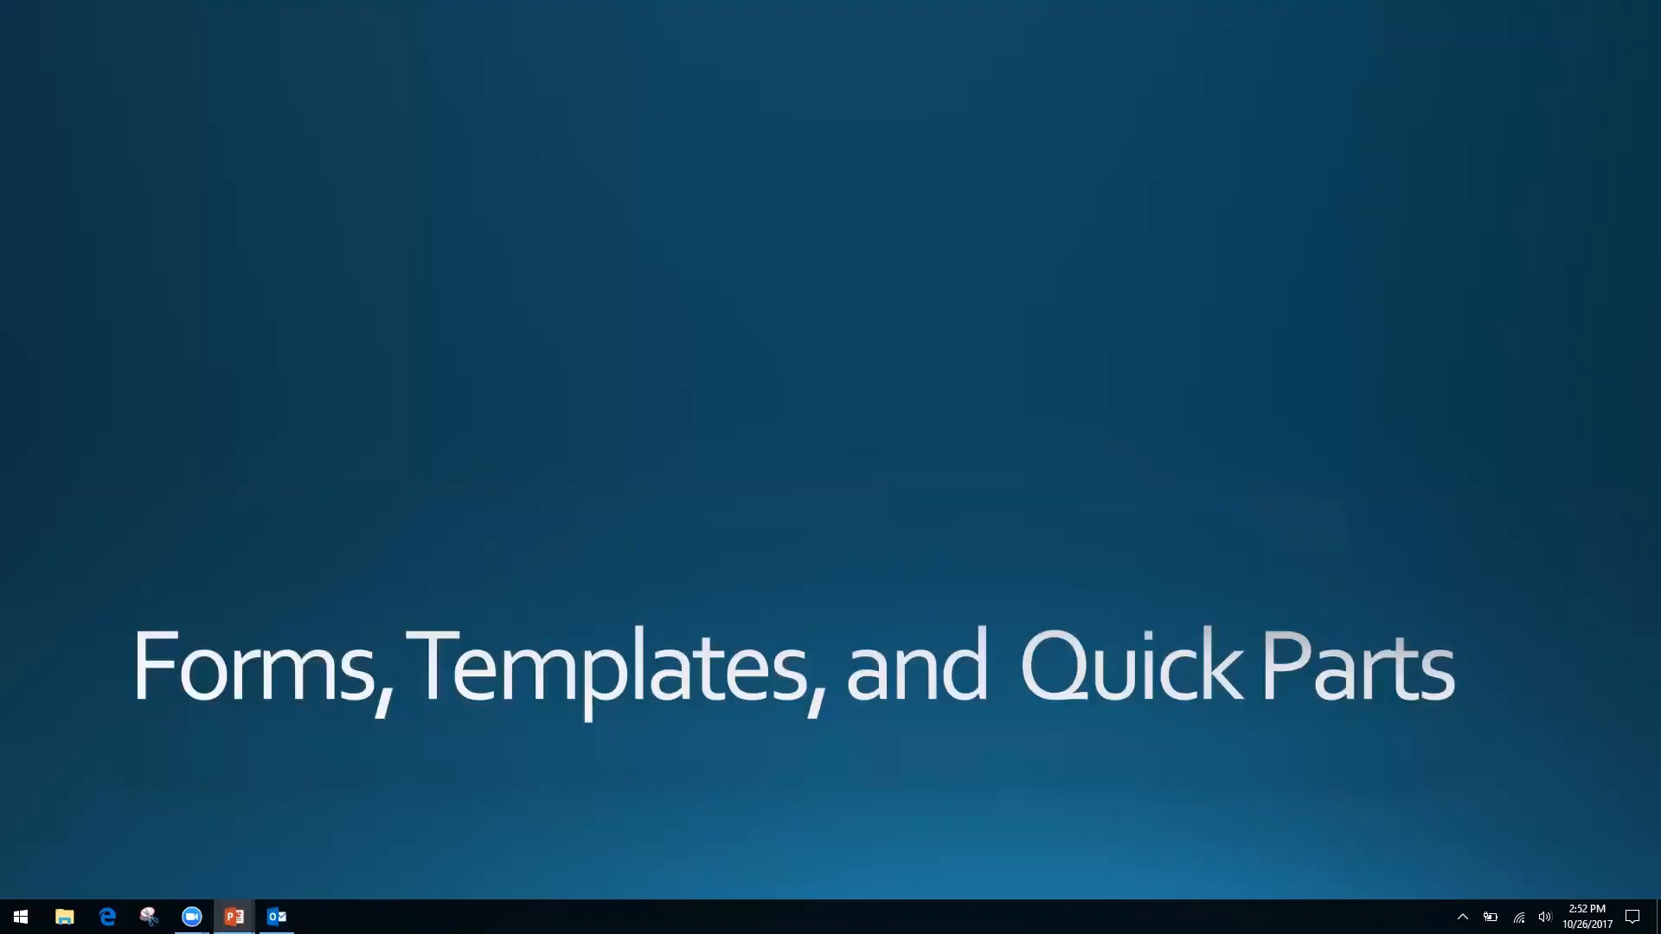
key(Right)
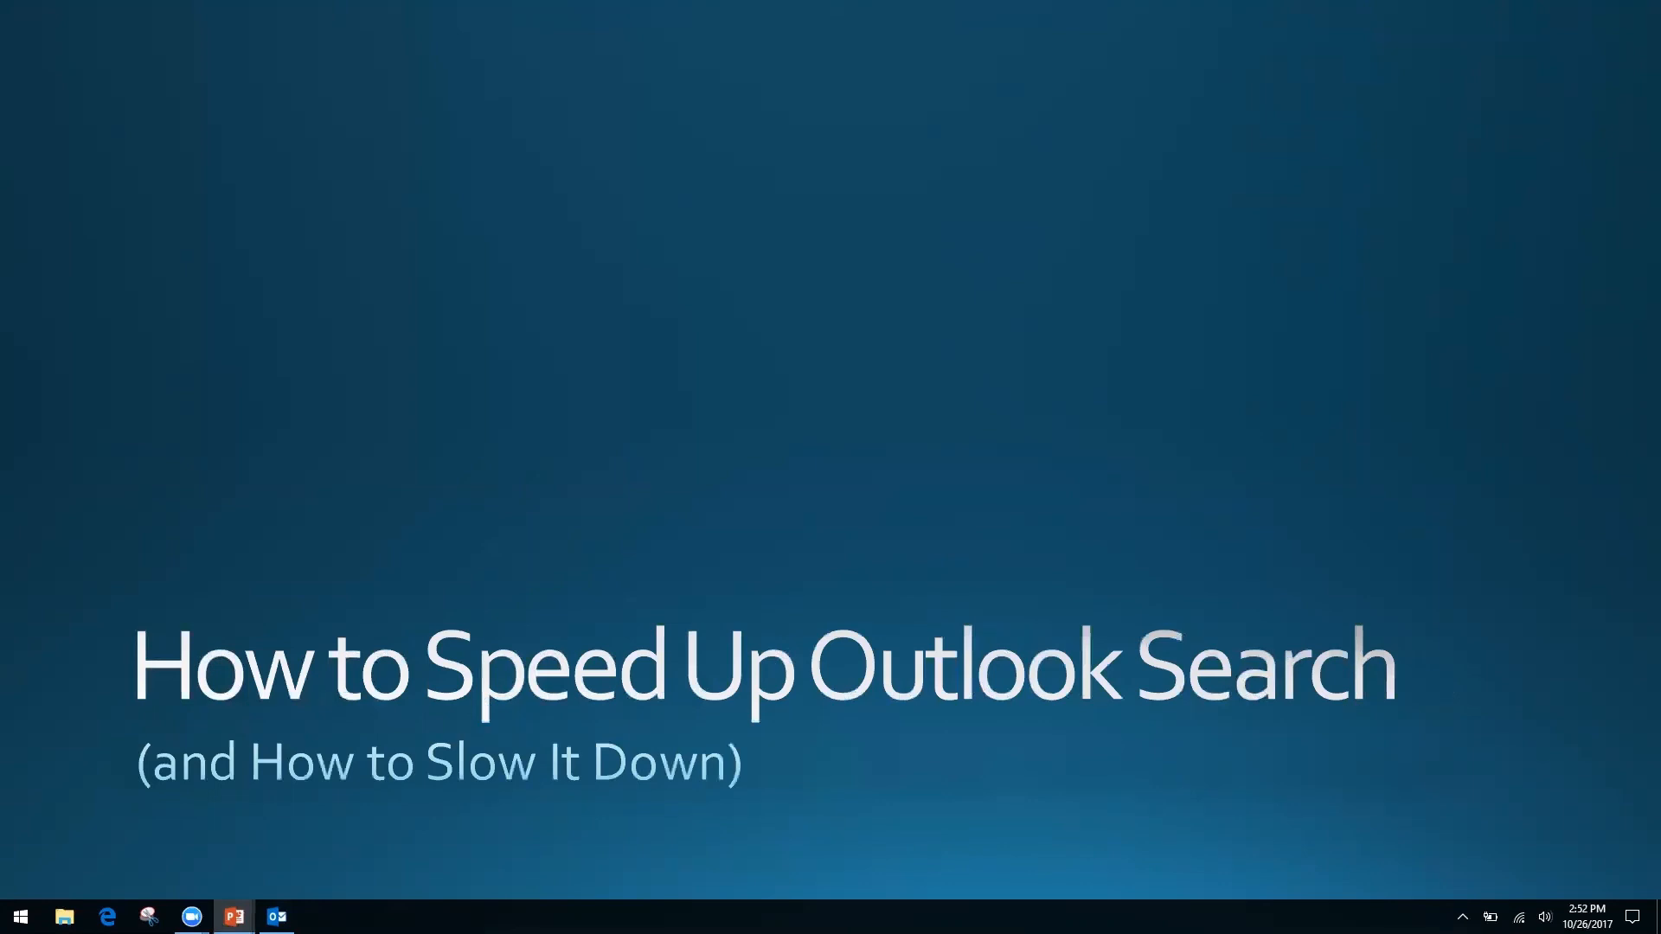